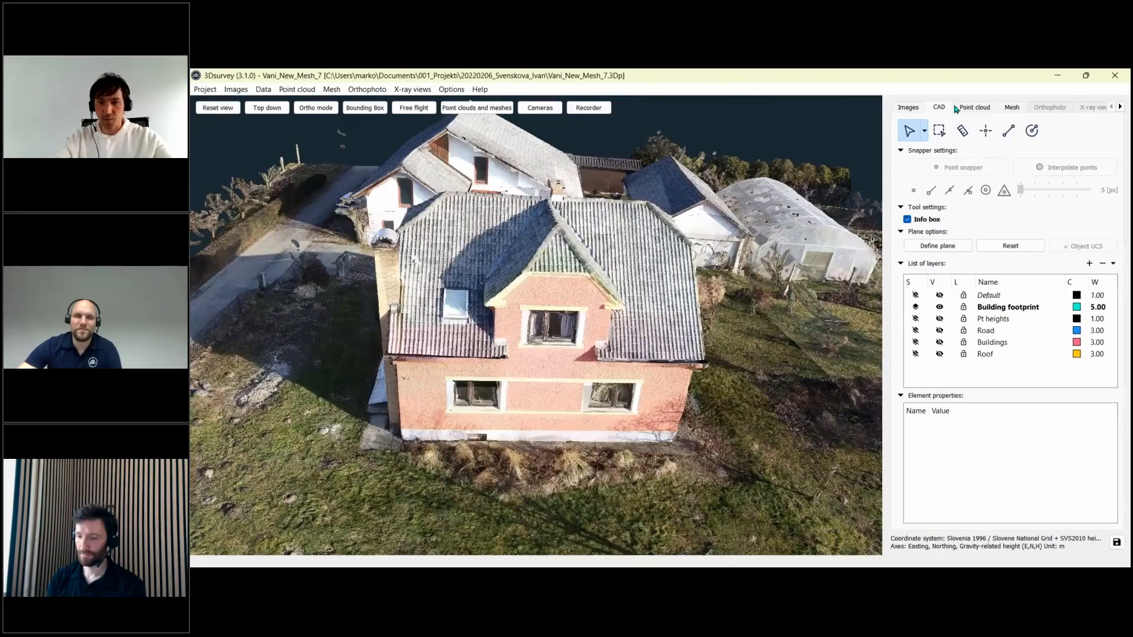
- Start a custom drawing plane by picking ground points along the house's wall base
left_click(936, 246)
left_click_drag(745, 351, 667, 383)
left_click(943, 247)
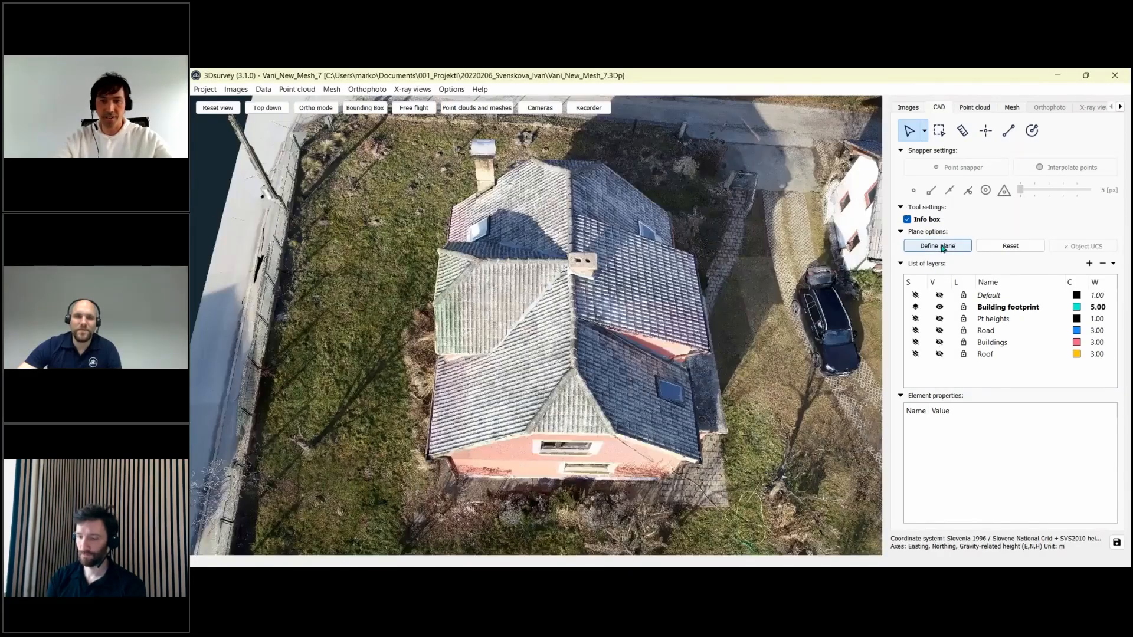
left_click(943, 247)
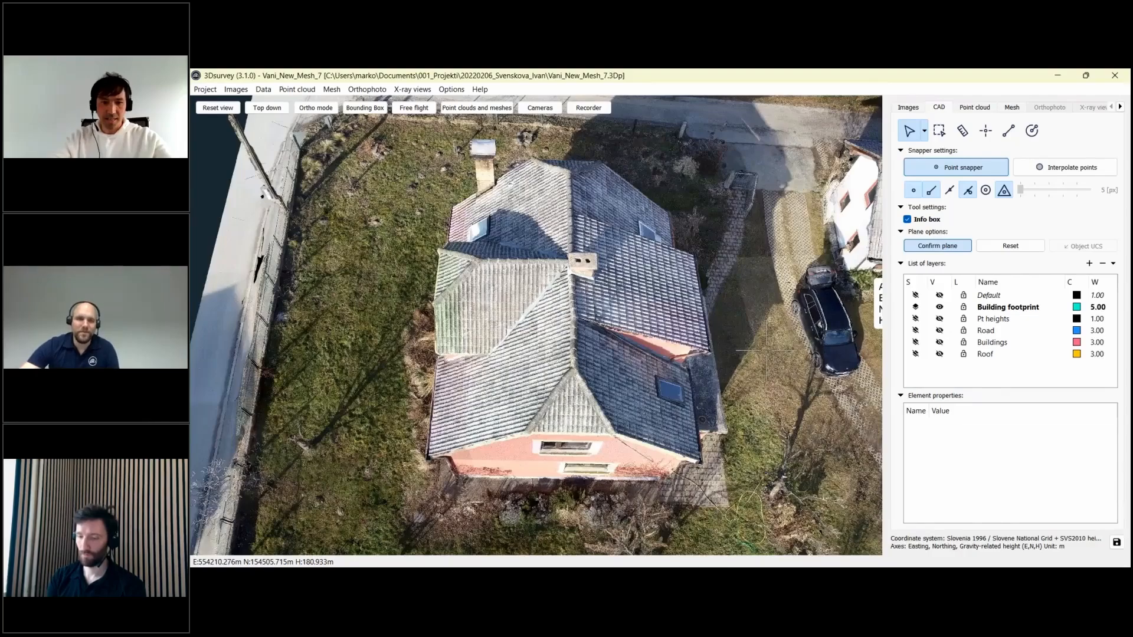
left_click_drag(743, 365, 646, 355)
left_click_drag(695, 410, 717, 432)
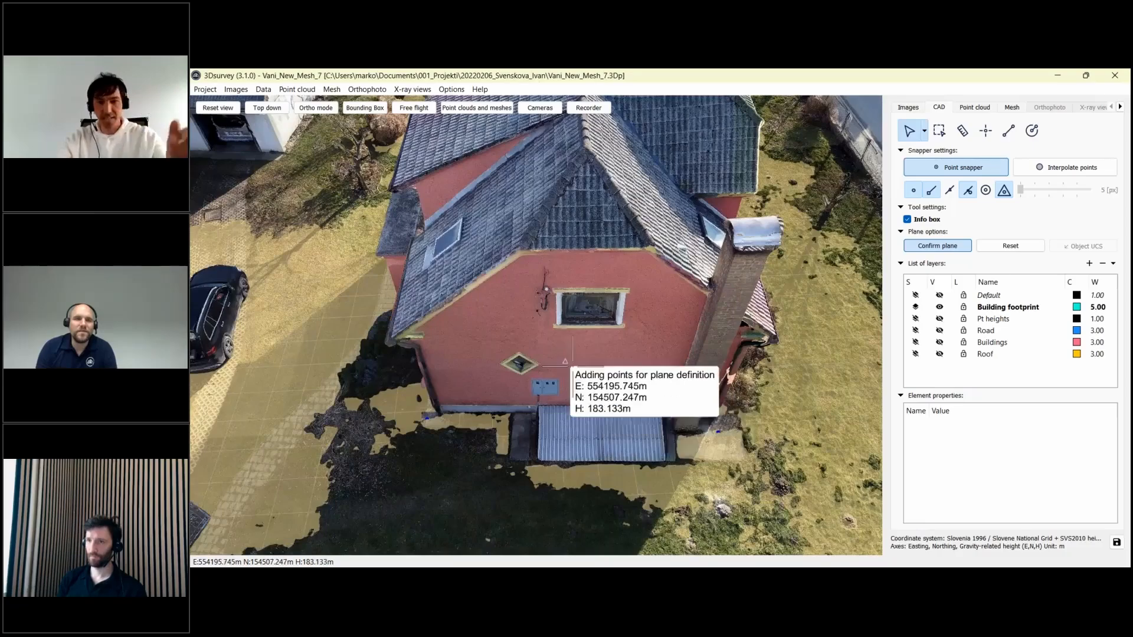
left_click_drag(667, 353, 761, 363)
- Confirm the ground-level plane and zoom around the house's rear side
left_click(922, 248)
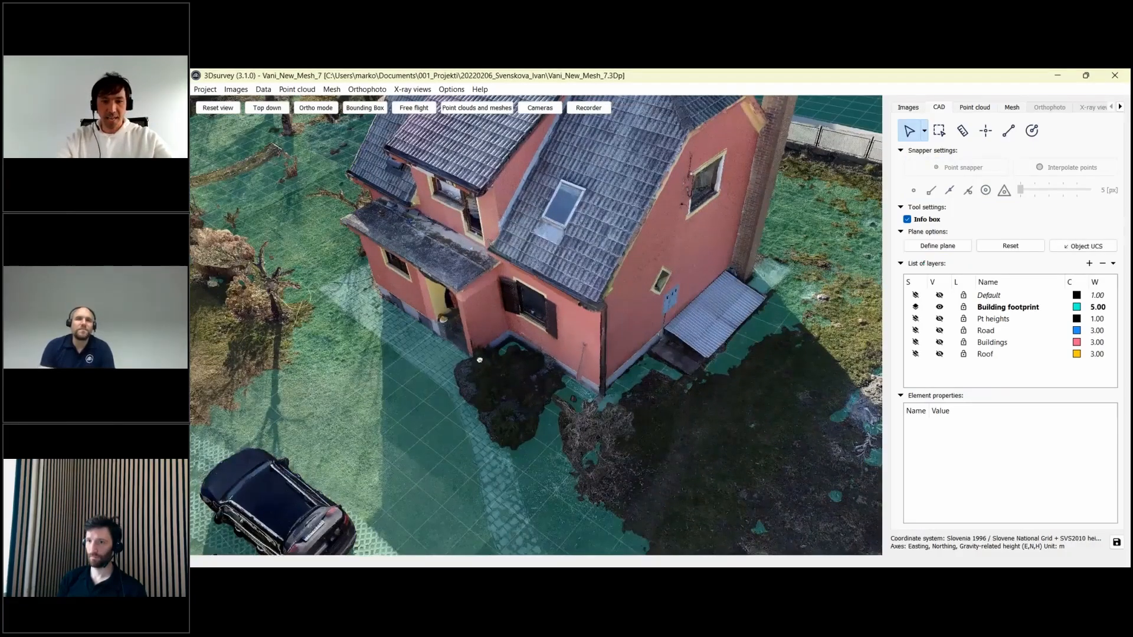
left_click_drag(479, 360, 654, 374)
scroll(526, 394, "down", 5)
scroll(661, 330, "up", 5)
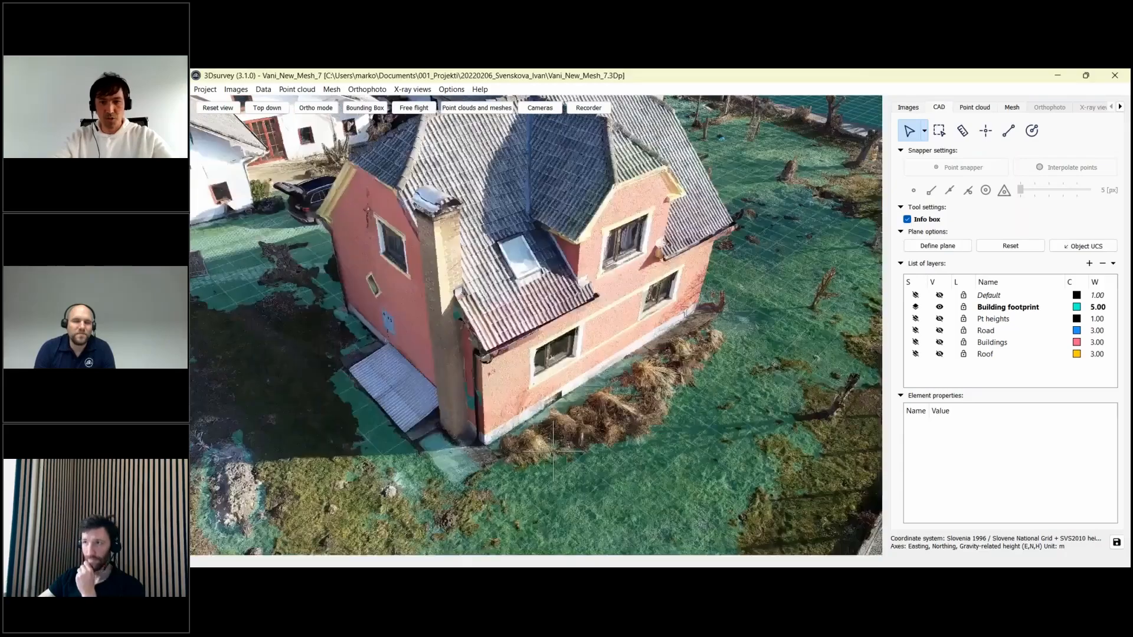
scroll(664, 321, "up", 3)
- Begin the footprint polyline with vertices at the wall base and the first wall corner
left_click(1008, 130)
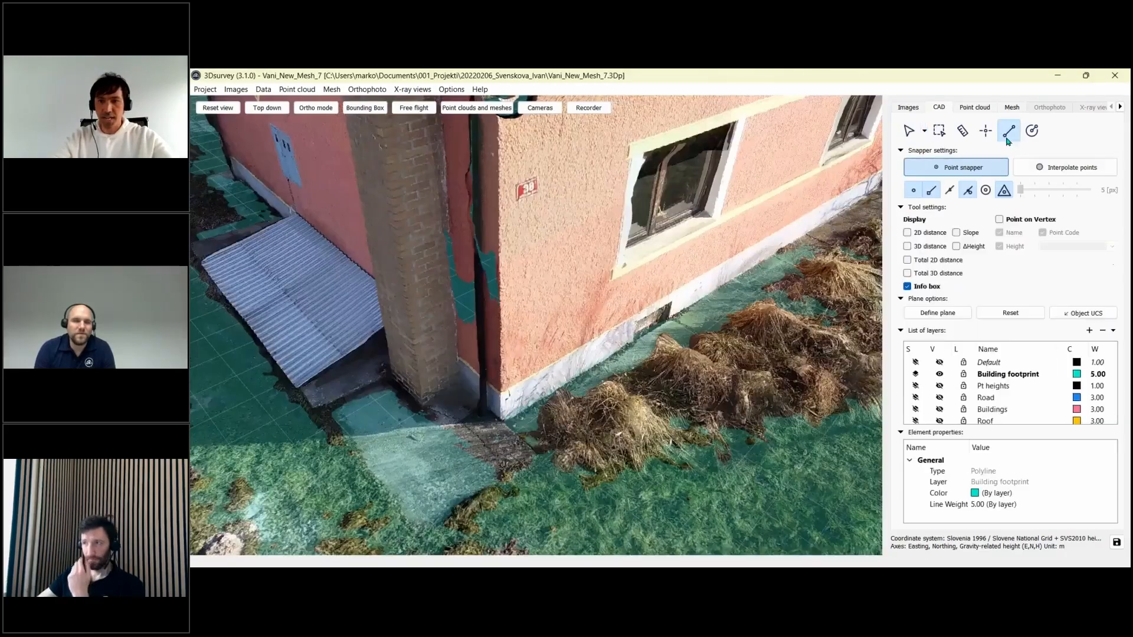
left_click(503, 423)
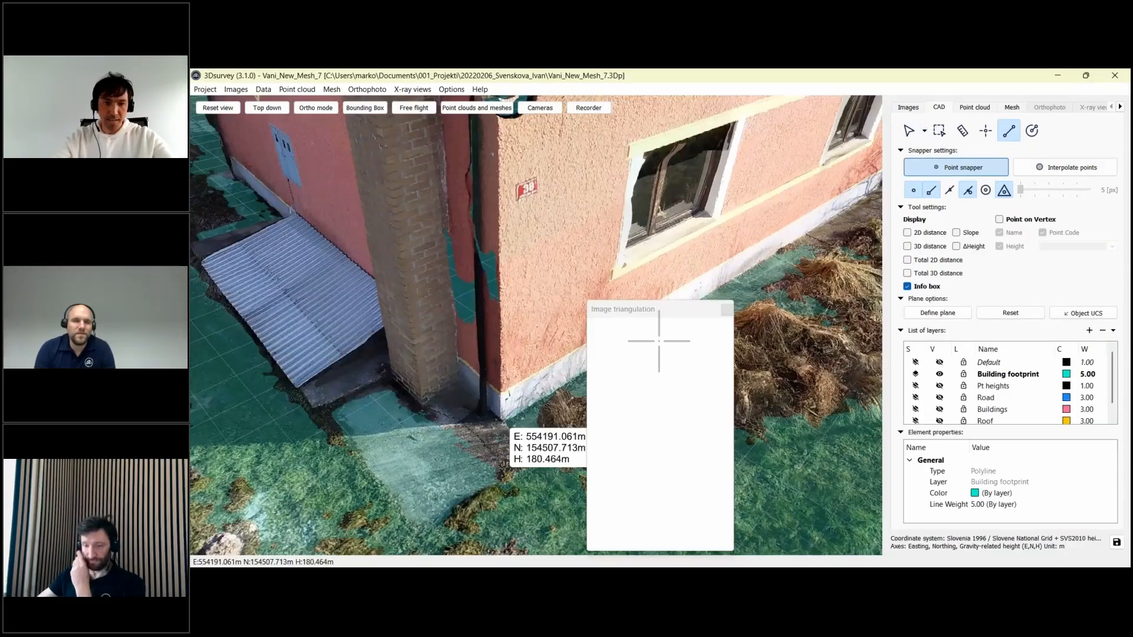
left_click_drag(670, 333, 613, 389)
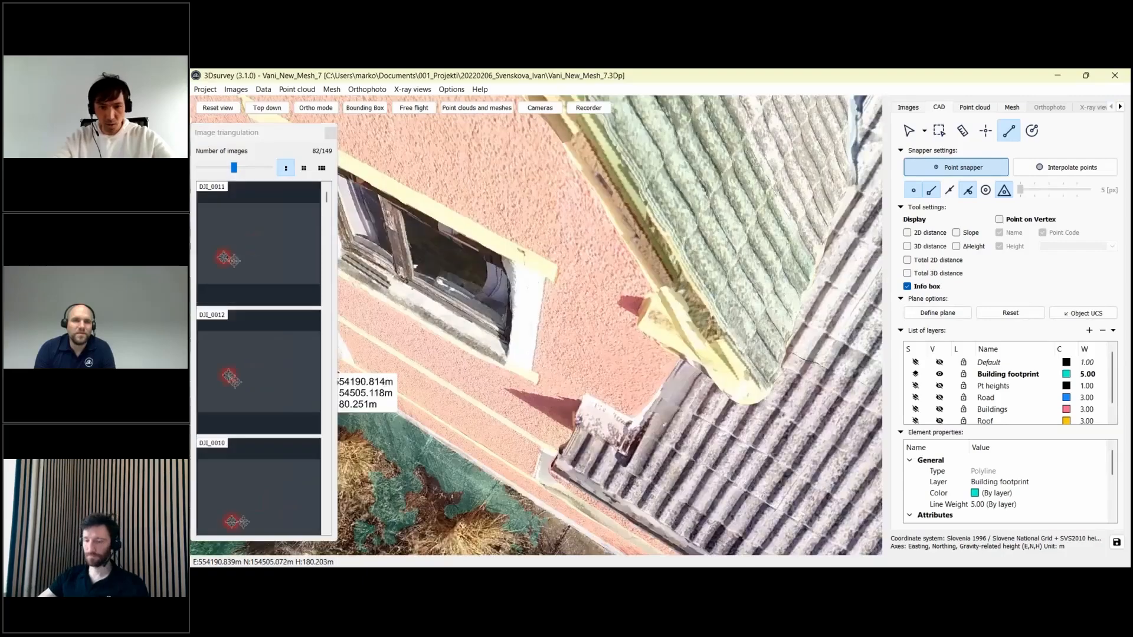
scroll(636, 385, "down", 3)
middle_click_drag(636, 384, 580, 216)
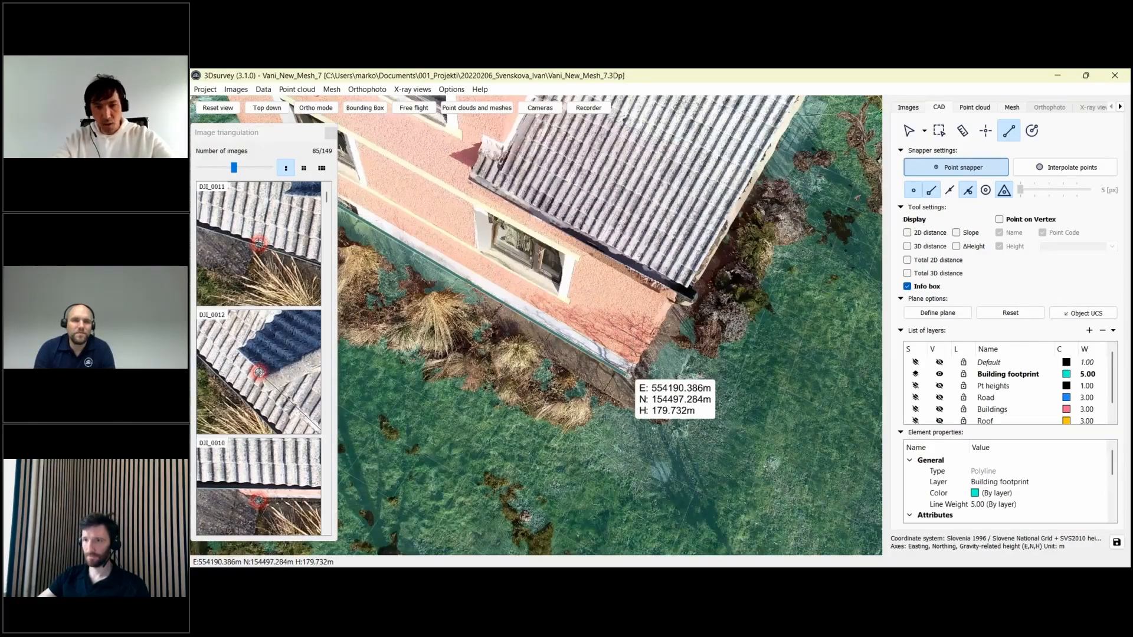
scroll(627, 351, "up", 2)
scroll(625, 343, "up", 2)
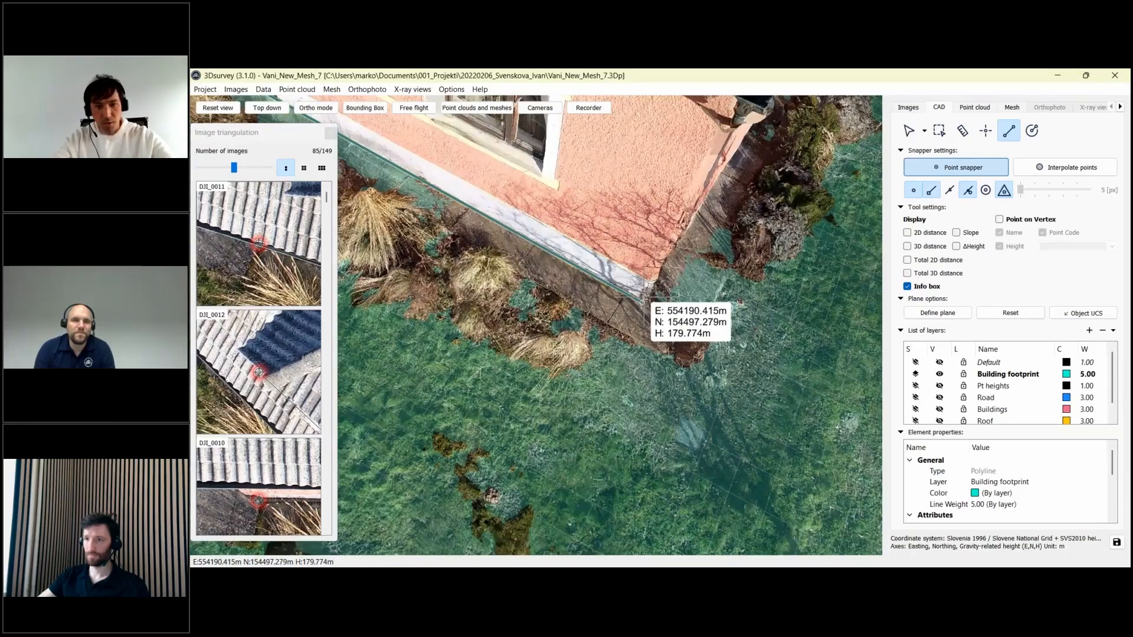
left_click(642, 302)
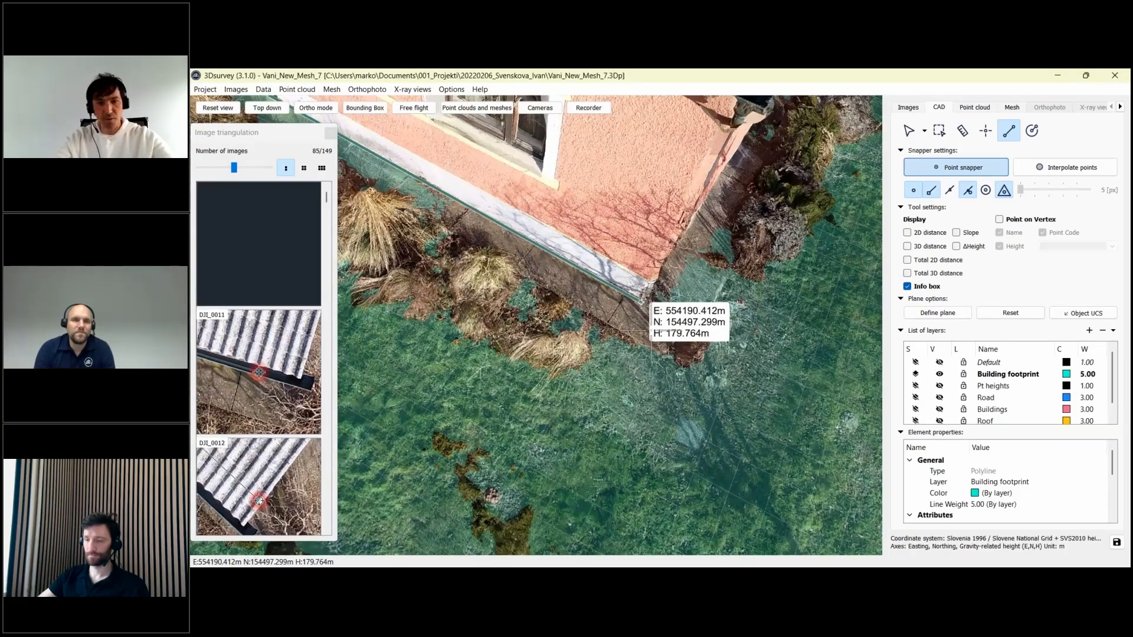
- Enable Object UCS so the drawing follows the house's own coordinate system
scroll(666, 340, "down", 1)
scroll(669, 343, "down", 2)
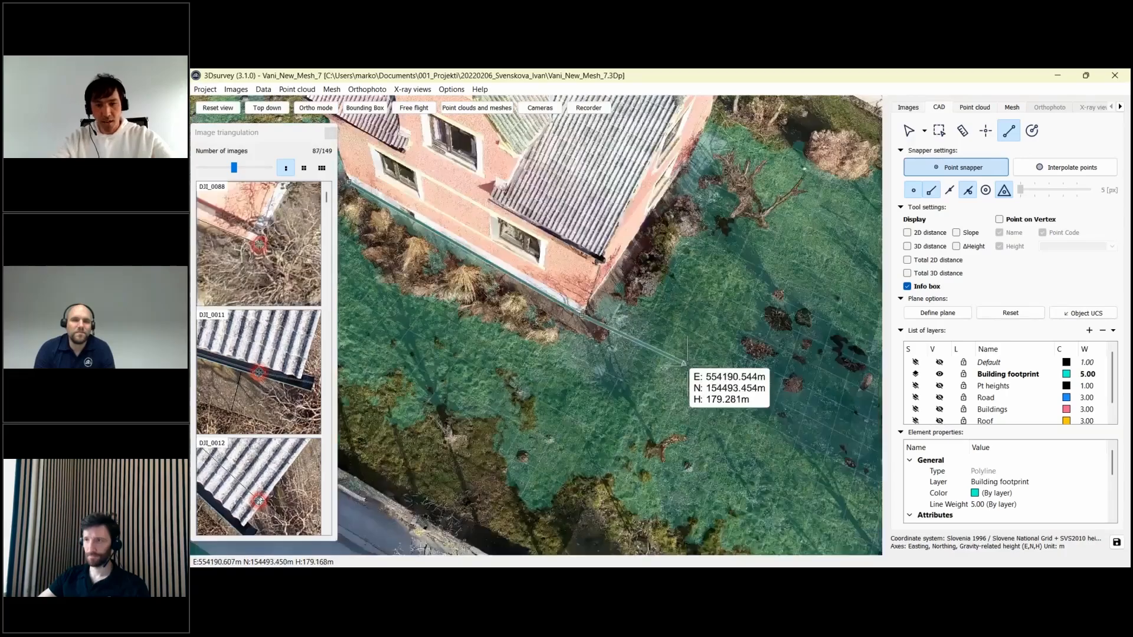
left_click_drag(705, 370, 518, 372)
scroll(711, 342, "up", 2)
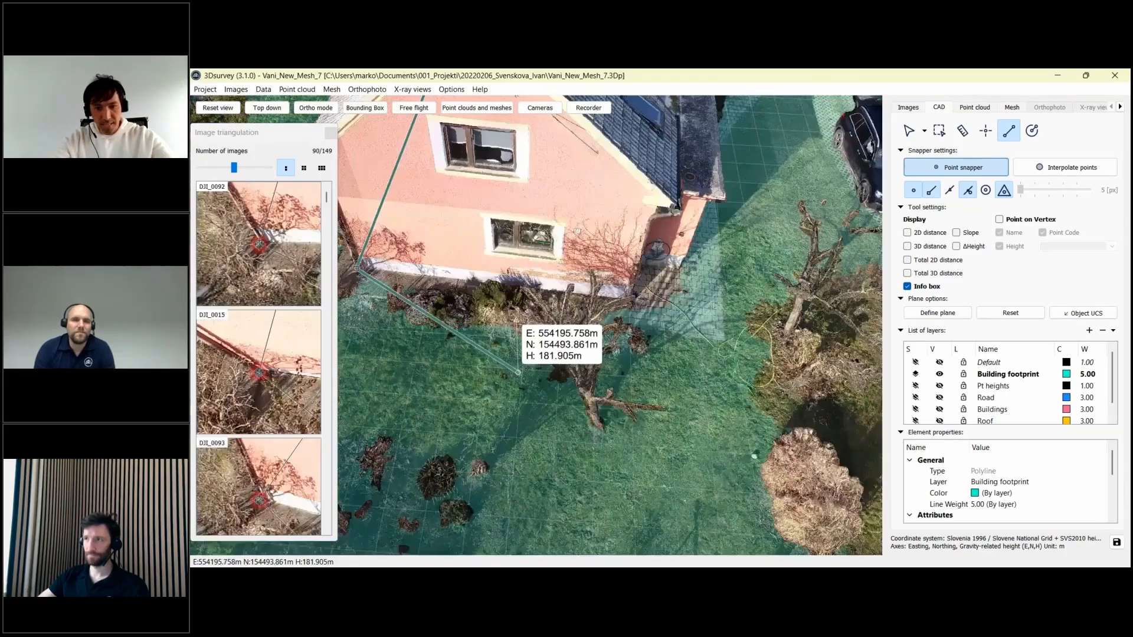
scroll(674, 390, "up", 2)
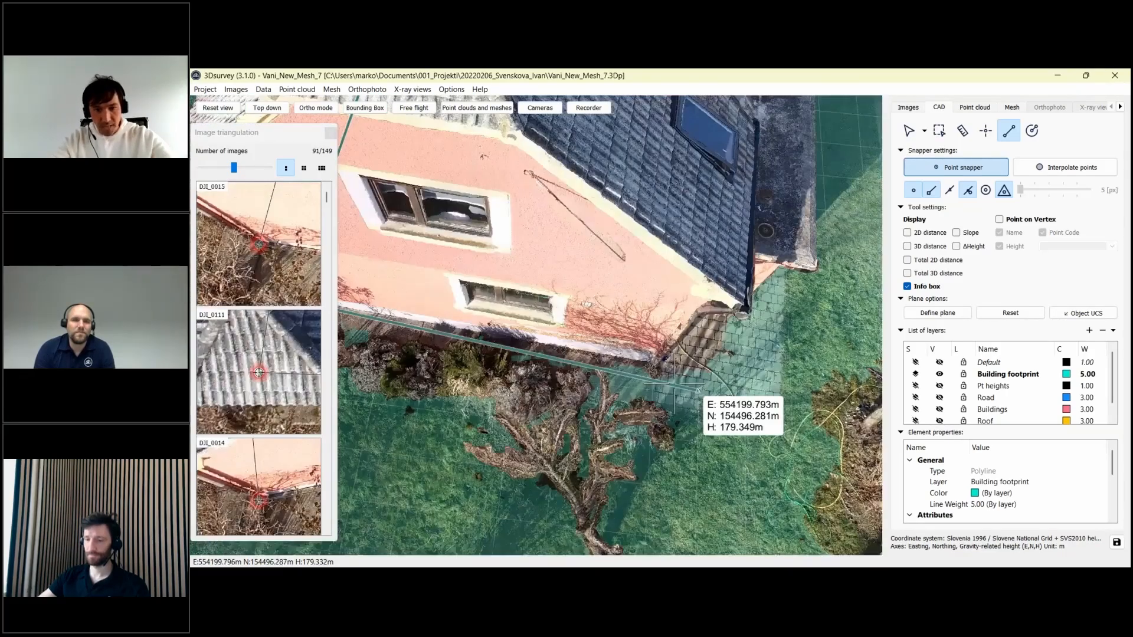
scroll(675, 389, "up", 2)
scroll(723, 350, "up", 2)
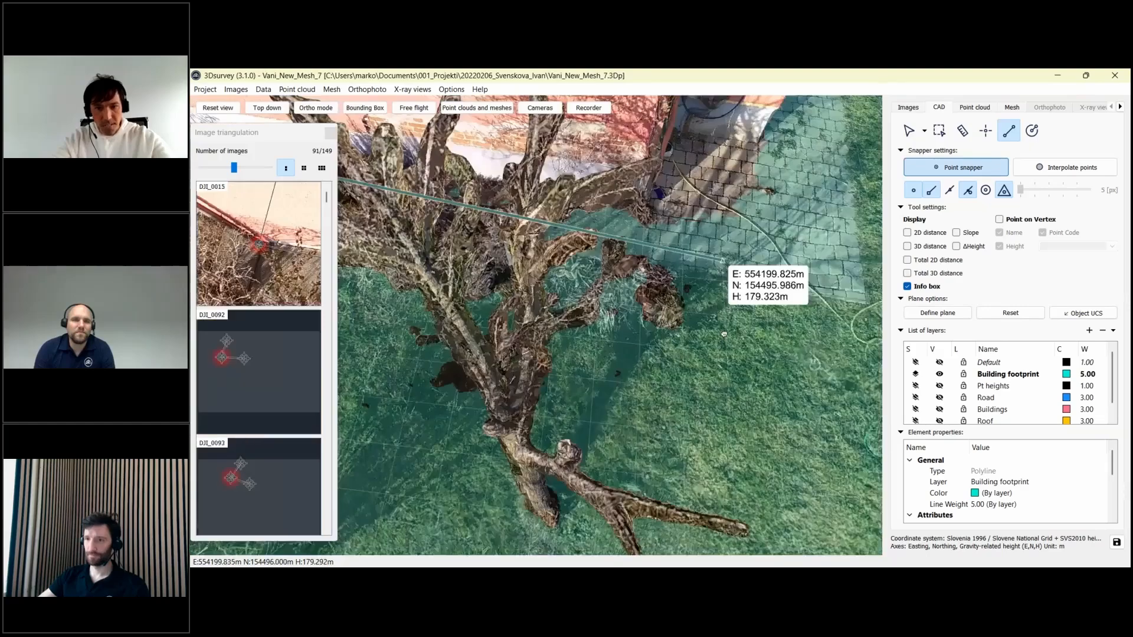
scroll(715, 340, "up", 1)
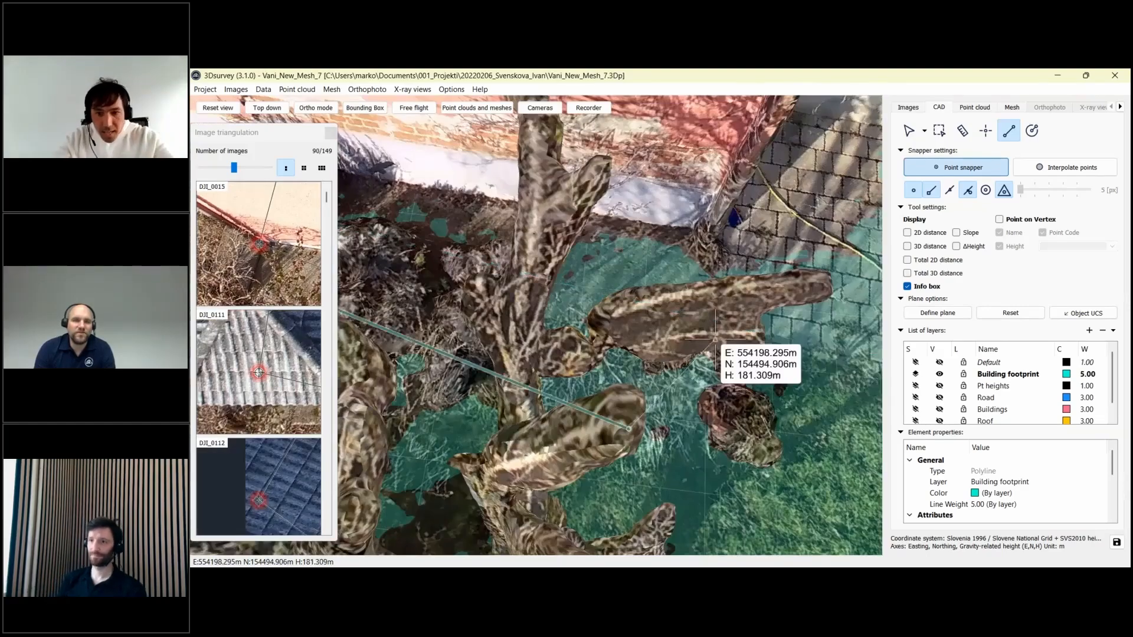
scroll(715, 336, "down", 3)
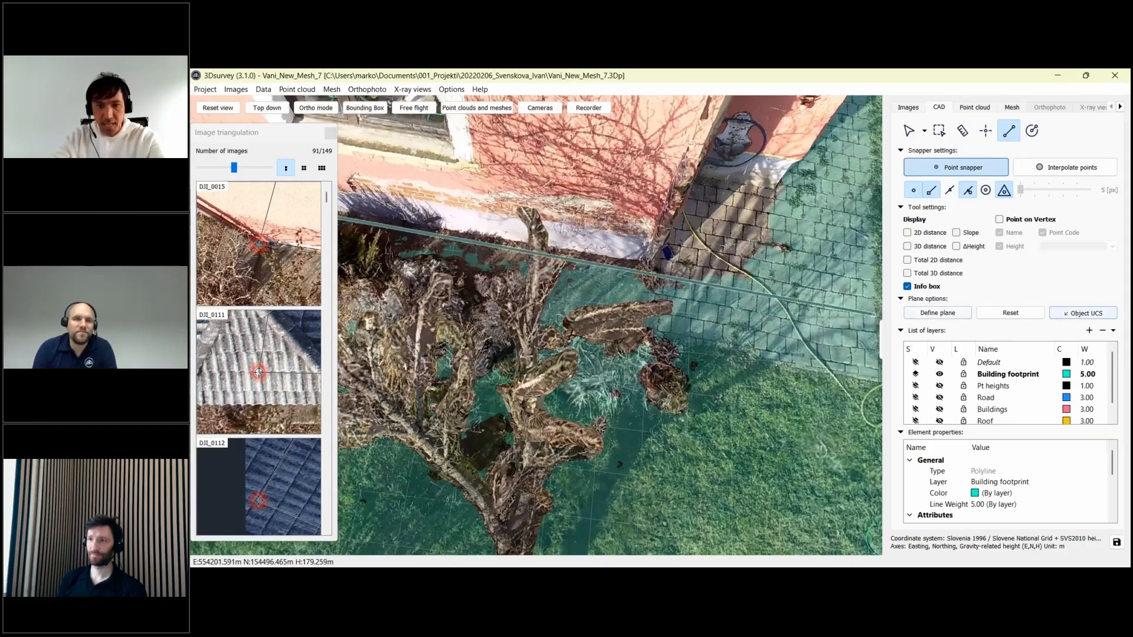
left_click(1068, 311)
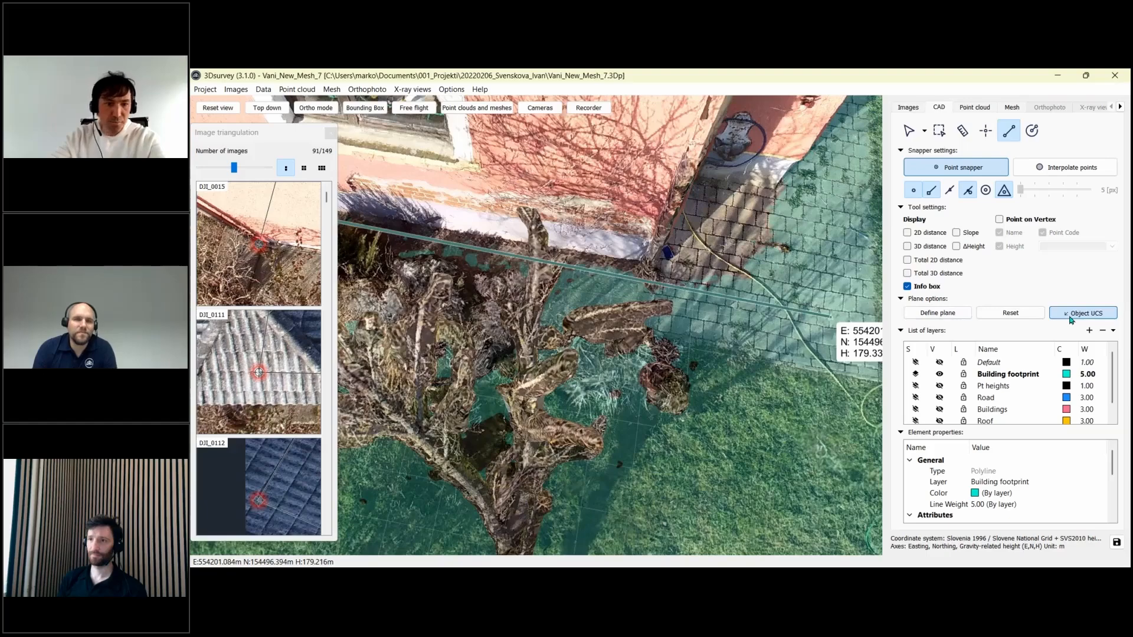
- Add three footprint vertices along the wall base at the house end
scroll(667, 278, "down", 3)
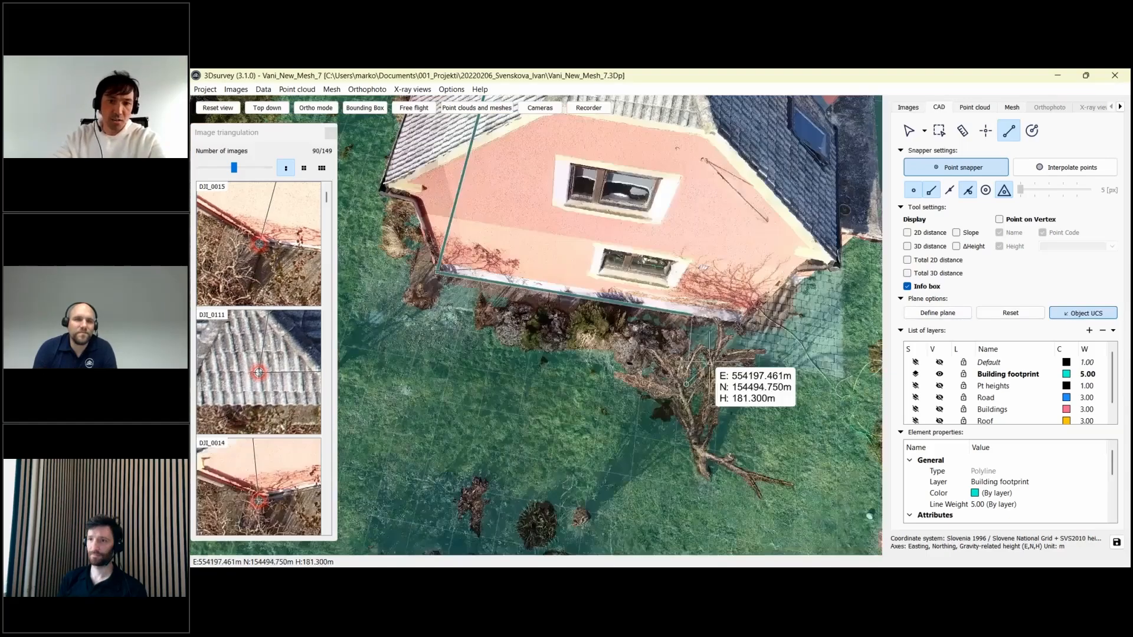
left_click_drag(709, 360, 734, 289)
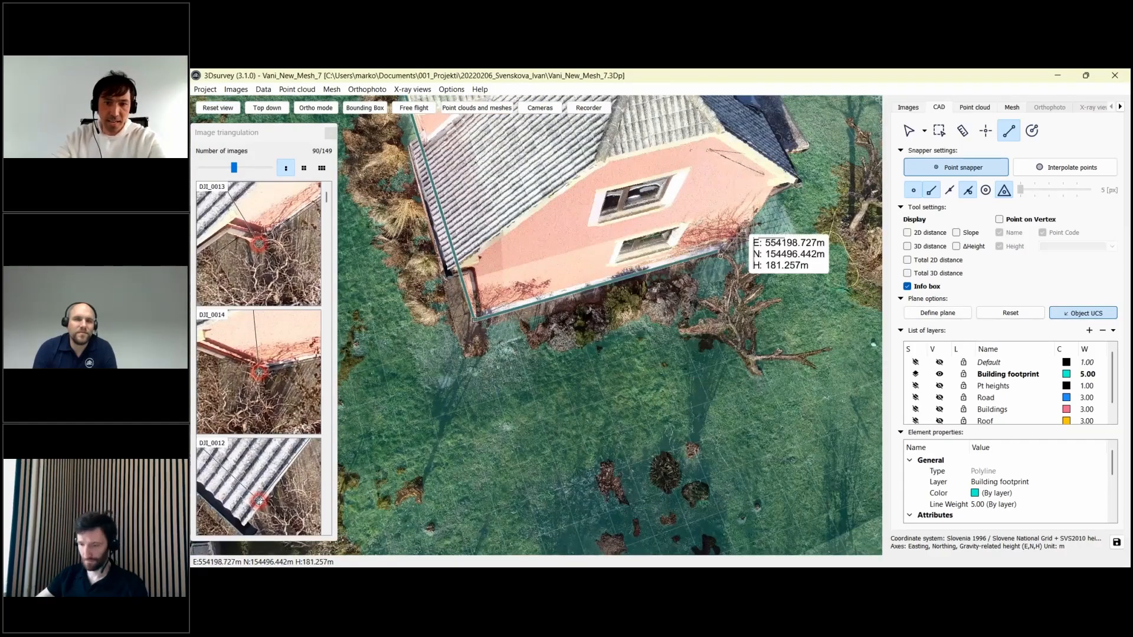
left_click_drag(740, 230, 572, 317)
scroll(571, 317, "up", 5)
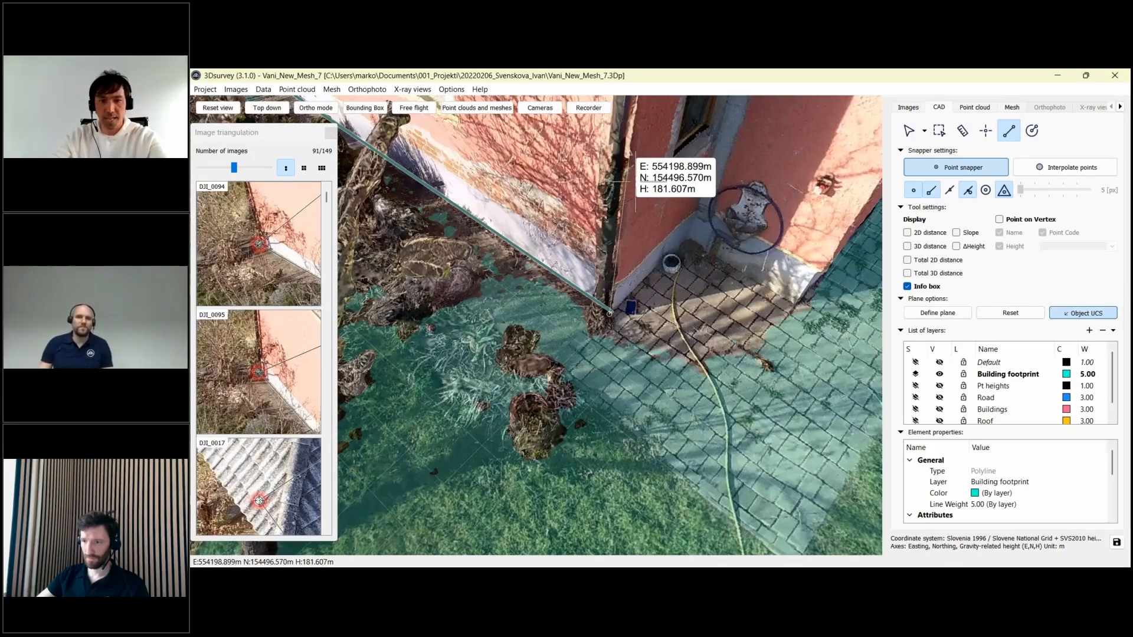
left_click(610, 313)
left_click(683, 240)
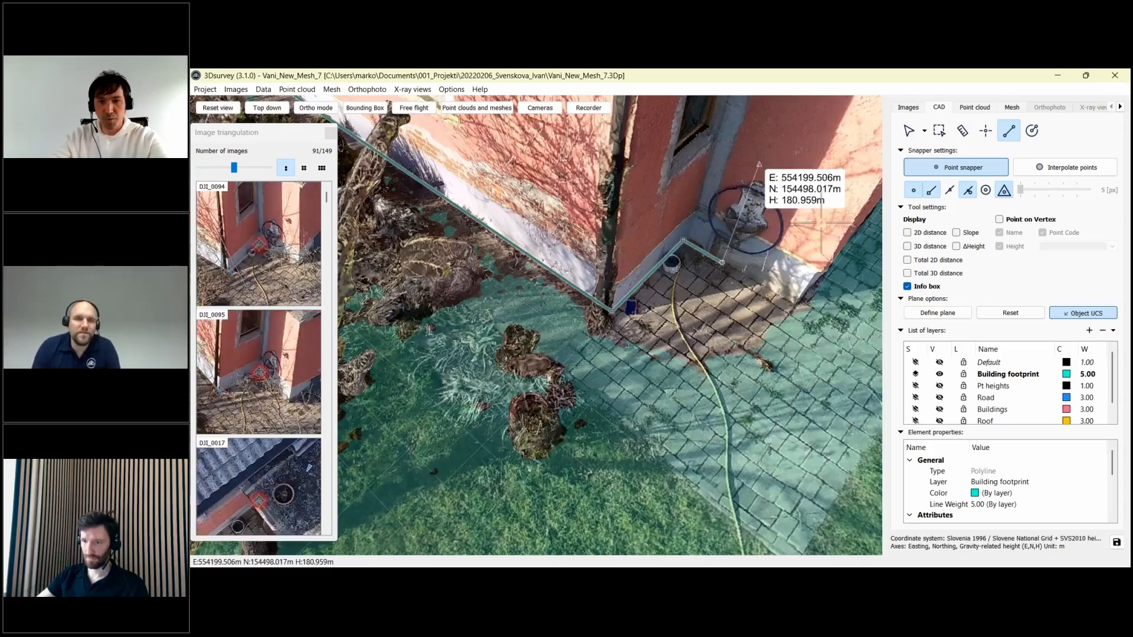
left_click(797, 304)
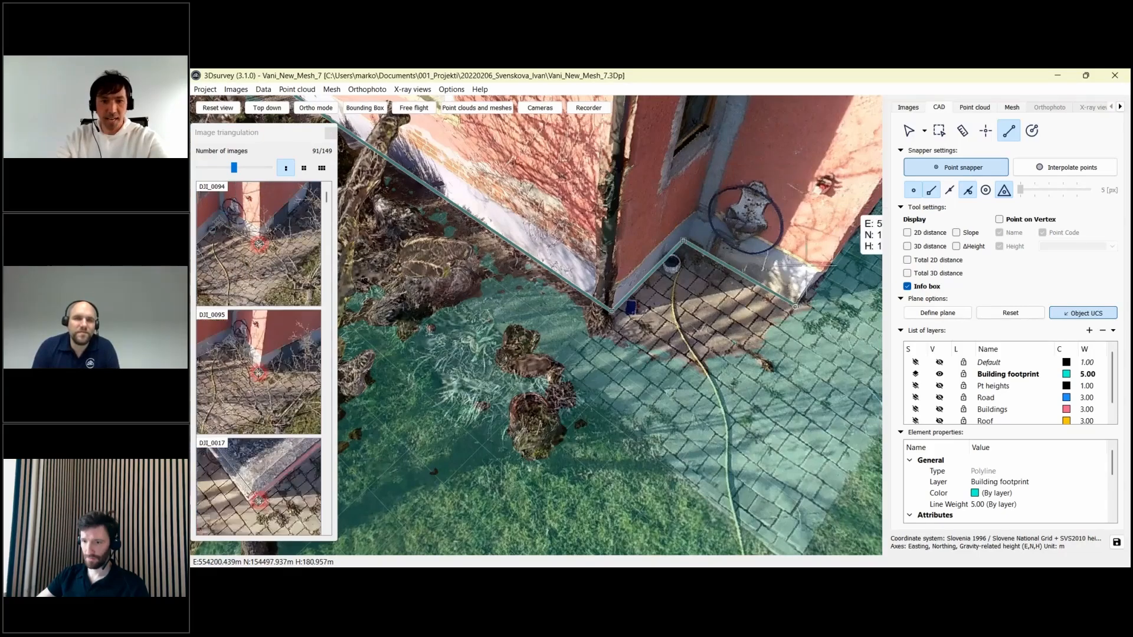
scroll(733, 415, "down", 3)
- Trace six footprint vertices around the front of the porch
left_click_drag(734, 415, 675, 342)
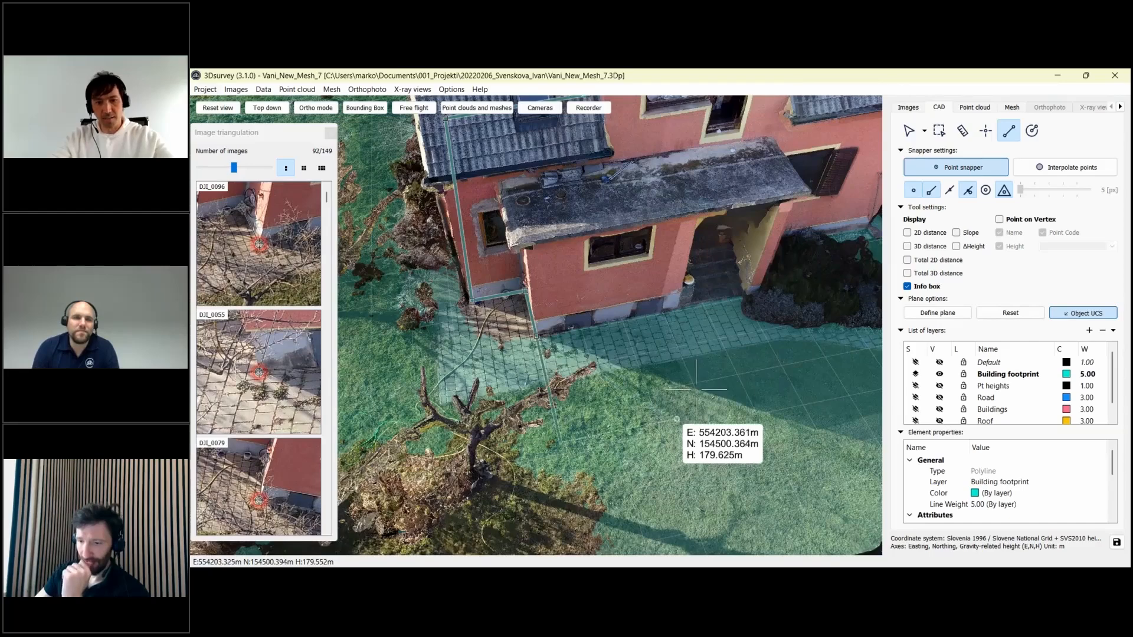
left_click(735, 411)
left_click(750, 349)
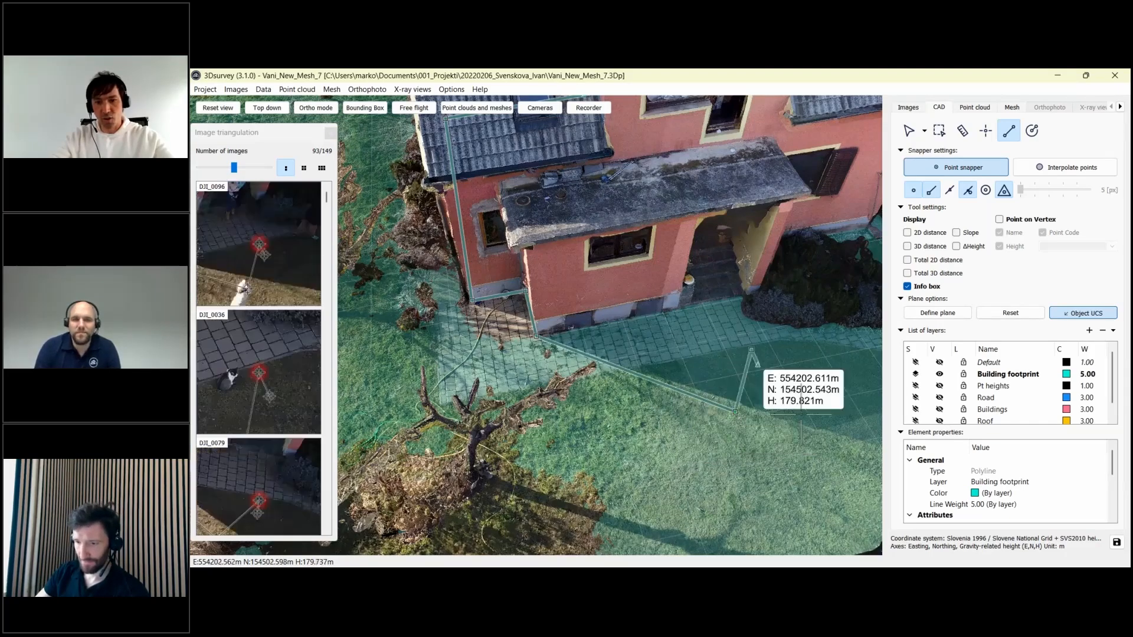
left_click(801, 414)
left_click(820, 361)
left_click(775, 324)
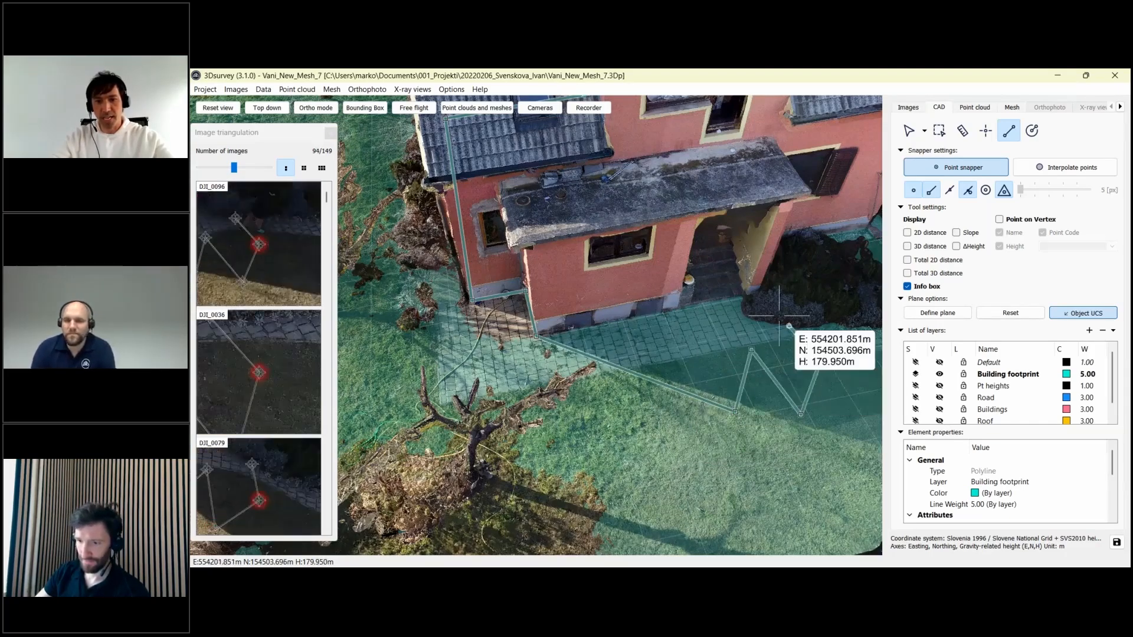
left_click(835, 329)
- Add vertices along the paving and building corner, then close the footprint on its first vertex
left_click_drag(752, 345, 622, 371)
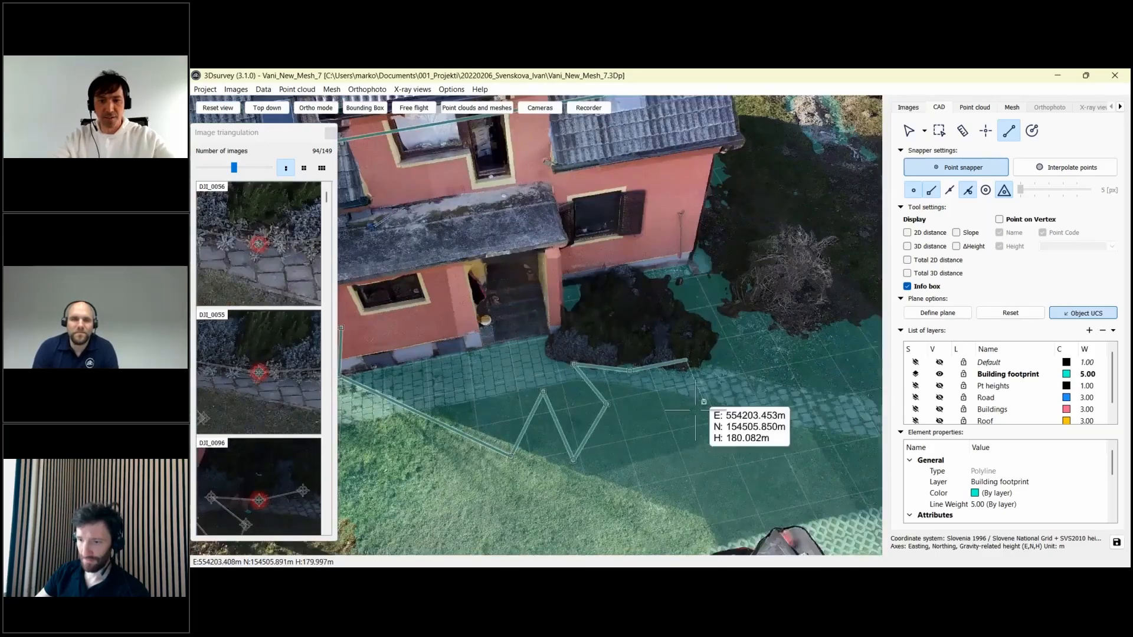
left_click(690, 358)
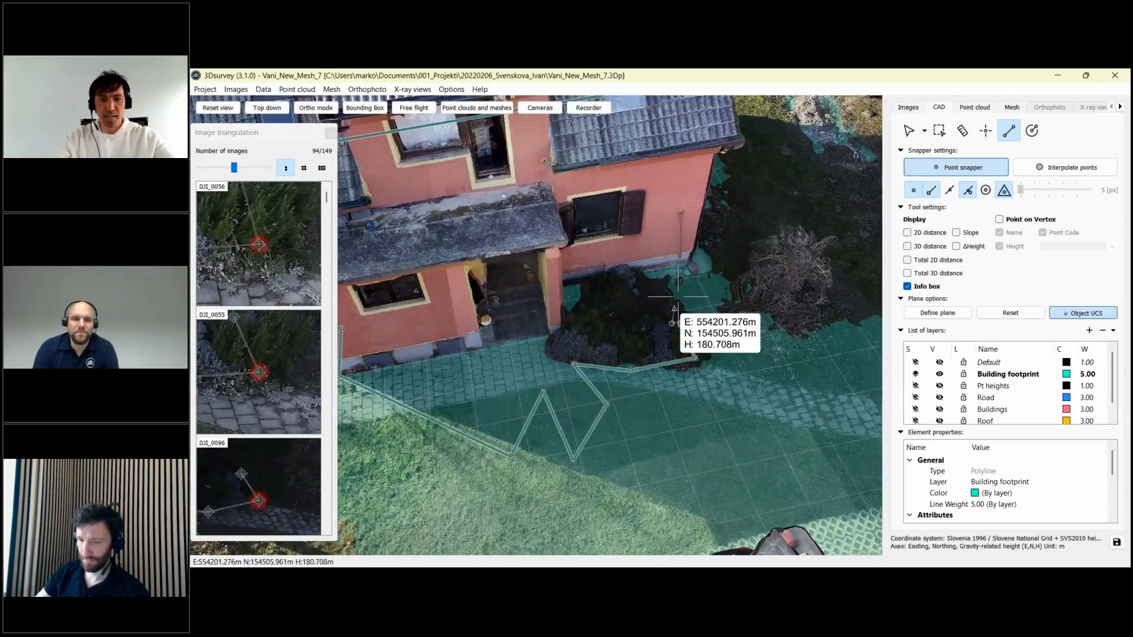
left_click(659, 273)
left_click_drag(714, 276, 664, 379)
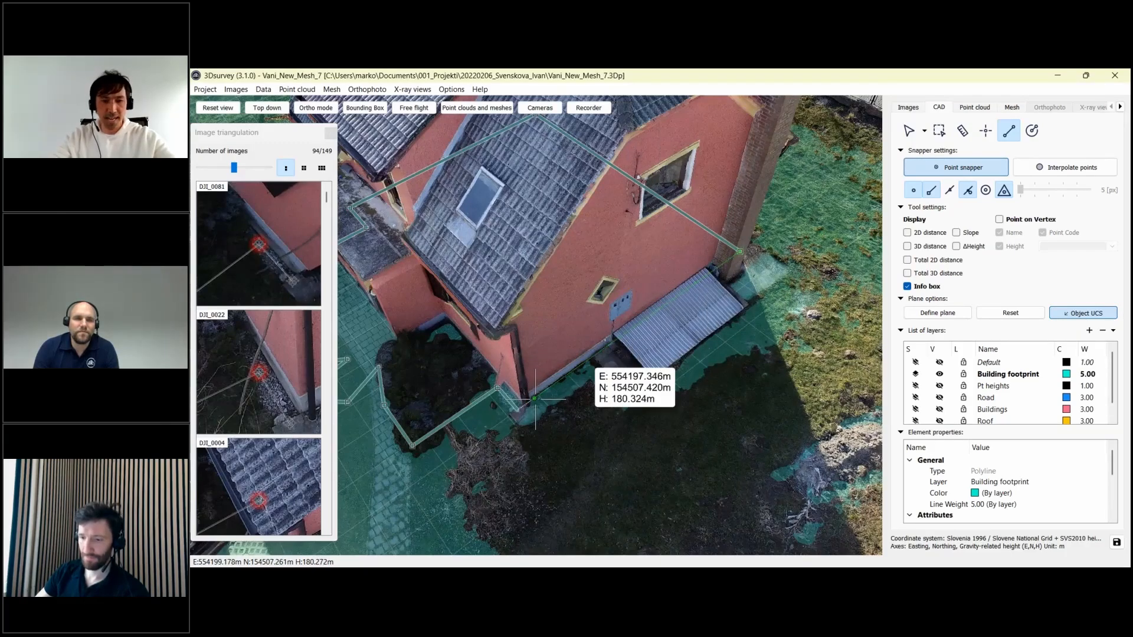
left_click(518, 408)
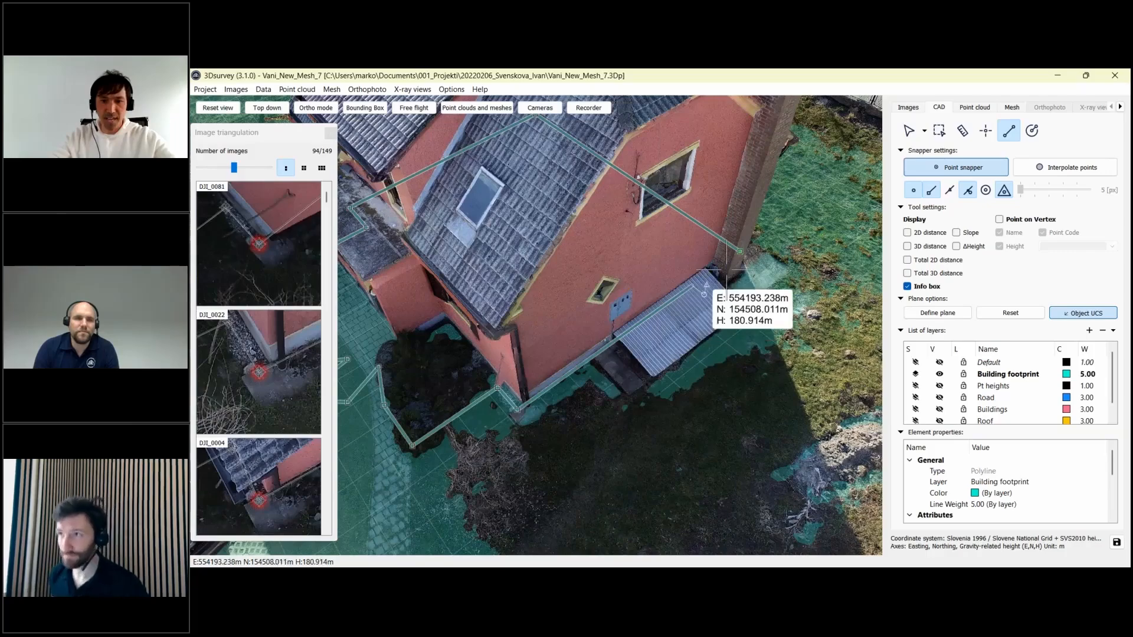
left_click(740, 250)
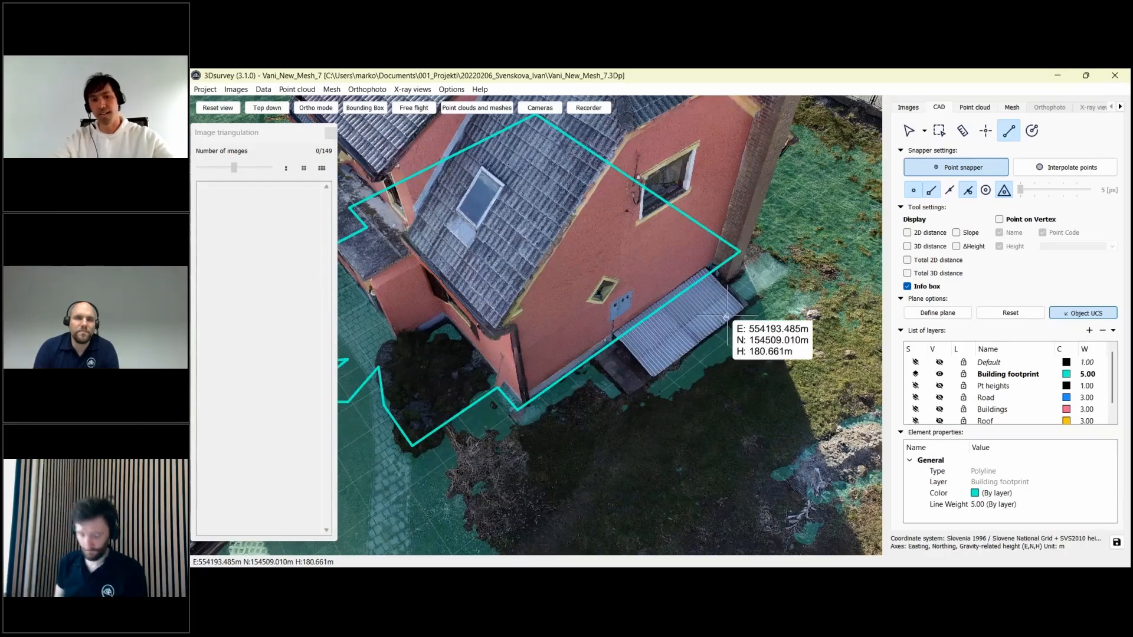
- Select the building footprint outline
scroll(735, 352, "down", 3)
left_click_drag(734, 352, 587, 369)
middle_click_drag(587, 370, 664, 374)
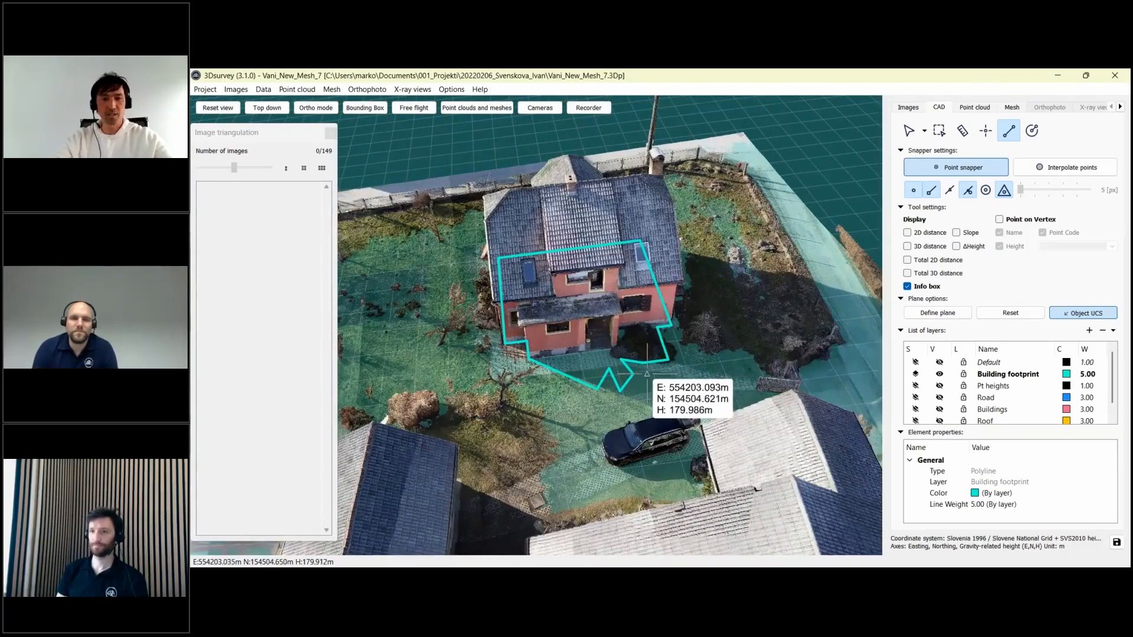
left_click(609, 369)
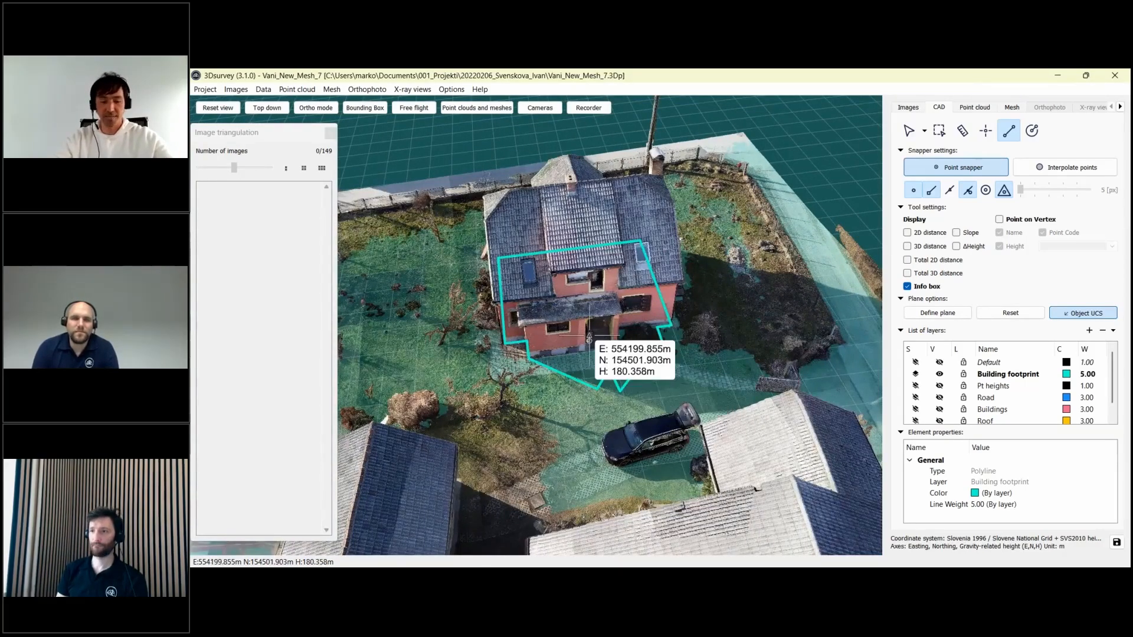
scroll(589, 335, "up", 2)
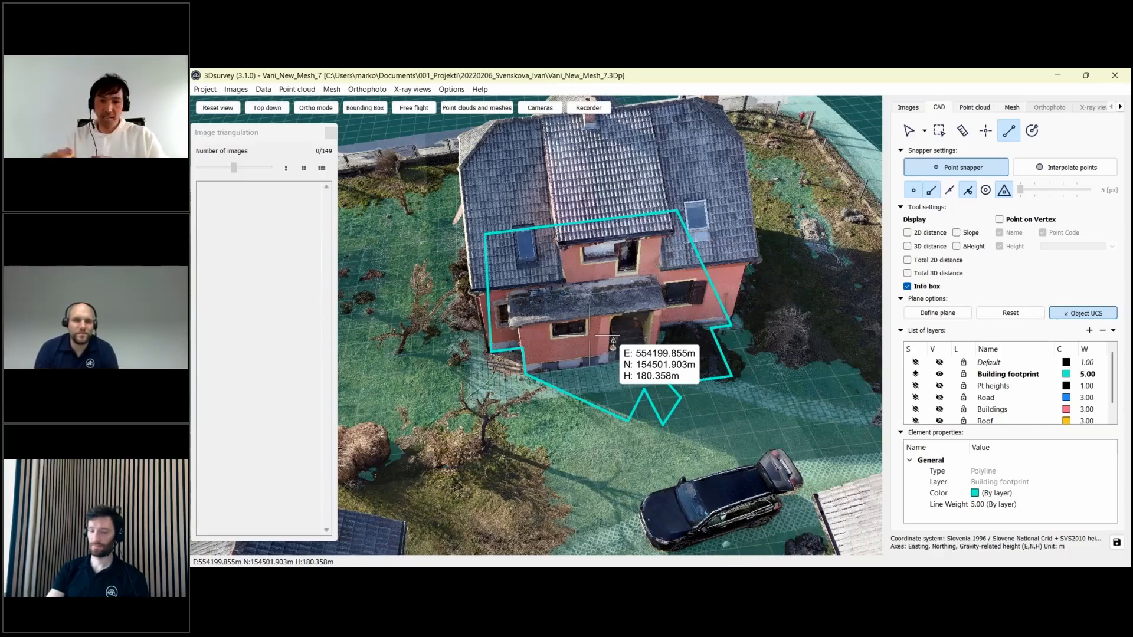
- Reset the drawing plane and place height point 16 at 179.982 m beside the house
left_click(1006, 315)
scroll(706, 364, "down", 2)
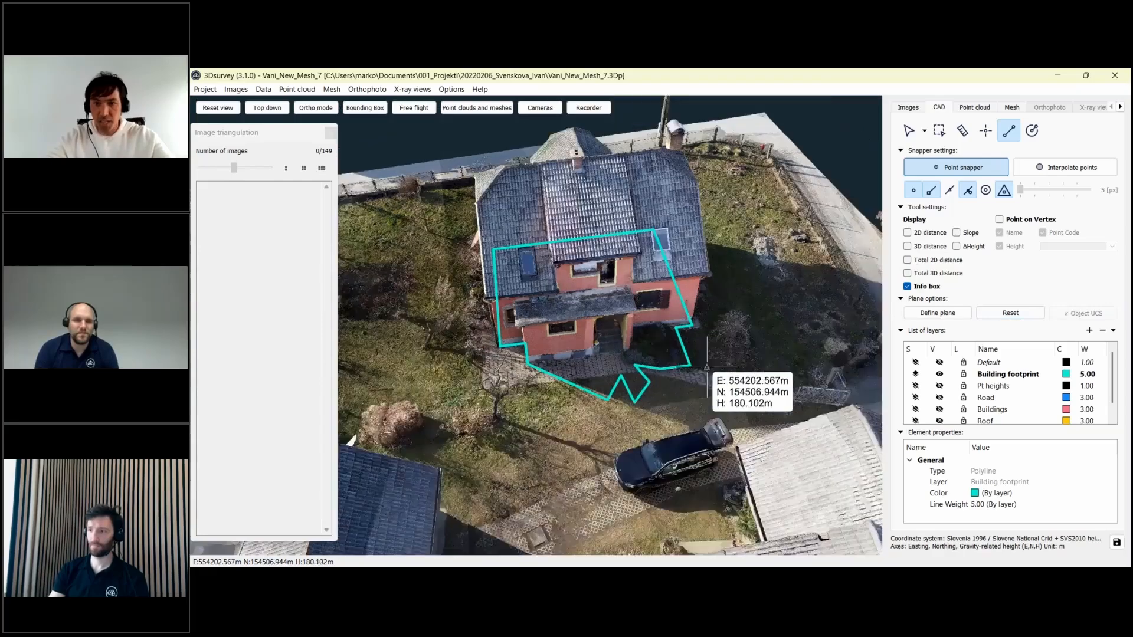
left_click(984, 130)
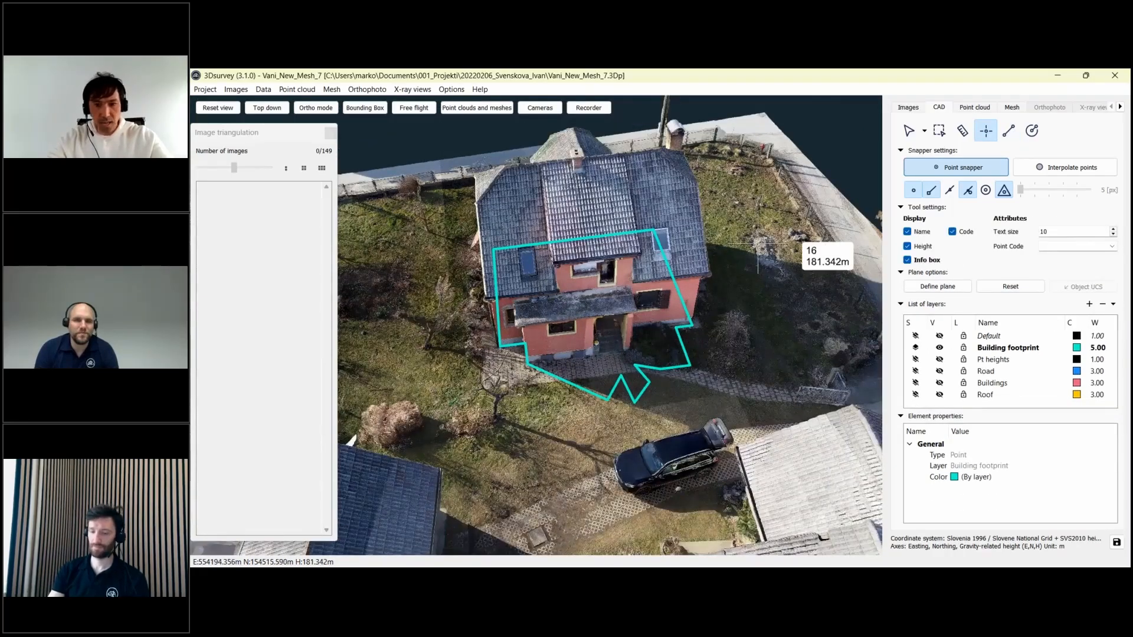
left_click(683, 410)
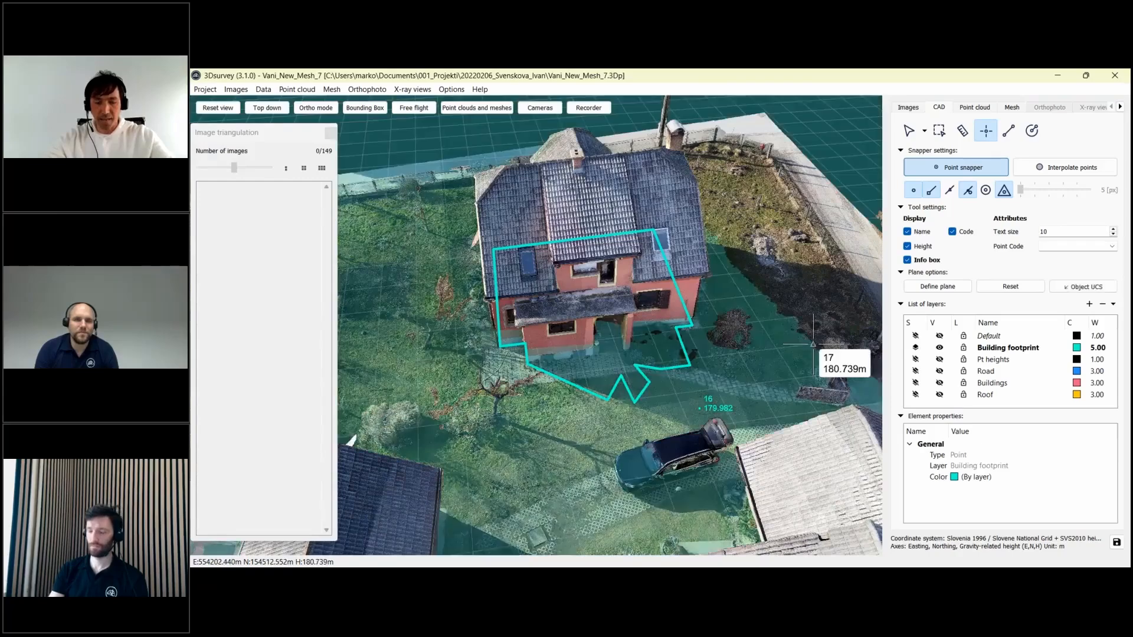
key("Escape")
scroll(732, 354, "down", 2)
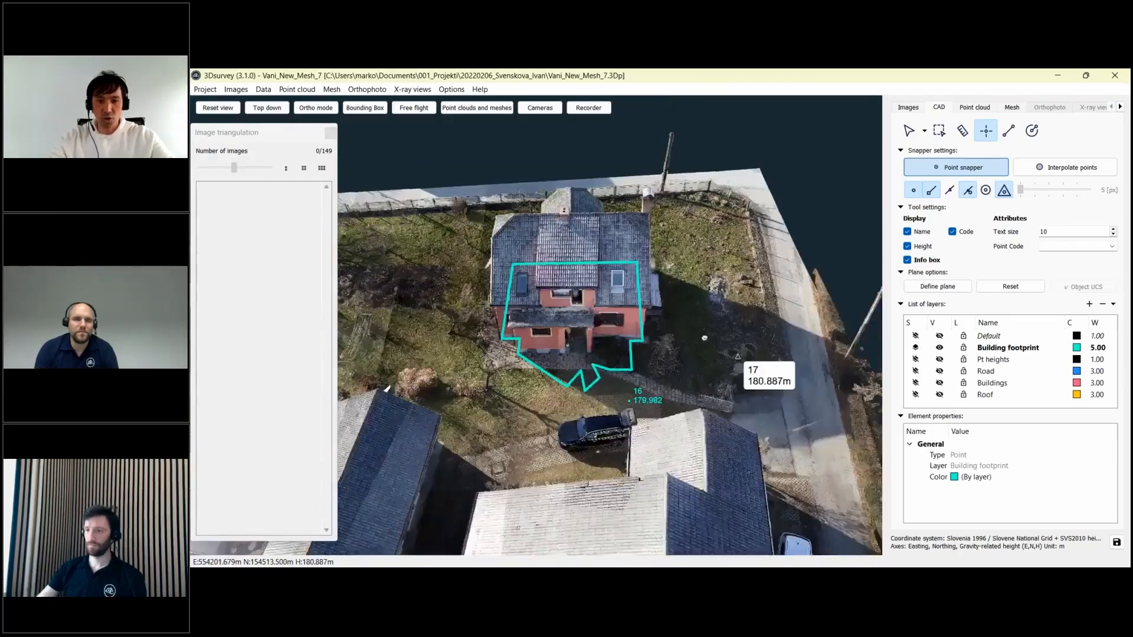
left_click_drag(732, 354, 680, 351)
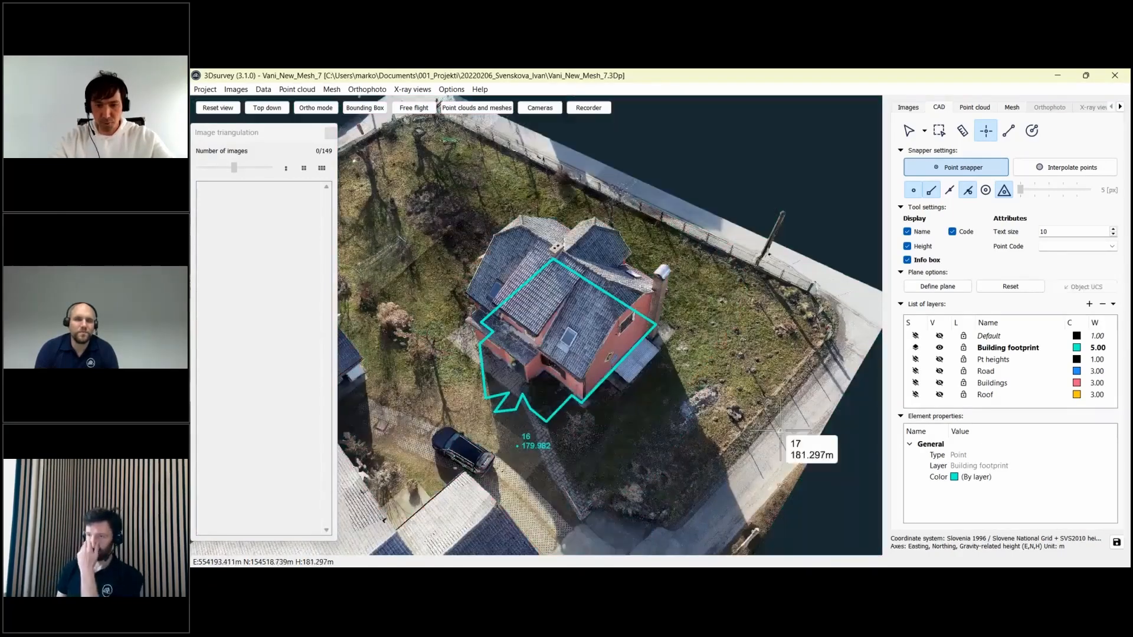
left_click(795, 537)
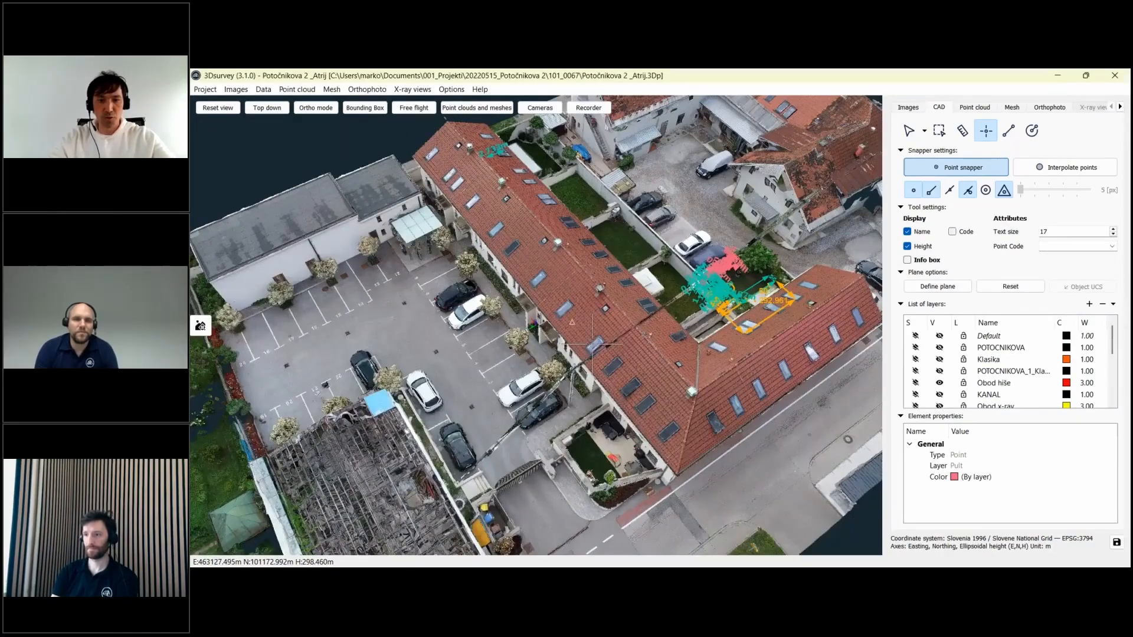
left_click_drag(673, 381, 707, 302)
left_click_drag(622, 269, 595, 400)
scroll(594, 399, "up", 5)
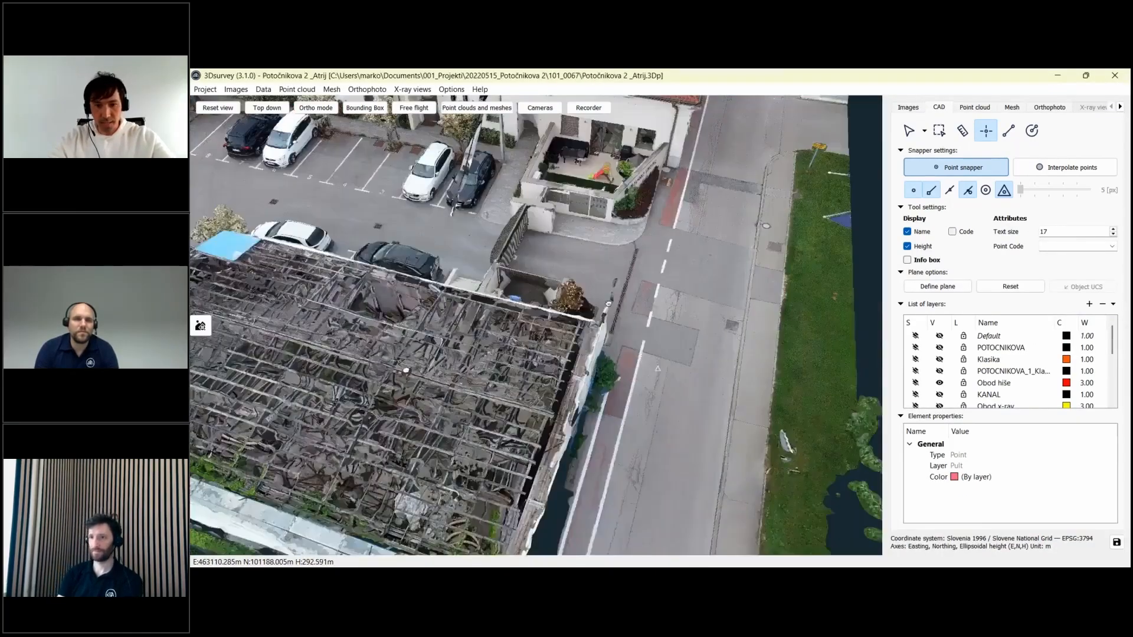
scroll(699, 302, "up", 8)
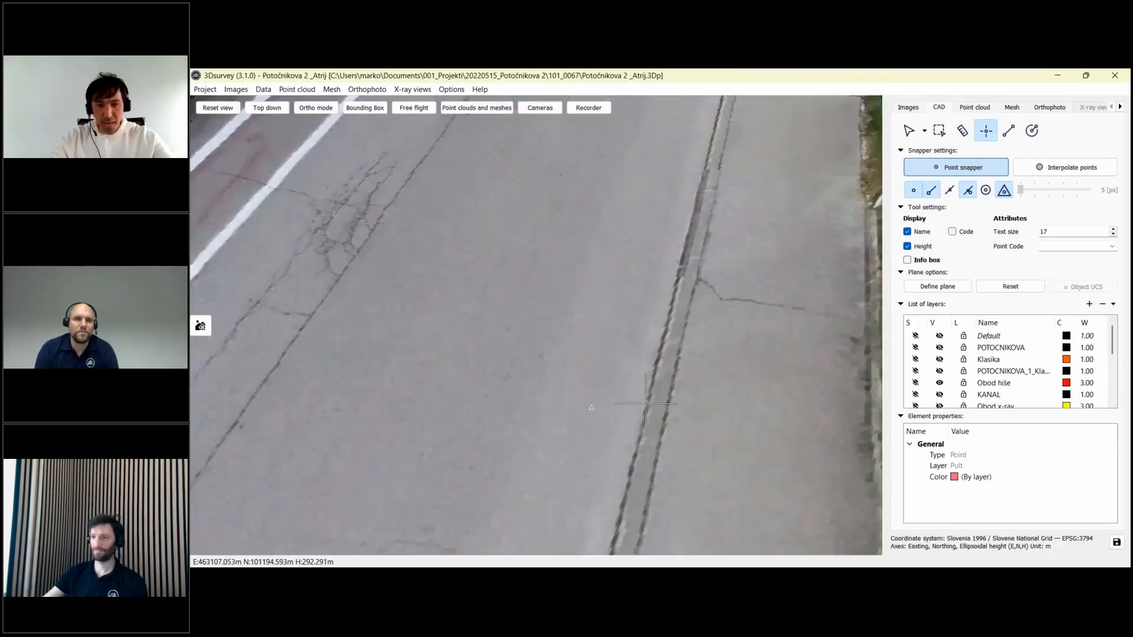
- Zoom down onto the drainage gutter and rotate so it runs vertically
left_click_drag(699, 302, 764, 266)
scroll(569, 443, "up", 3)
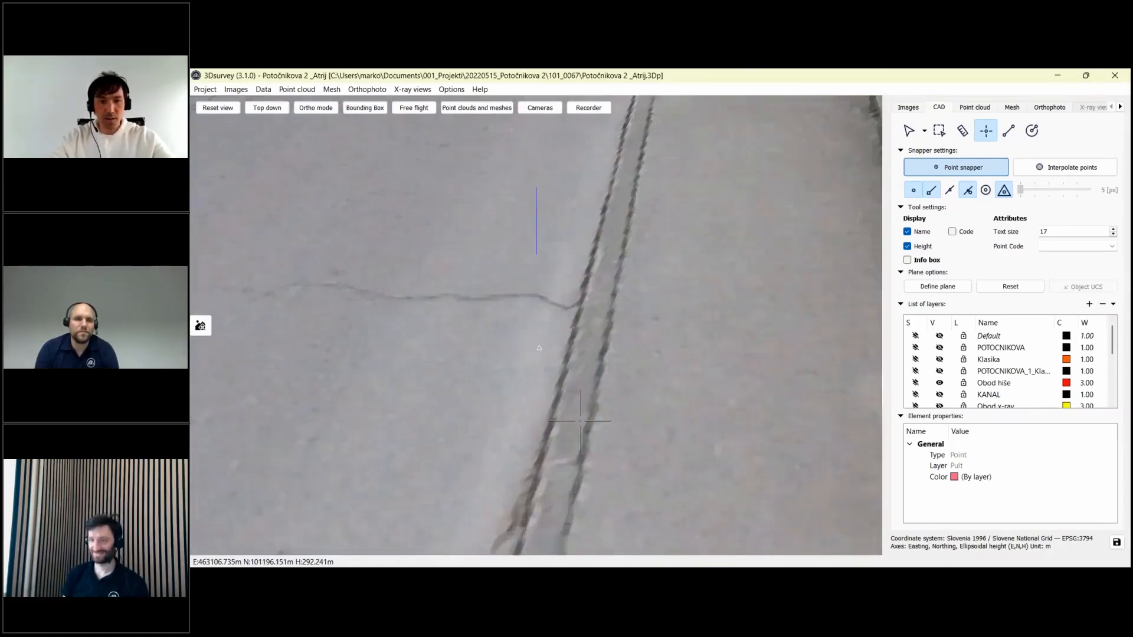
left_click_drag(569, 443, 525, 328)
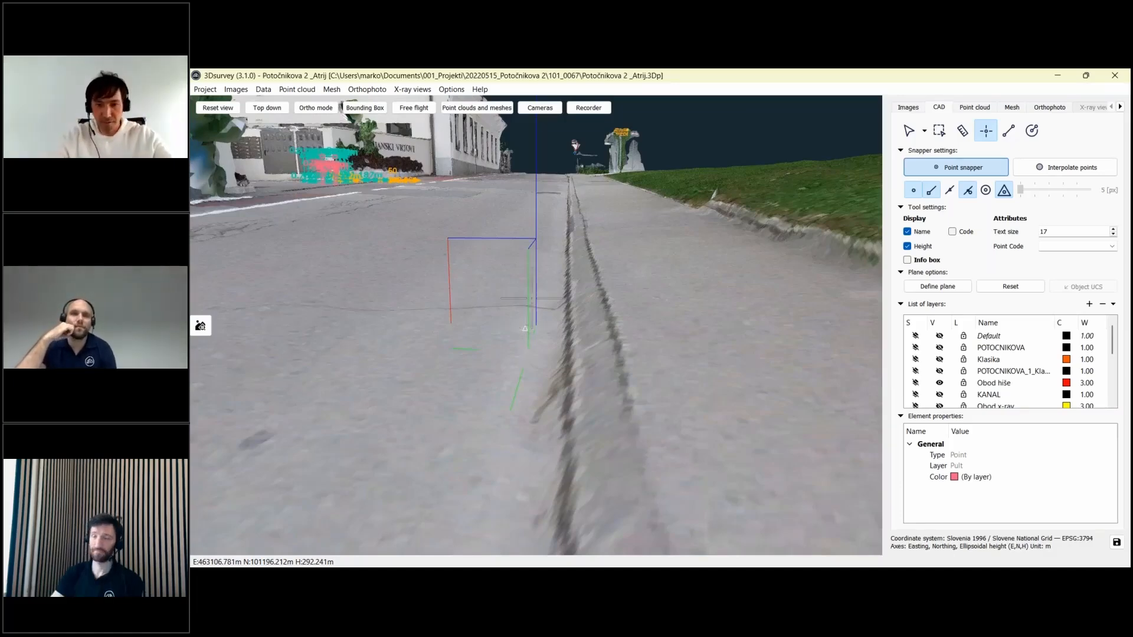
scroll(564, 267, "down", 1)
scroll(565, 267, "up", 1)
left_click_drag(565, 268, 574, 414)
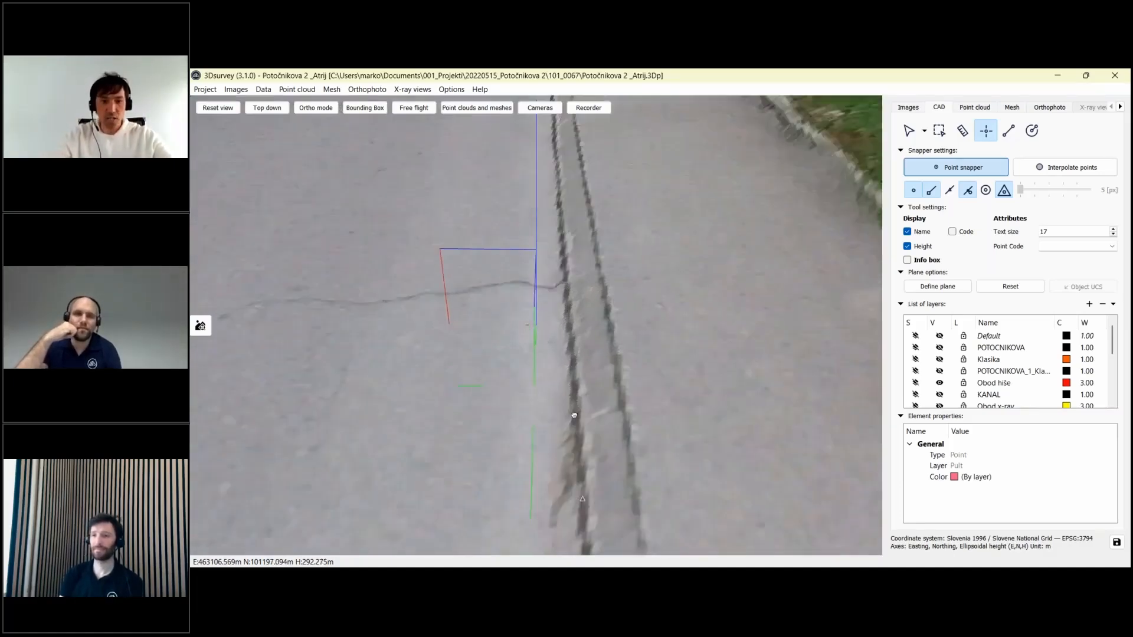
scroll(573, 395, "down", 3)
scroll(572, 396, "down", 2)
middle_click_drag(580, 385, 599, 386)
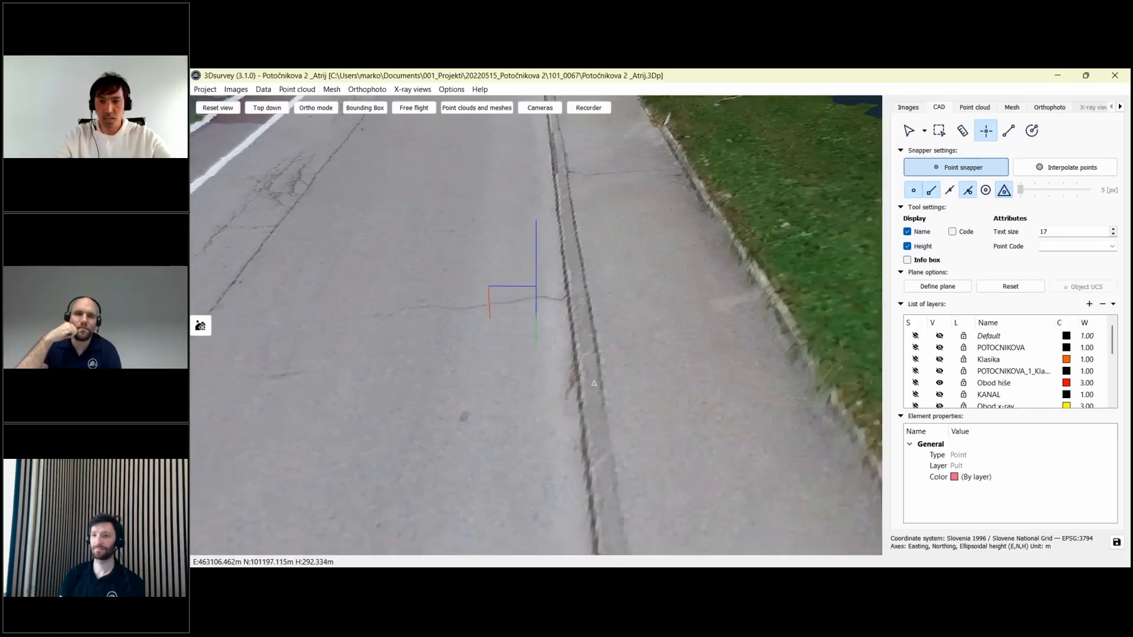
left_click_drag(598, 387, 577, 411)
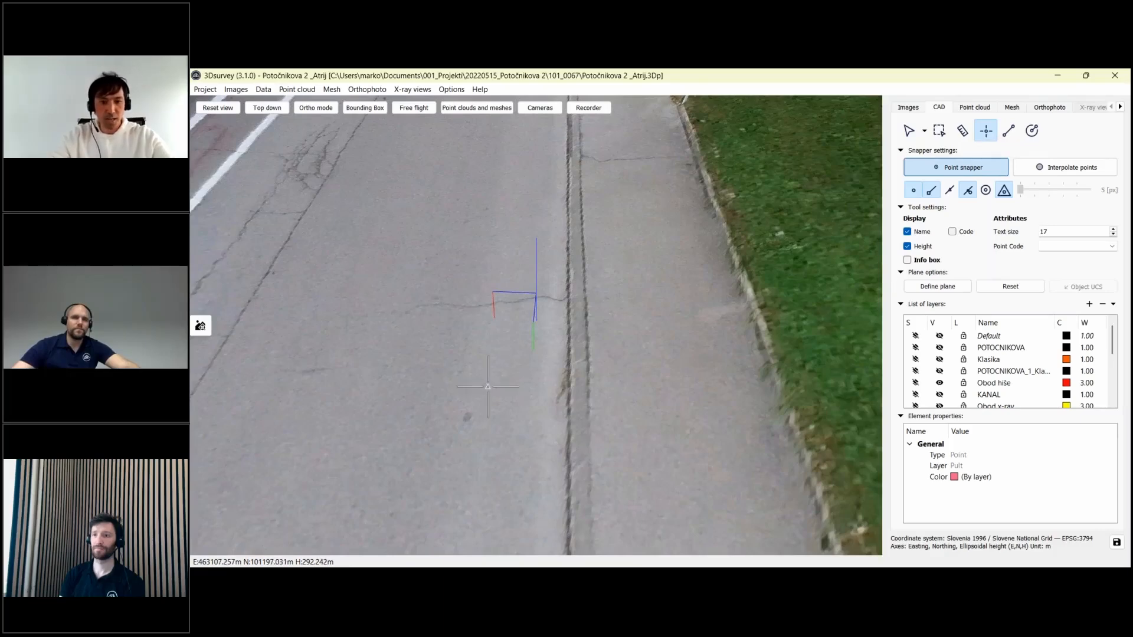
scroll(488, 386, "down", 6)
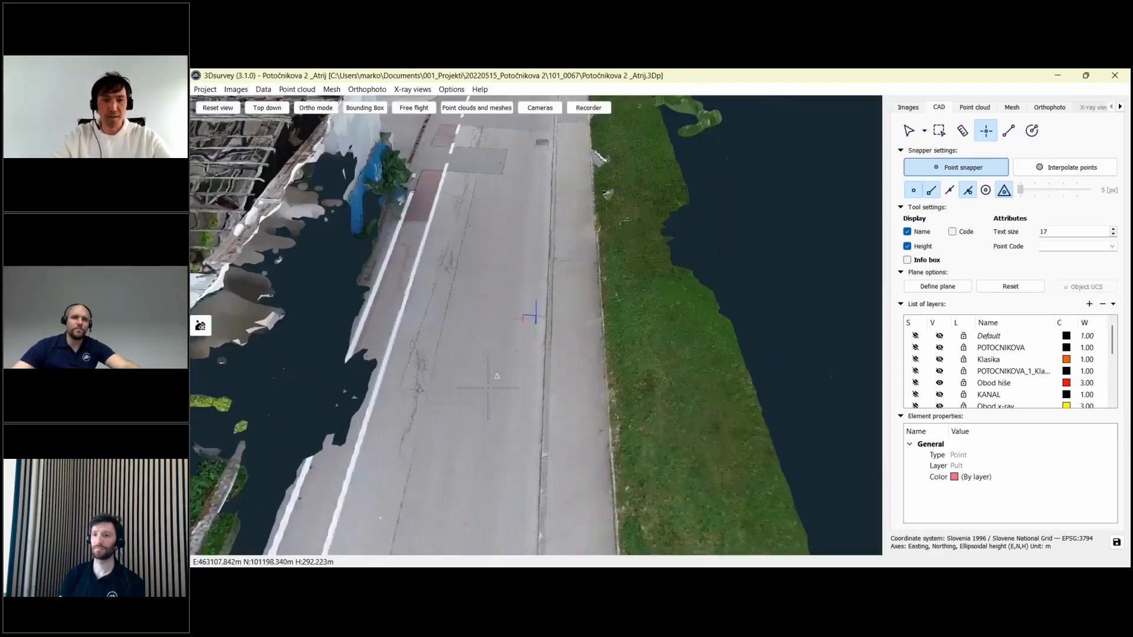
scroll(497, 423, "down", 8)
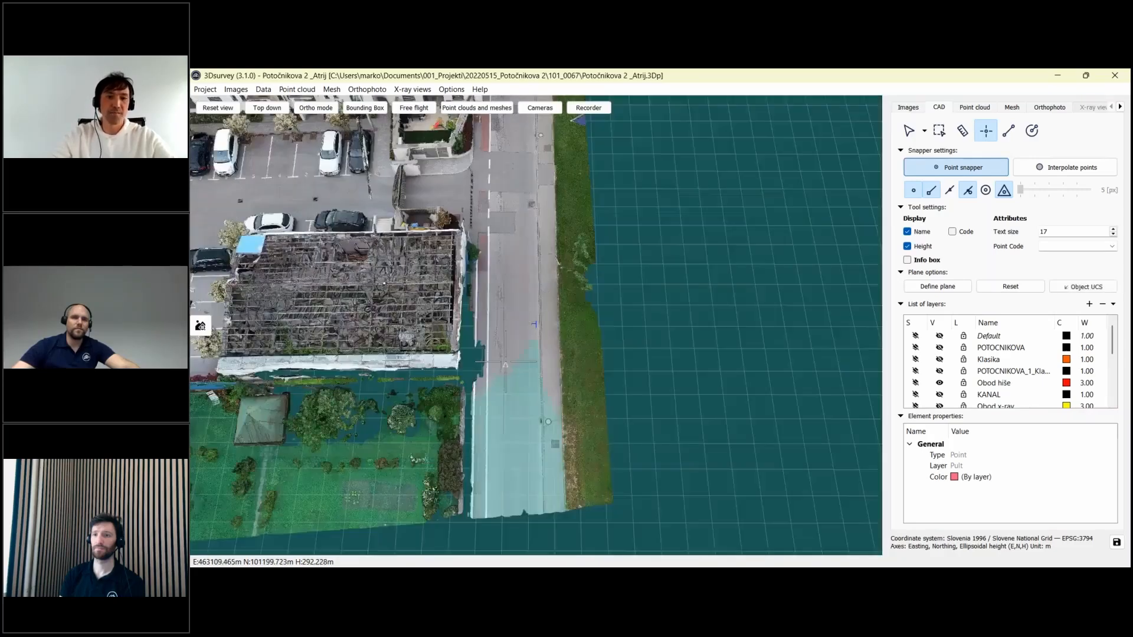
middle_click_drag(505, 362, 531, 467)
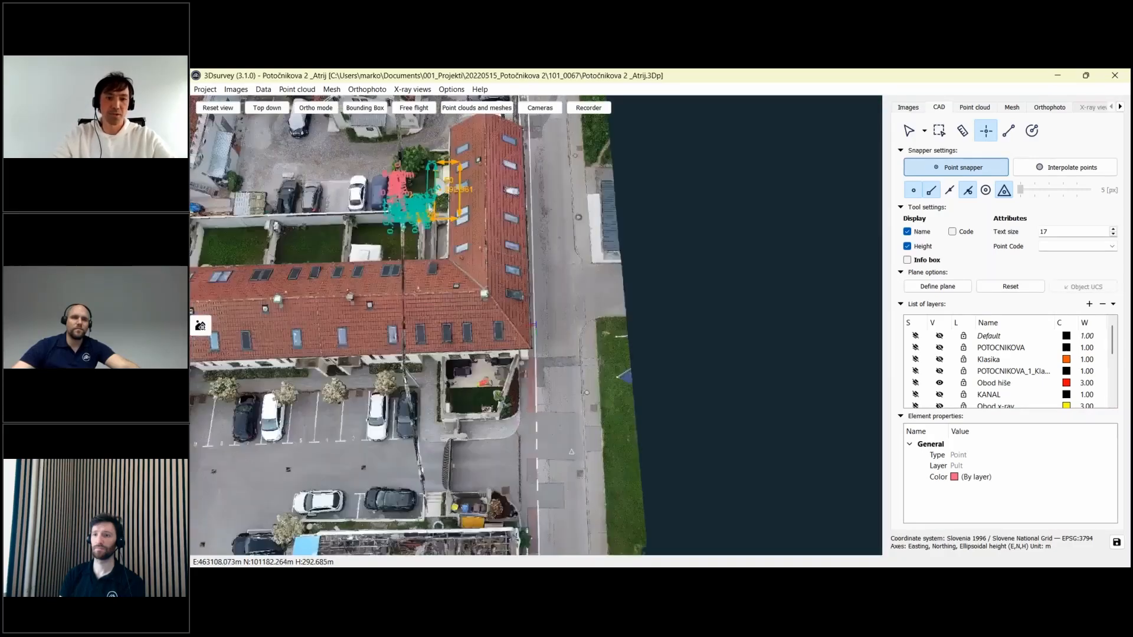
left_click_drag(531, 466, 505, 464)
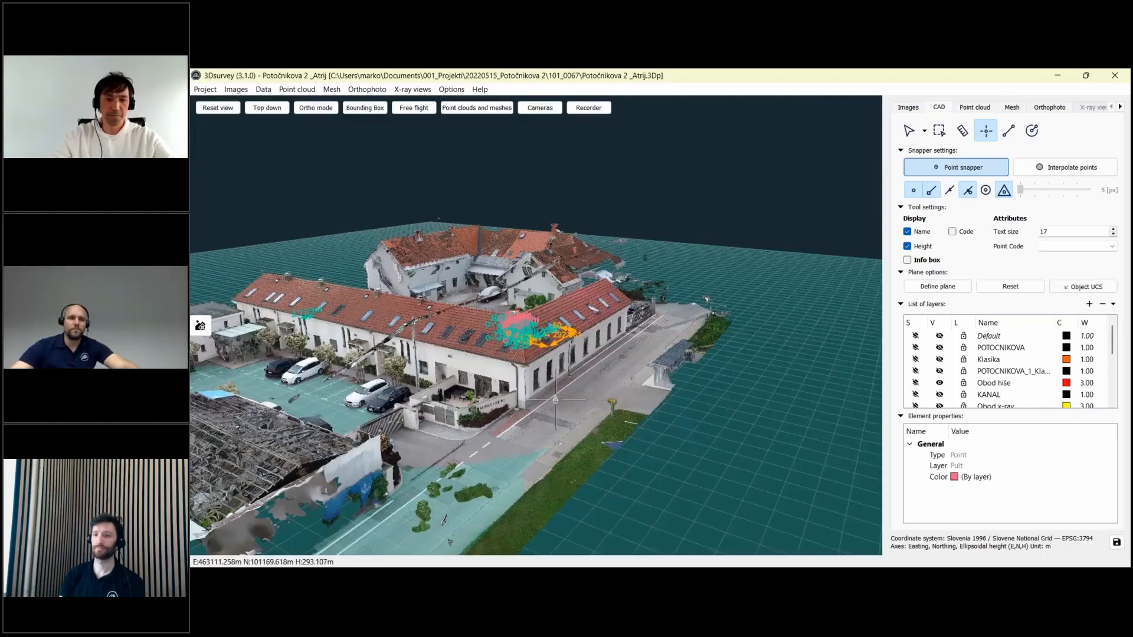
scroll(554, 399, "down", 1)
left_click_drag(554, 399, 546, 546)
middle_click_drag(546, 546, 550, 386)
scroll(550, 386, "up", 6)
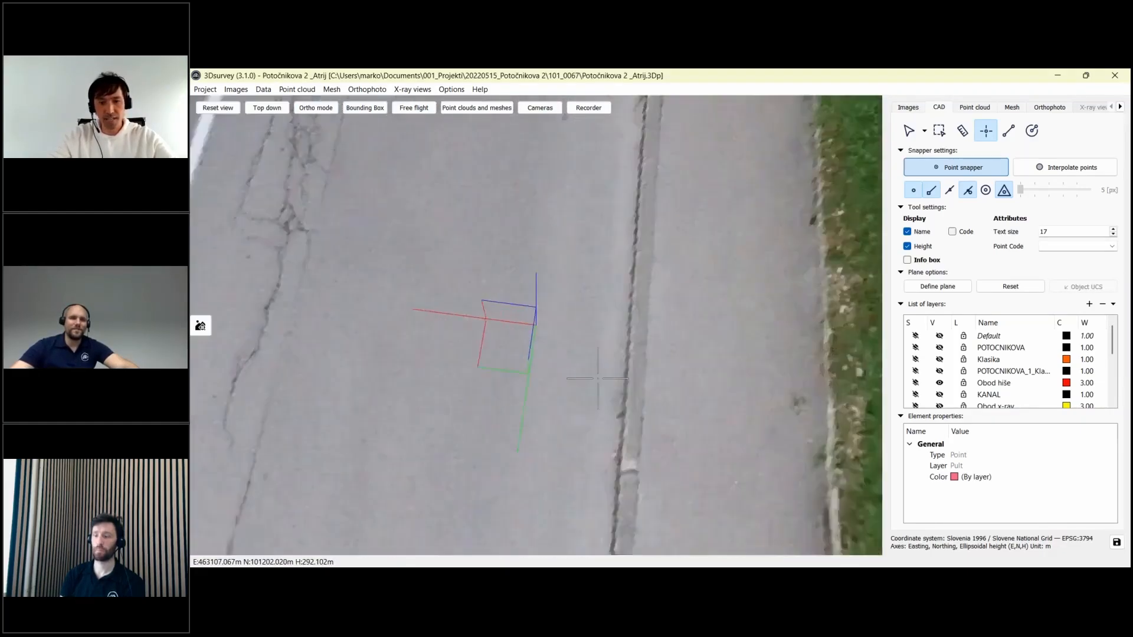
left_click_drag(597, 379, 541, 368)
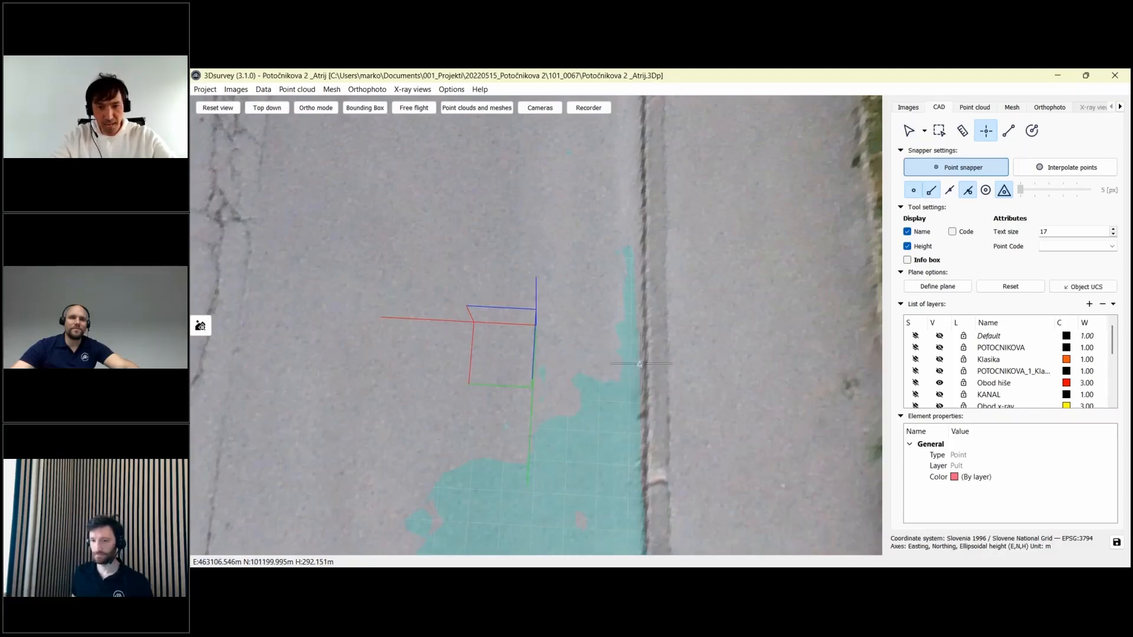
- Place a new survey point on the road curb
middle_click_drag(570, 290, 581, 501)
middle_click_drag(611, 233, 612, 260)
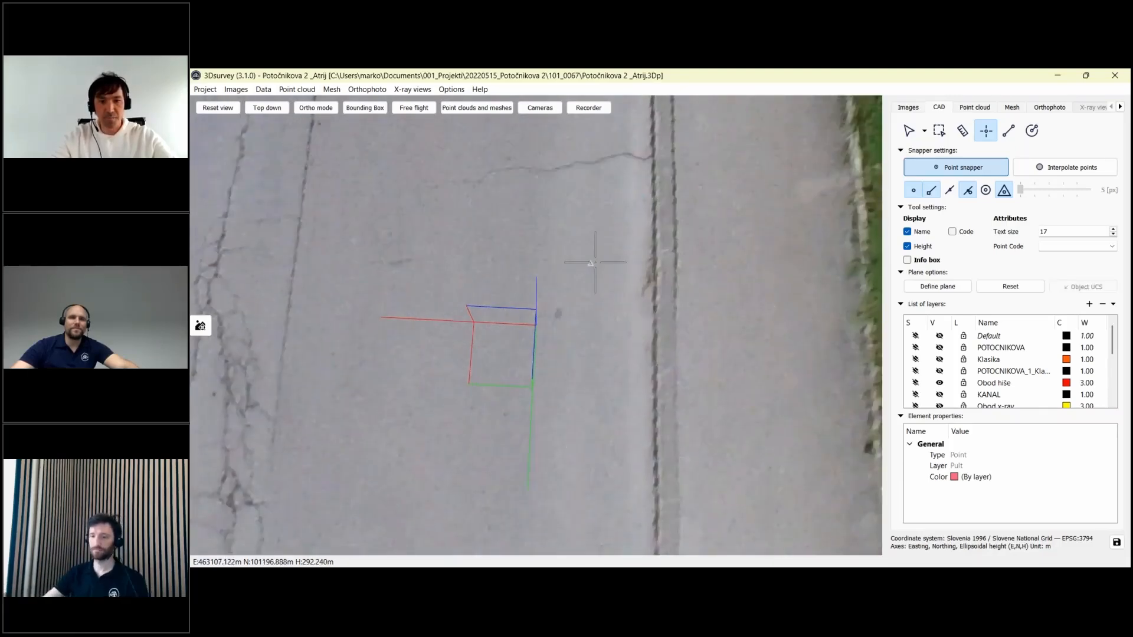
left_click(651, 264)
middle_click_drag(652, 196, 635, 554)
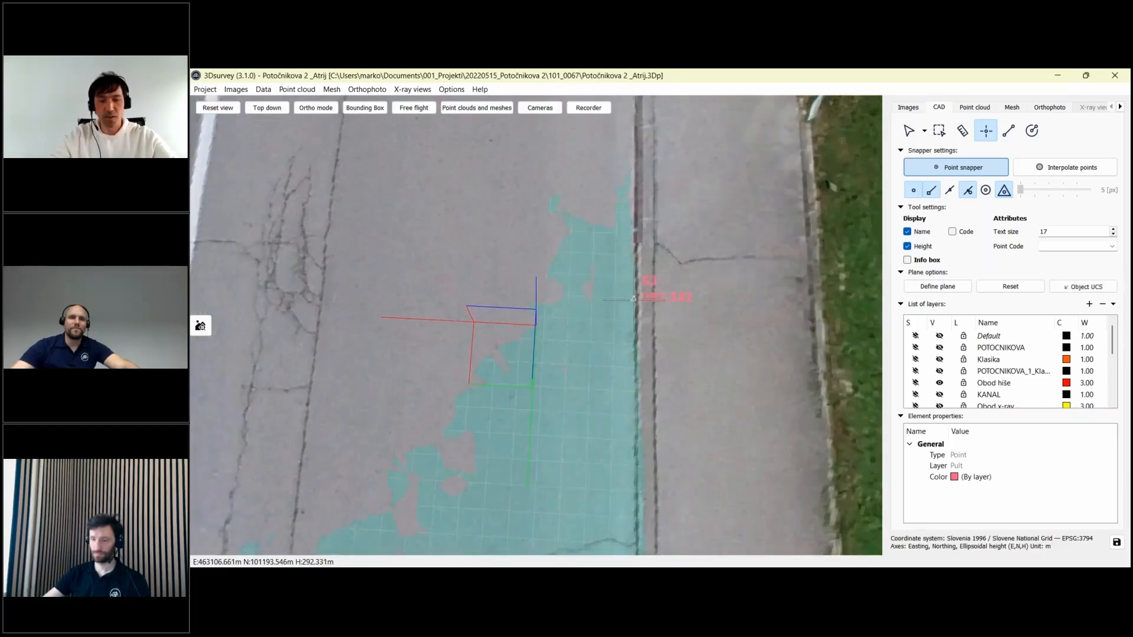
scroll(633, 299, "down", 3)
left_click_drag(634, 299, 716, 345)
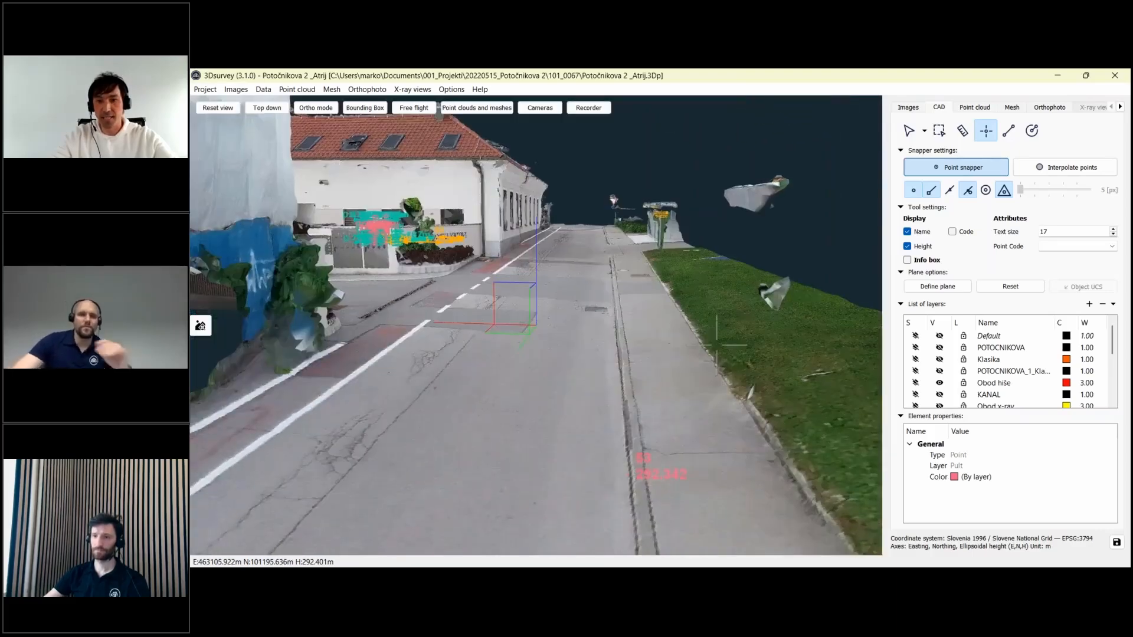
- Select the Line tool on the Pult layer and zoom in over the road
left_click(1007, 131)
left_click_drag(643, 295, 615, 453)
scroll(615, 452, "up", 3)
scroll(614, 452, "up", 2)
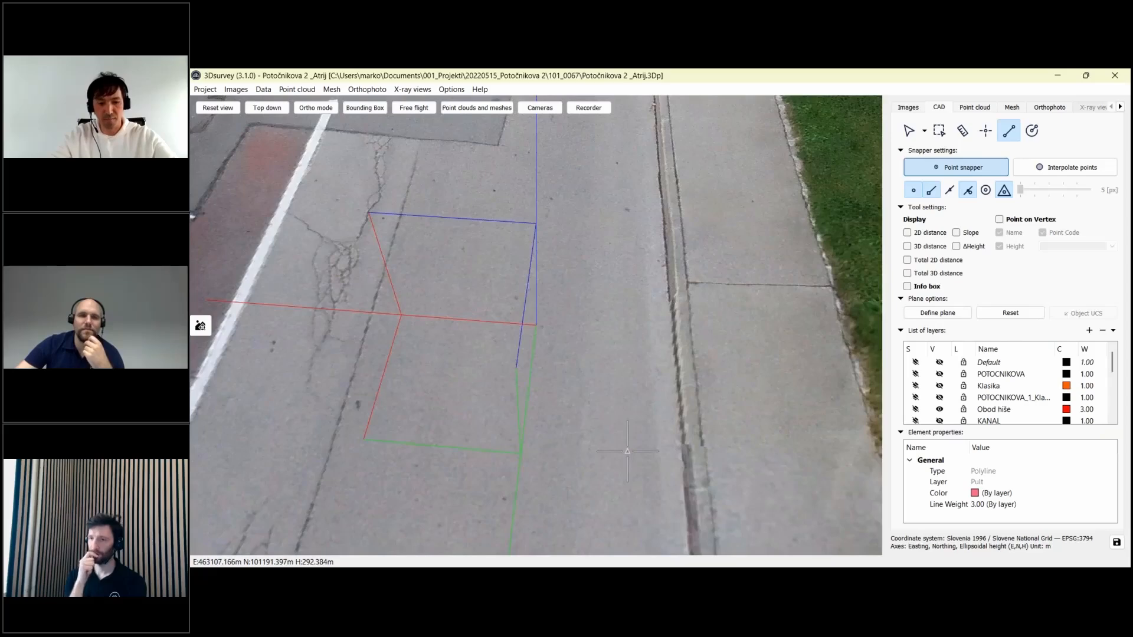
- Set a plane on the road and trace the kerb line, labelling vertices with name, code and height
left_click(627, 452)
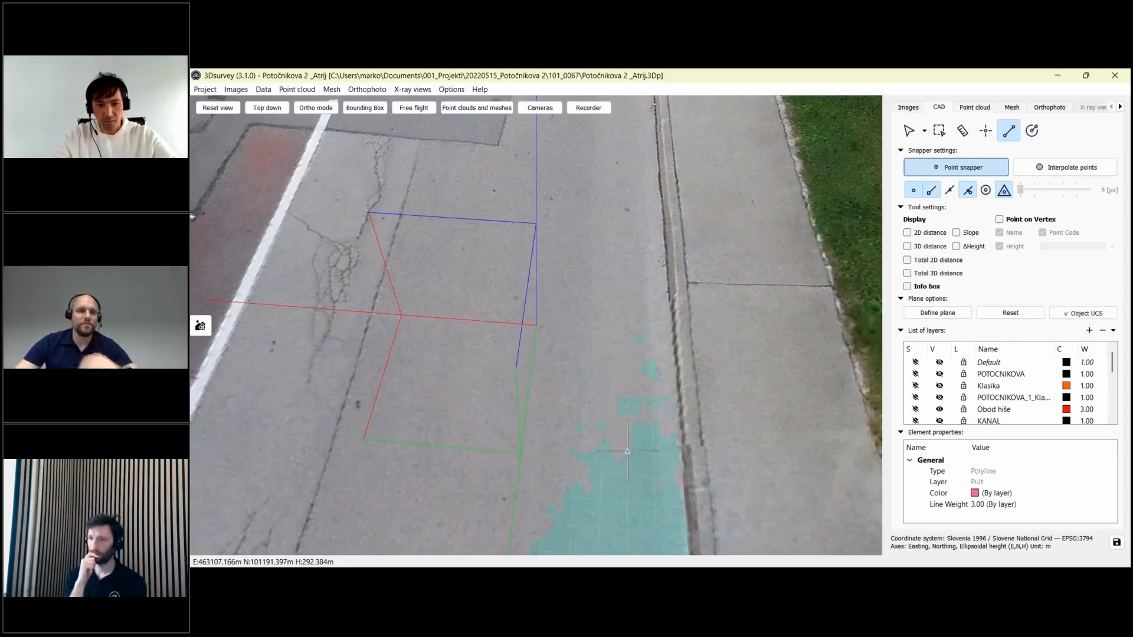
left_click(680, 456)
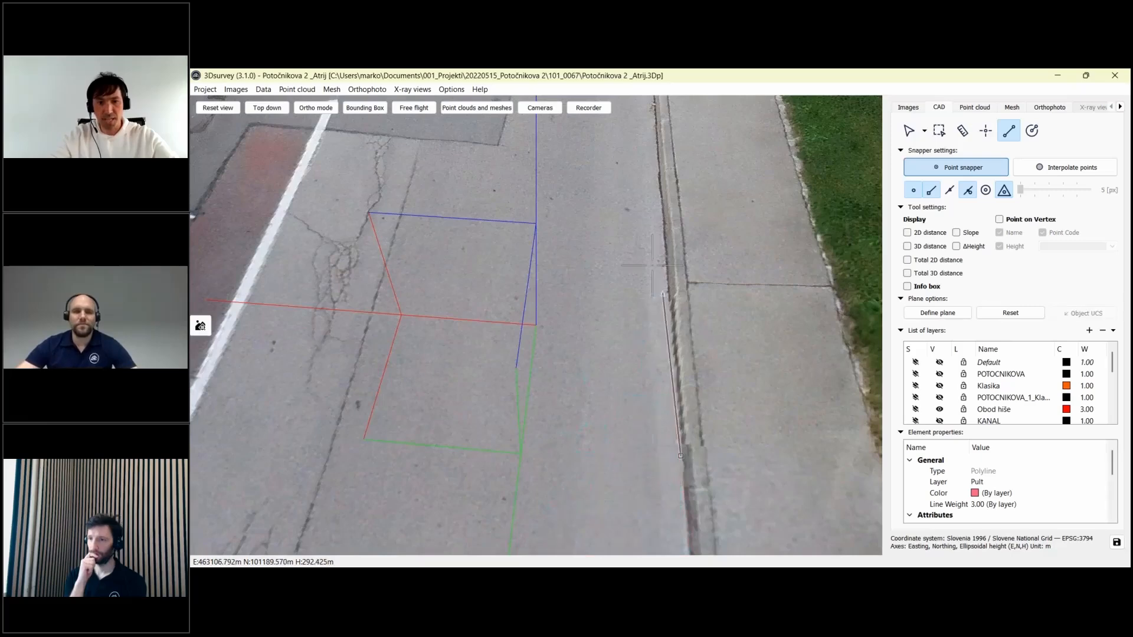
middle_click_drag(634, 236, 633, 269)
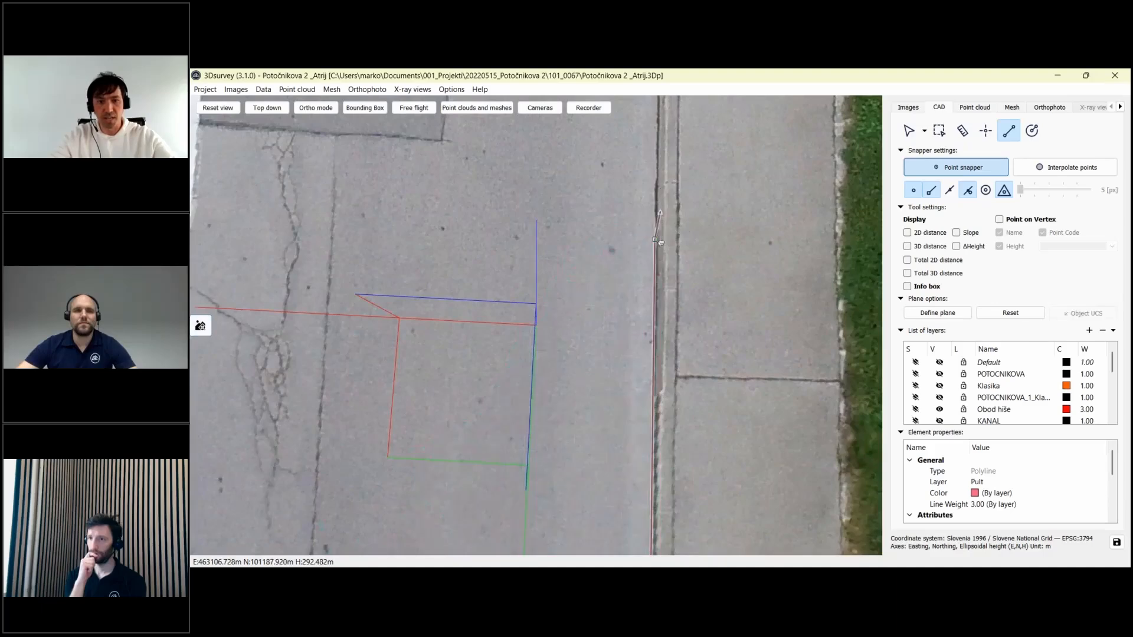
left_click(998, 219)
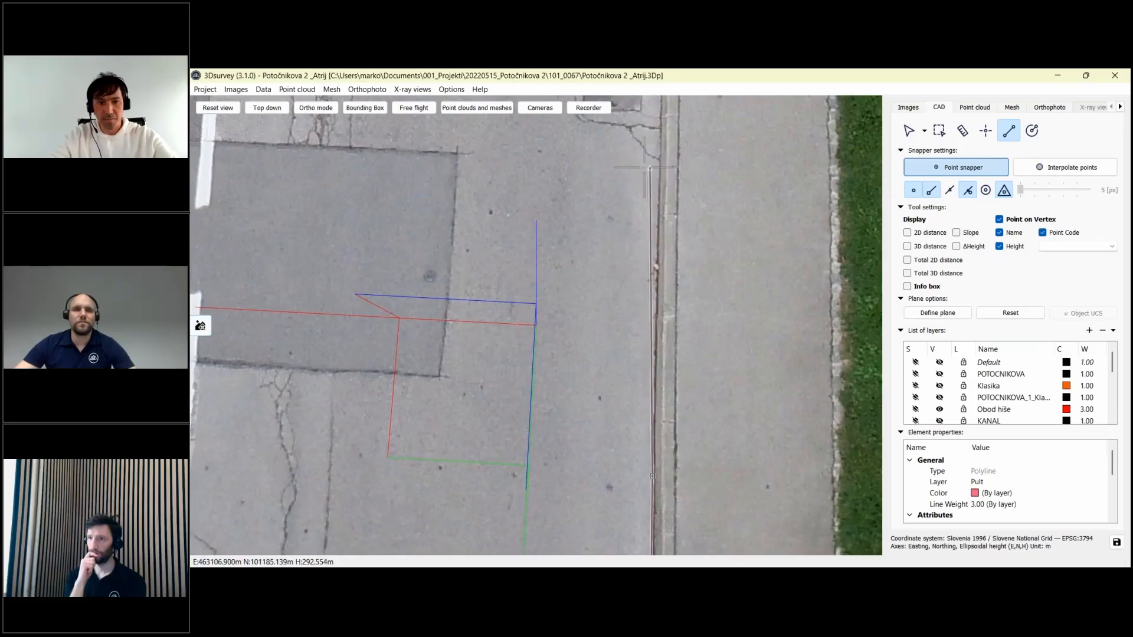
left_click(630, 165)
key("BackSpace")
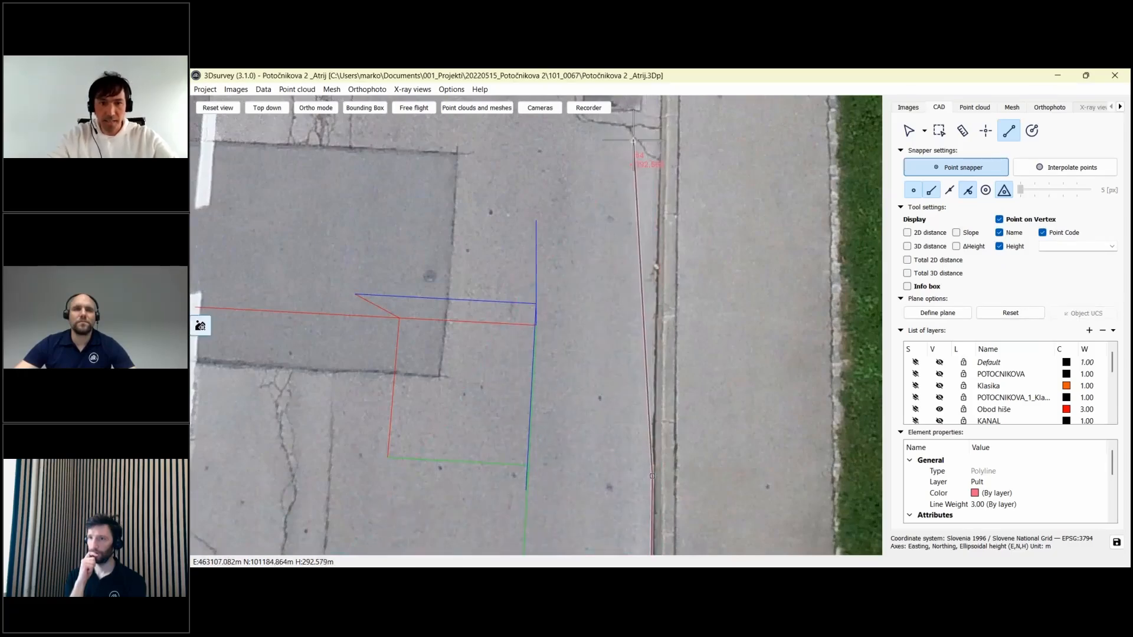
left_click(657, 139)
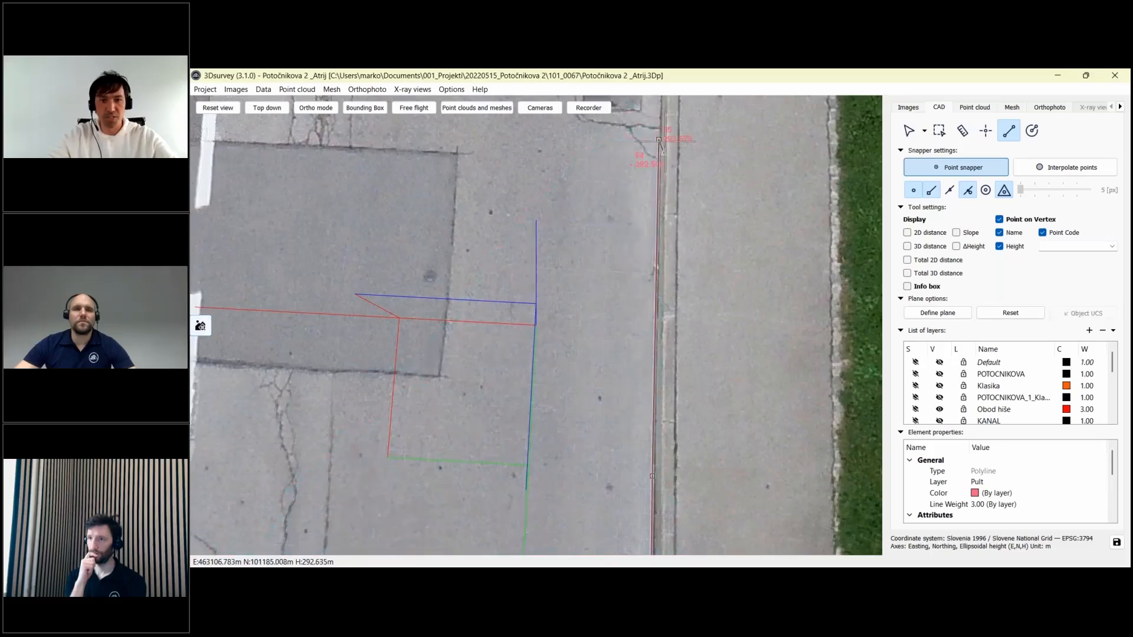
- Define a working plane on the pavement by the kerb and view the kerb from street level
middle_click_drag(657, 139, 652, 410)
left_click(659, 136)
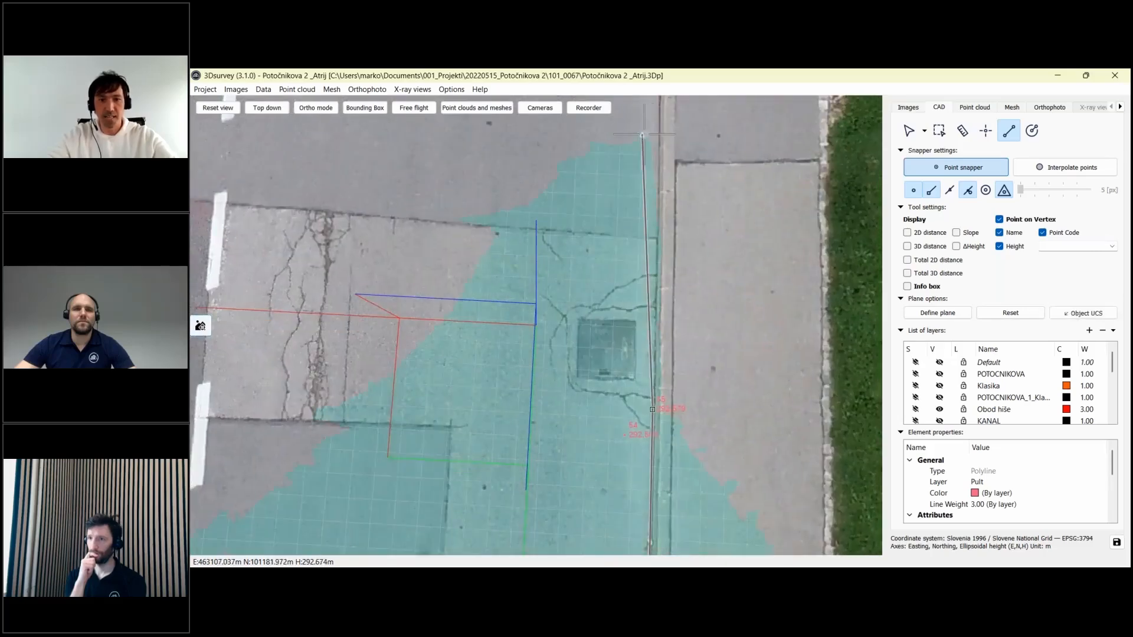
left_click_drag(661, 261, 693, 201)
middle_click_drag(693, 201, 687, 97)
middle_click_drag(657, 407, 647, 130)
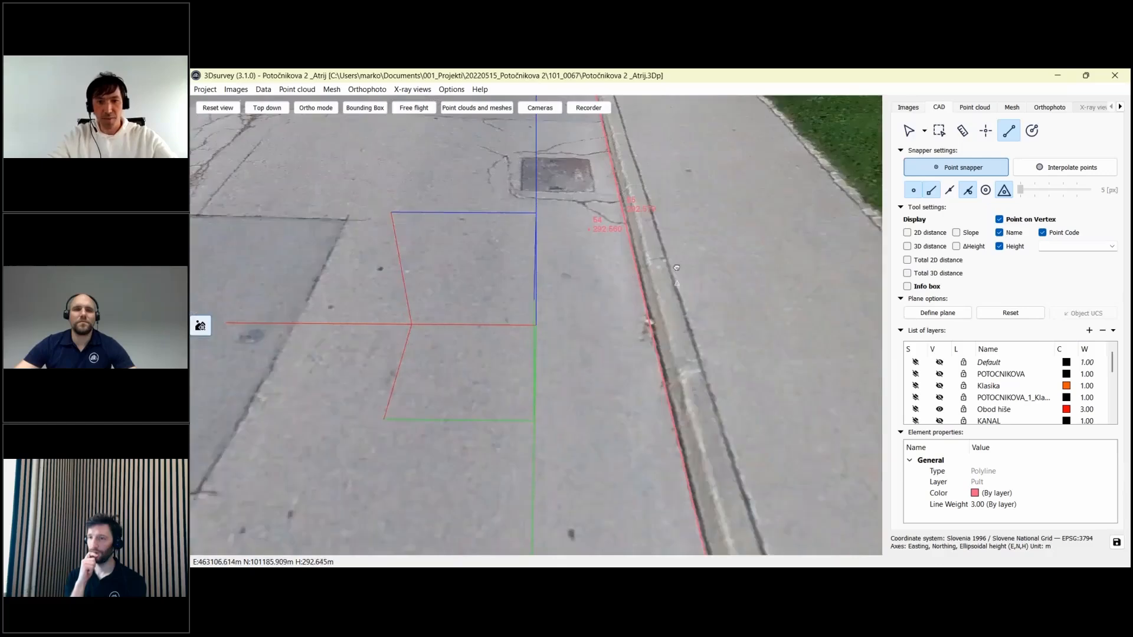
left_click_drag(656, 399, 669, 313)
scroll(670, 314, "down", 5)
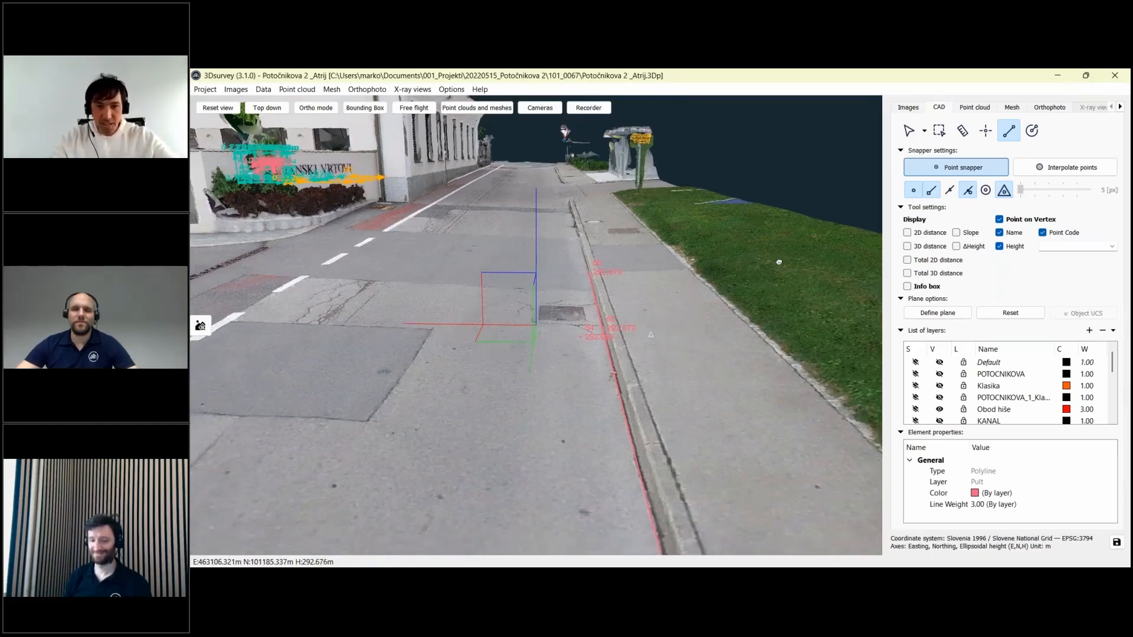
scroll(745, 227, "down", 3)
left_click_drag(745, 227, 767, 300)
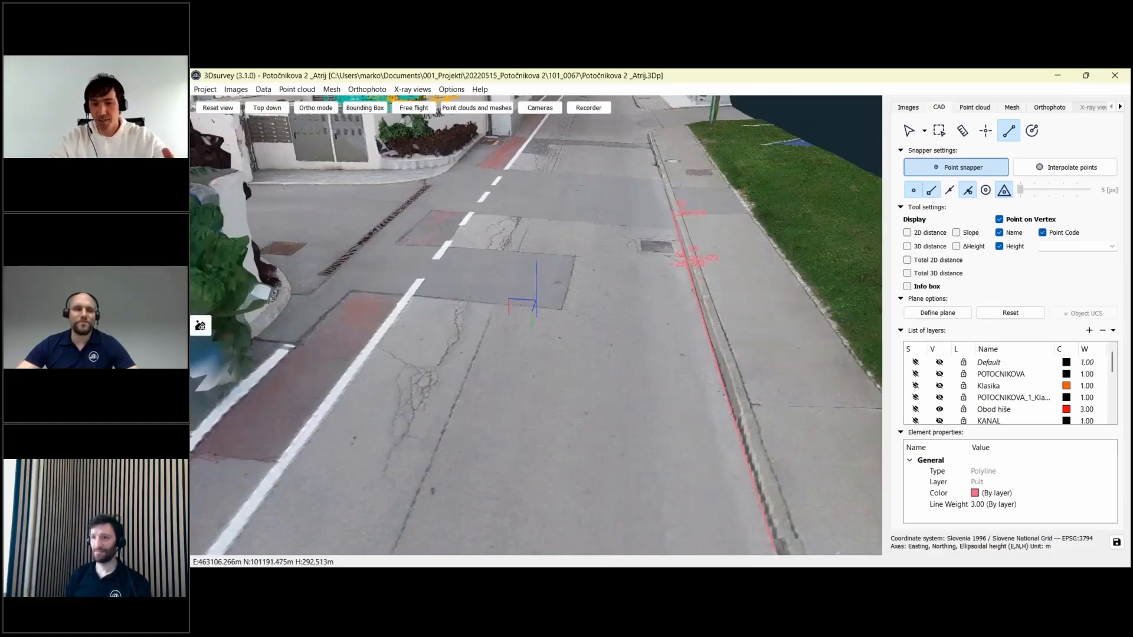
left_click(859, 566)
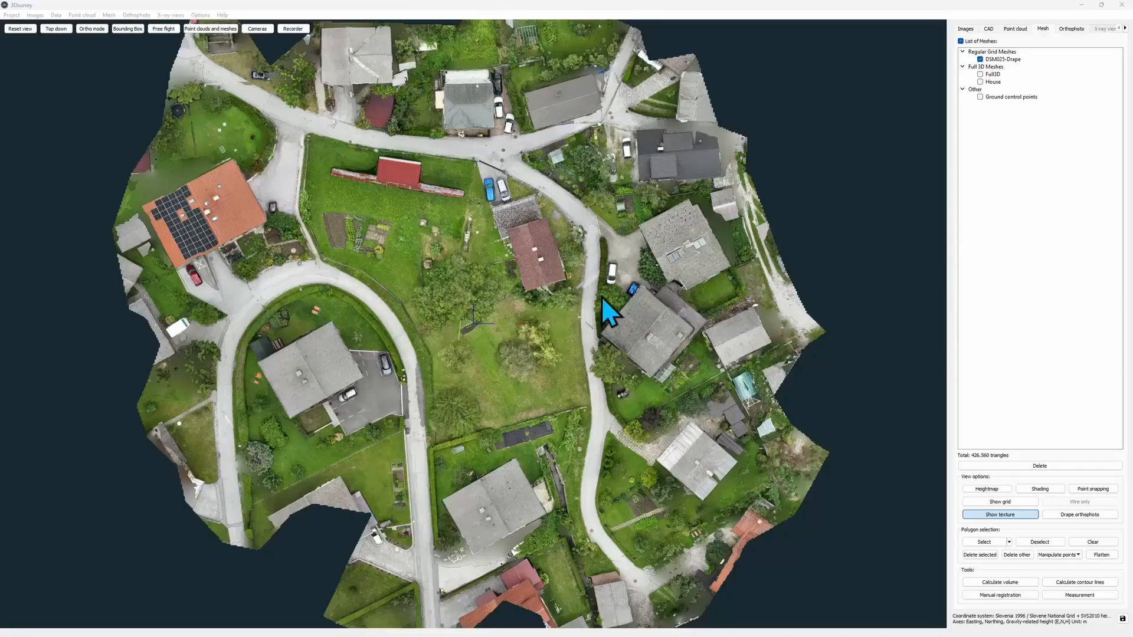
- Zoom into the DSM025-Draga mesh and tilt it into perspective over the central garden
scroll(601, 296, "up", 5)
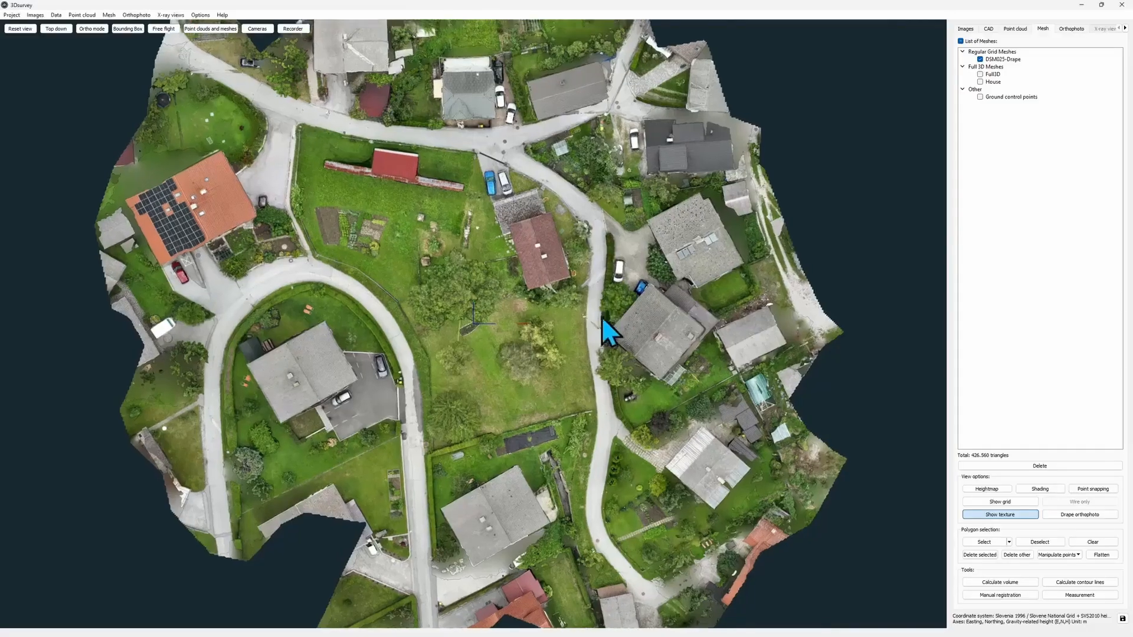
scroll(625, 481, "up", 2)
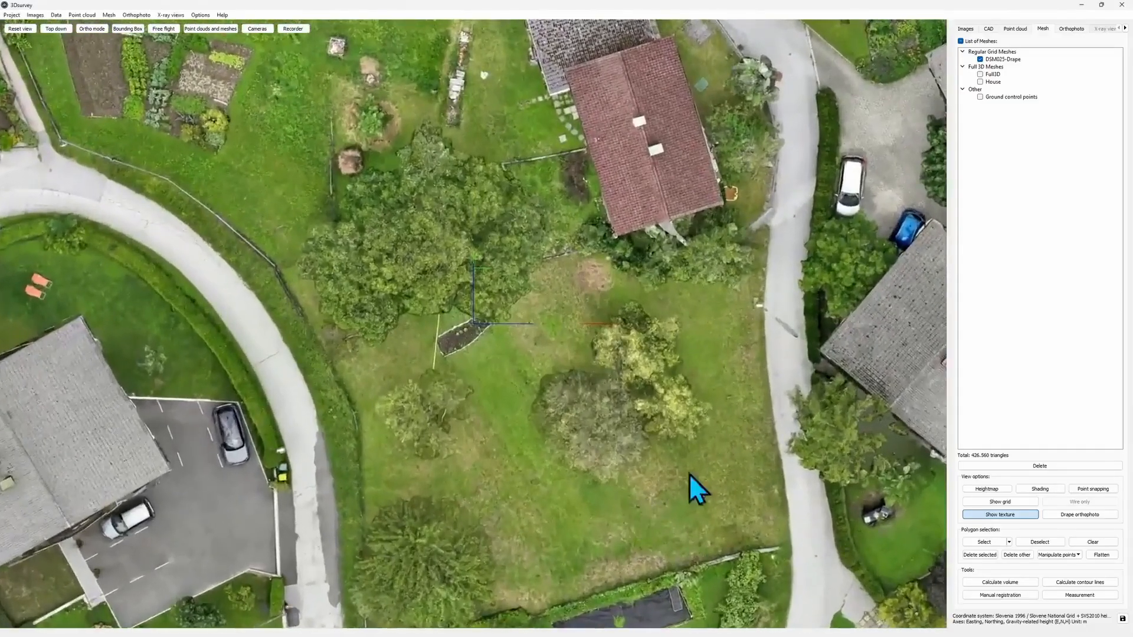
left_click_drag(689, 473, 669, 288)
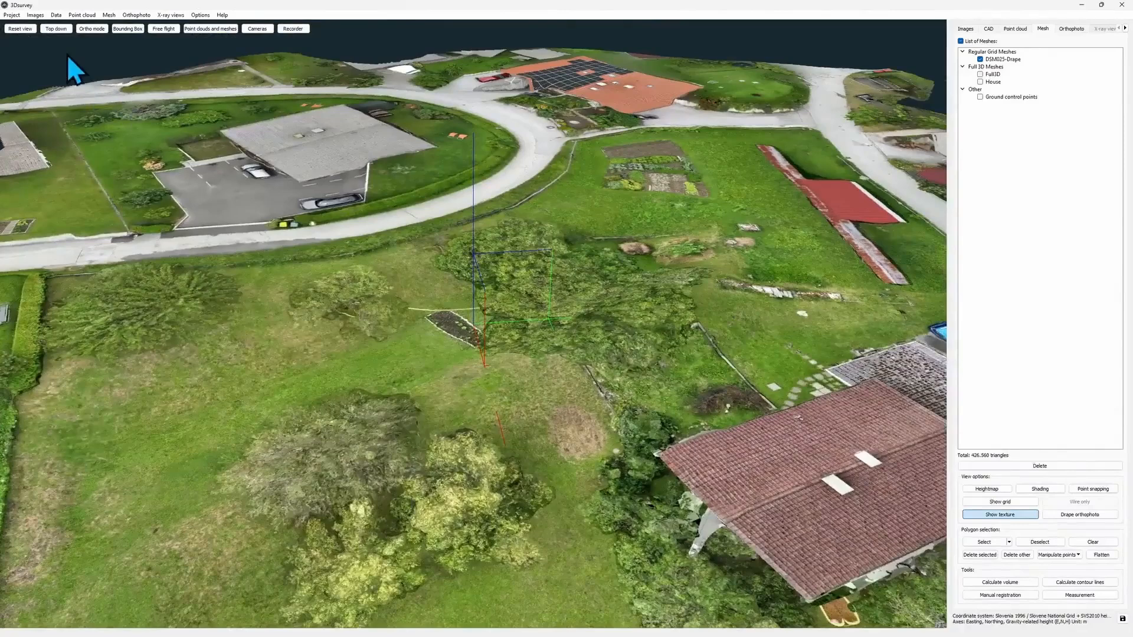
- Load Cadastre_2D.dxf through Data > Load CAD and view its ZKN_TOCKE and POINT_HEIGHTS labels
left_click(56, 15)
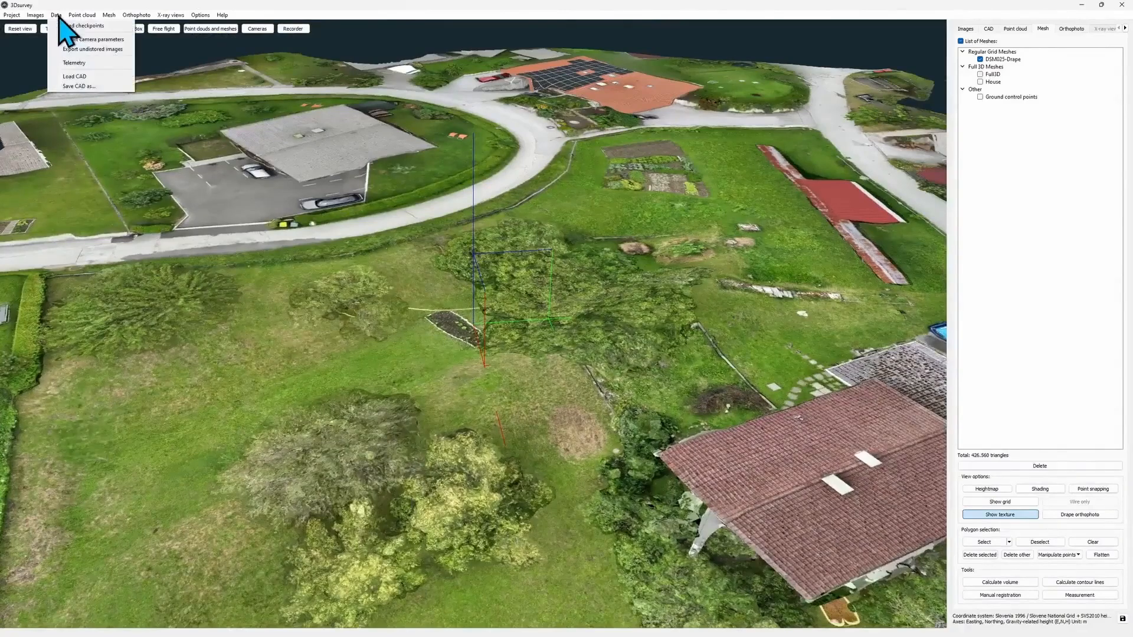
left_click(122, 78)
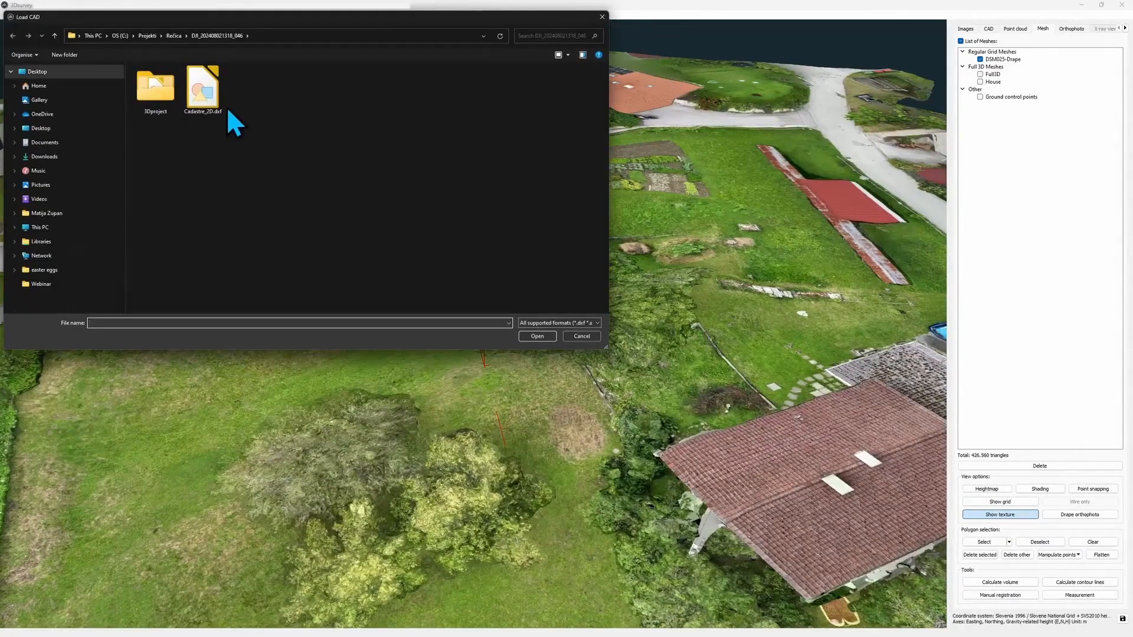
left_click(545, 338)
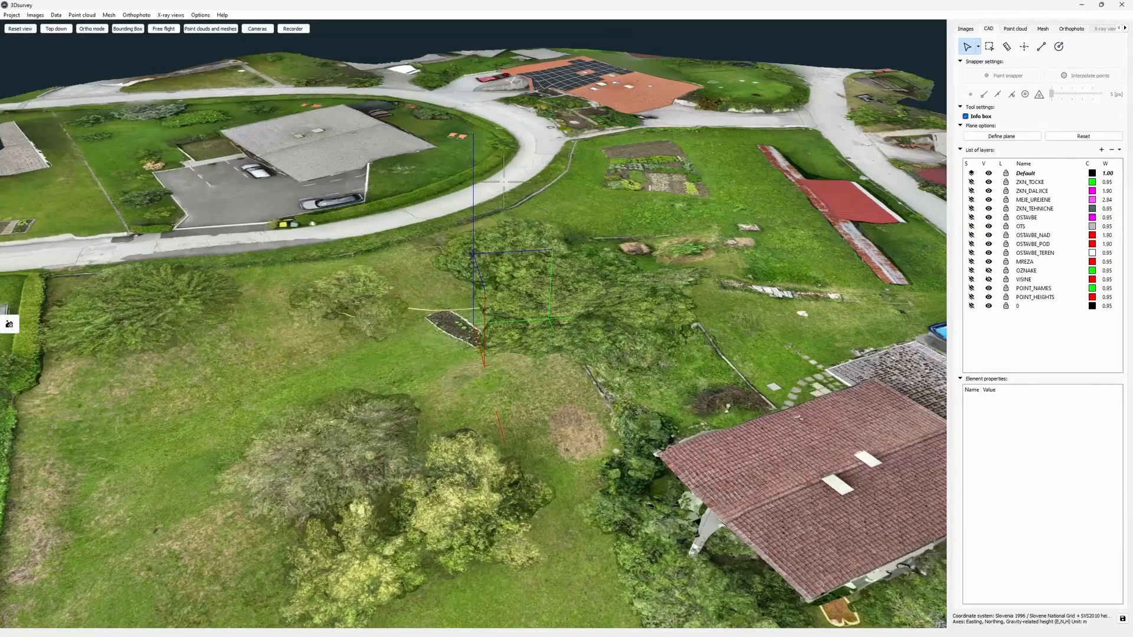
scroll(725, 171, "down", 3)
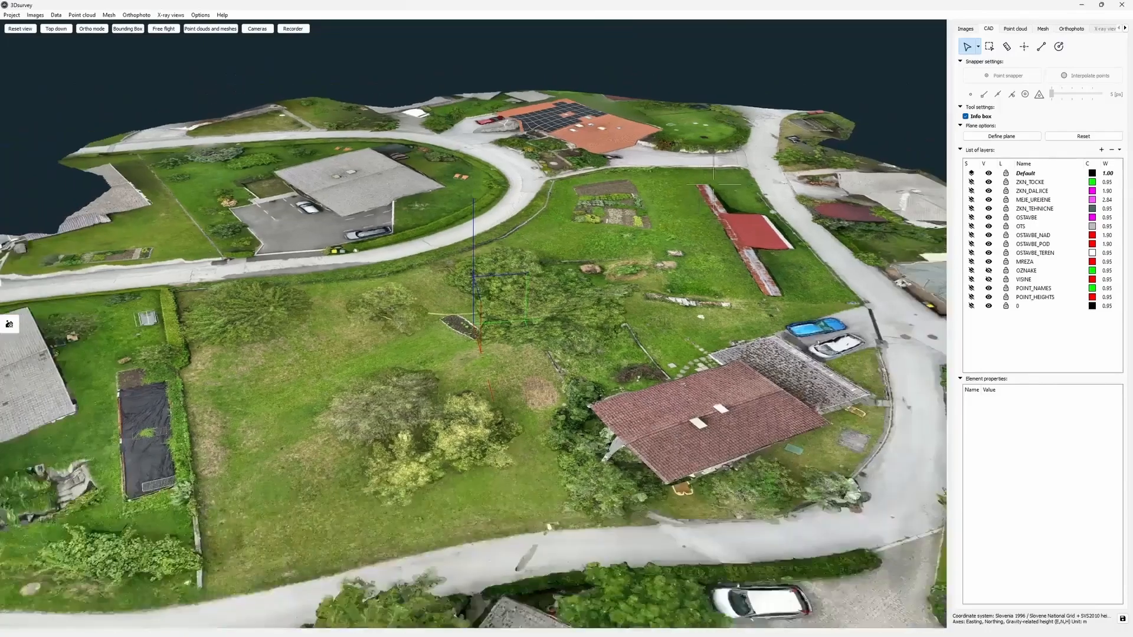
left_click_drag(725, 171, 705, 274)
scroll(716, 211, "down", 1)
scroll(715, 211, "down", 2)
left_click_drag(702, 275, 698, 298)
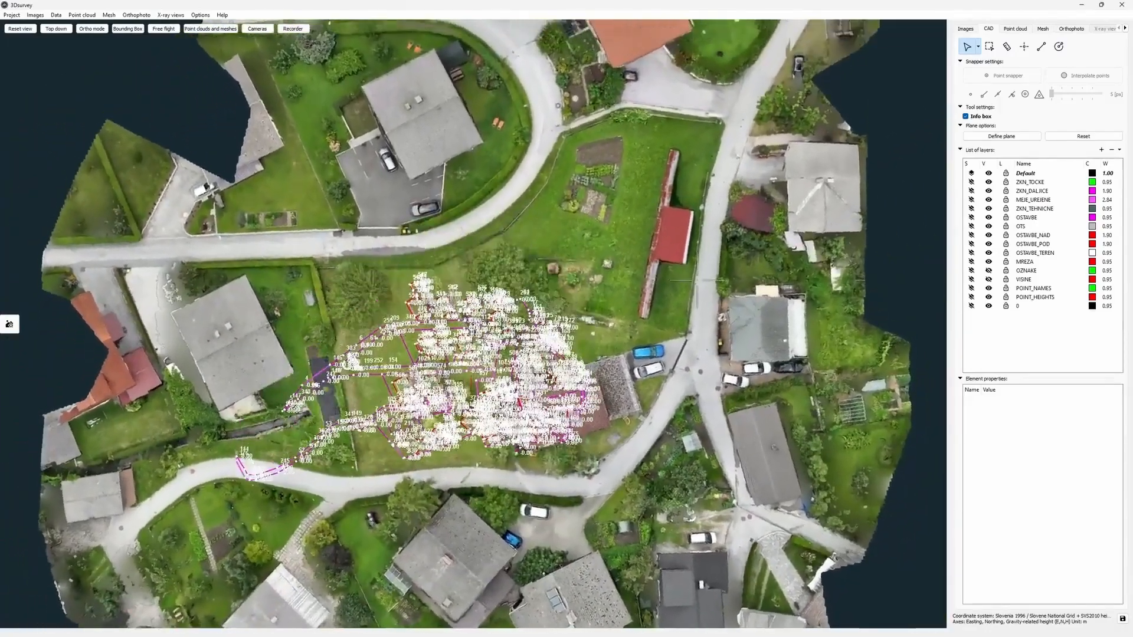
middle_click_drag(697, 298, 662, 182)
left_click_drag(661, 182, 609, 328)
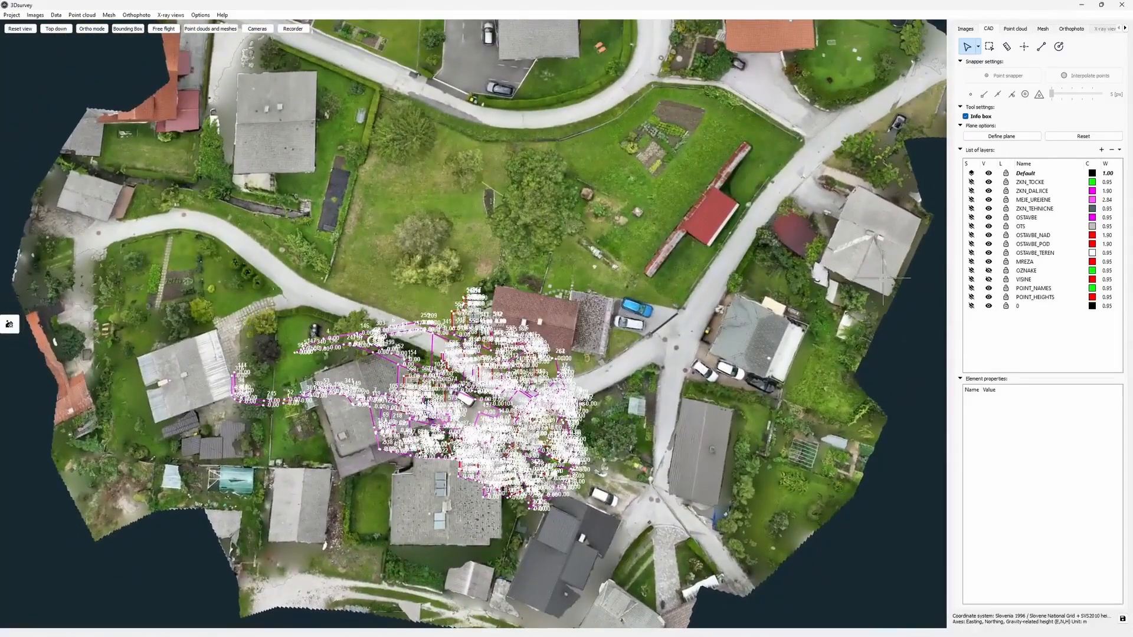
mouse_move(316, 349)
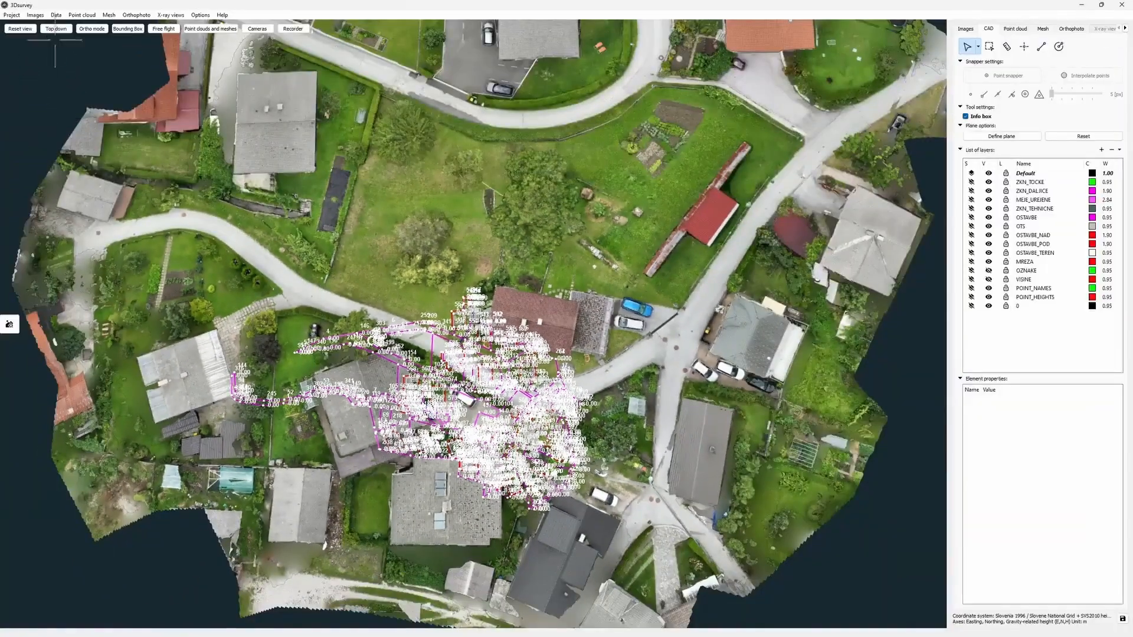
left_click(62, 31)
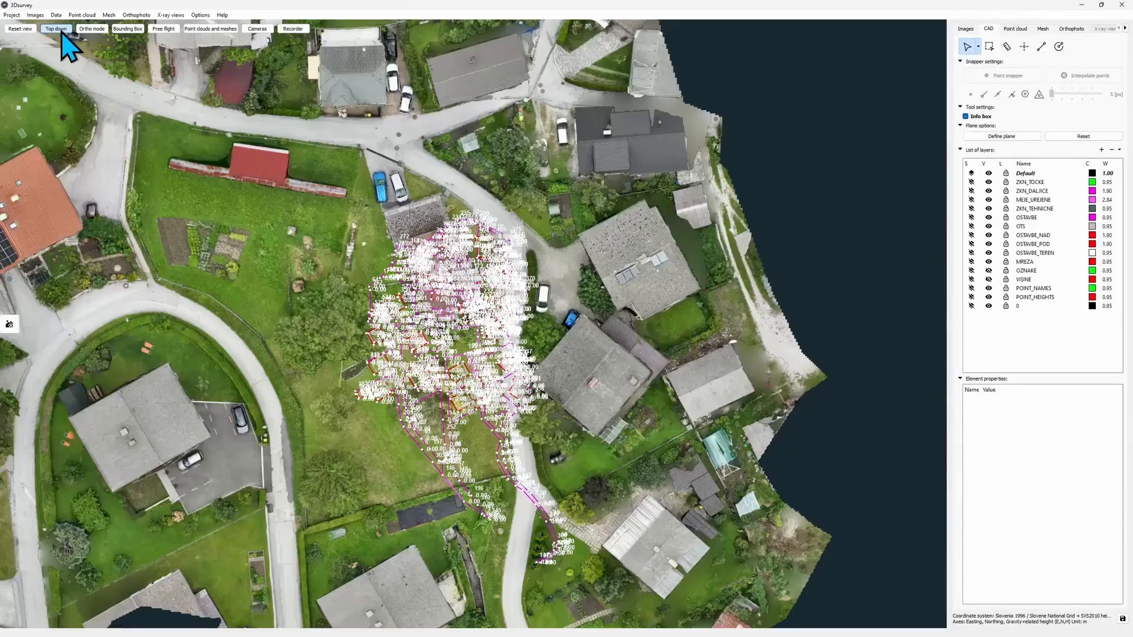
left_click(92, 29)
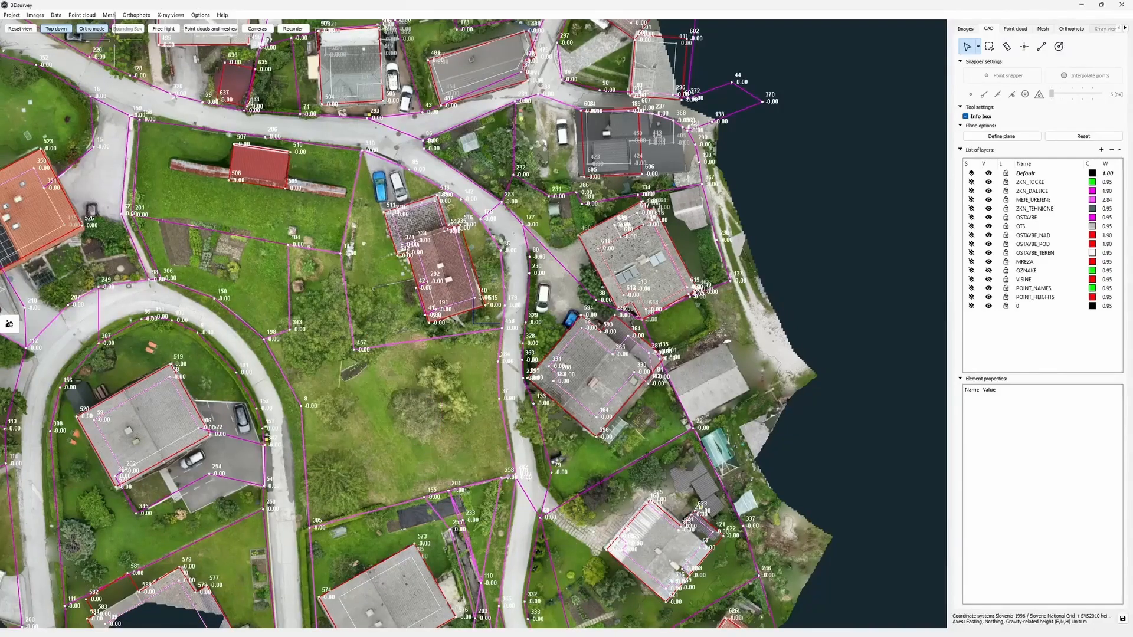
scroll(392, 197, "down", 4)
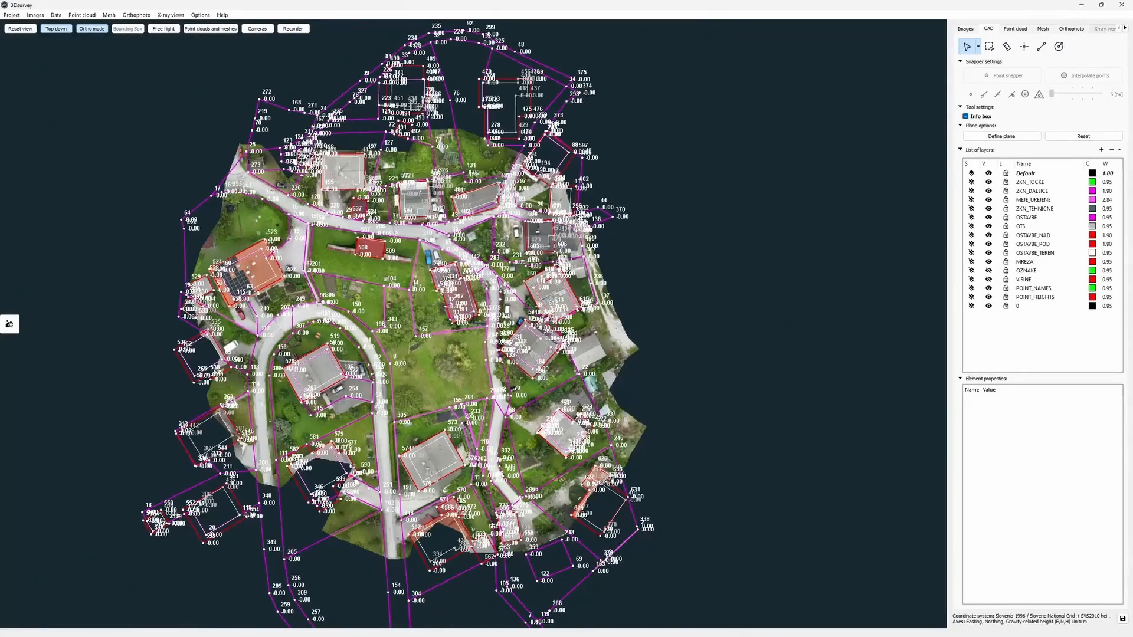
scroll(415, 331, "up", 8)
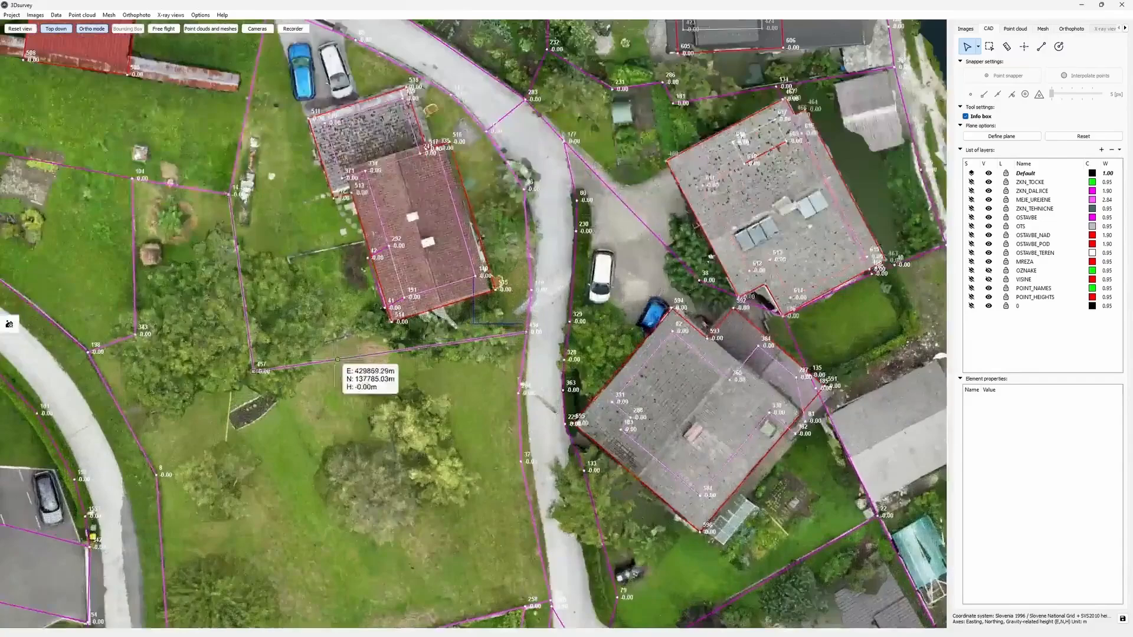
scroll(337, 359, "down", 4)
scroll(580, 251, "up", 3)
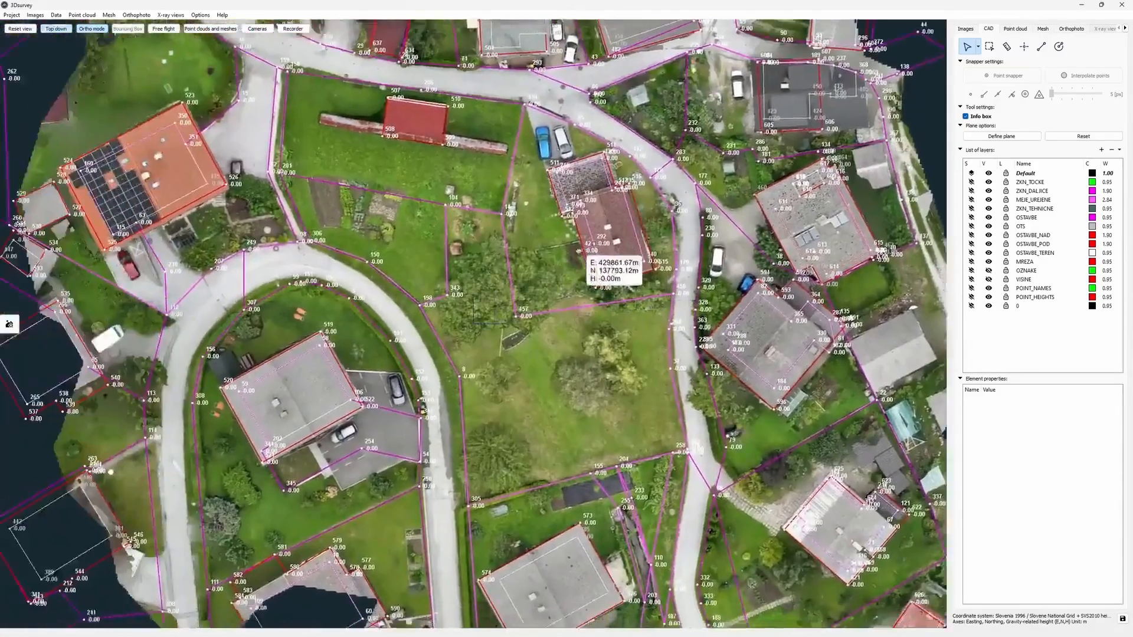
middle_click_drag(580, 250, 494, 269)
left_click_drag(494, 268, 436, 201)
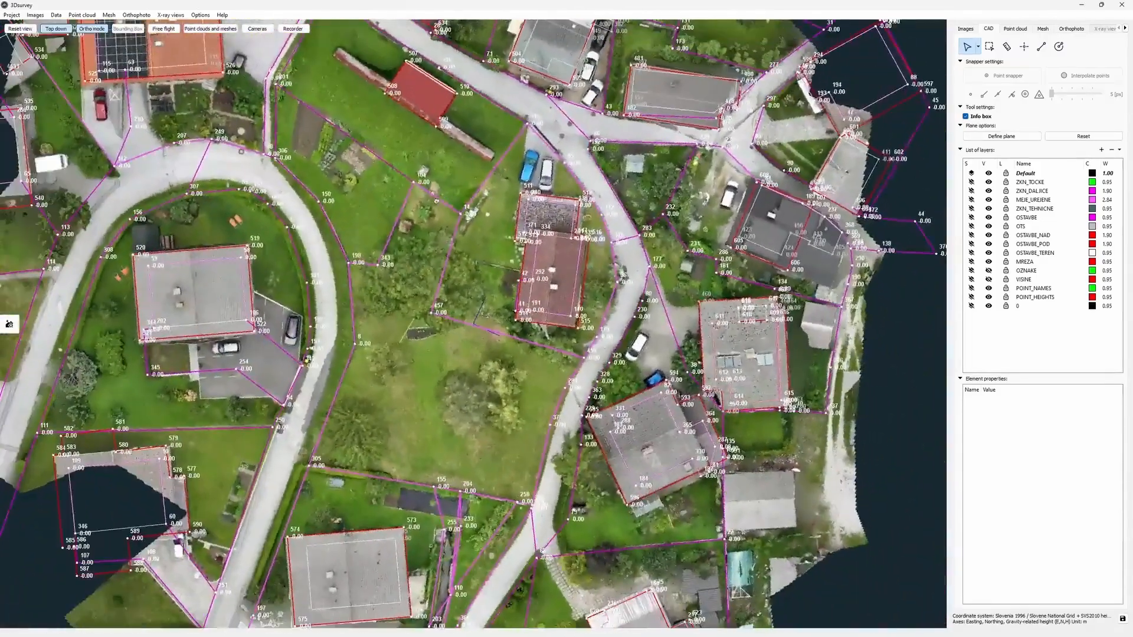
left_click(91, 28)
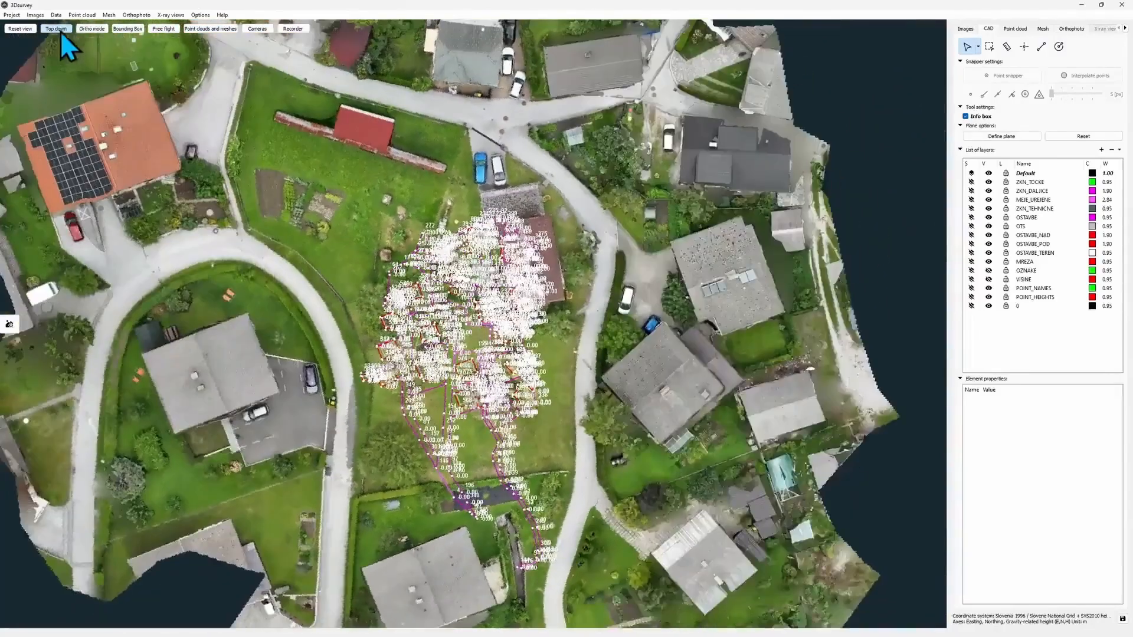
mouse_move(217, 253)
left_mouse_down()
mouse_move(217, 216)
mouse_move(217, 253)
mouse_move(216, 235)
left_mouse_up()
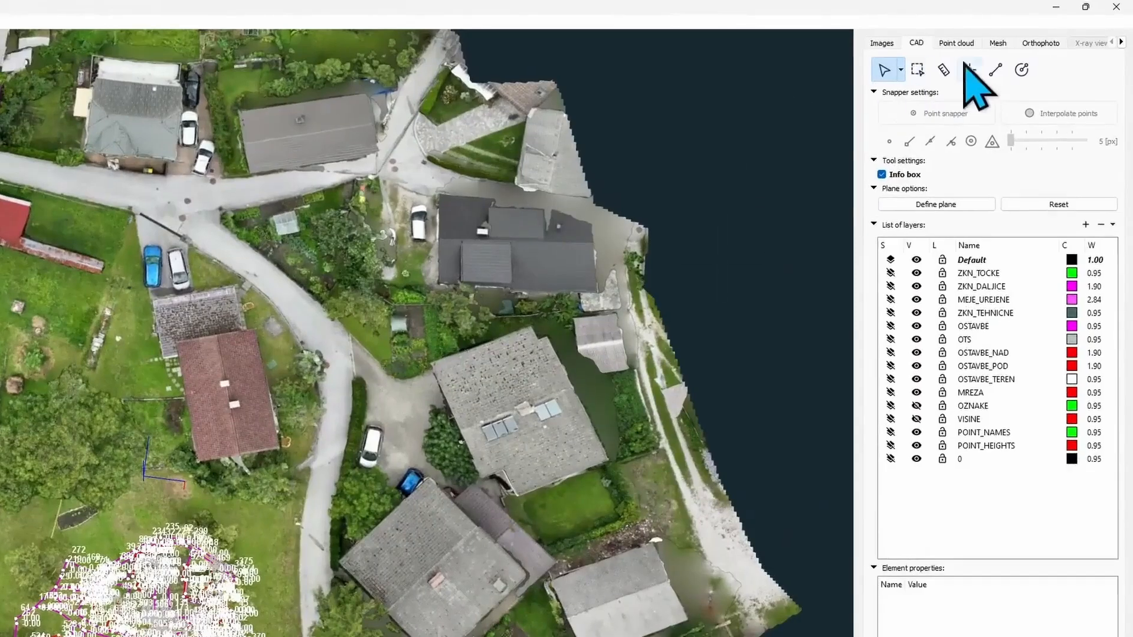
- Project the cadastre onto DSM025-Drape using Lowest point, excluding layers OZNAKE and VISINE
left_click(995, 43)
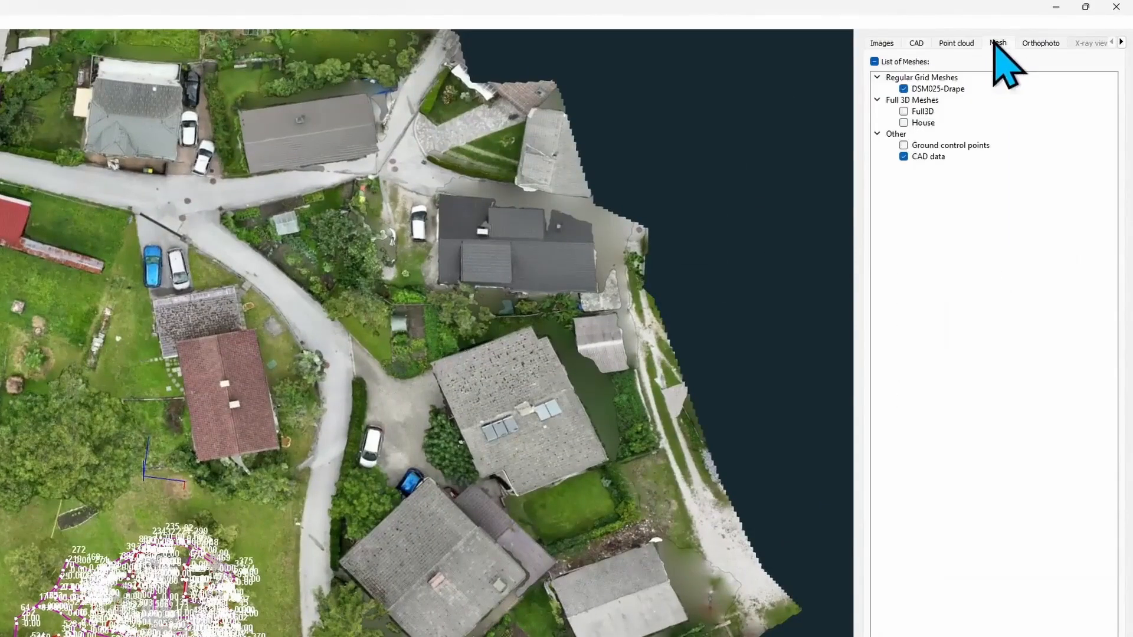
right_click(997, 89)
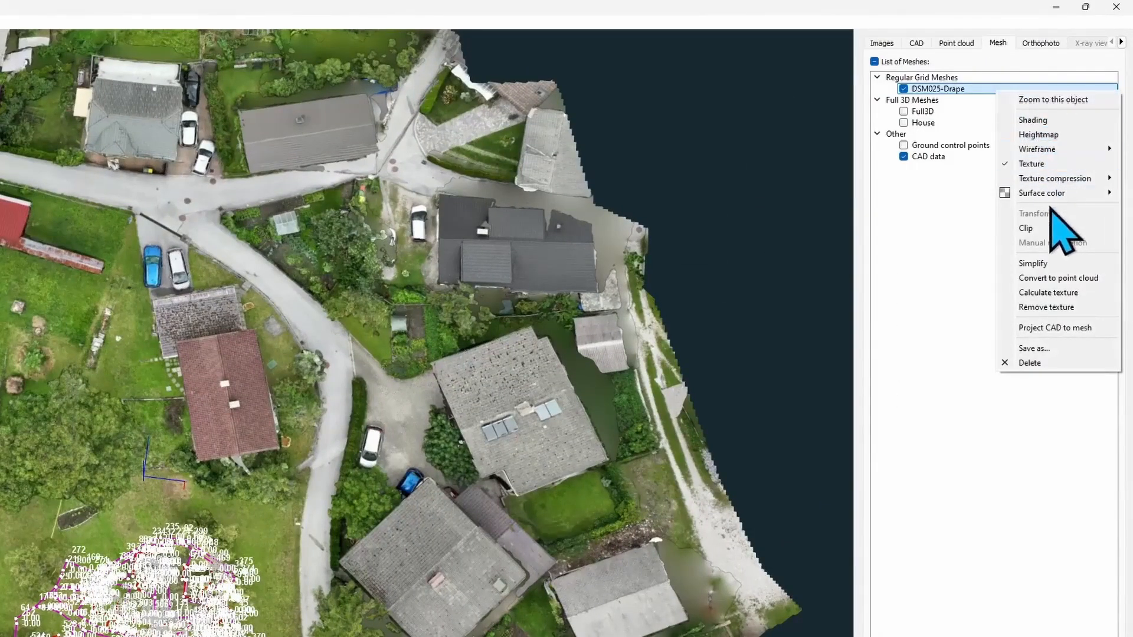
left_click(1062, 328)
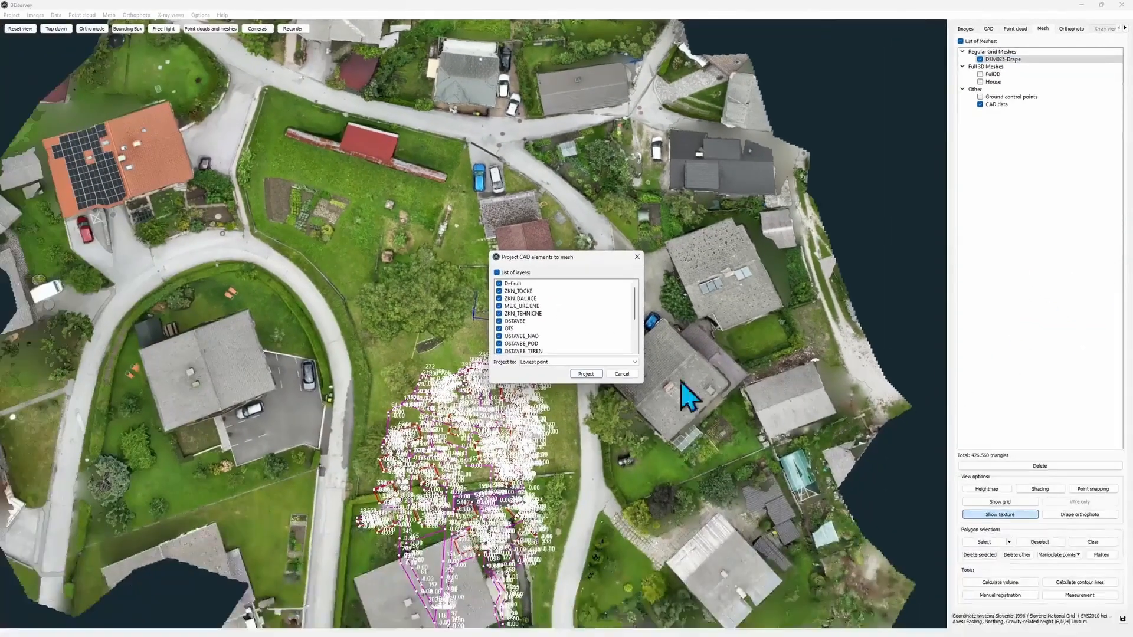
scroll(486, 337, "down", 1)
scroll(590, 283, "down", 2)
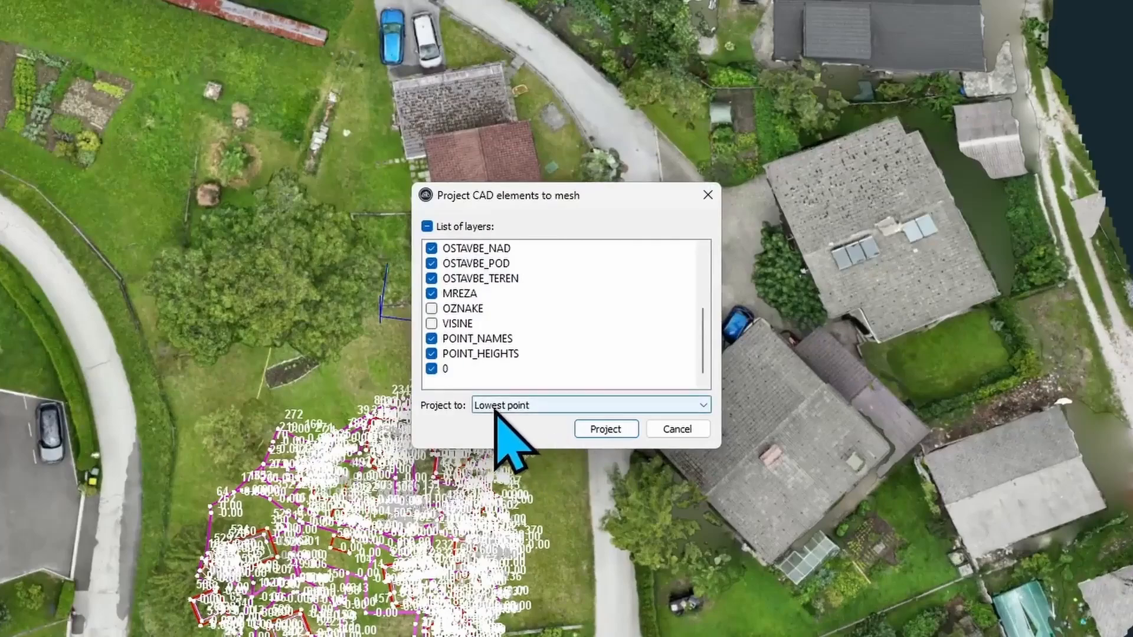
left_click(621, 430)
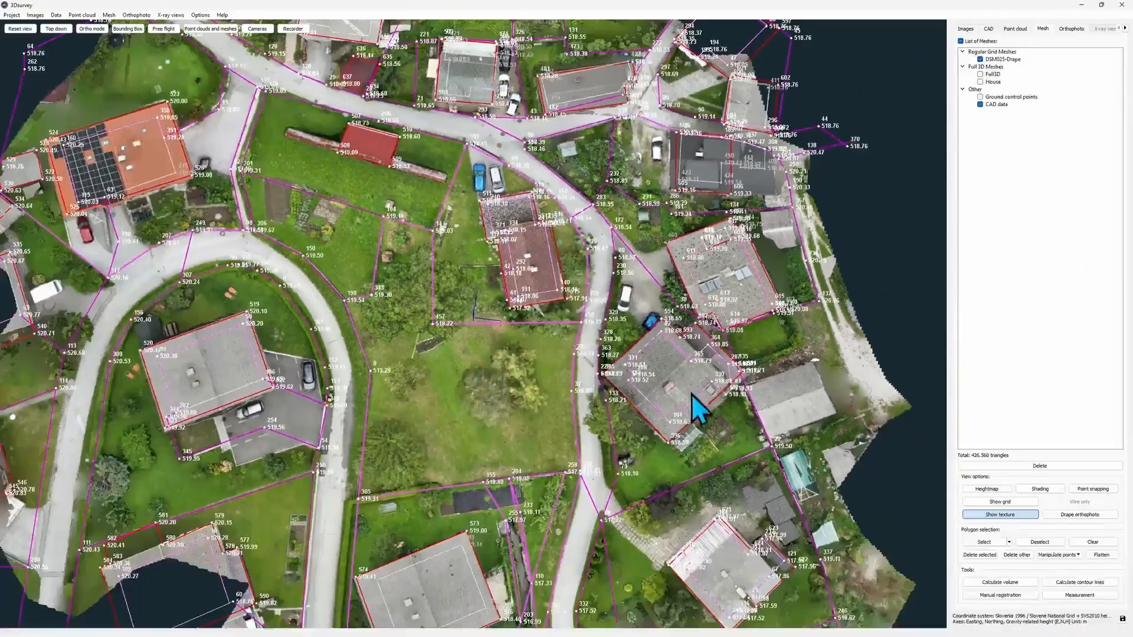
left_click_drag(691, 394, 652, 443)
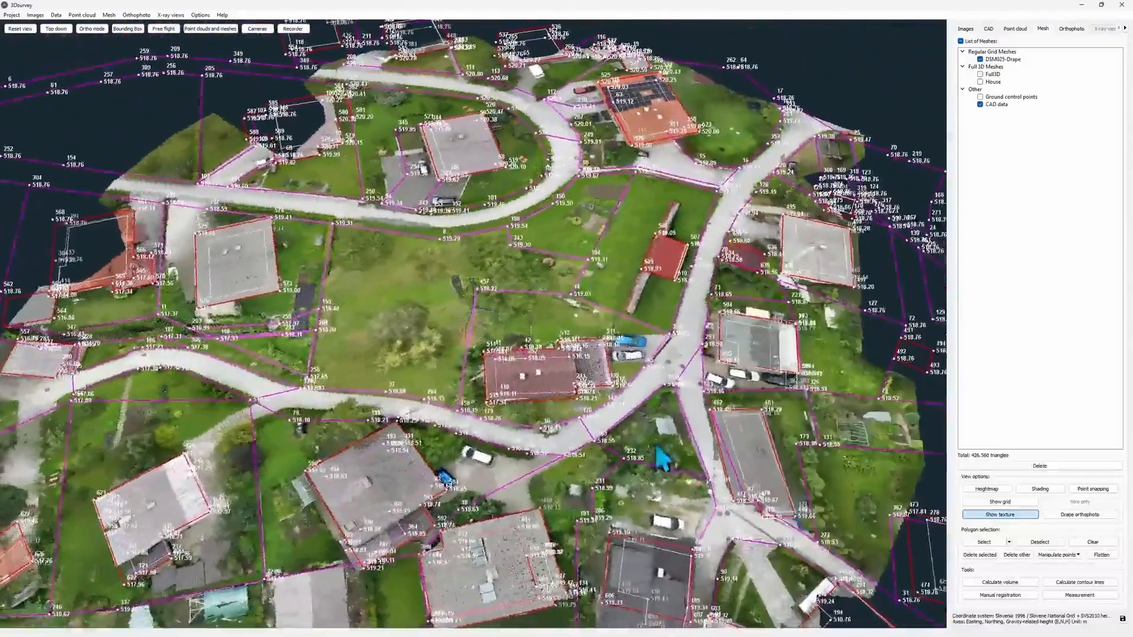
- Pan and orbit the draped cadastre around the house and road junction
scroll(699, 420, "up", 3)
right_click_drag(757, 382, 533, 278)
mouse_move(637, 277)
left_mouse_down()
mouse_move(563, 260)
mouse_move(632, 282)
left_mouse_up()
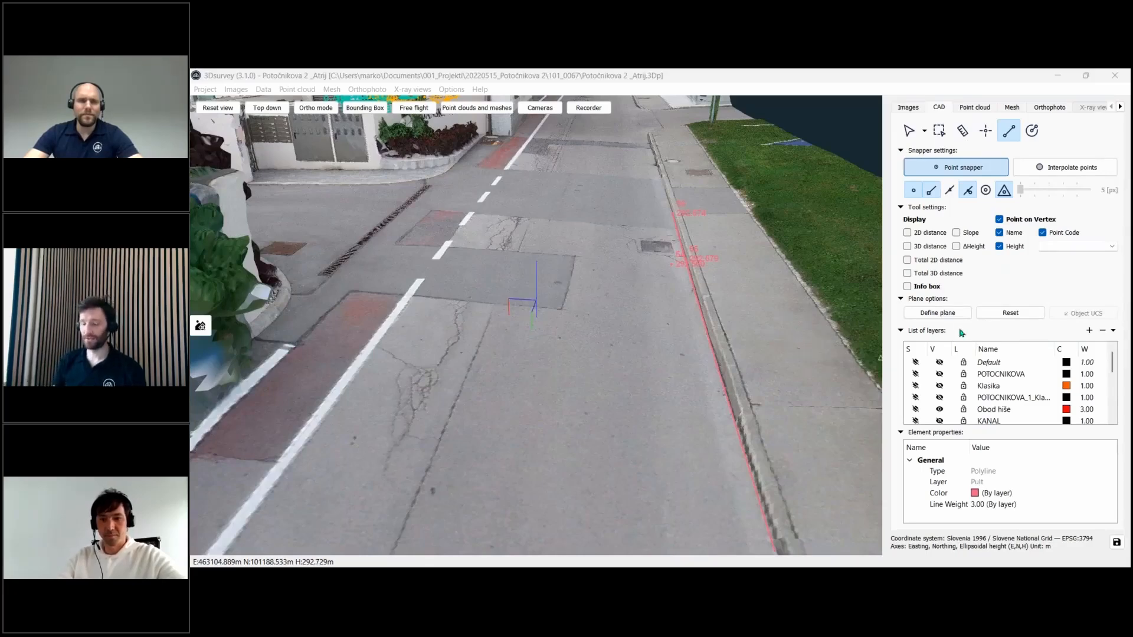
- Start the Define plane tool to begin defining a drawing plane
left_click(949, 313)
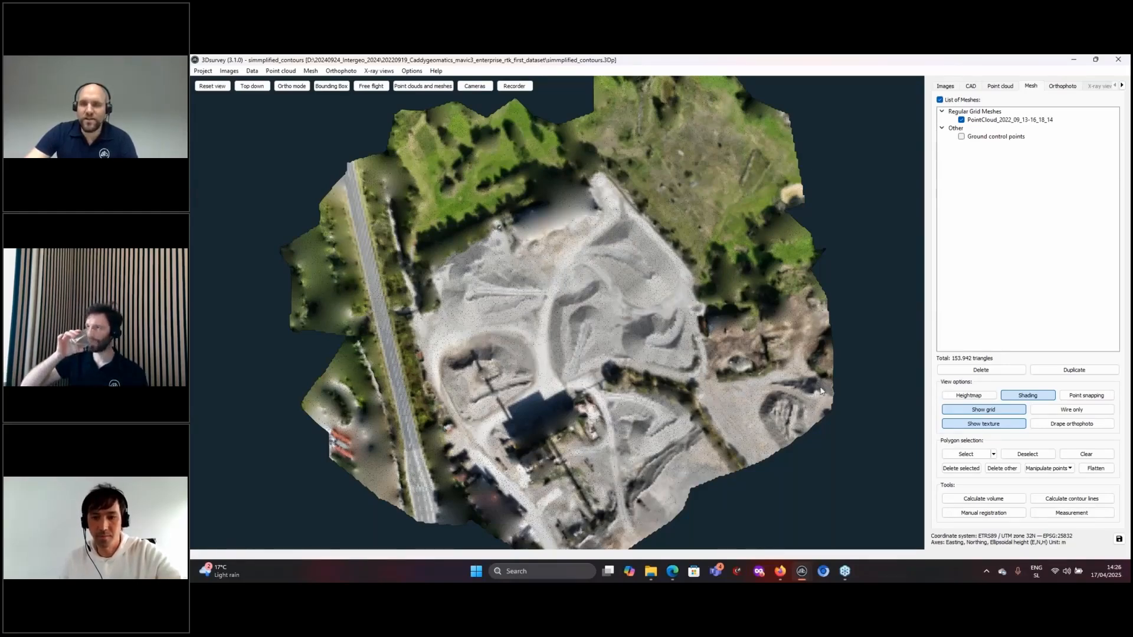
- Calculate contour lines at a 1,00 m interval and display them over the quarry
left_click(1060, 502)
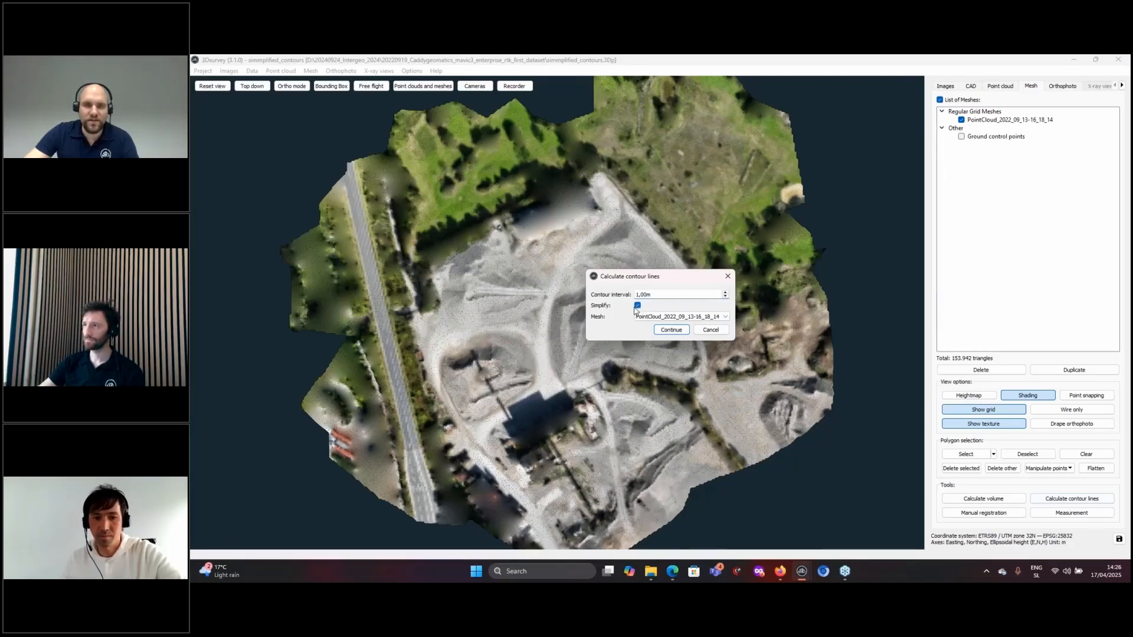
left_click(670, 330)
scroll(636, 236, "up", 2)
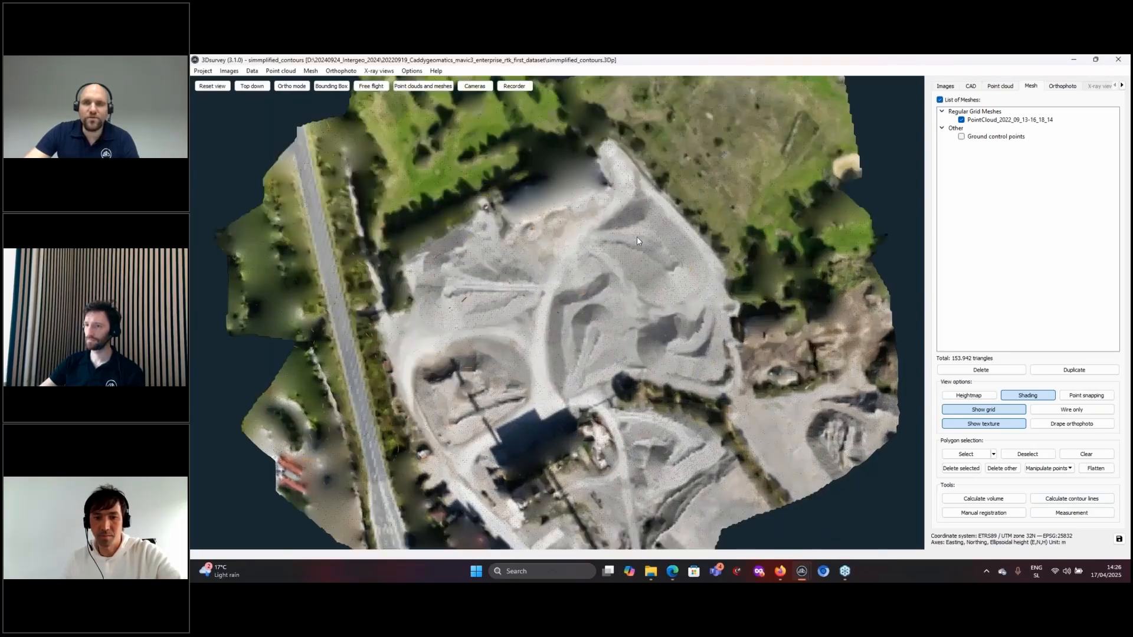
scroll(636, 236, "up", 2)
left_click(1122, 86)
left_click(1122, 86)
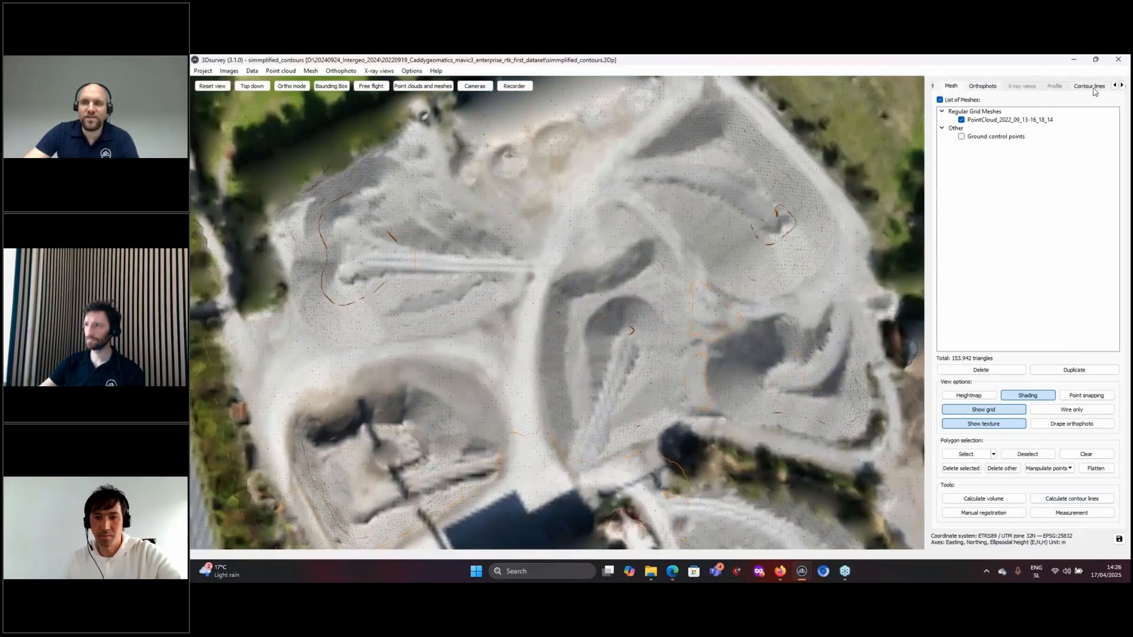
left_click(1090, 86)
scroll(780, 155, "down", 6)
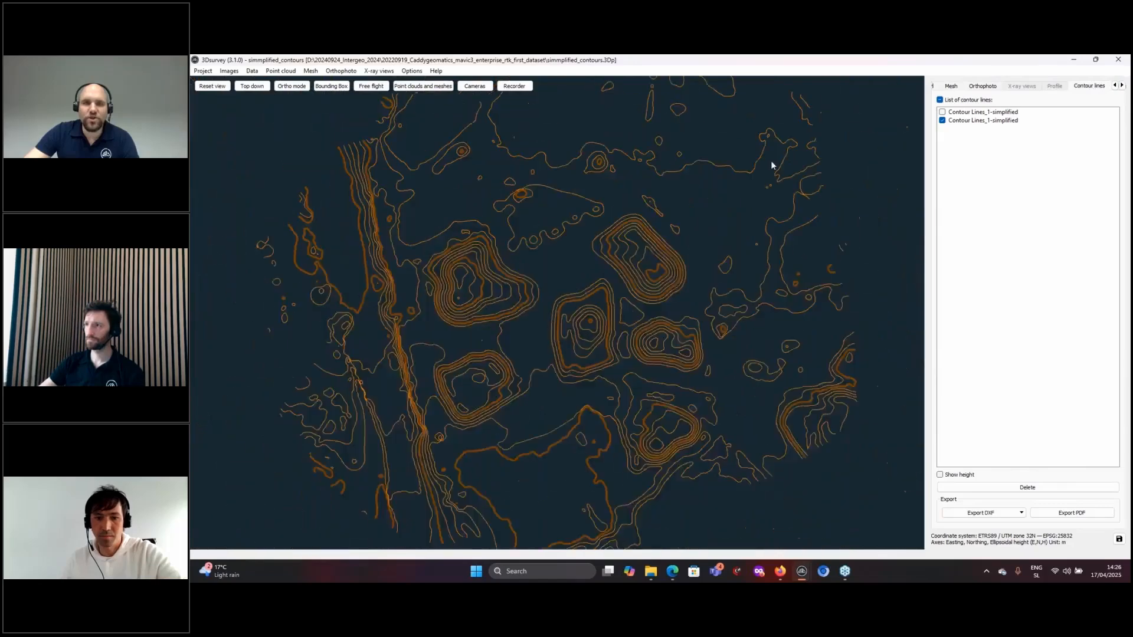
middle_click_drag(644, 267, 633, 243)
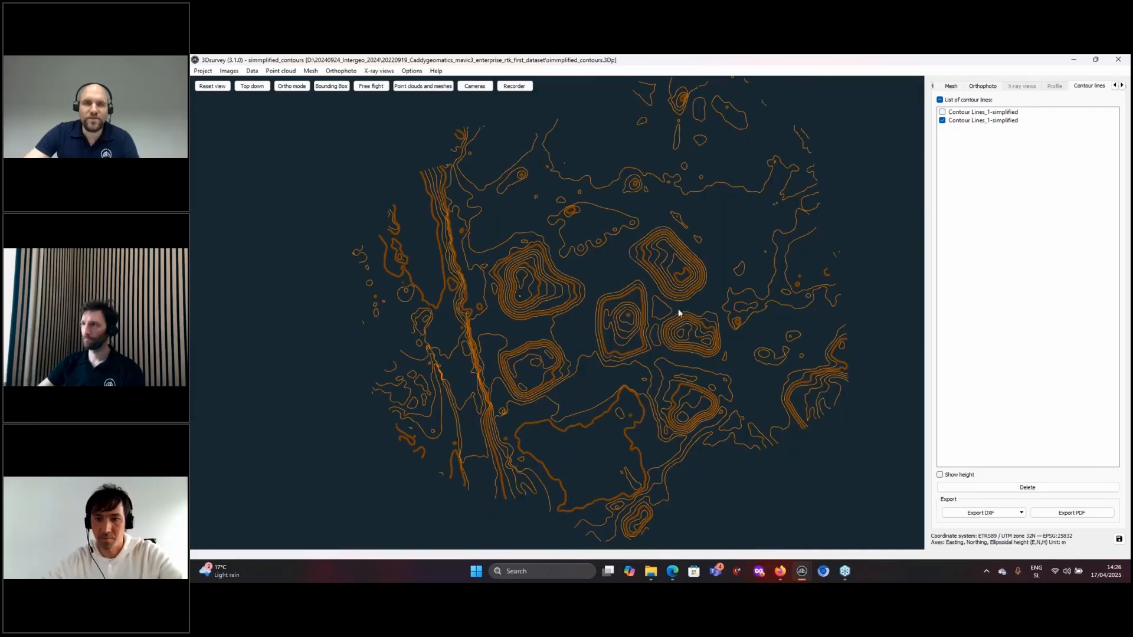
- Return to the mesh, cancel a new contour calculation, and show the contour lines again
left_click(952, 86)
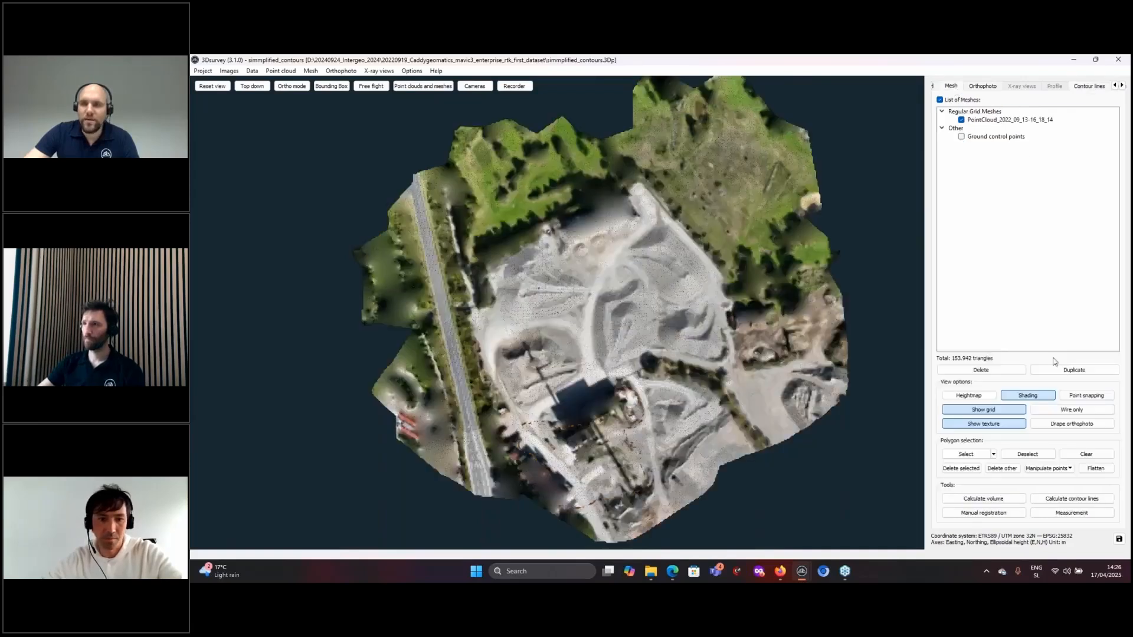
left_click(1068, 499)
left_click(705, 328)
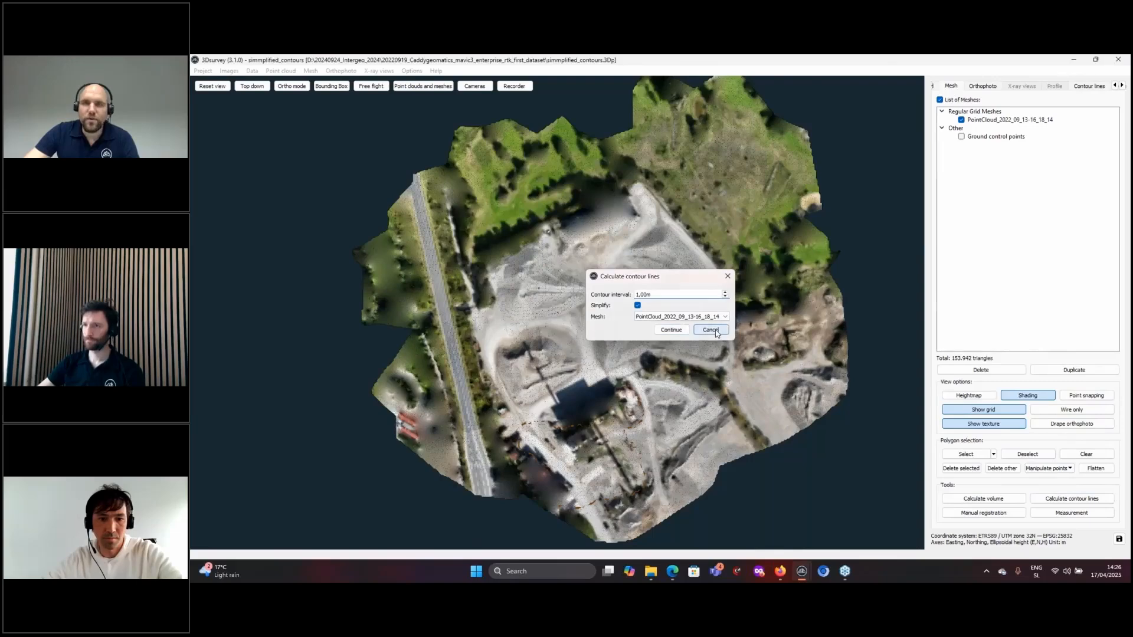
left_click(1088, 86)
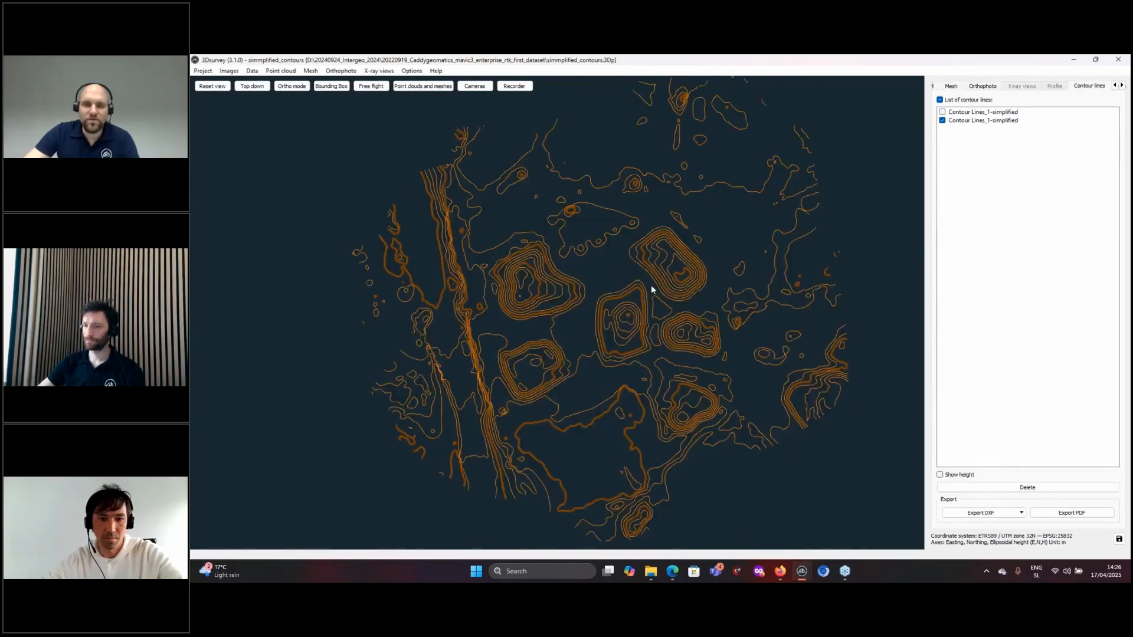
mouse_move(803, 577)
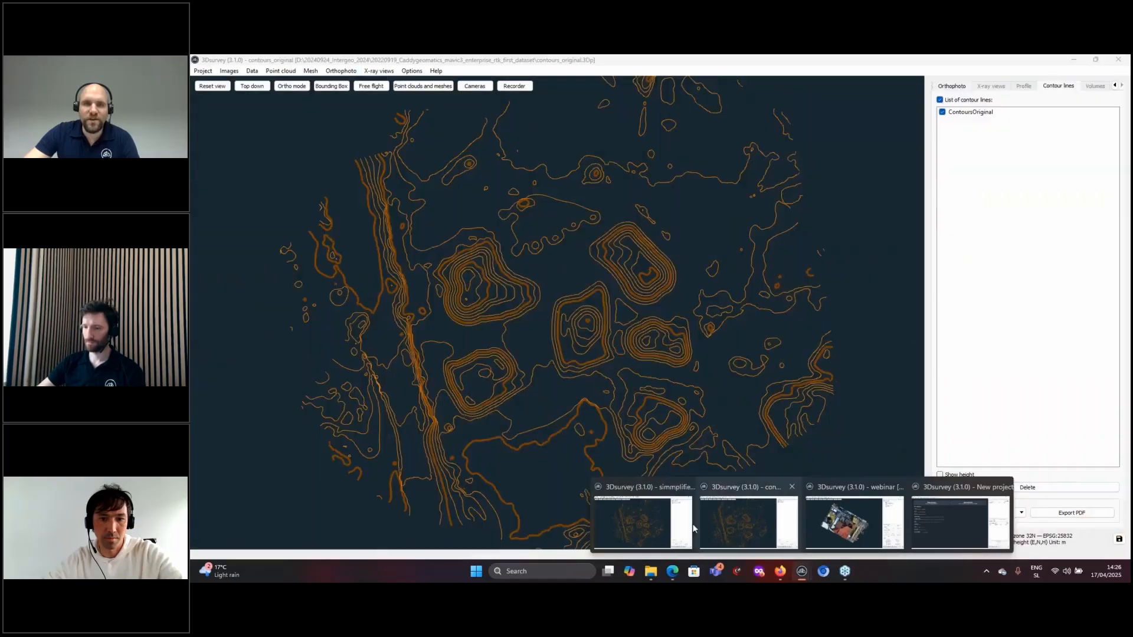
- Switch to the contours_original project and zoom and pan to its northern contours
mouse_move(652, 522)
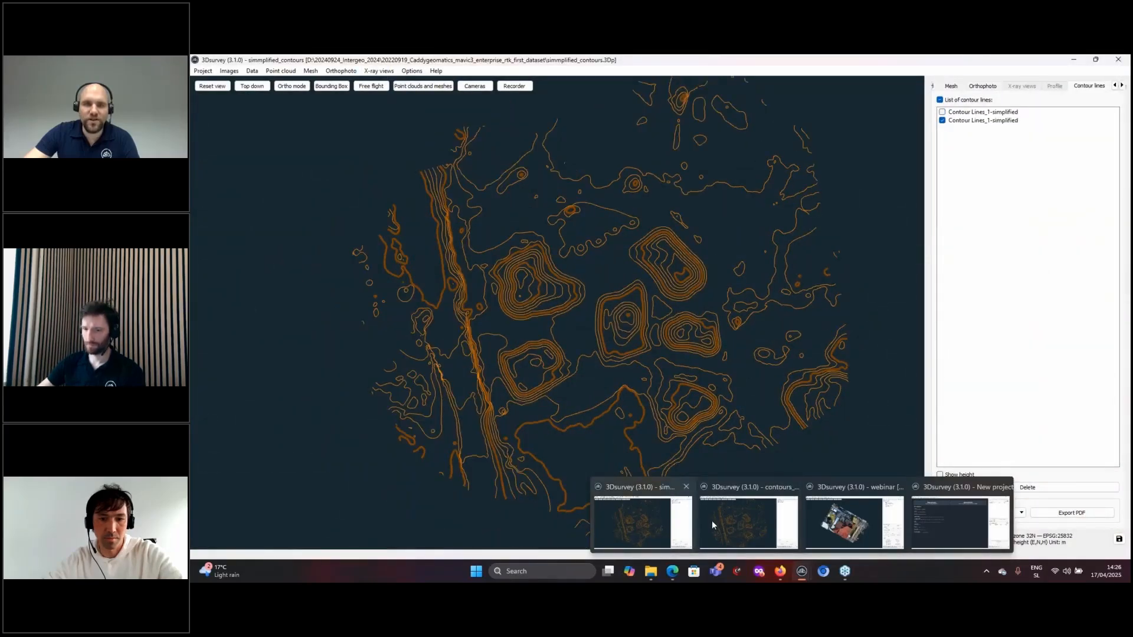
mouse_move(716, 520)
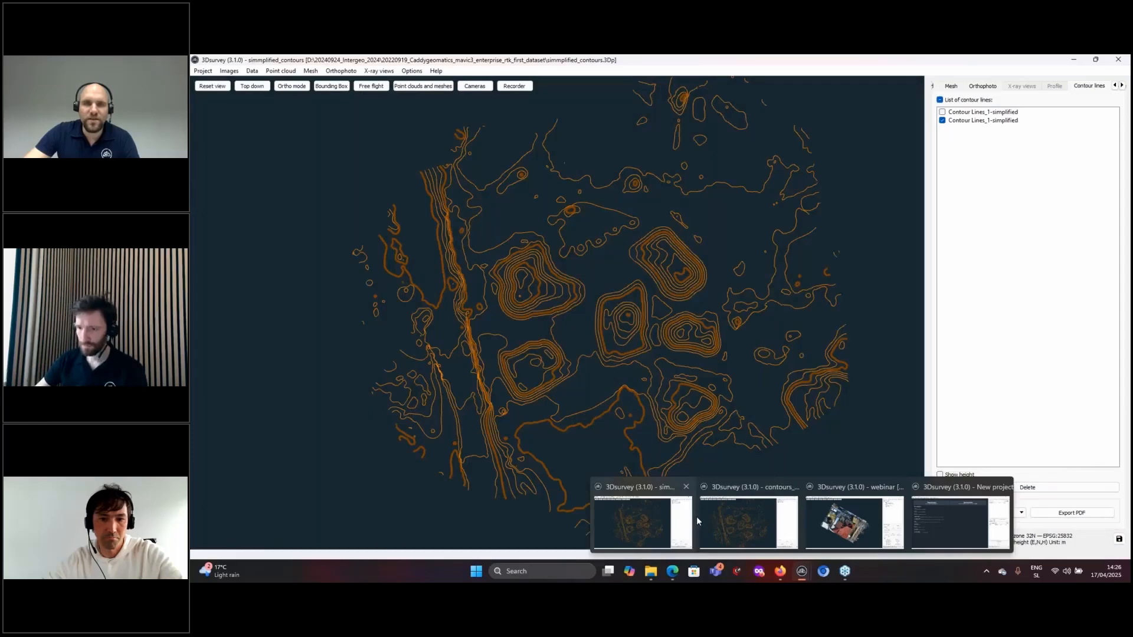
left_click(696, 515)
scroll(702, 165, "up", 6)
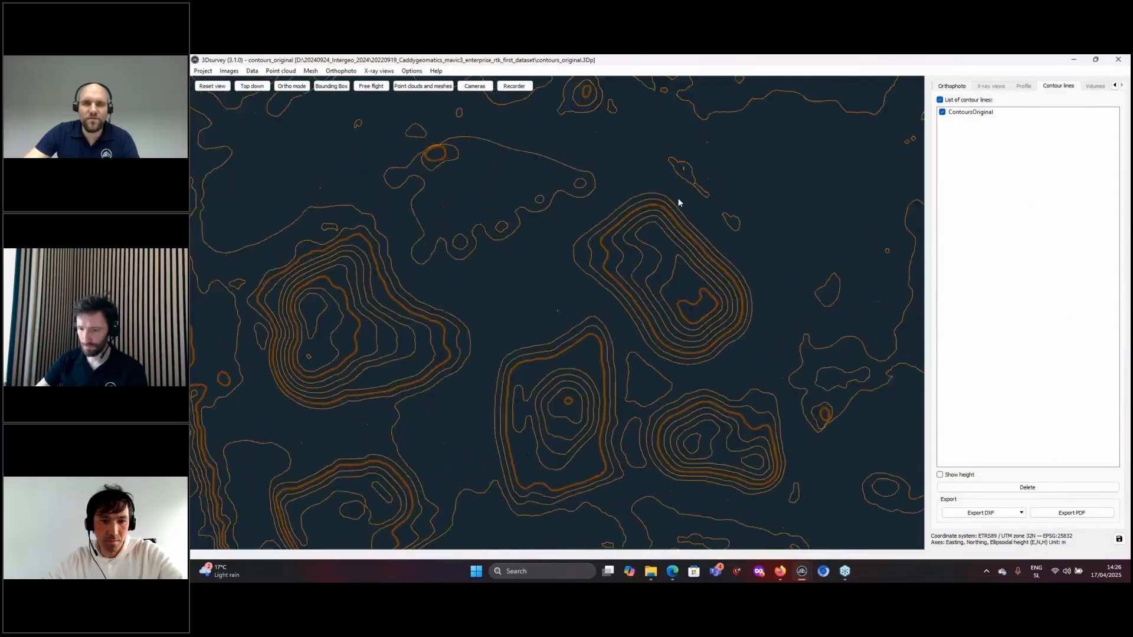
scroll(751, 174, "up", 10)
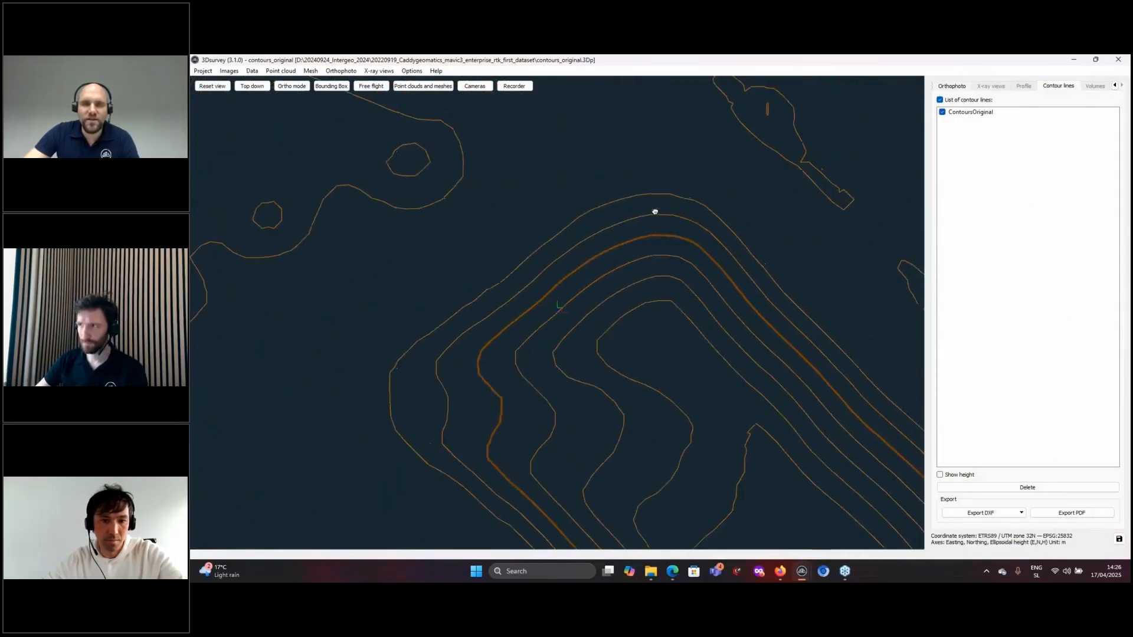
scroll(660, 364, "up", 10)
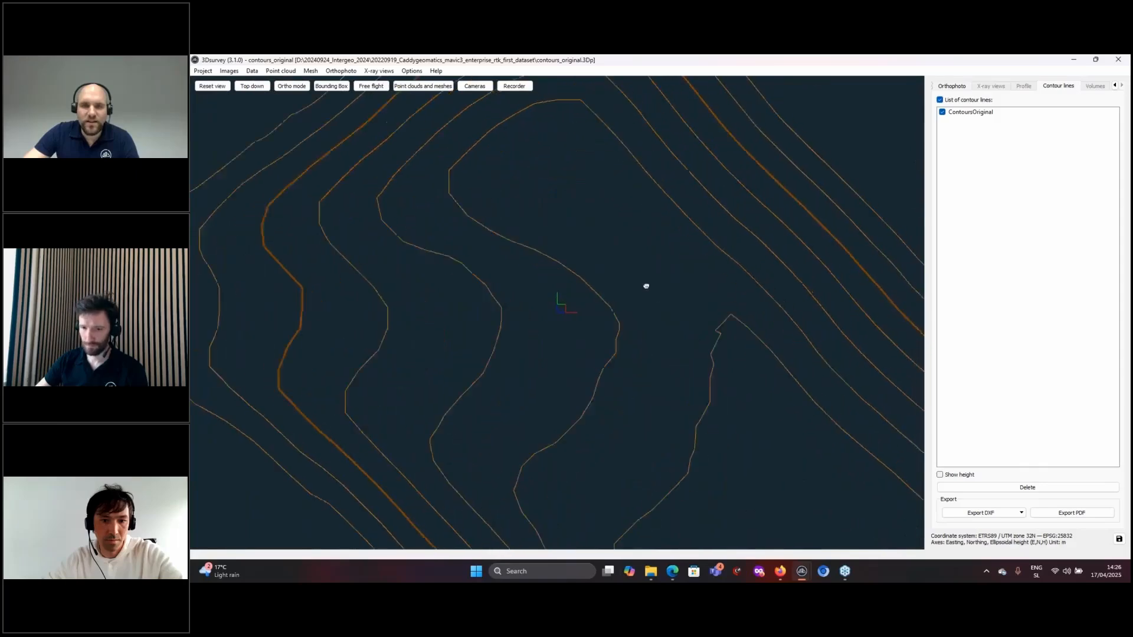
scroll(692, 283, "down", 3)
middle_click_drag(671, 228, 615, 225)
scroll(641, 379, "down", 2)
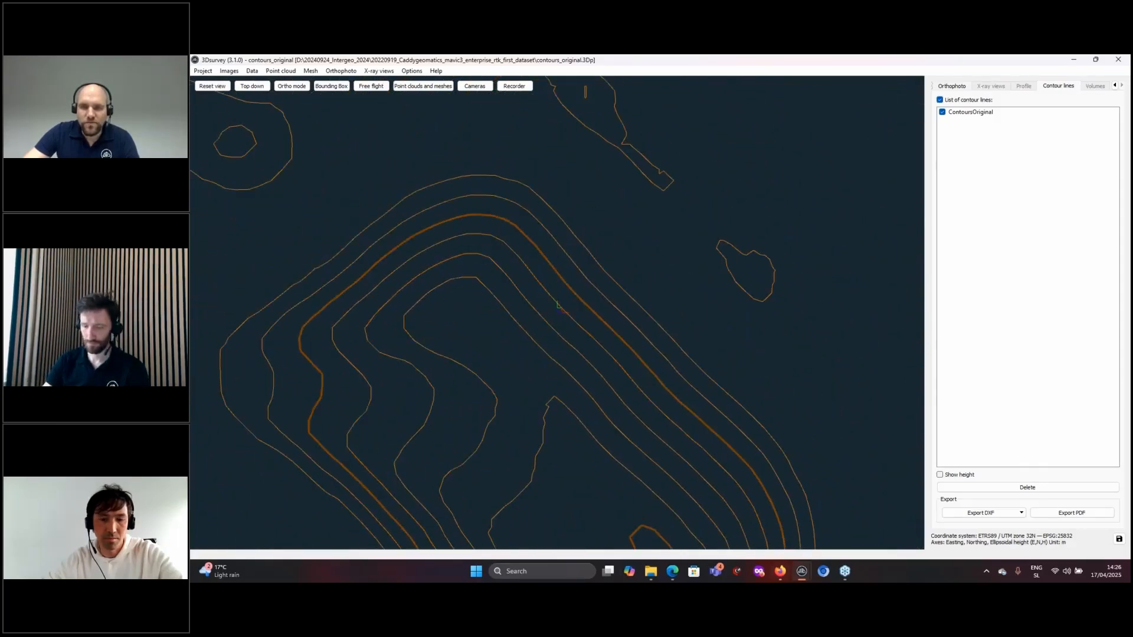
- In simmplified_contours, frame the hill's upper contours to match the other project's view
mouse_move(855, 519)
left_click(643, 522)
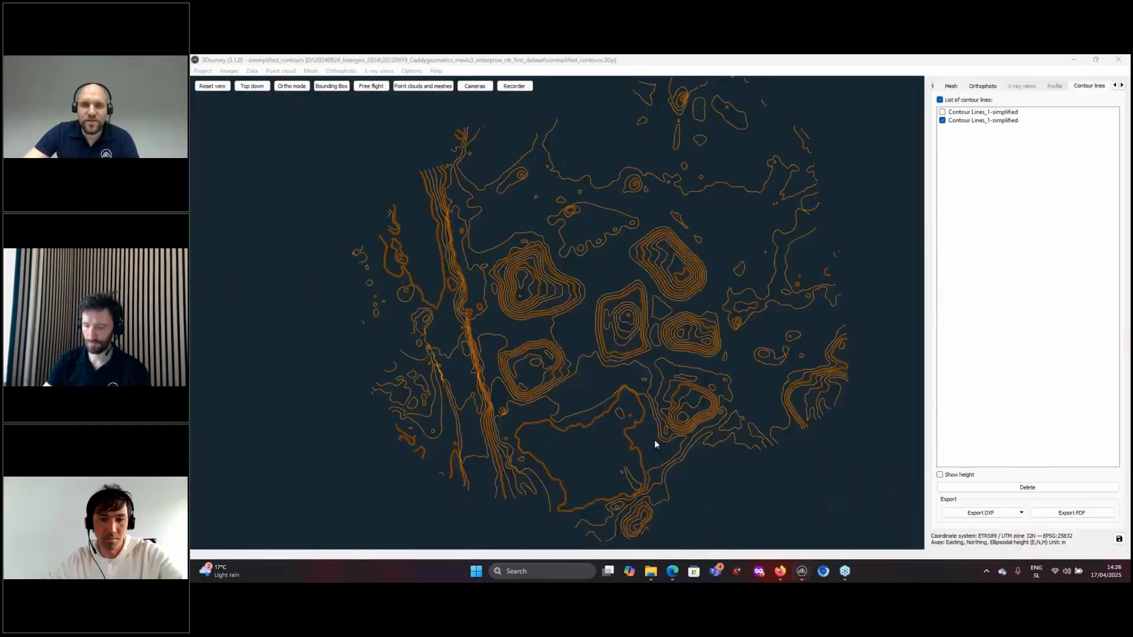
scroll(661, 292, "up", 4)
scroll(758, 283, "up", 8)
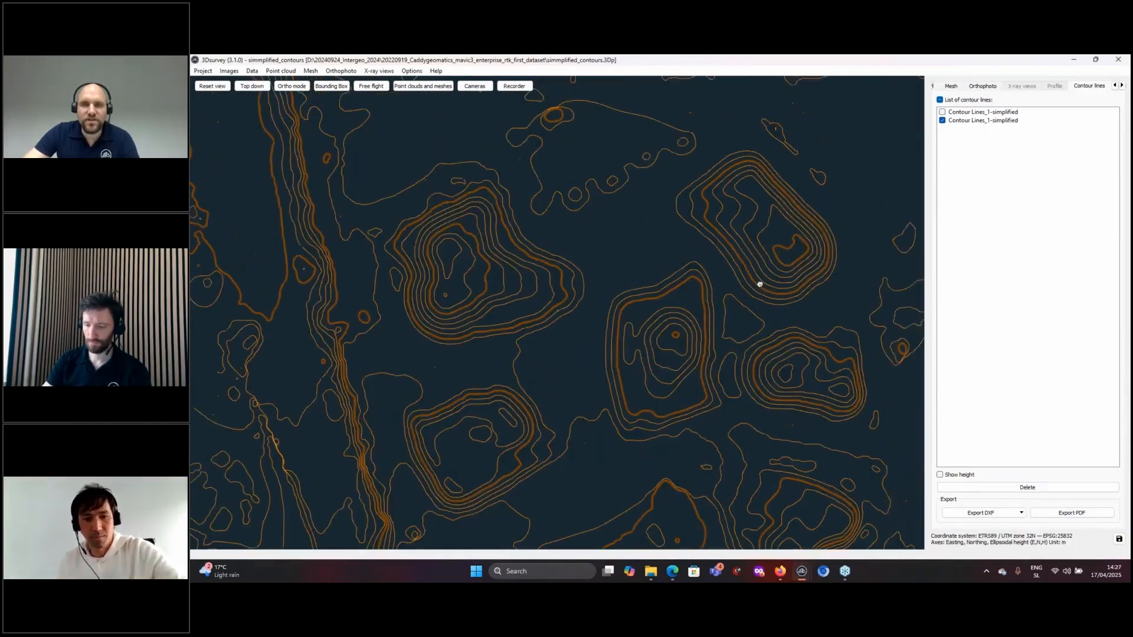
middle_click_drag(600, 273, 584, 371)
scroll(652, 310, "up", 4)
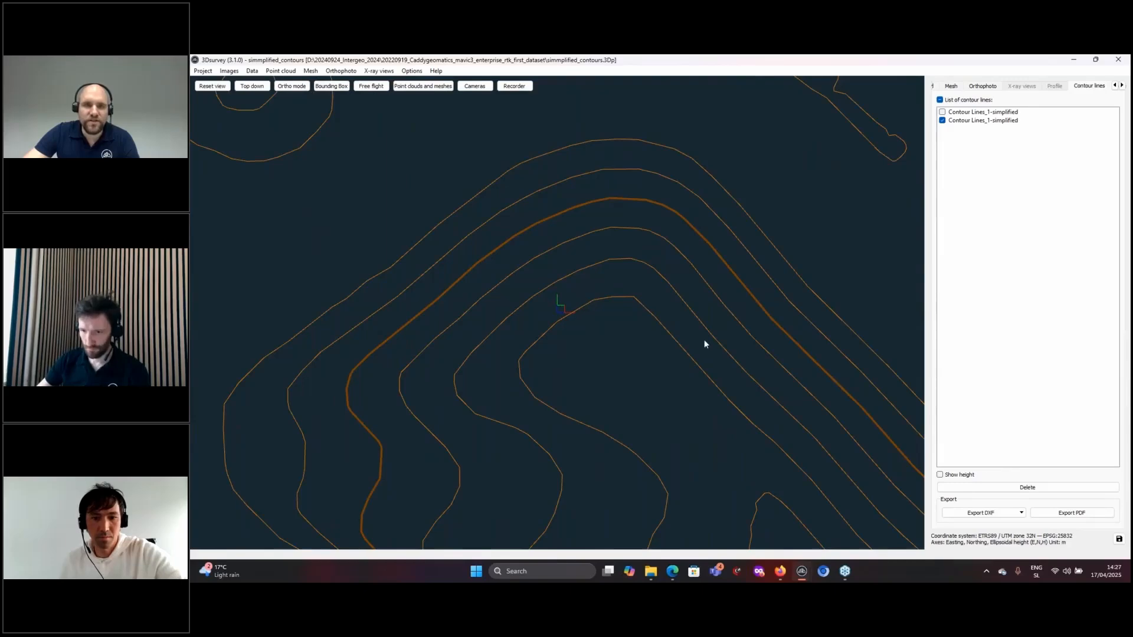
middle_click_drag(704, 344, 578, 243)
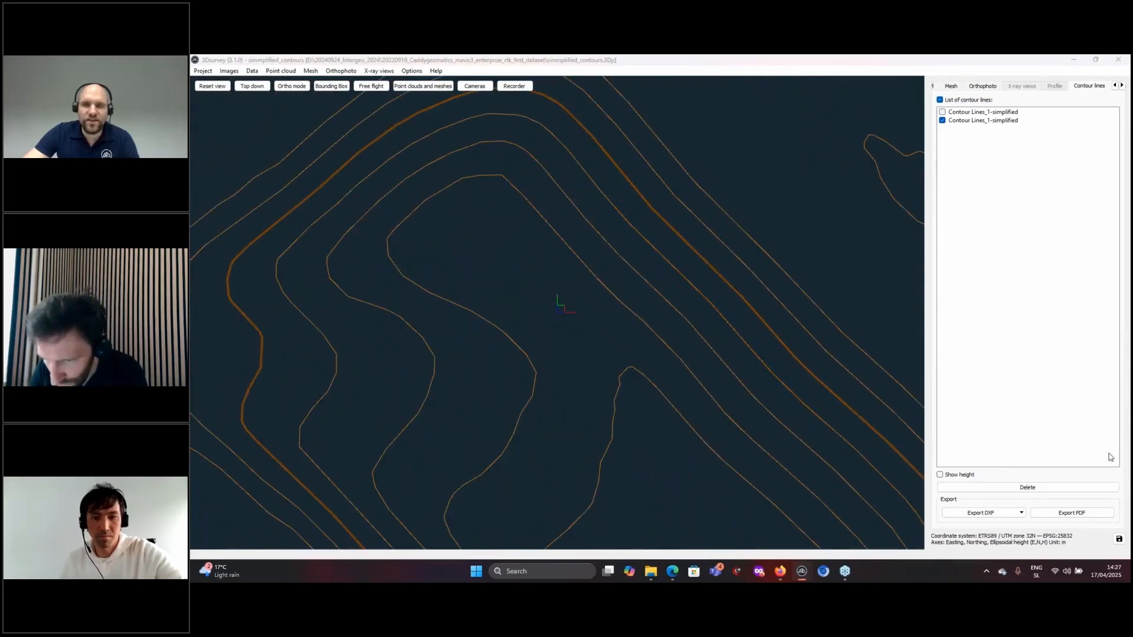
middle_click_drag(649, 310, 719, 377)
scroll(674, 348, "down", 2)
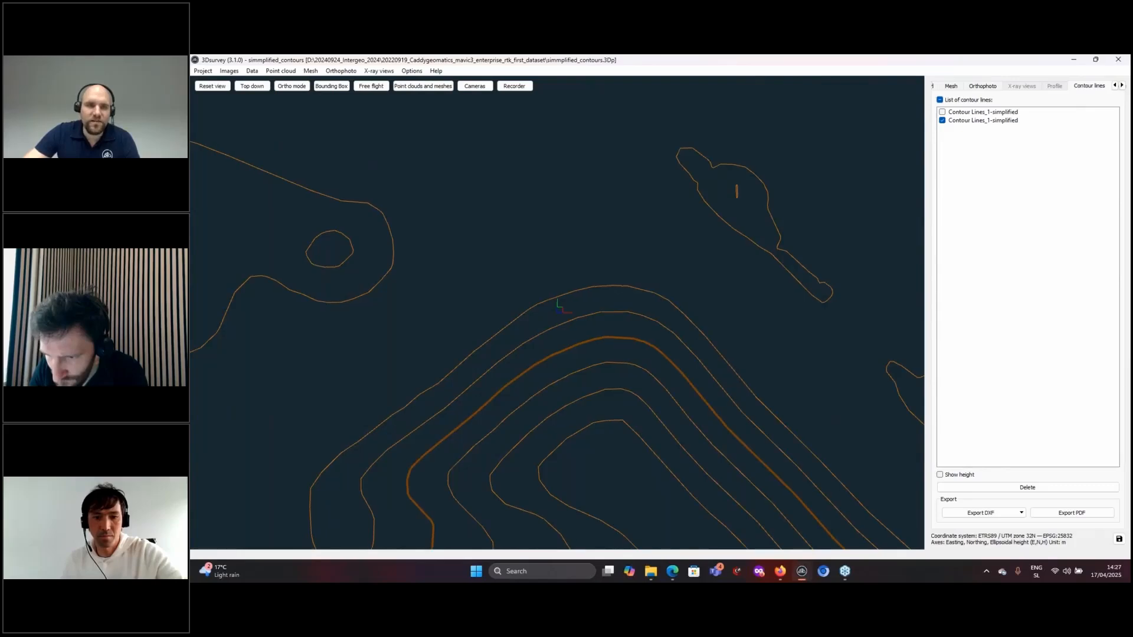
middle_click_drag(529, 390, 643, 232)
middle_click_drag(705, 300, 615, 410)
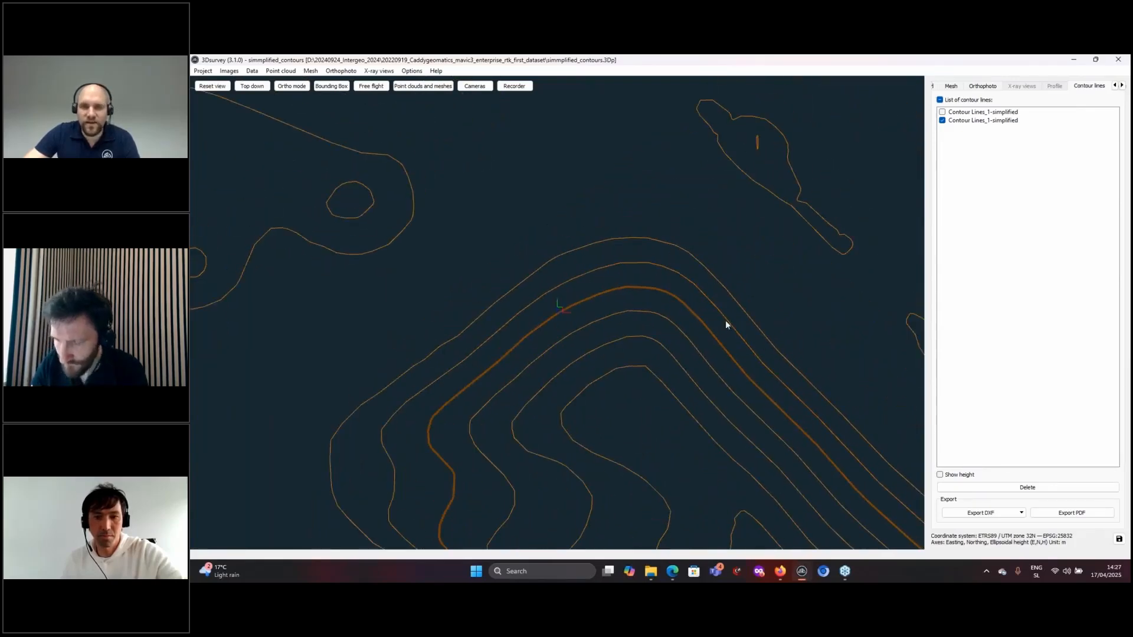
middle_click_drag(653, 241, 546, 255)
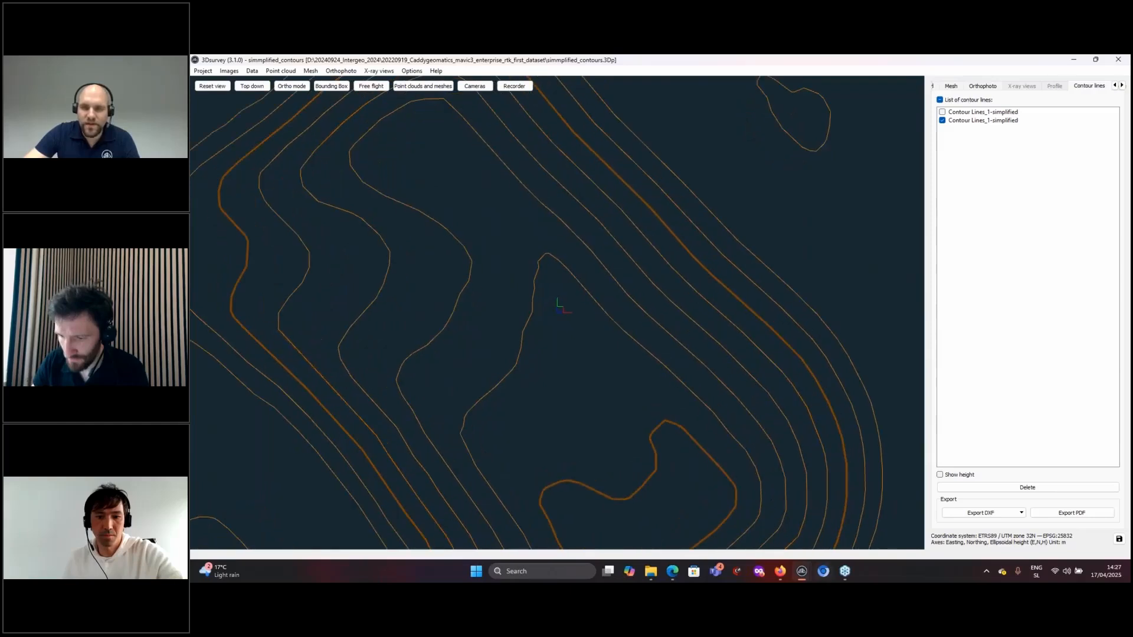
- Bring contours_original back to the front and align its view with the simplified one
mouse_move(801, 571)
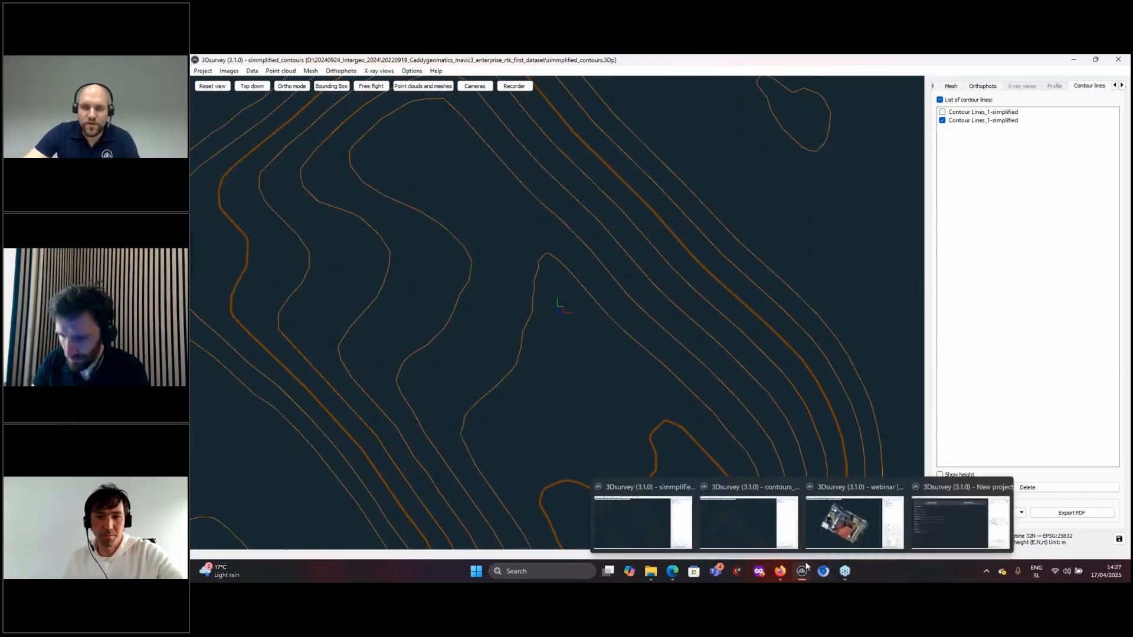
left_click(738, 531)
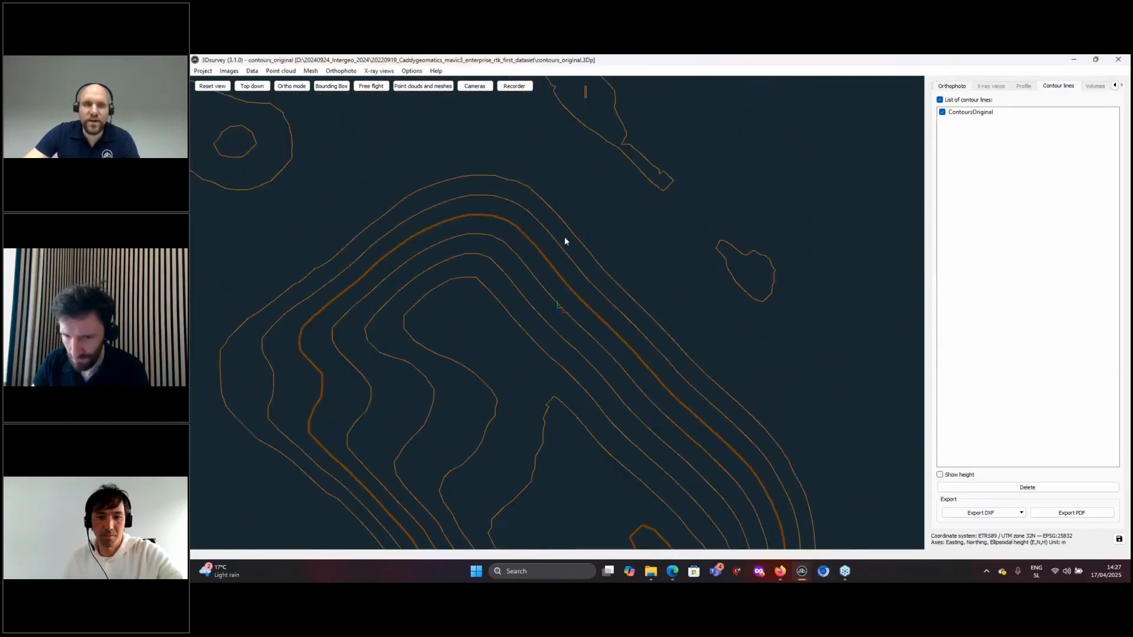
middle_click_drag(539, 230, 600, 289)
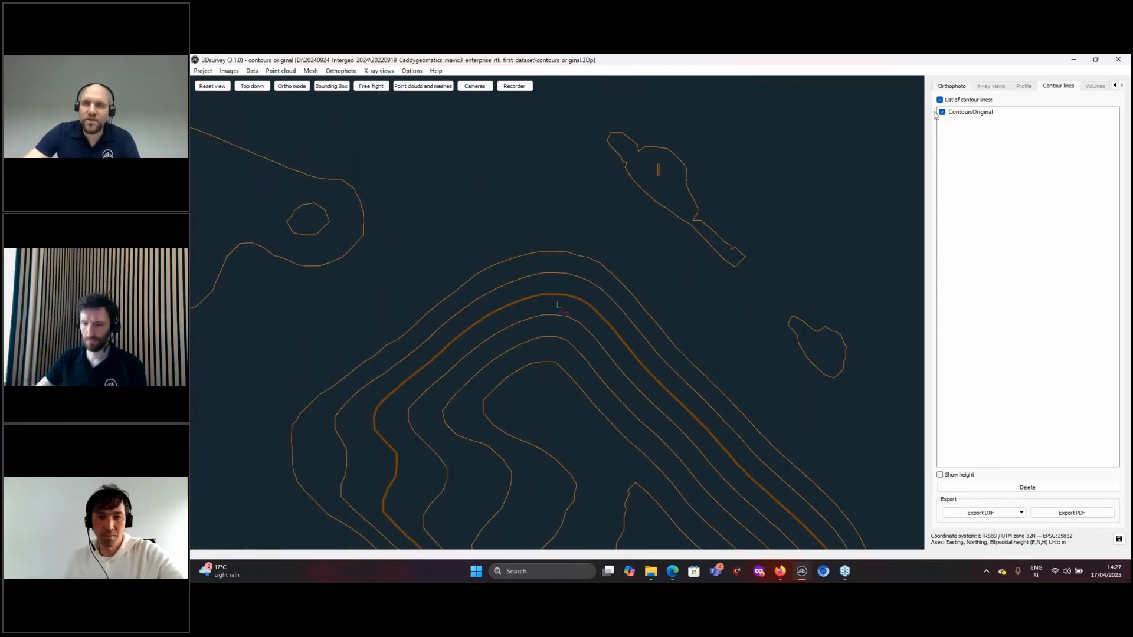
- Simplify the ContoursOriginal contour lines and confirm with Yes
right_click(971, 116)
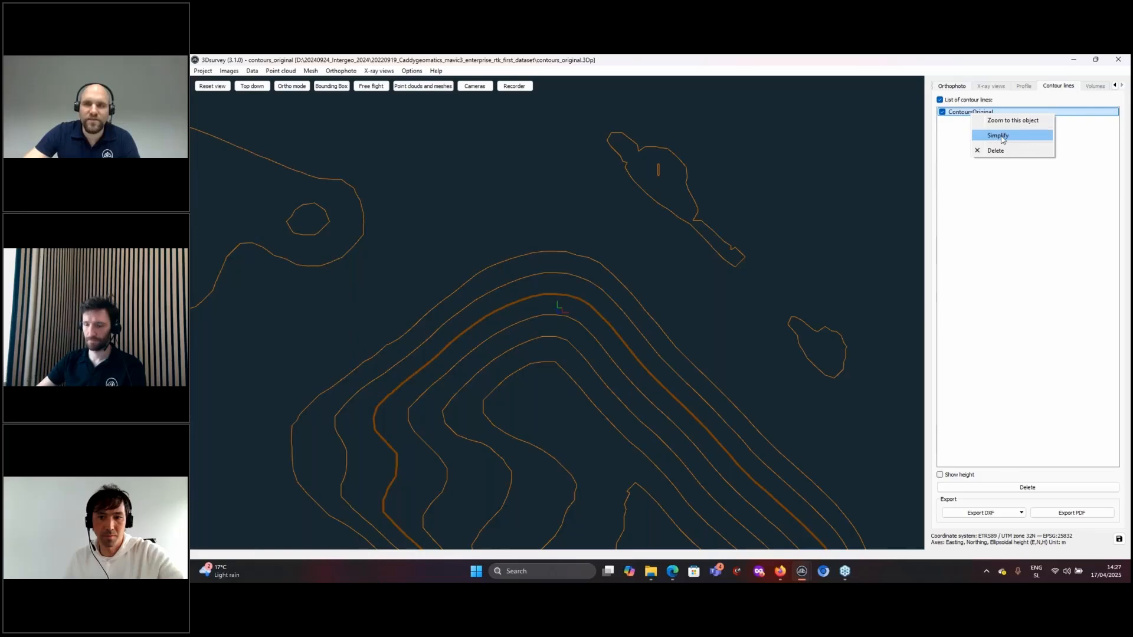
left_click(999, 136)
left_click(664, 324)
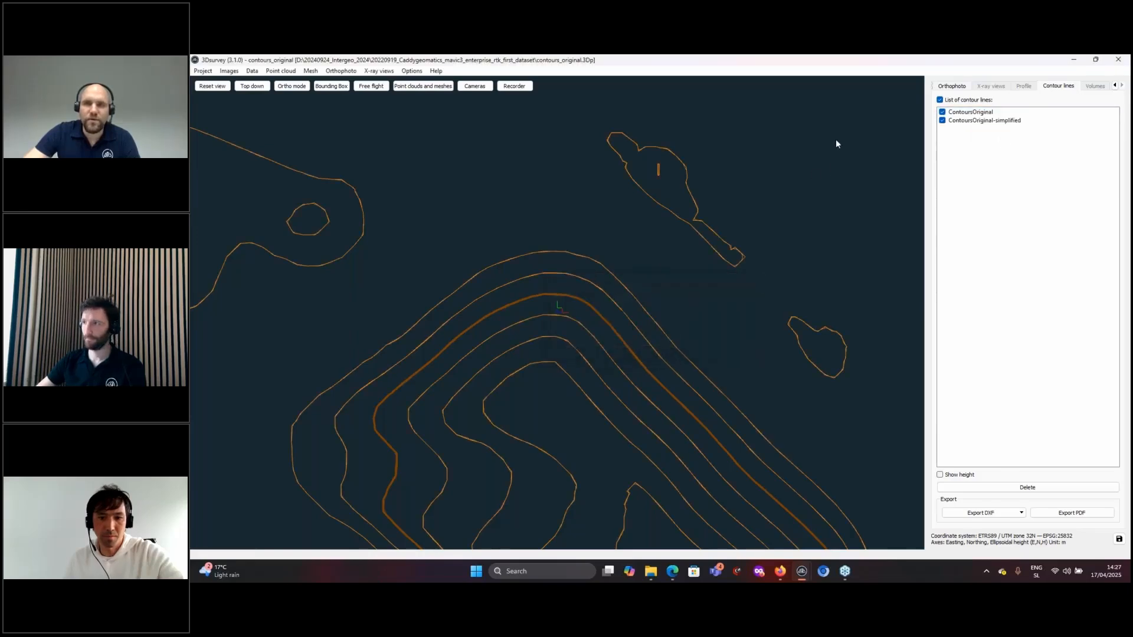
- Zoom in on the elongated island contour to compare original and simplified lines
scroll(746, 203, "up", 5)
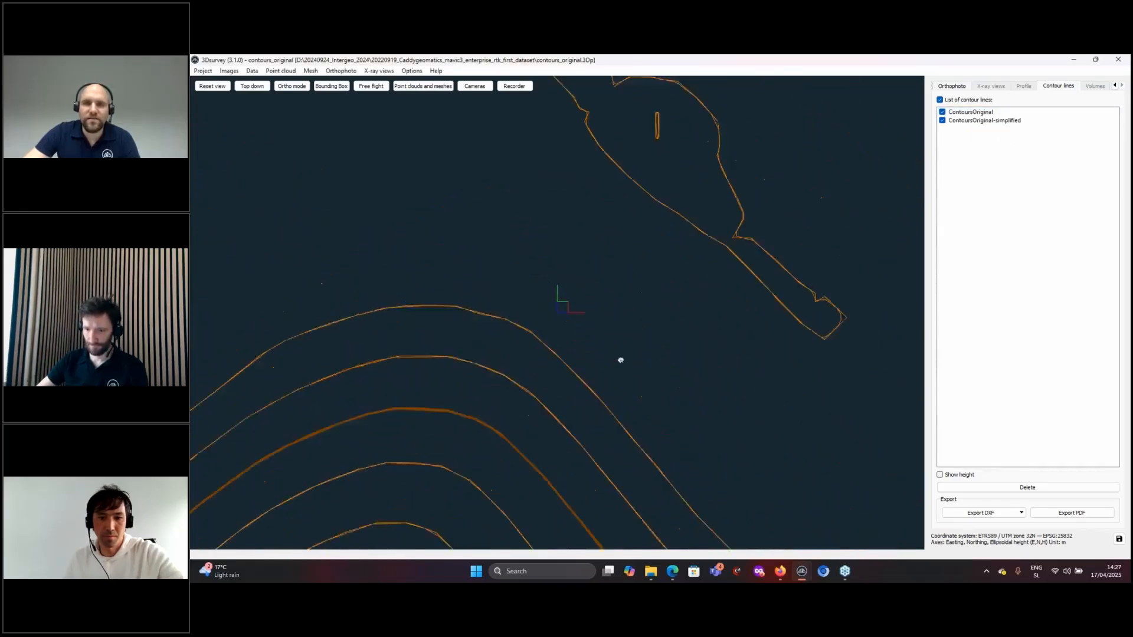
scroll(653, 322, "up", 5)
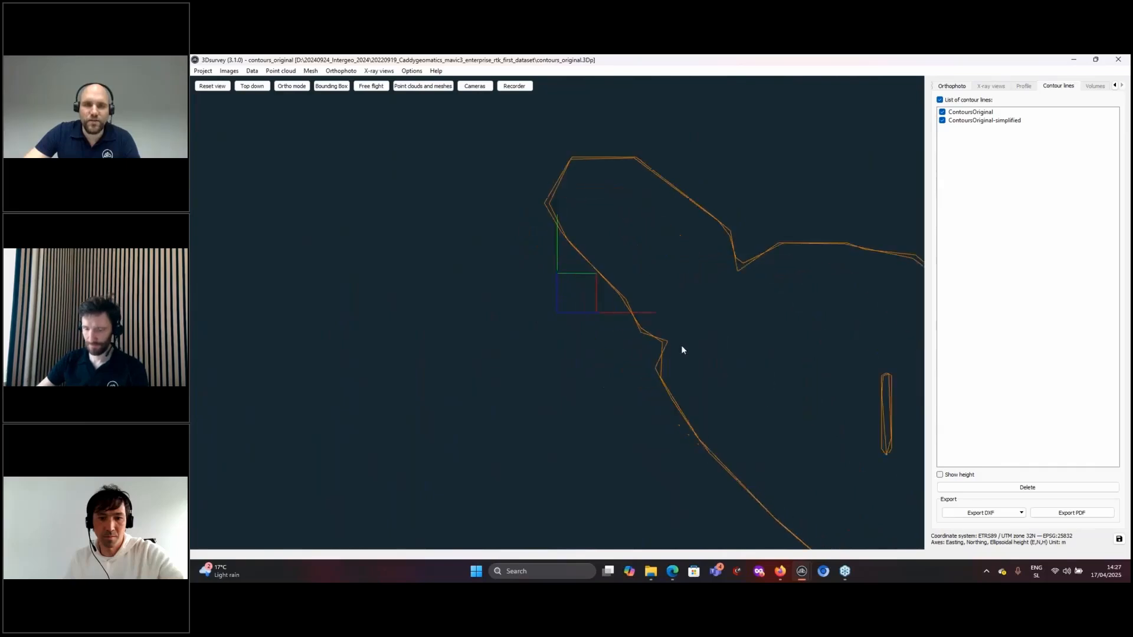
middle_click_drag(643, 290, 637, 267)
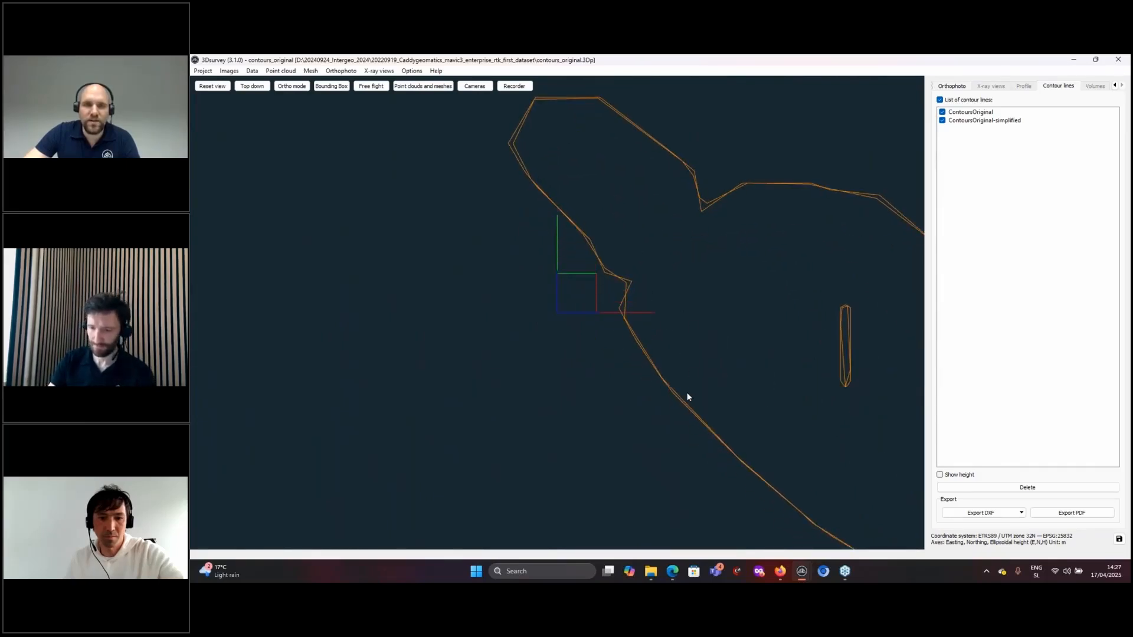
middle_click_drag(687, 395, 625, 306)
middle_click_drag(785, 118, 711, 138)
scroll(798, 268, "down", 2)
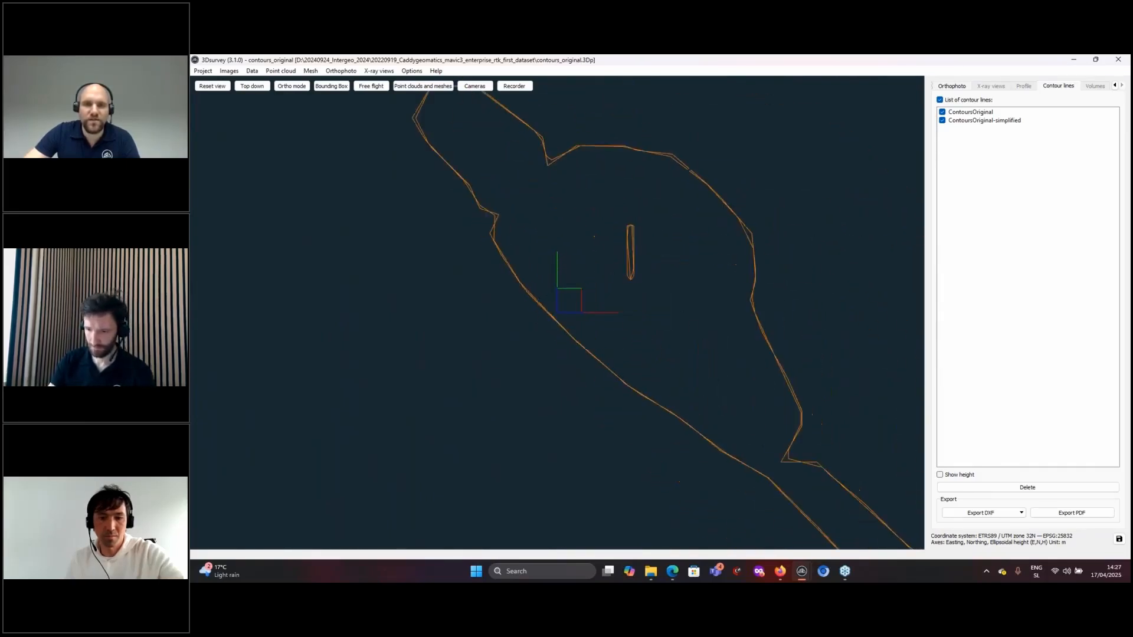
scroll(816, 275, "up", 2)
middle_click_drag(816, 278, 795, 384)
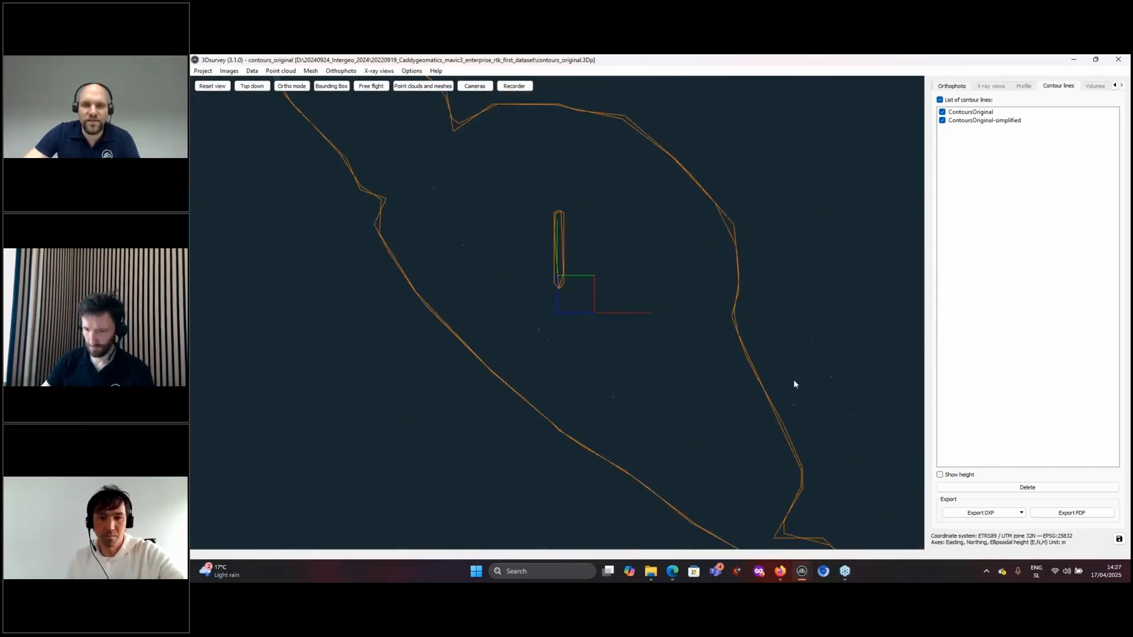
left_click(942, 113)
scroll(790, 279, "down", 4)
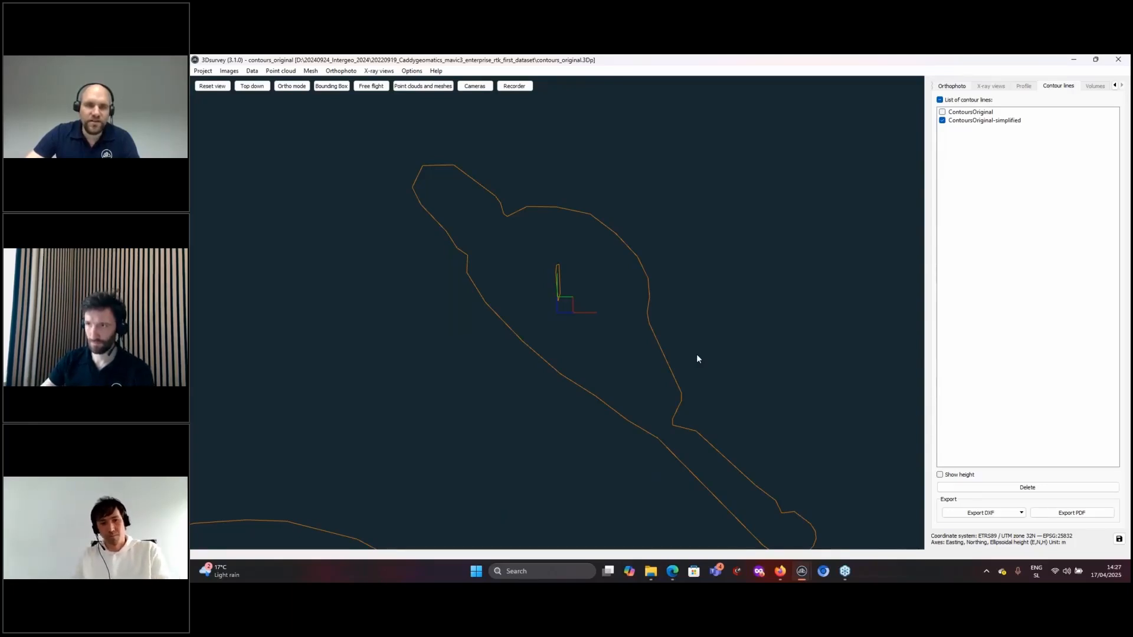
scroll(696, 359, "up", 5)
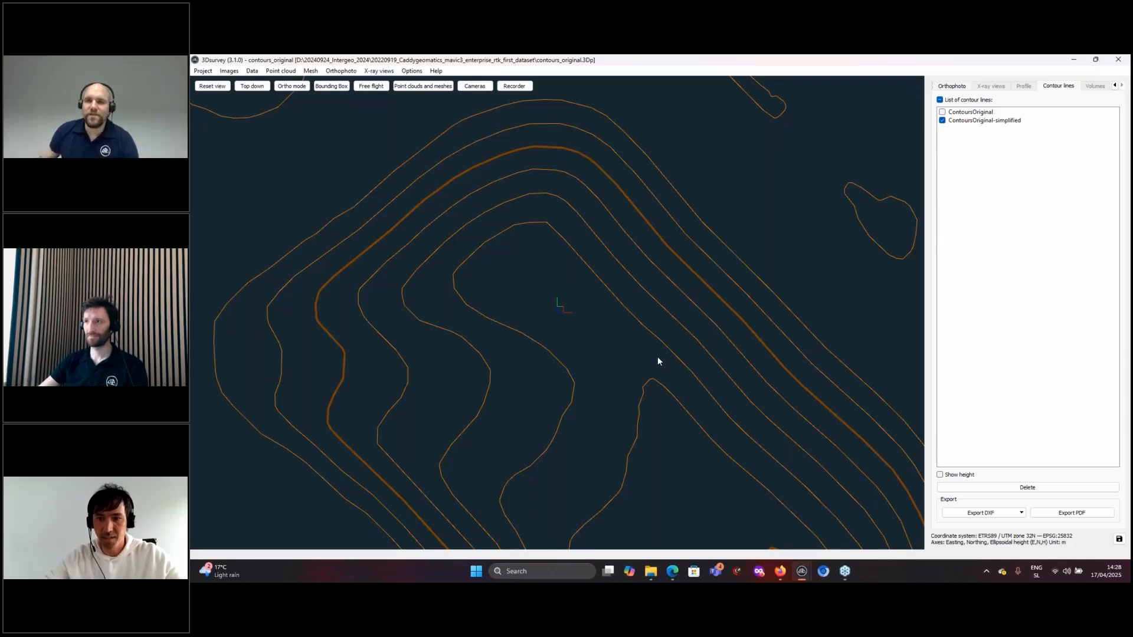
mouse_move(847, 580)
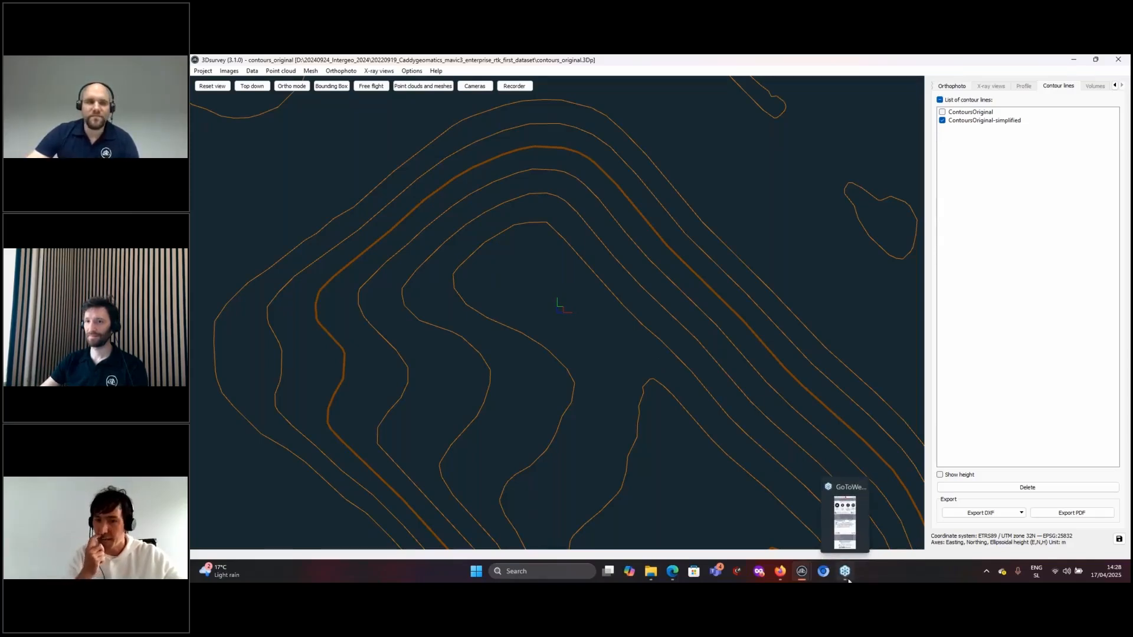
- Switch to the webinar session, orbit the quarry cloud obliquely, and turn on Shading
left_click(848, 580)
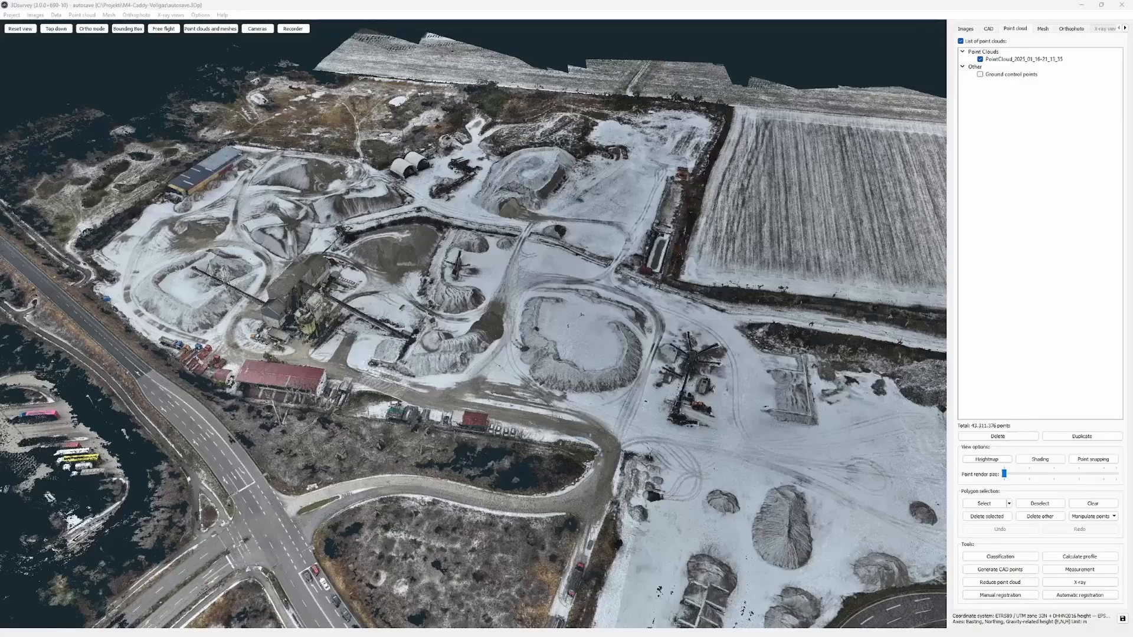
left_click_drag(640, 303, 614, 324)
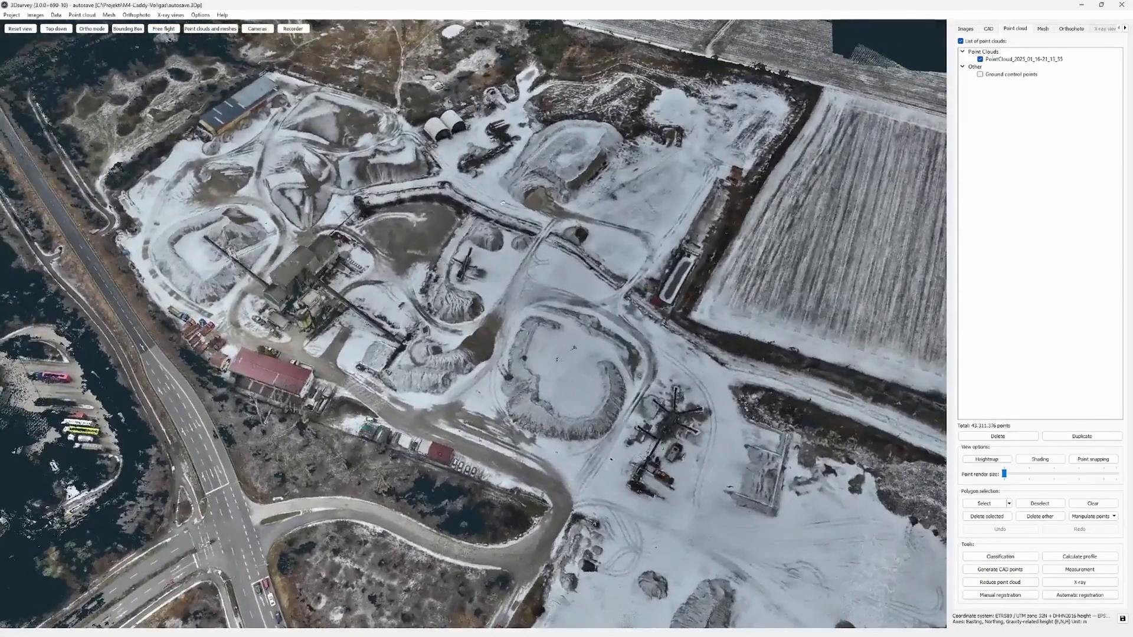
left_click_drag(502, 203, 503, 247)
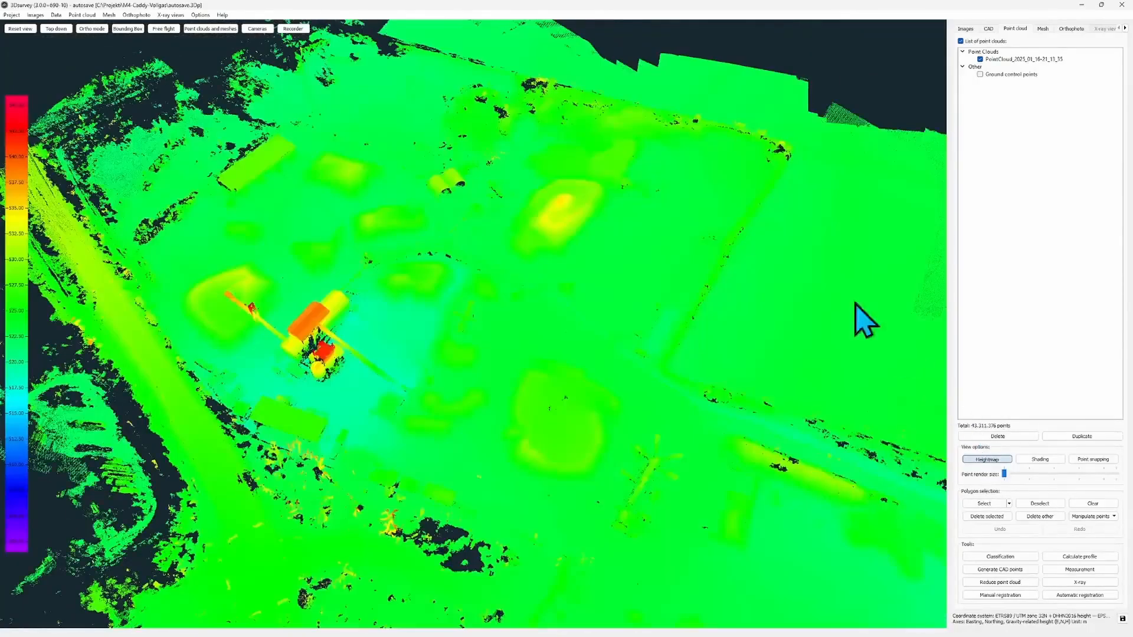
mouse_move(435, 450)
left_mouse_down()
mouse_move(578, 388)
mouse_move(664, 388)
mouse_move(435, 175)
left_mouse_up()
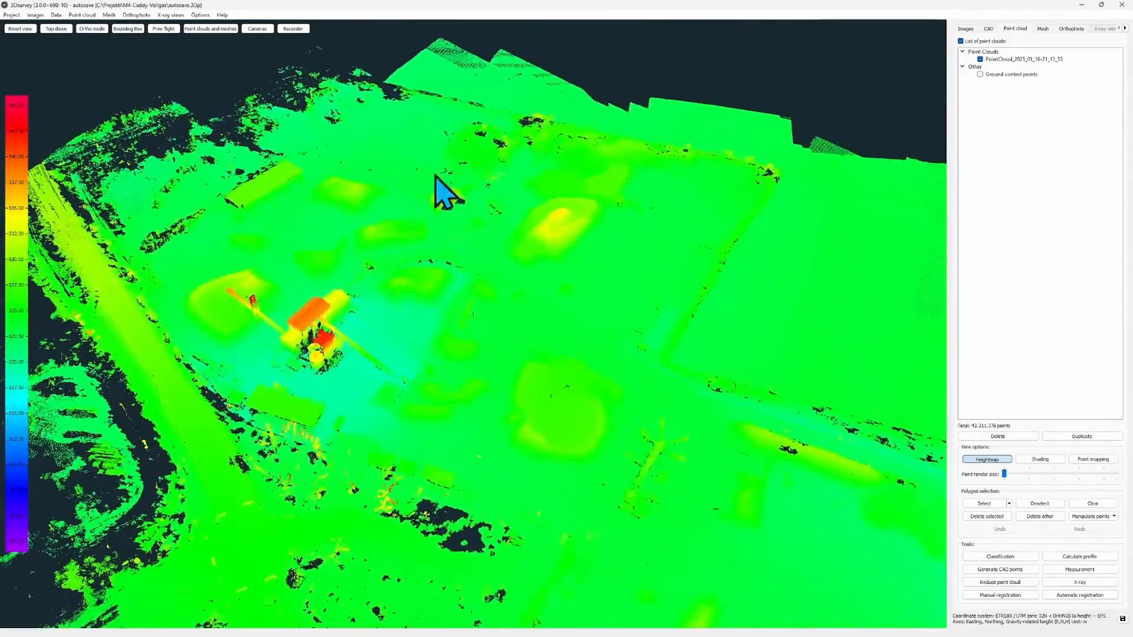
scroll(503, 274, "up", 5)
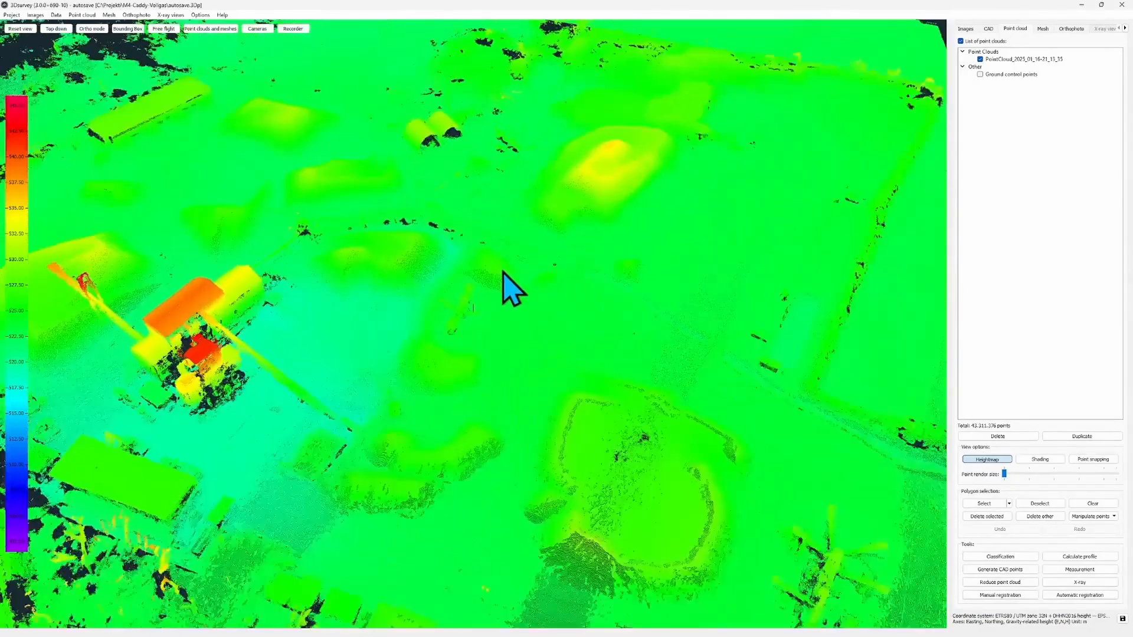
left_click_drag(503, 272, 546, 358)
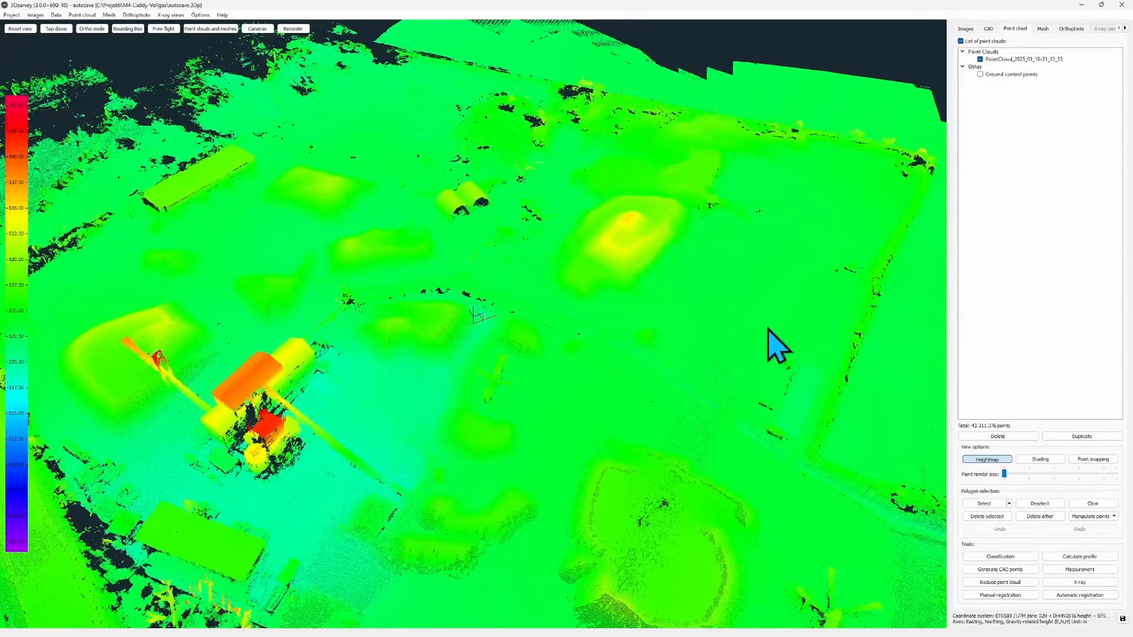
left_click(1039, 459)
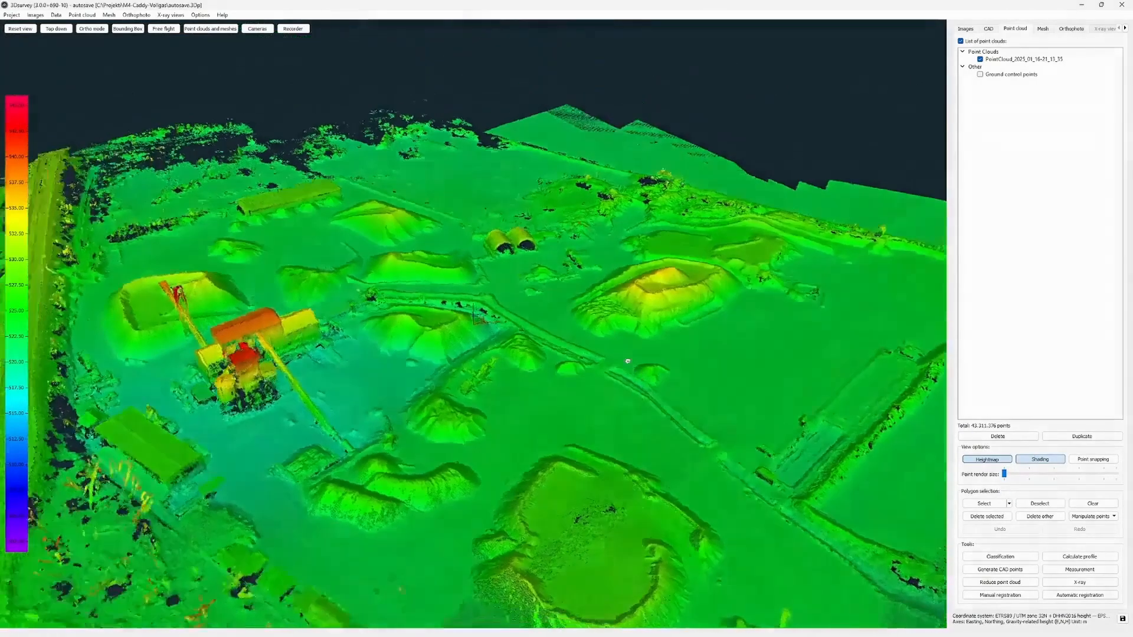
left_click_drag(627, 361, 686, 363)
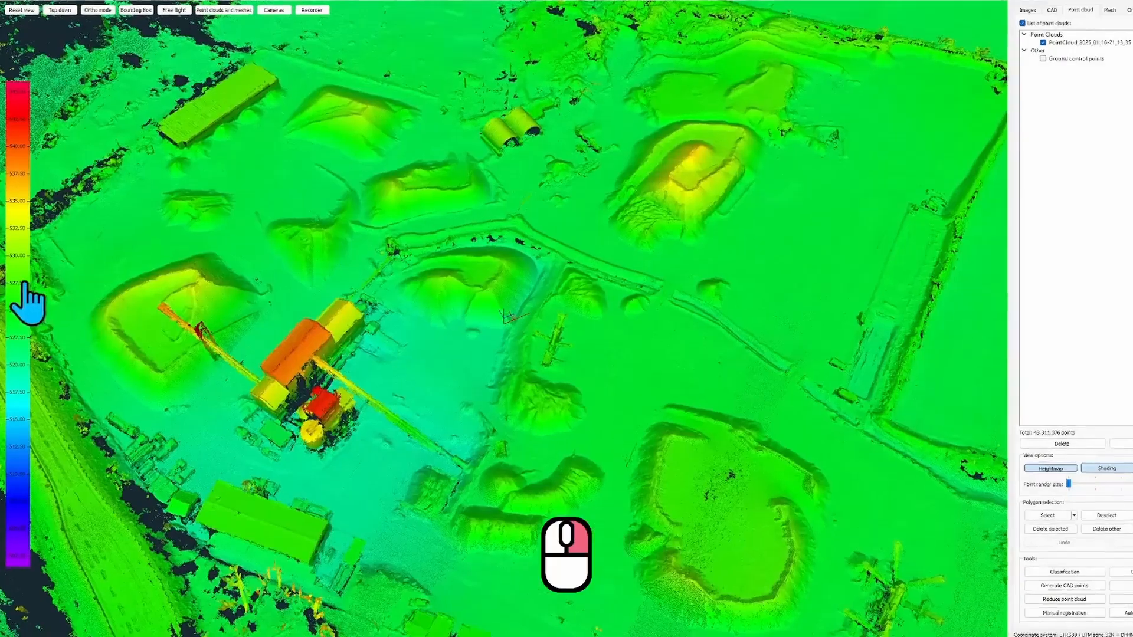
- Set the height colour range to Max 540 and Min 515, then tilt to inspect
right_click(25, 284)
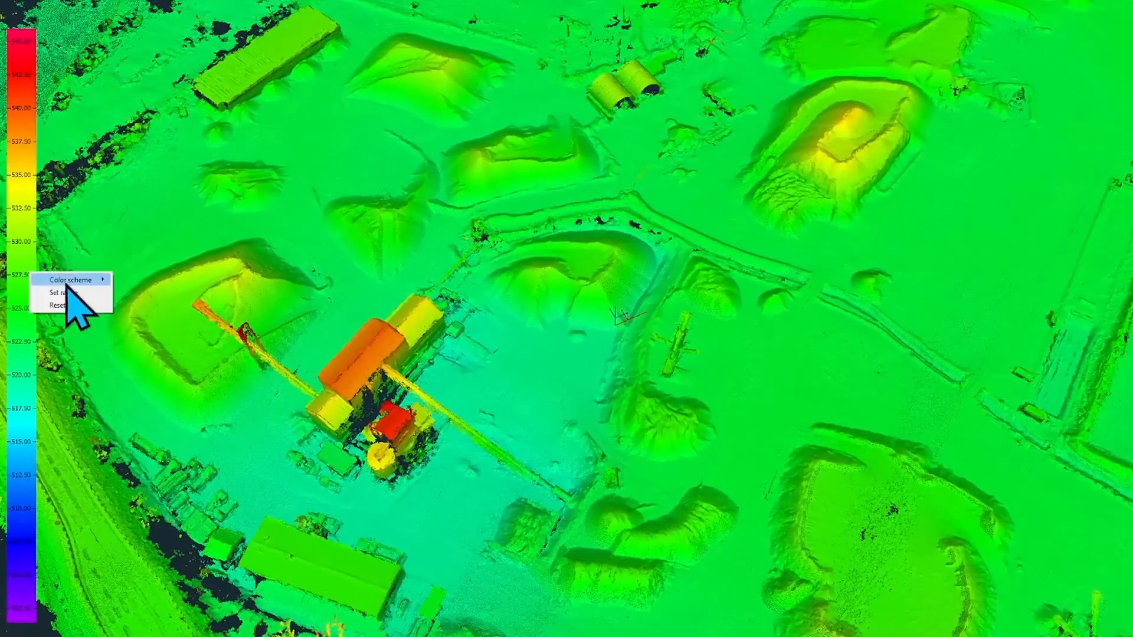
left_click(76, 293)
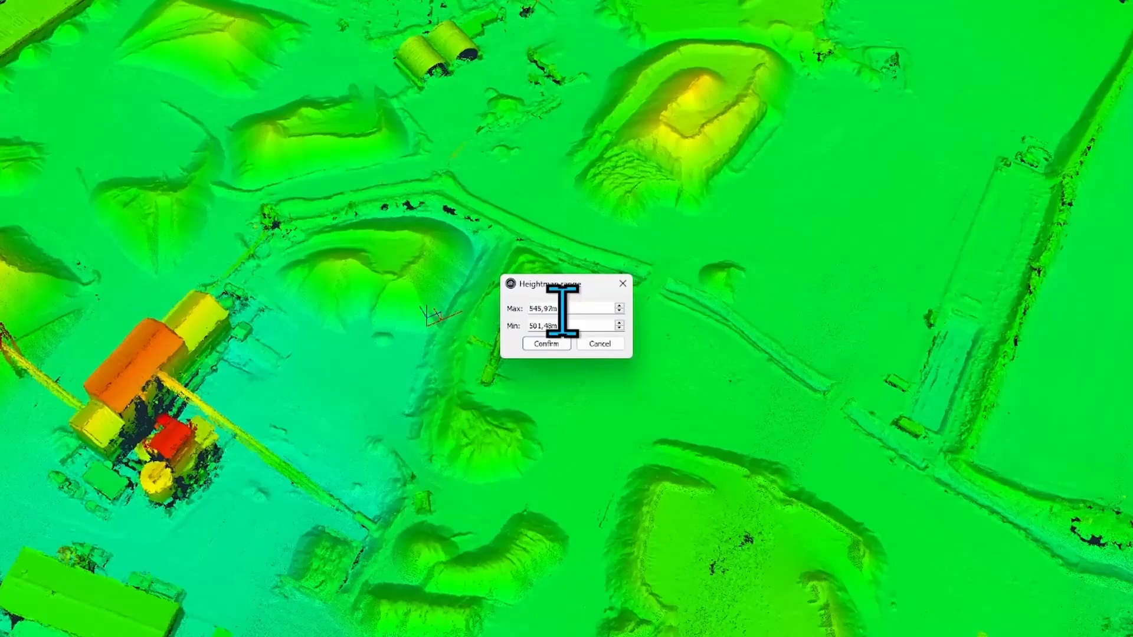
double_click(605, 312)
triple_click(562, 310)
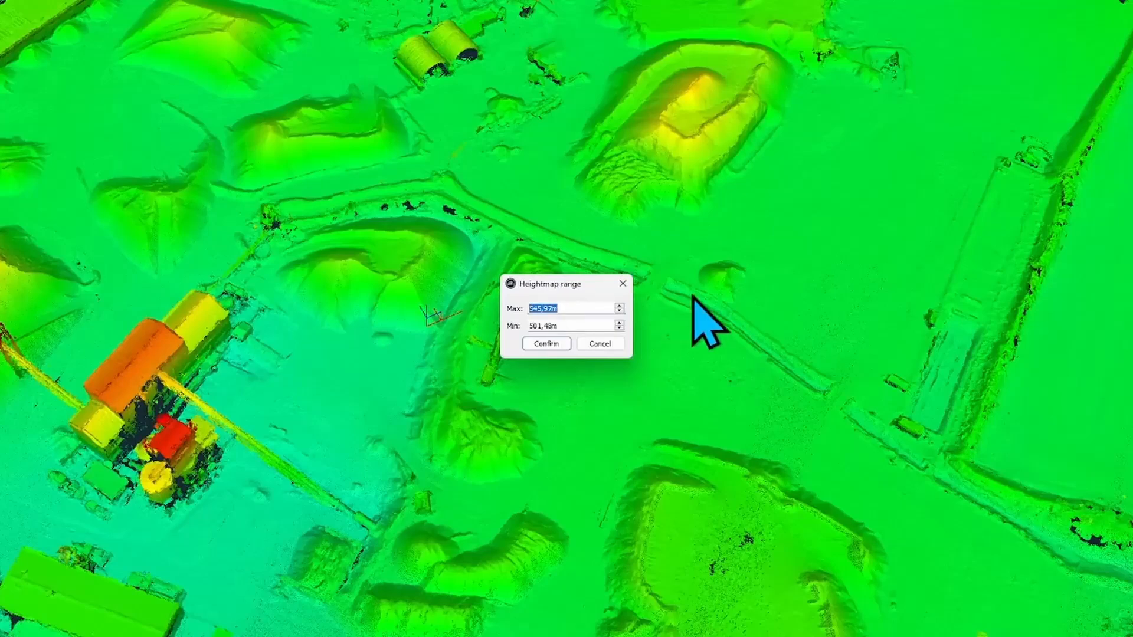
type("540m")
key("Tab")
type("515")
key("Return")
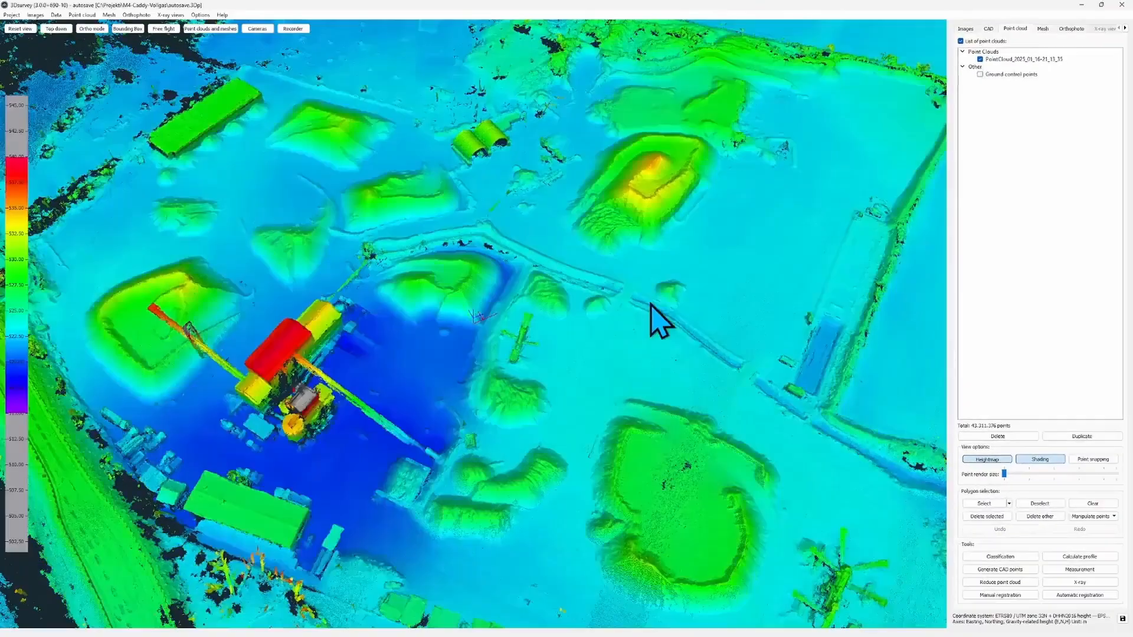
left_click_drag(728, 387, 730, 349)
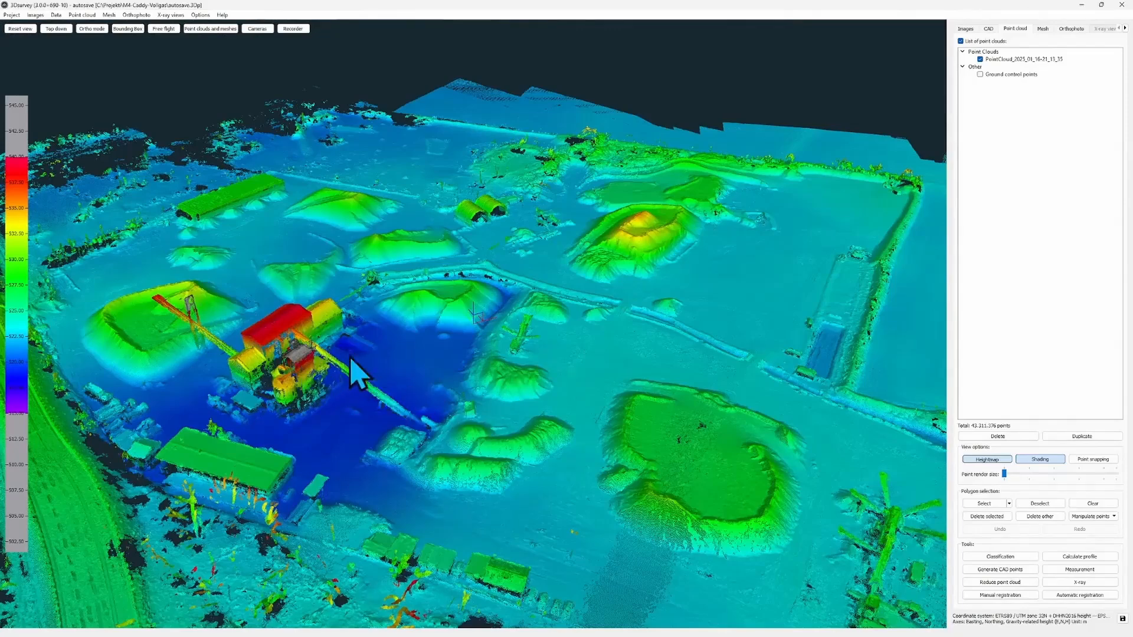
mouse_move(539, 284)
left_mouse_down()
mouse_move(529, 310)
mouse_move(509, 272)
mouse_move(545, 282)
left_mouse_up()
- Enable point snapping and raise the minimum height colour value to 523,7
key("s")
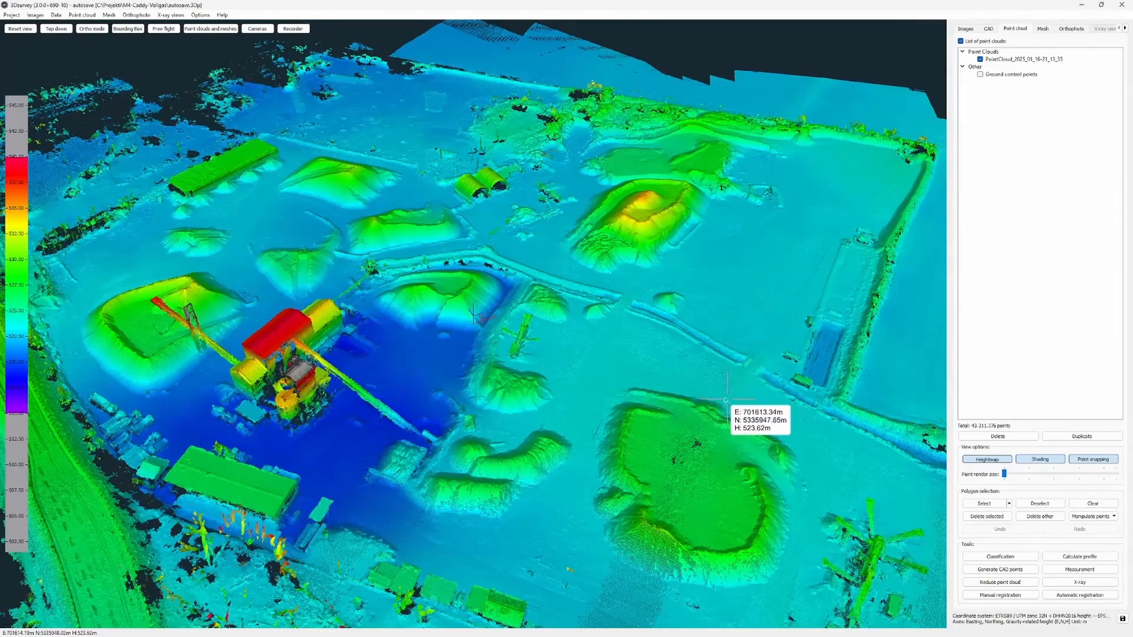
right_click(16, 302)
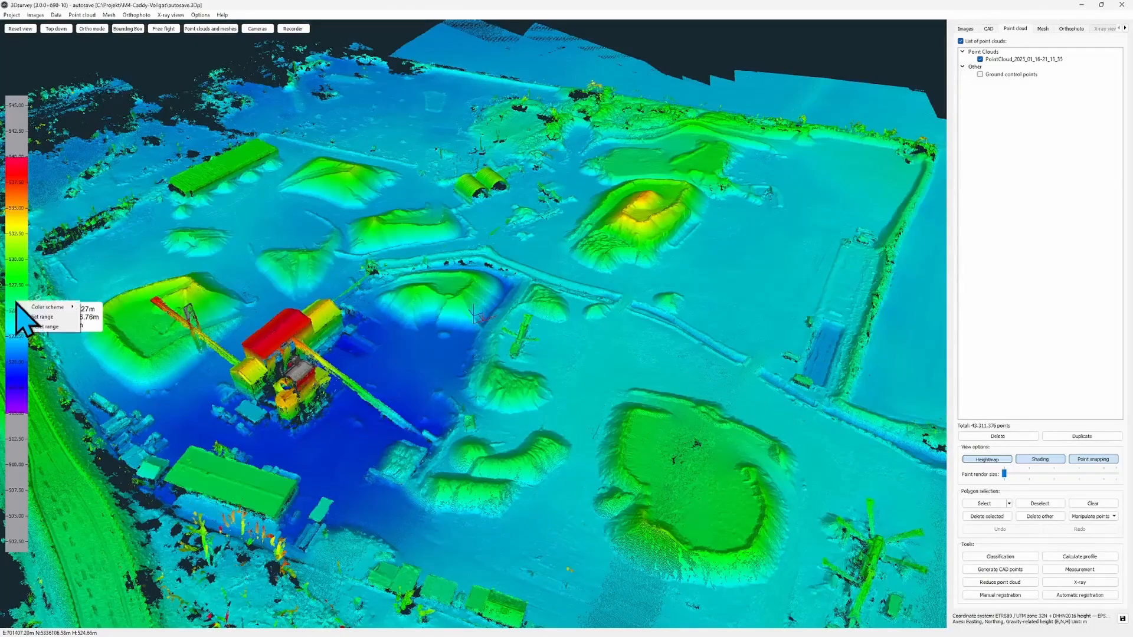
left_click(60, 319)
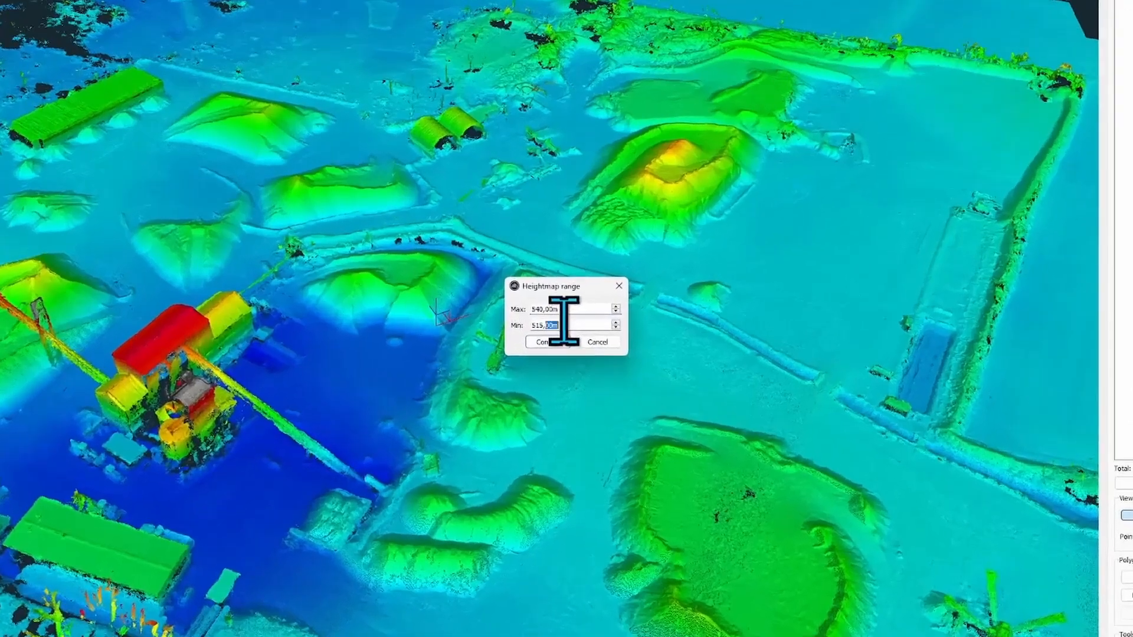
double_click(567, 325)
type("52")
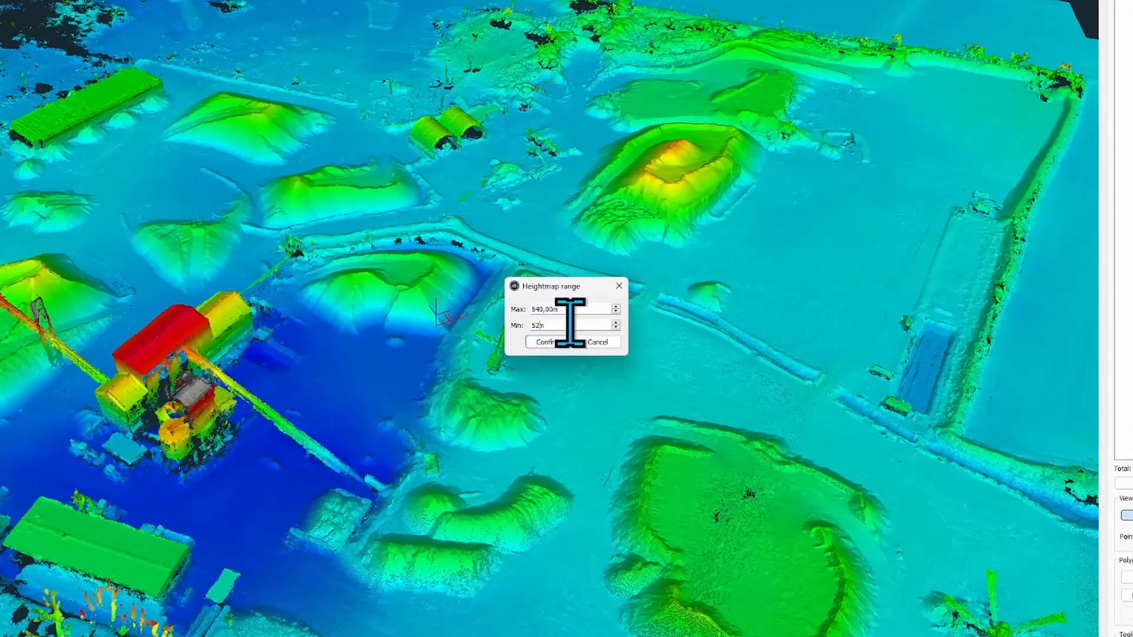
type("3,7")
key("Return")
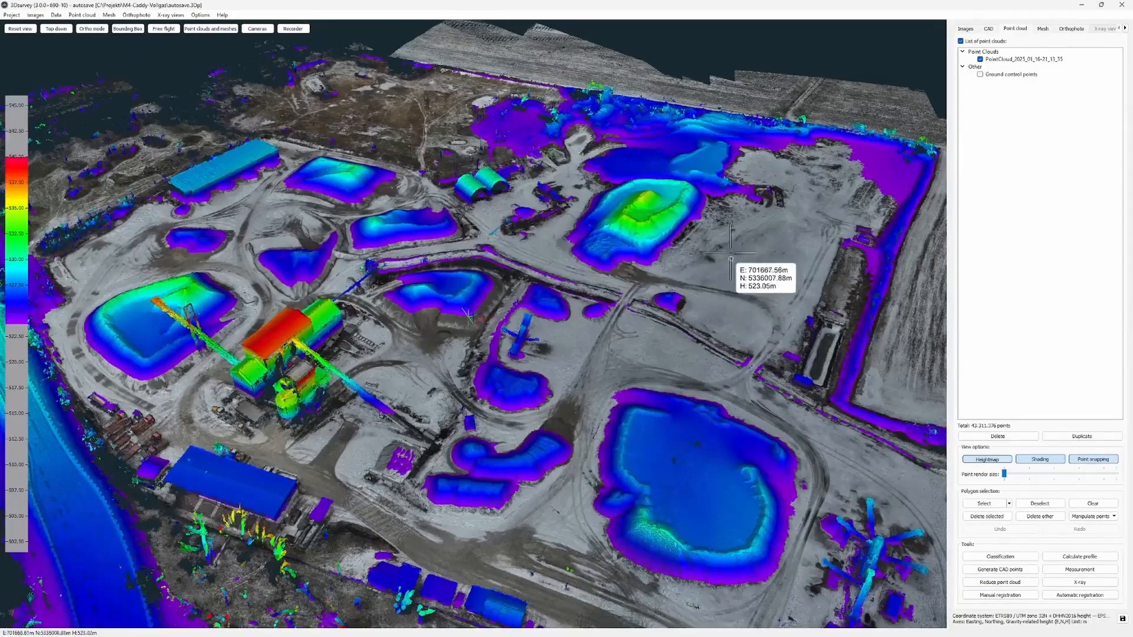
- Reset the height colour range and switch the point cloud back to true colours
scroll(731, 276, "up", 5)
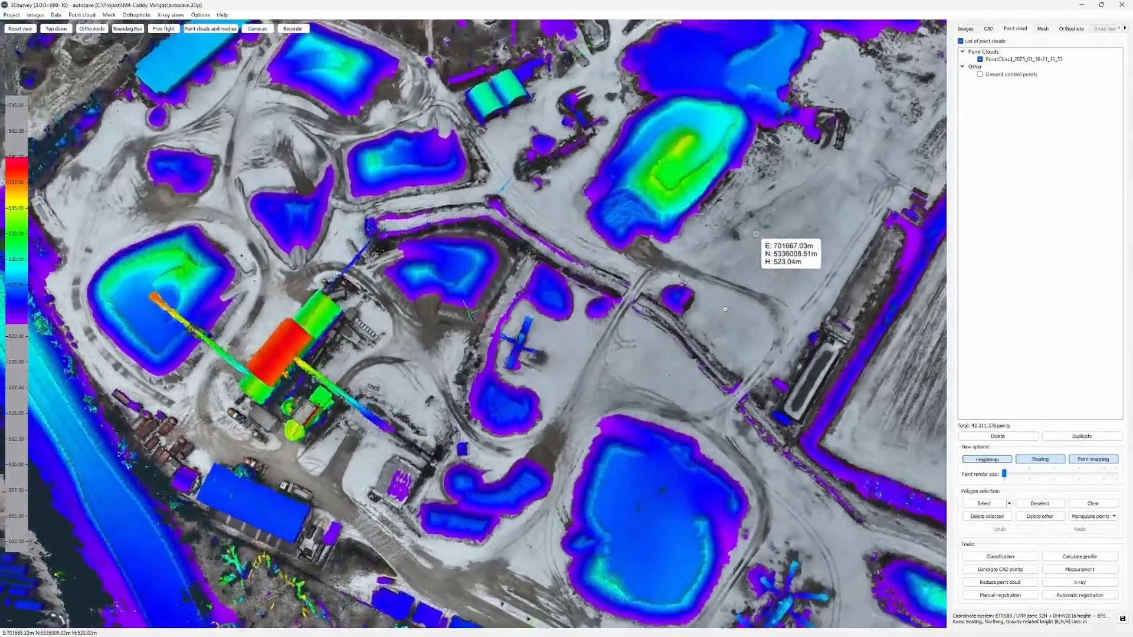
left_click_drag(725, 309, 724, 318)
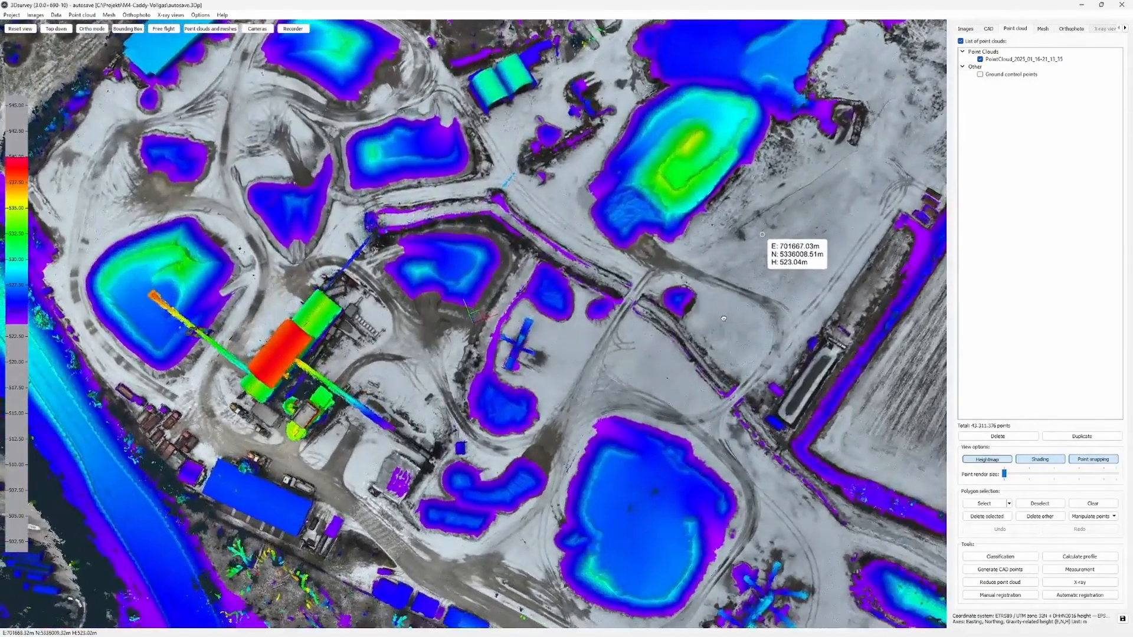
scroll(724, 318, "down", 1)
left_click_drag(679, 349, 676, 268)
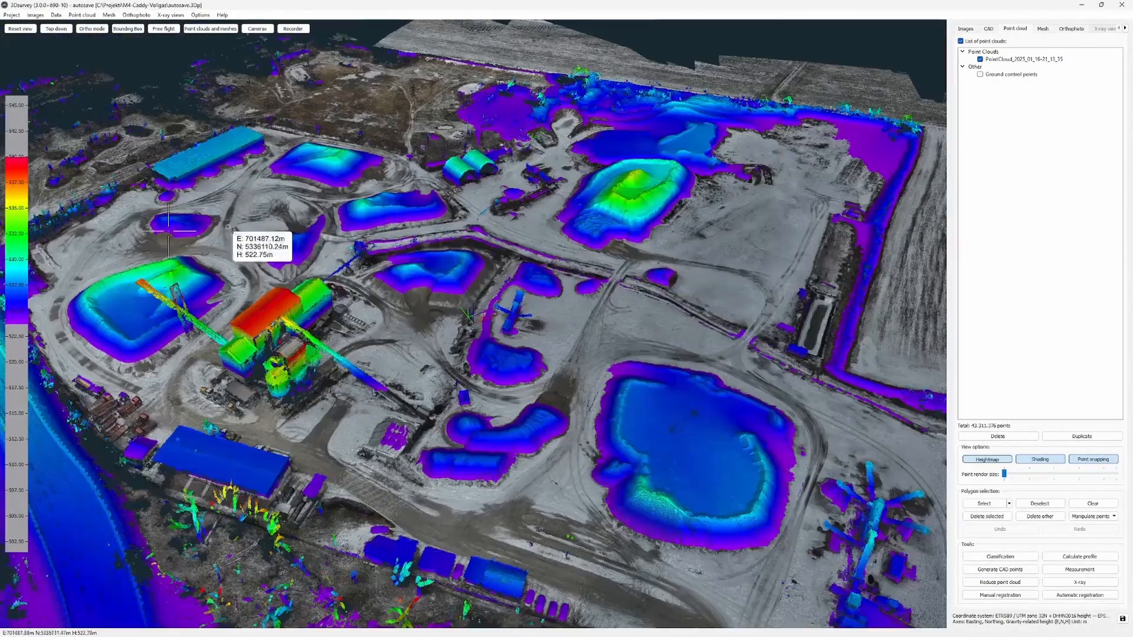
right_click(21, 256)
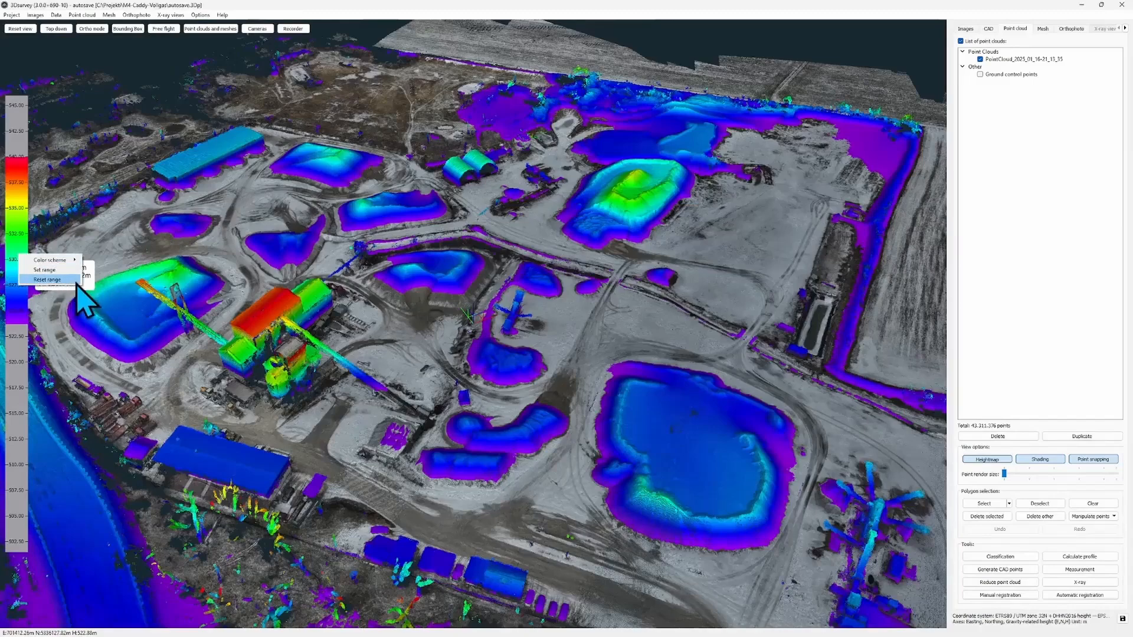
left_click(86, 272)
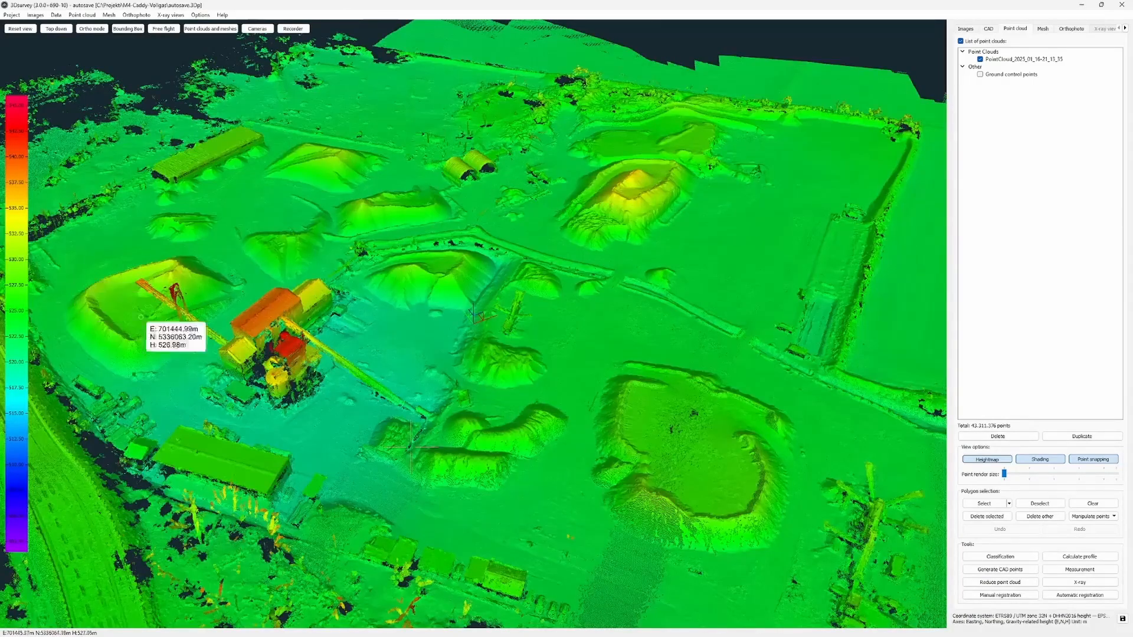
left_click(996, 460)
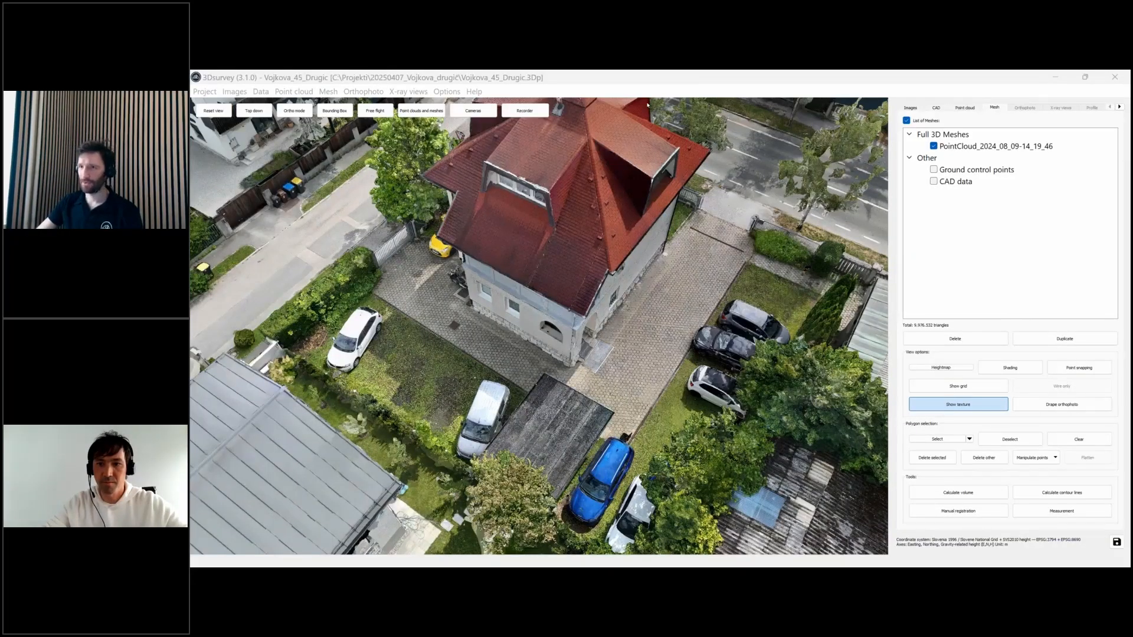
- Orbit and zoom around the house mesh from several sides, then turn on Heightmap
left_click(592, 323)
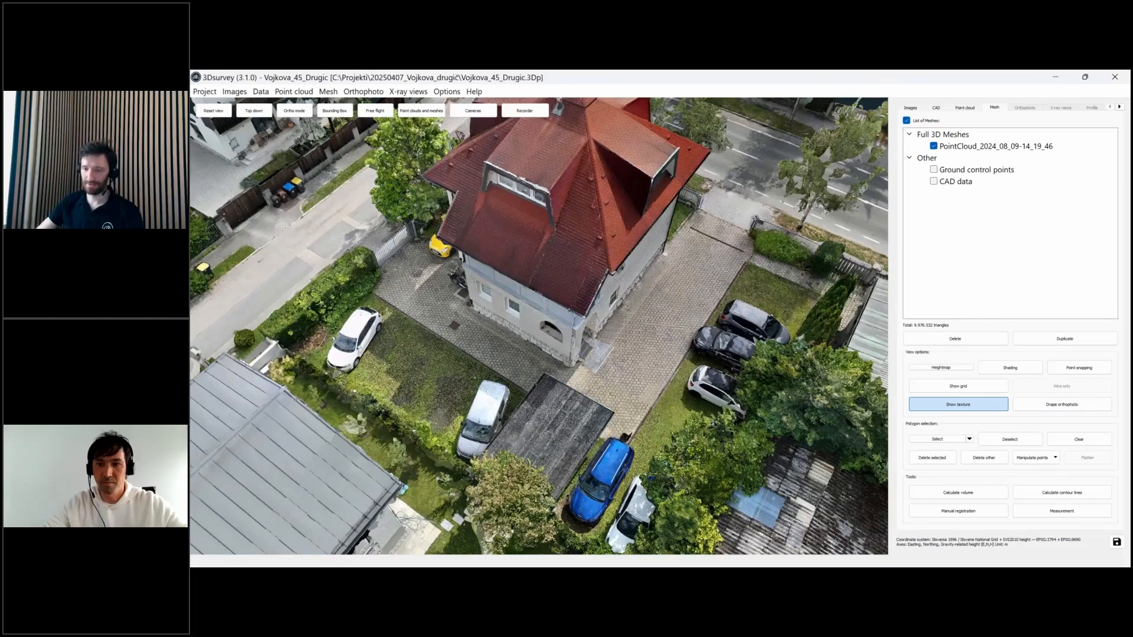
left_click_drag(592, 324, 610, 495)
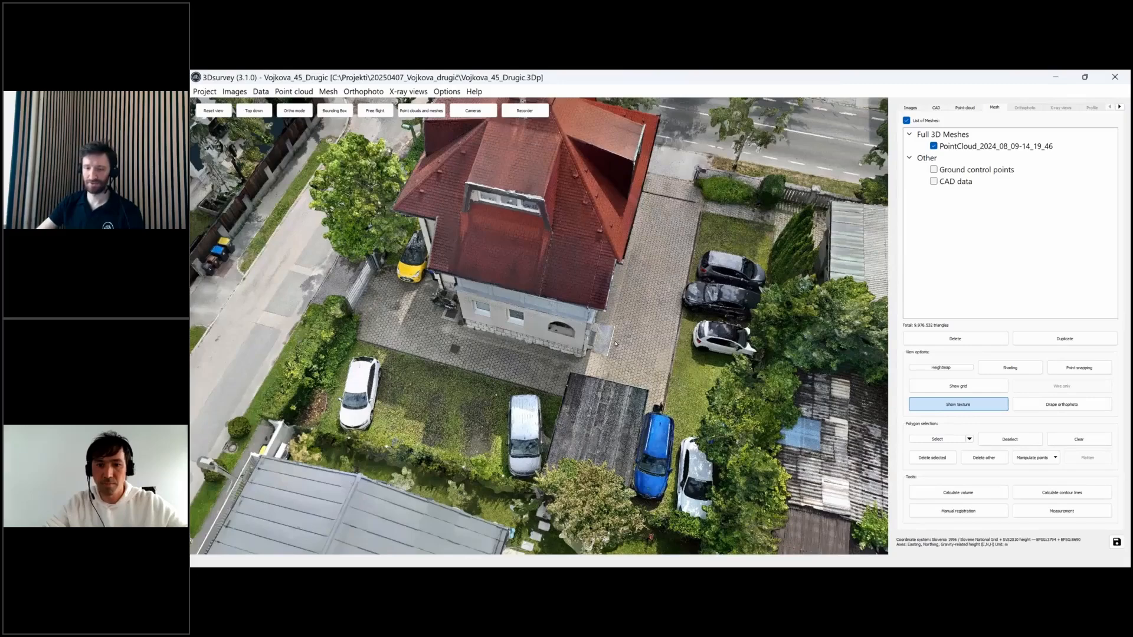
left_click_drag(614, 343, 603, 344)
left_click_drag(661, 289, 555, 418)
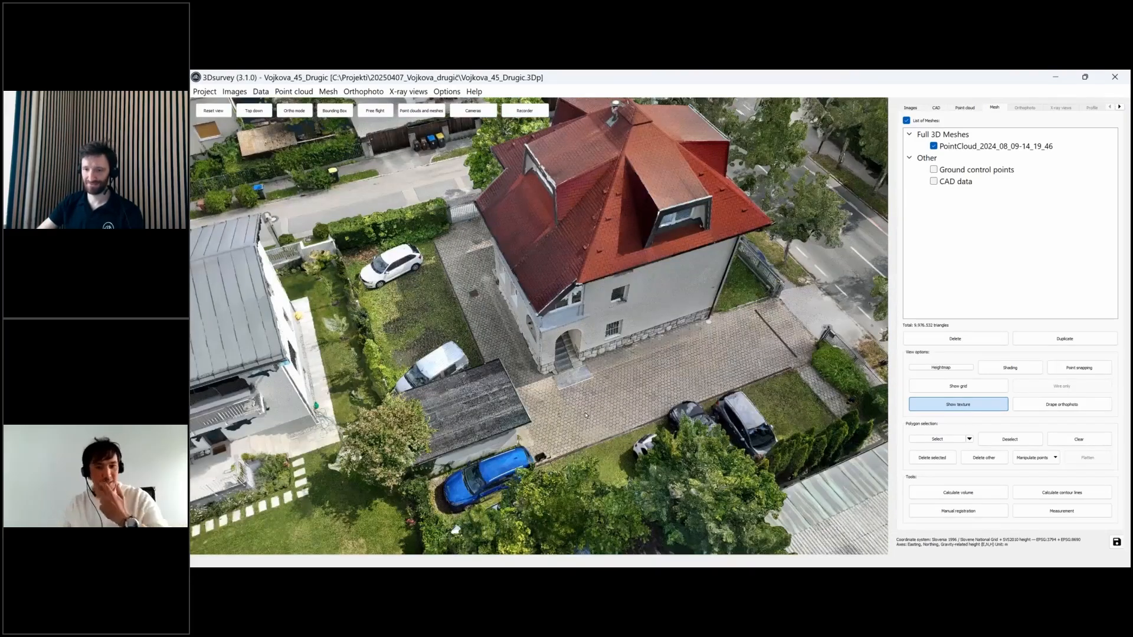
scroll(586, 414, "up", 2)
scroll(586, 415, "up", 2)
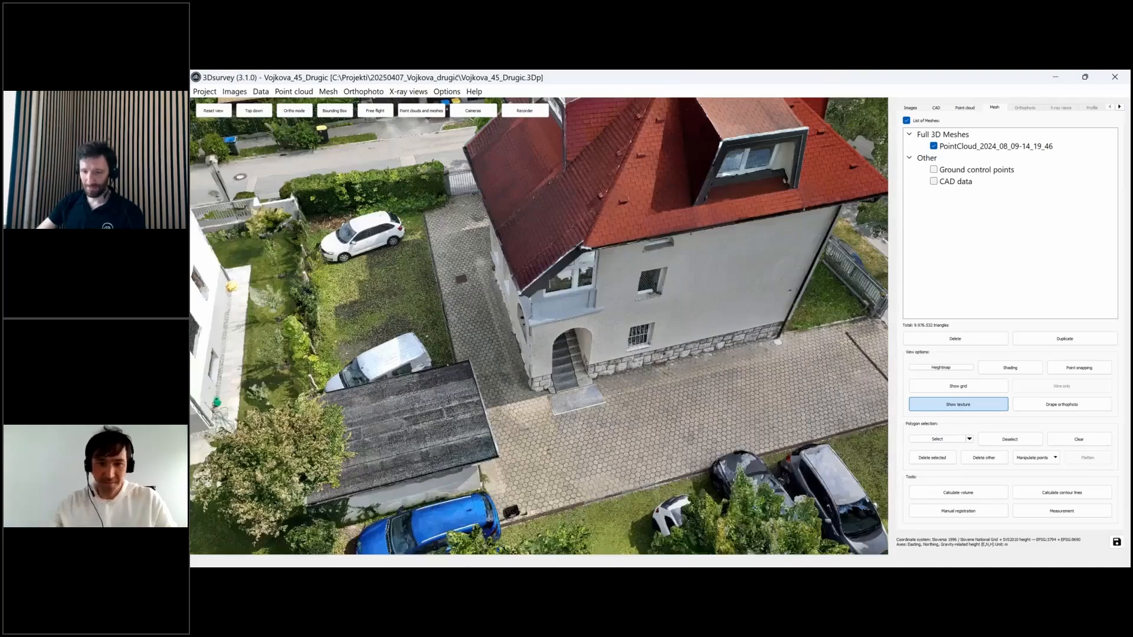
scroll(536, 343, "down", 3)
left_click_drag(537, 343, 625, 348)
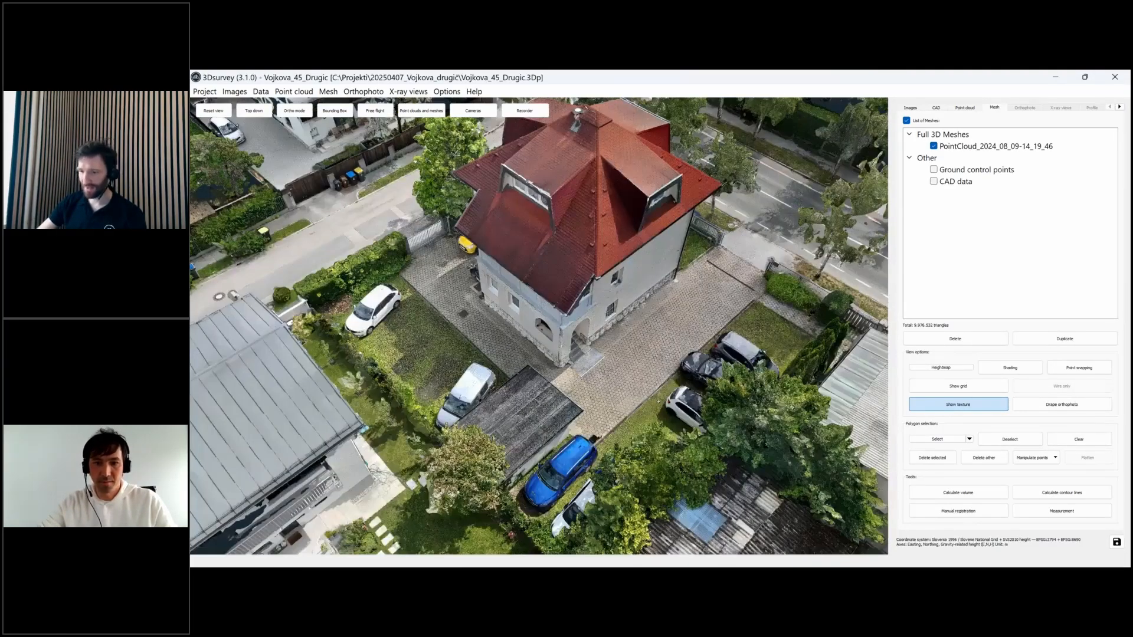
left_click(941, 367)
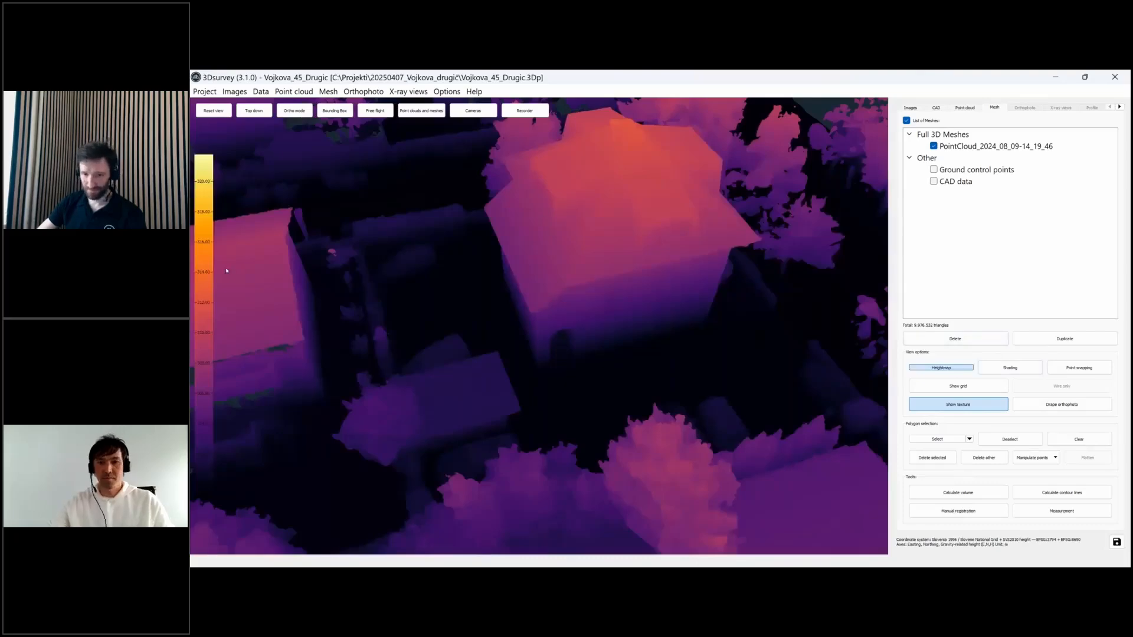
- Change the heightmap colour scheme to rainbow
right_click(206, 250)
mouse_move(248, 258)
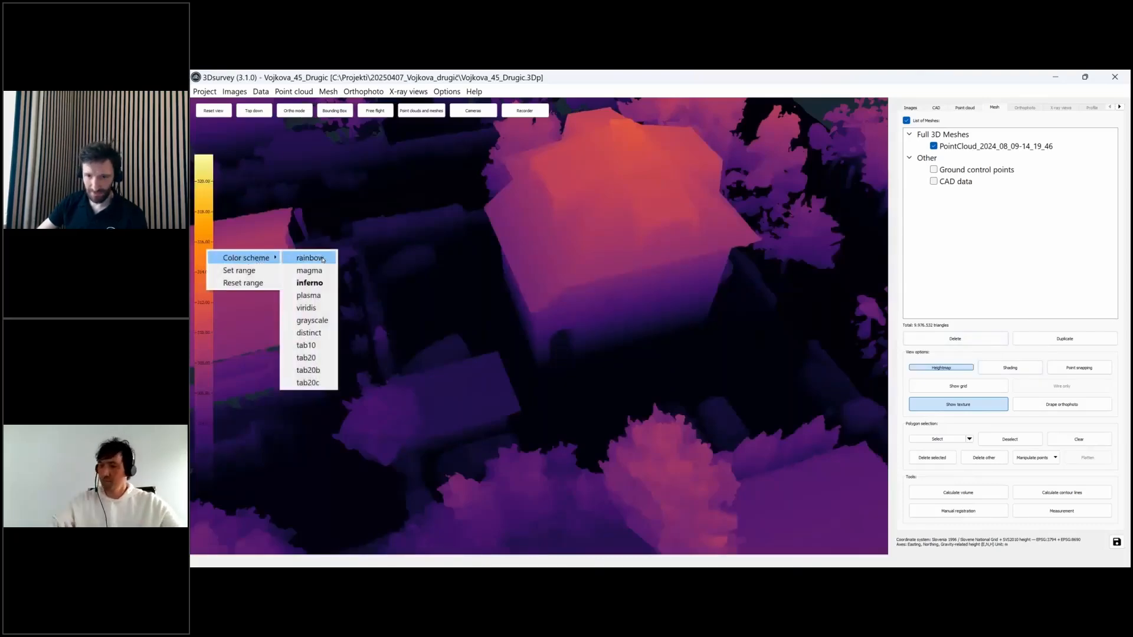
left_click(322, 258)
- Orbit and zoom over the house and trees to view the rainbow height colours
left_click_drag(589, 347, 625, 446)
scroll(664, 323, "down", 1)
scroll(664, 323, "down", 4)
scroll(596, 302, "up", 3)
scroll(711, 339, "up", 2)
middle_click_drag(515, 366, 556, 301)
scroll(555, 301, "up", 3)
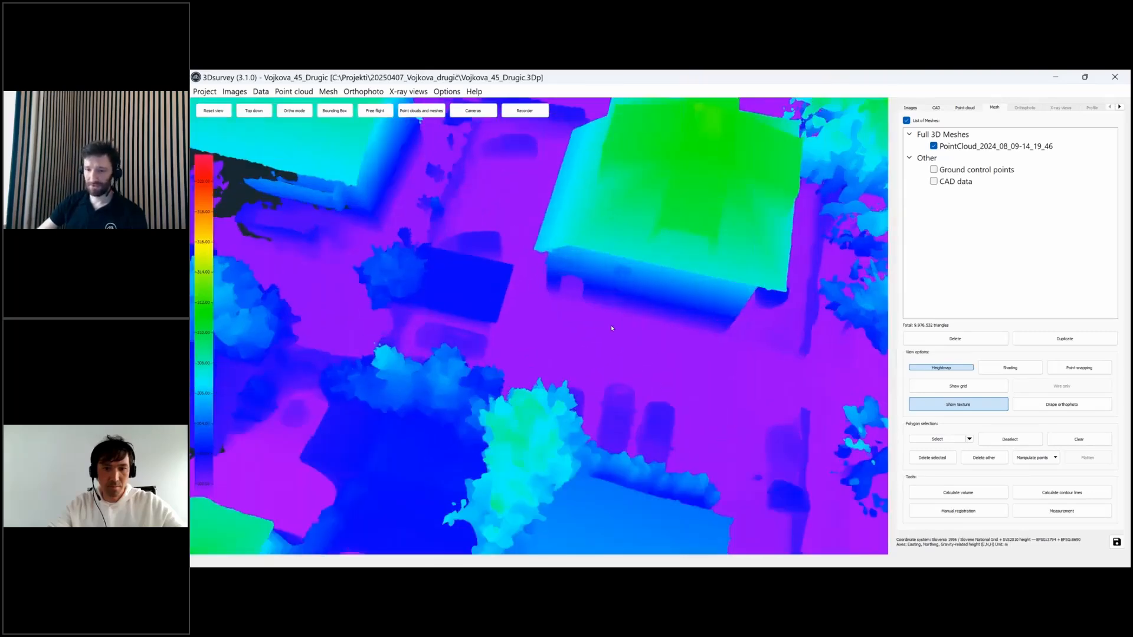
left_click_drag(647, 336, 513, 401)
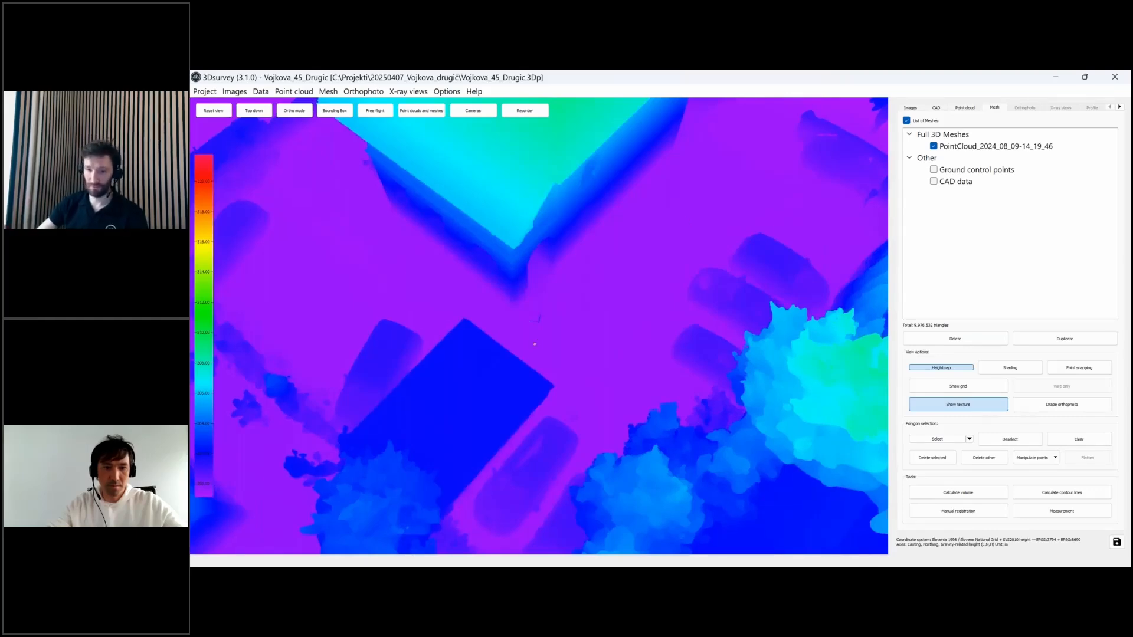
left_click_drag(538, 342, 740, 326)
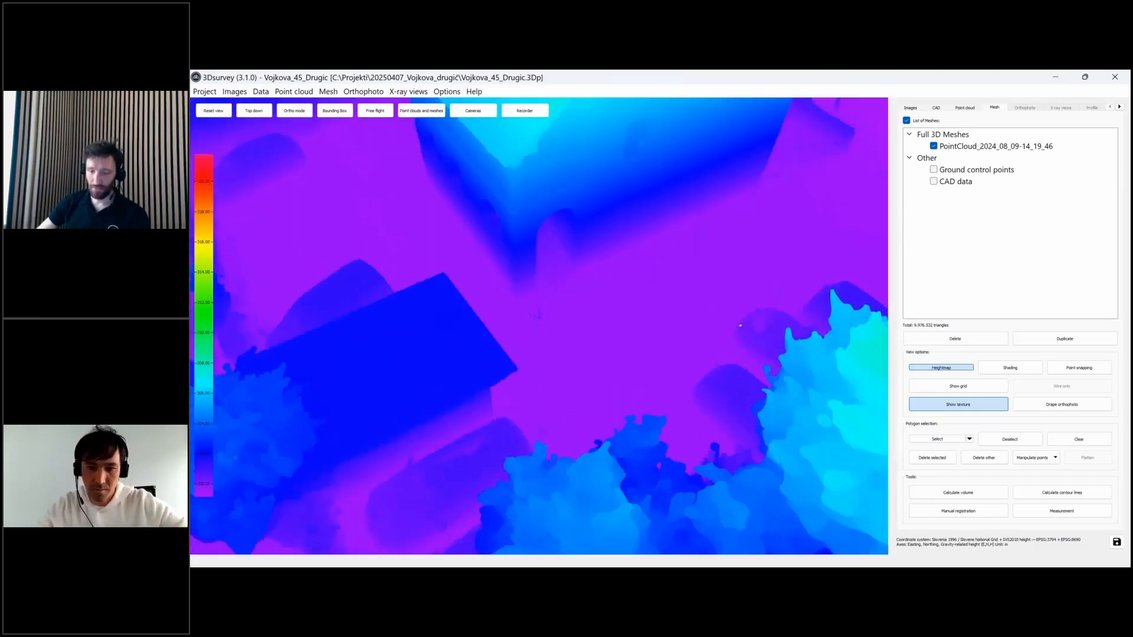
- Open the heightmap Set range settings and close them without changes
right_click(201, 295)
left_click(259, 318)
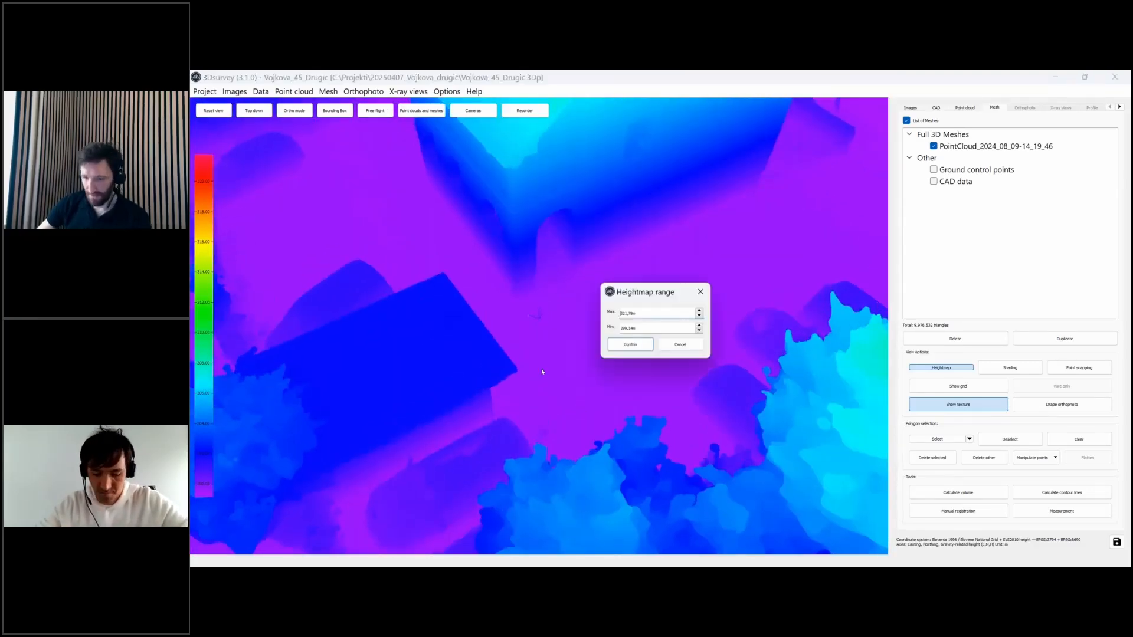
double_click(638, 315)
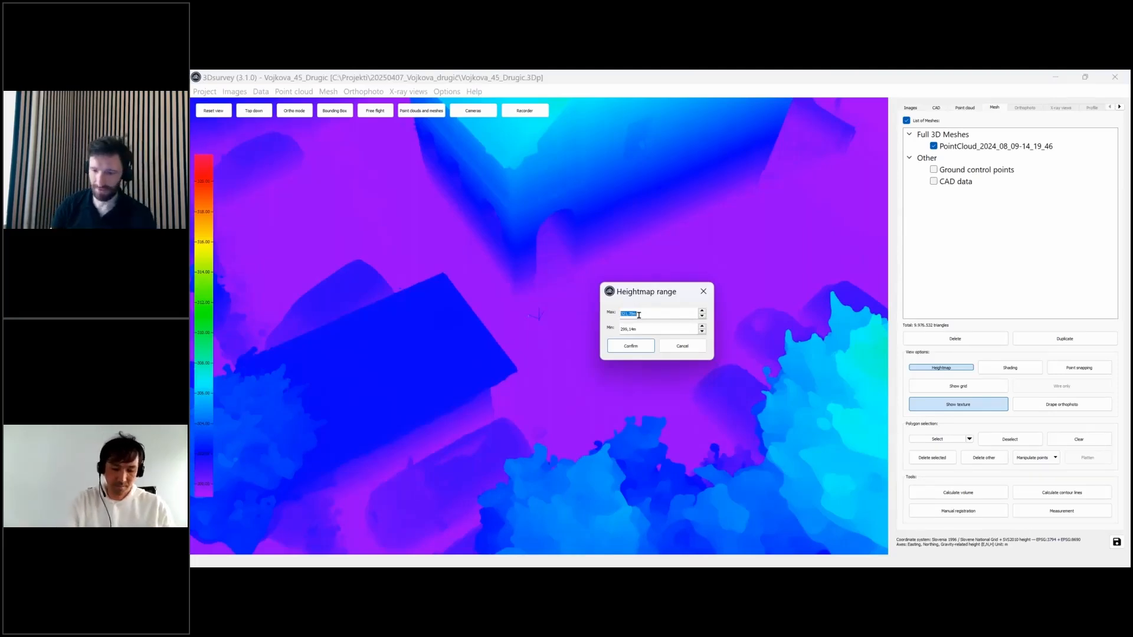
left_click(682, 346)
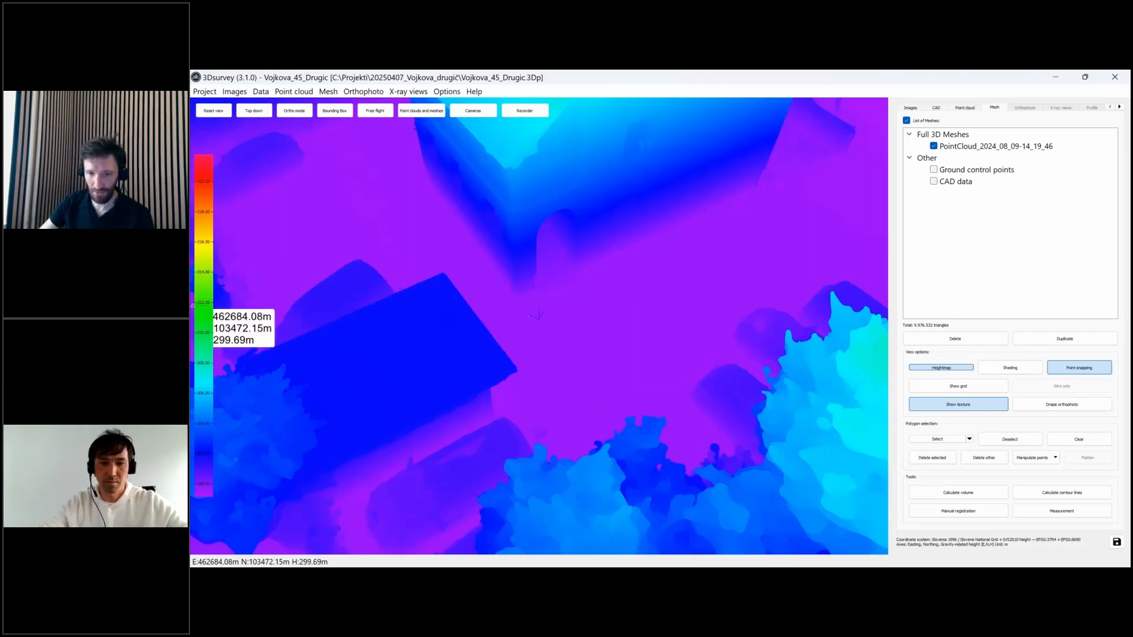
- Set the heightmap range to Max 299,70 and Min 299,50 and confirm
right_click(203, 302)
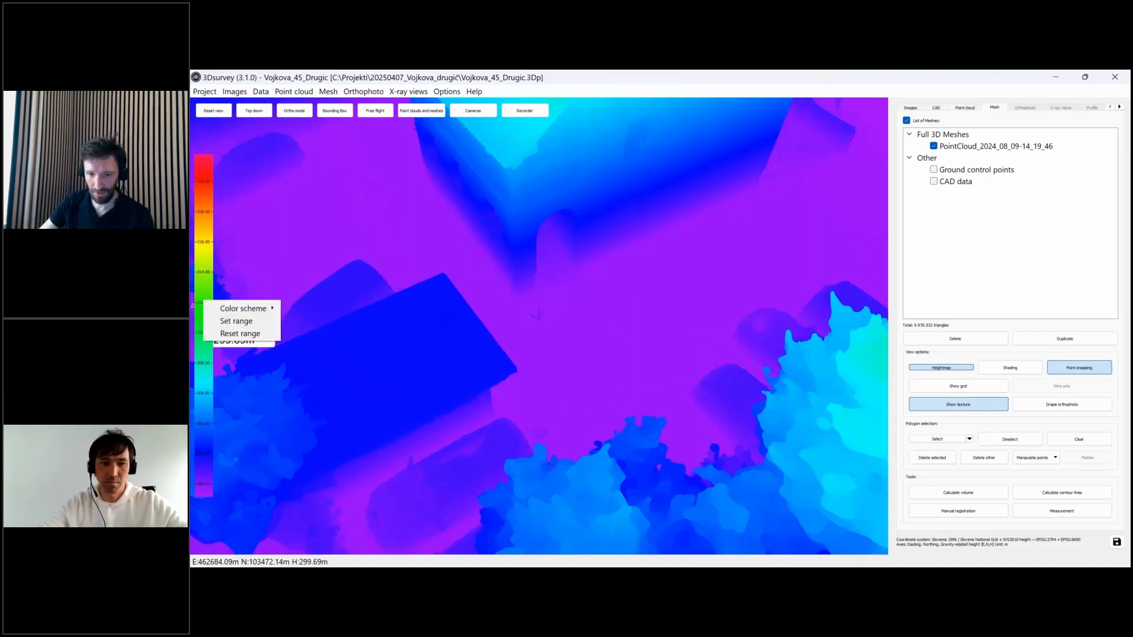
left_click(268, 324)
type("2")
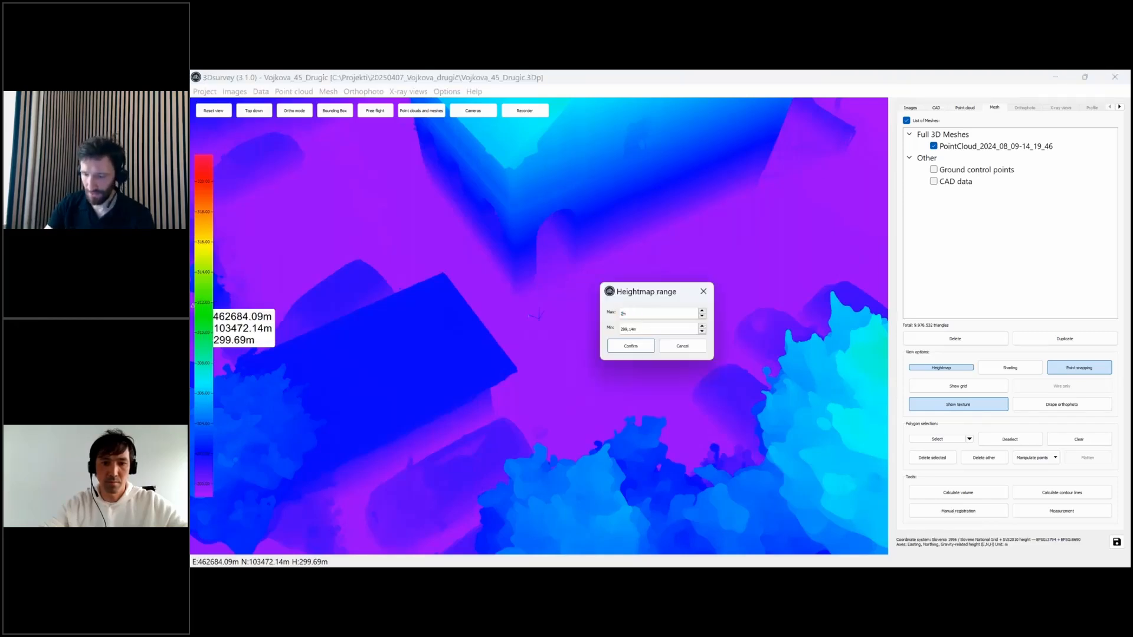
type("99,7")
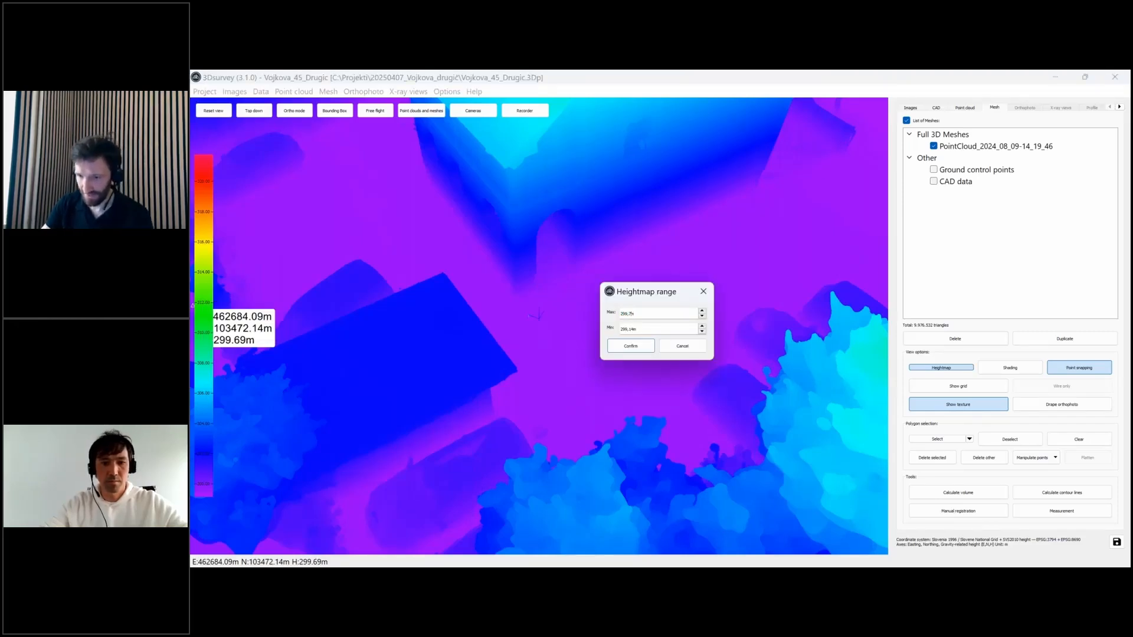
type("0")
key("Tab")
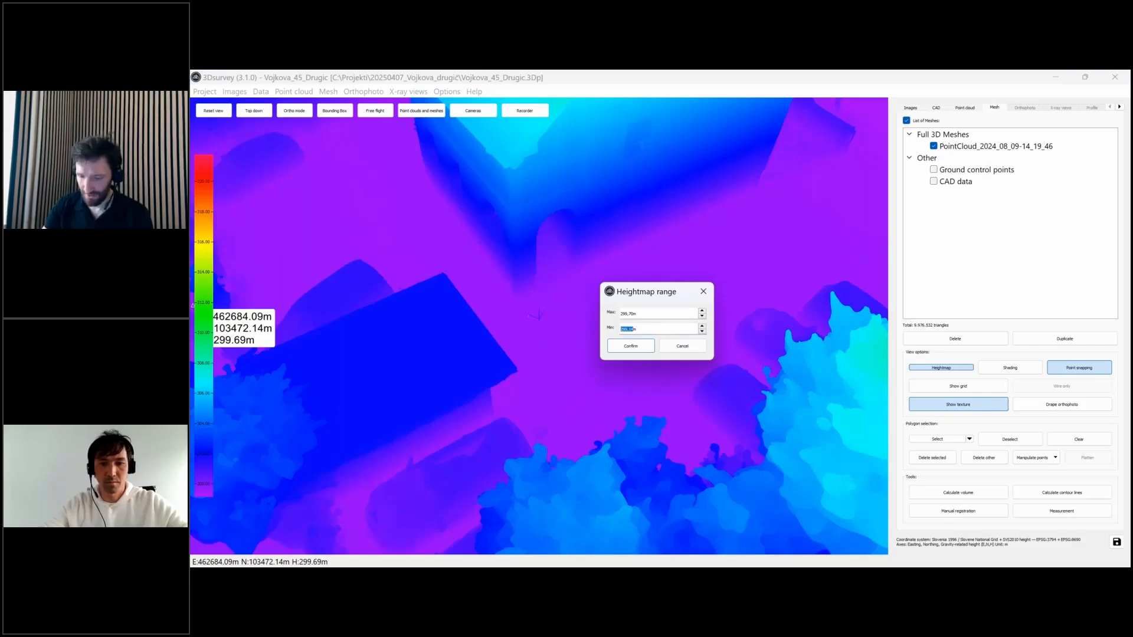
type("29")
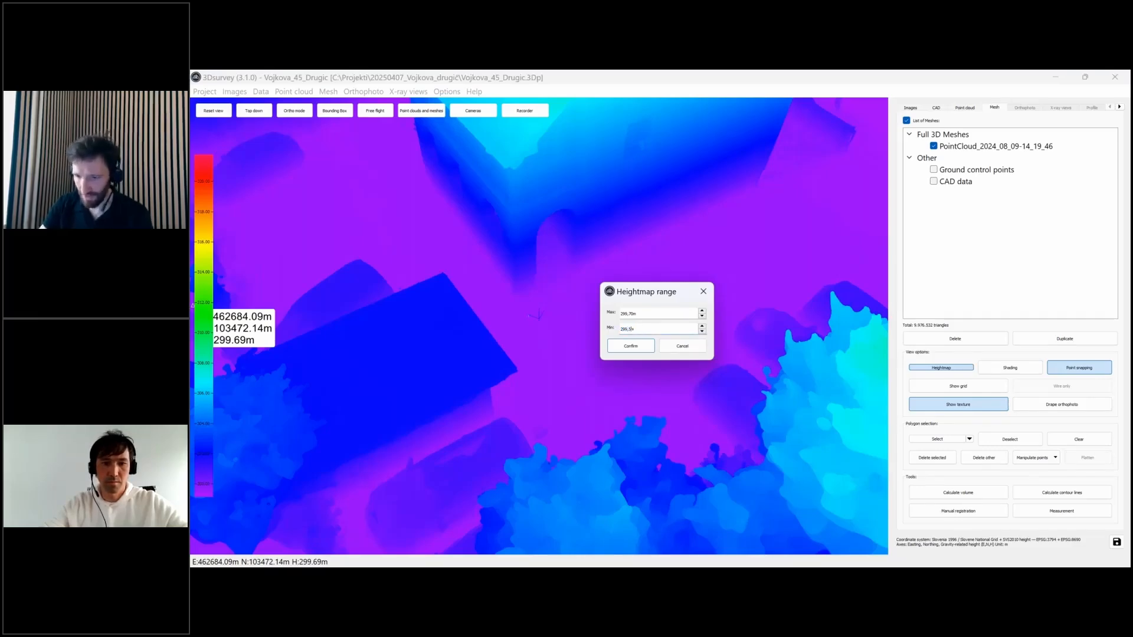
type("9,50")
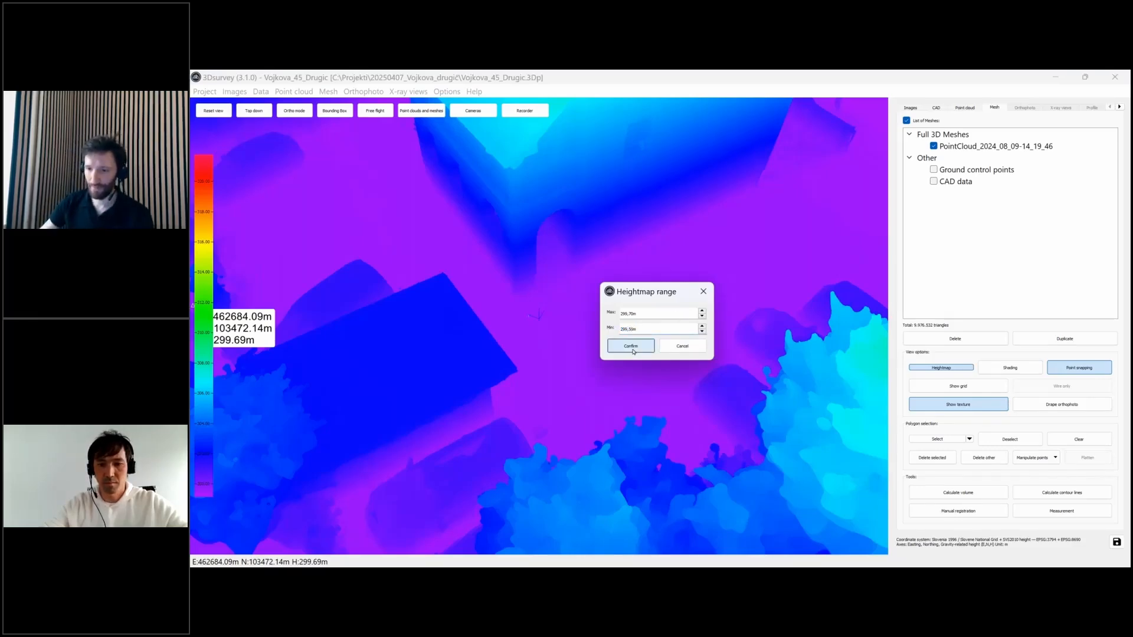
left_click(631, 346)
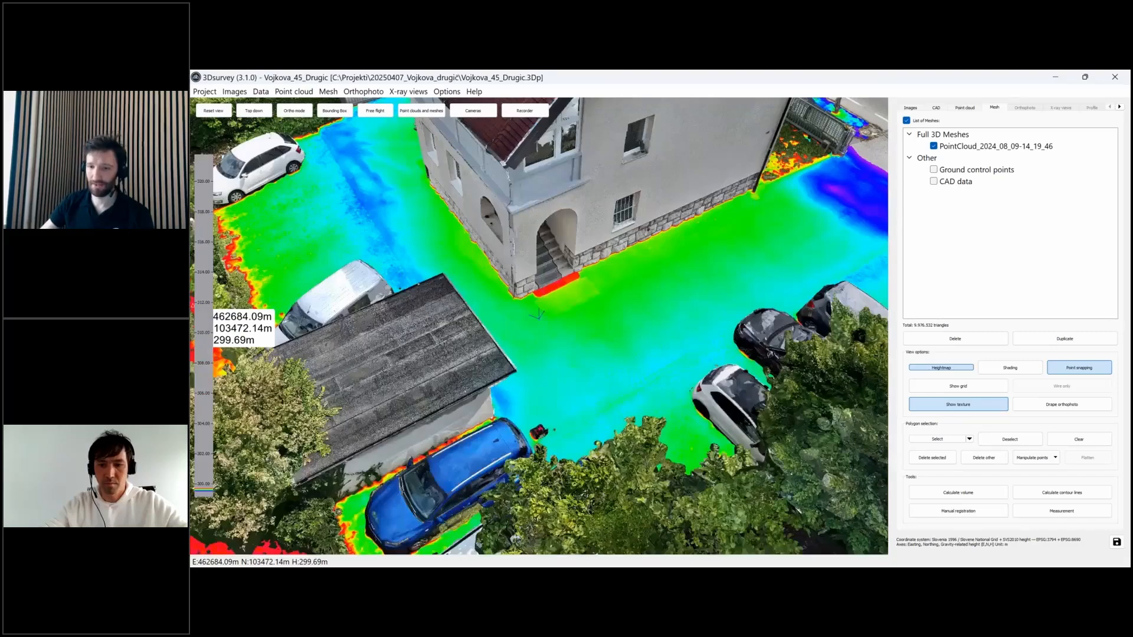
- Orbit and zoom onto the driveway to inspect the blue low channel by the van
scroll(632, 333, "down", 1)
mouse_move(633, 333)
left_mouse_down()
mouse_move(546, 290)
mouse_move(541, 319)
mouse_move(481, 395)
left_mouse_up()
mouse_move(496, 343)
left_mouse_down()
mouse_move(581, 333)
mouse_move(486, 348)
mouse_move(488, 327)
mouse_move(508, 317)
mouse_move(472, 354)
mouse_move(564, 352)
mouse_move(555, 263)
mouse_move(570, 205)
mouse_move(359, 247)
mouse_move(597, 244)
mouse_move(401, 299)
mouse_move(458, 311)
mouse_move(421, 282)
mouse_move(739, 370)
mouse_move(599, 255)
mouse_move(611, 251)
mouse_move(685, 301)
mouse_move(593, 237)
mouse_move(629, 263)
mouse_move(632, 306)
mouse_move(597, 200)
left_mouse_up()
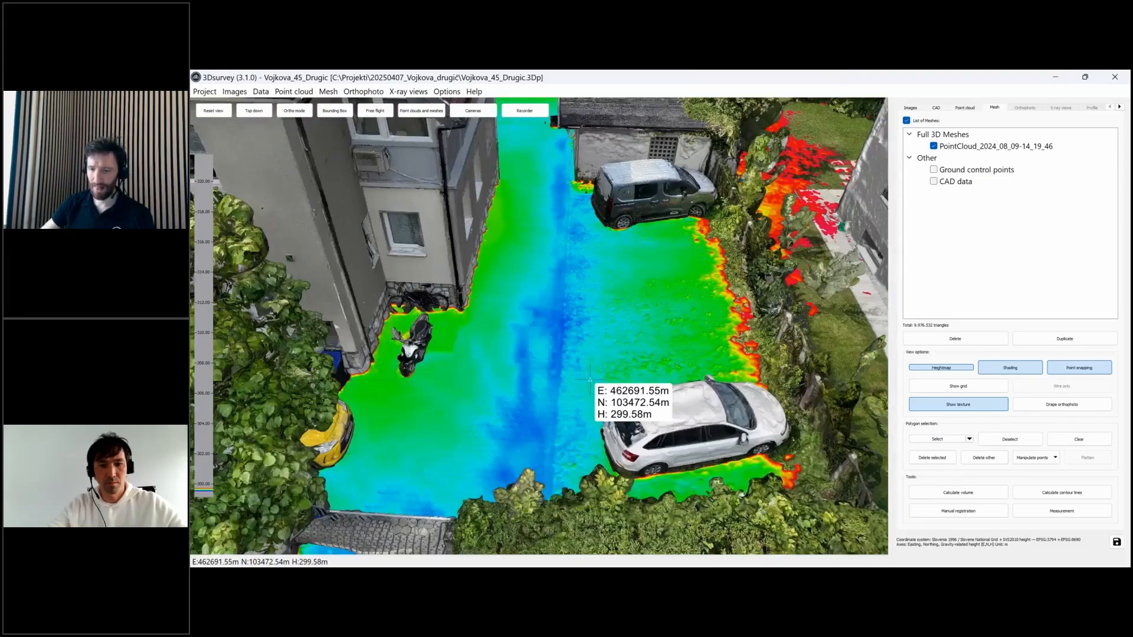
left_click_drag(590, 380, 534, 377)
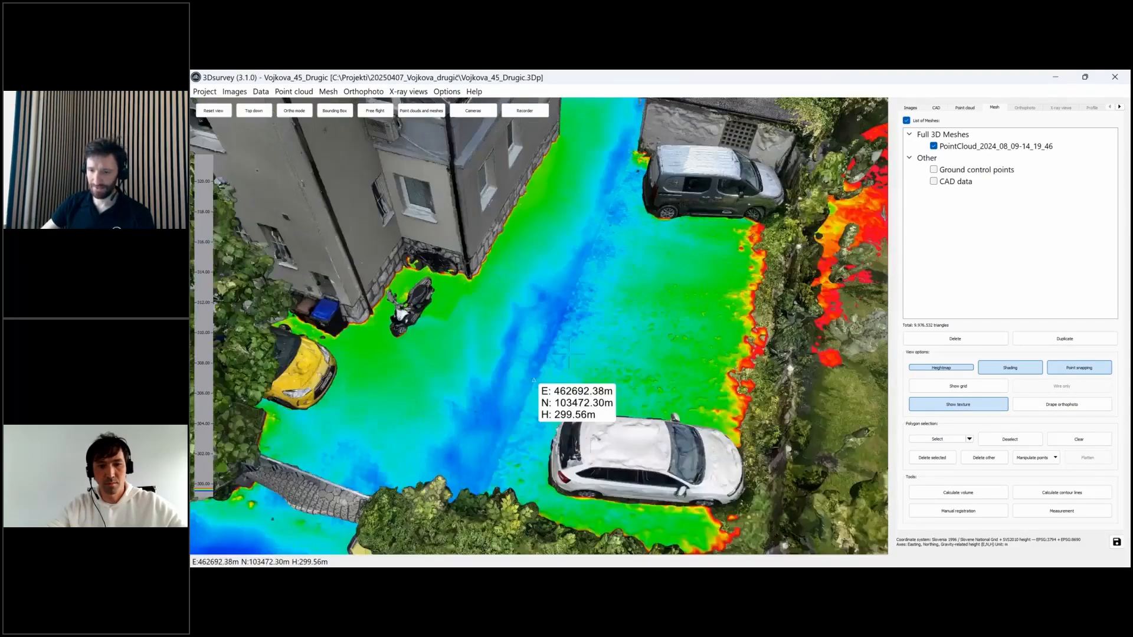
scroll(620, 410, "up", 2)
left_click_drag(619, 407, 523, 341)
scroll(531, 333, "up", 5)
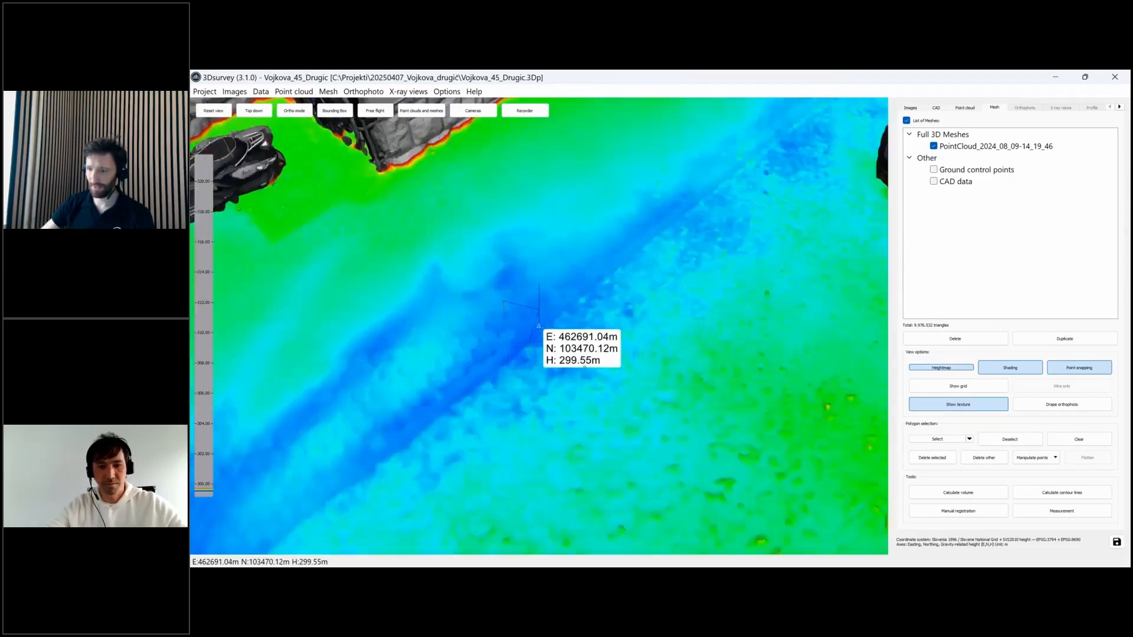
- Turn off Heightmap colouring and look low along the drain at the plain textured paving
left_click(962, 368)
scroll(693, 354, "up", 3)
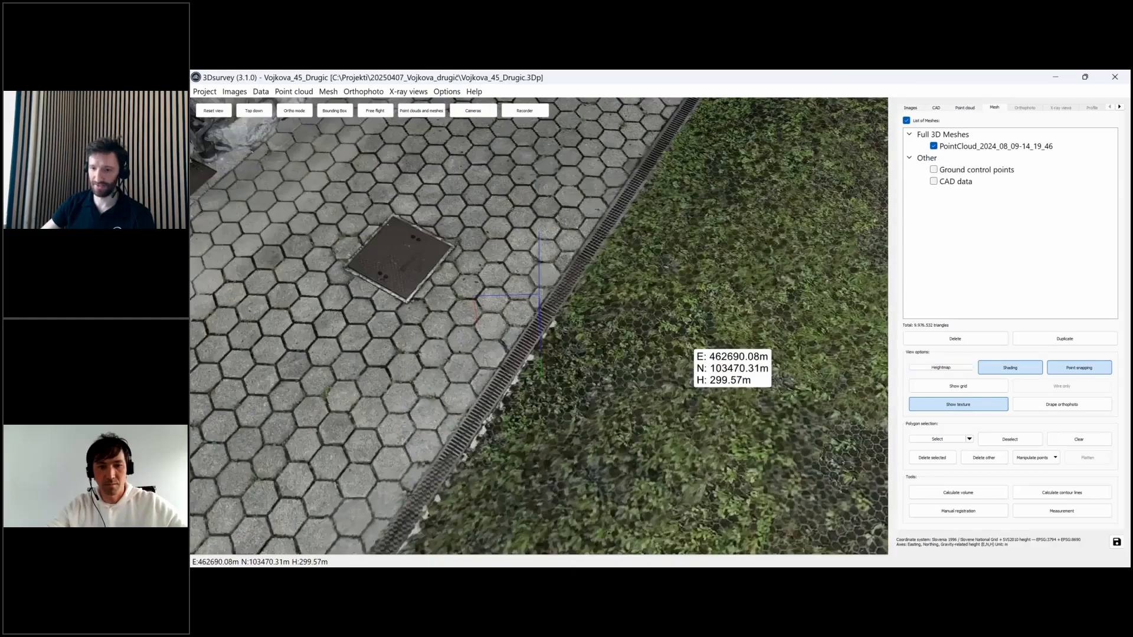
mouse_move(592, 319)
left_mouse_down()
mouse_move(621, 304)
mouse_move(581, 328)
left_mouse_up()
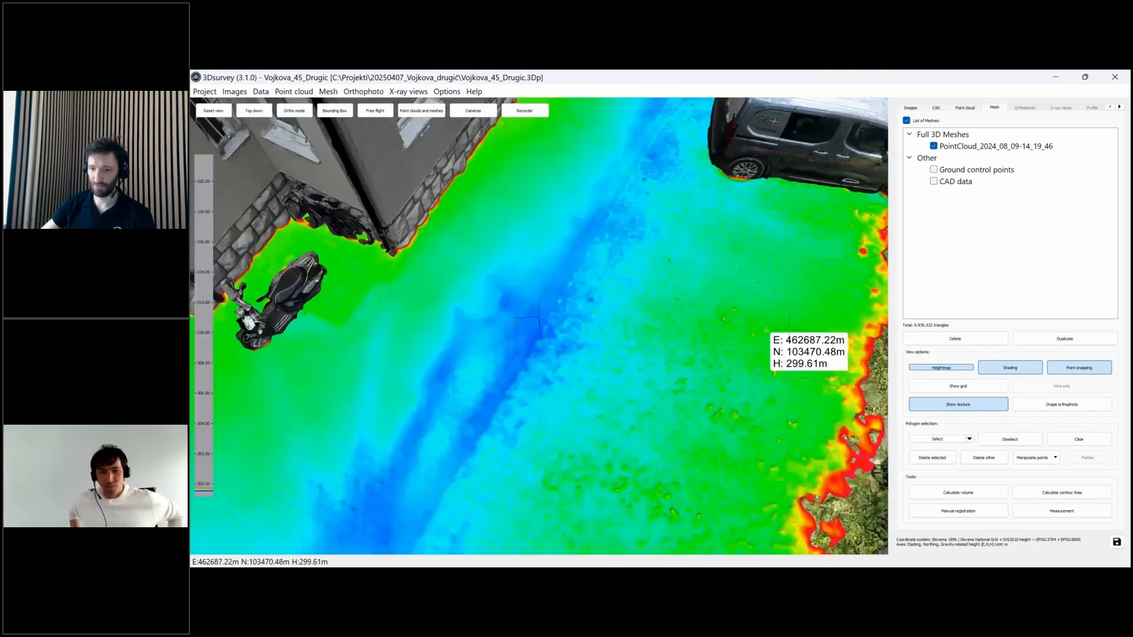
scroll(538, 321, "down", 3)
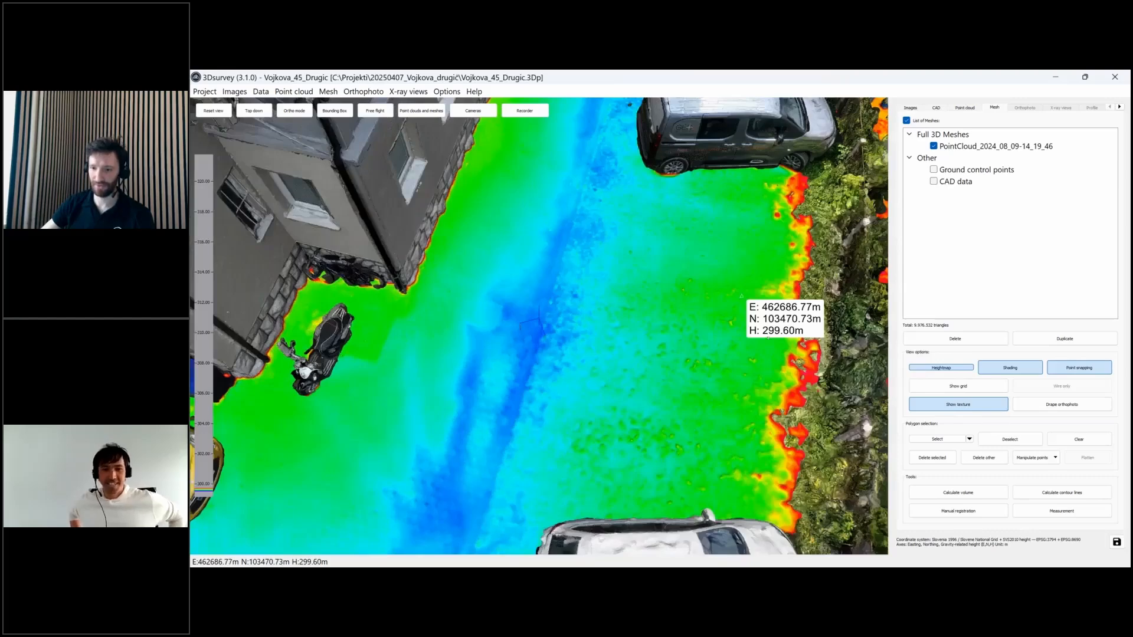
scroll(767, 337, "down", 2)
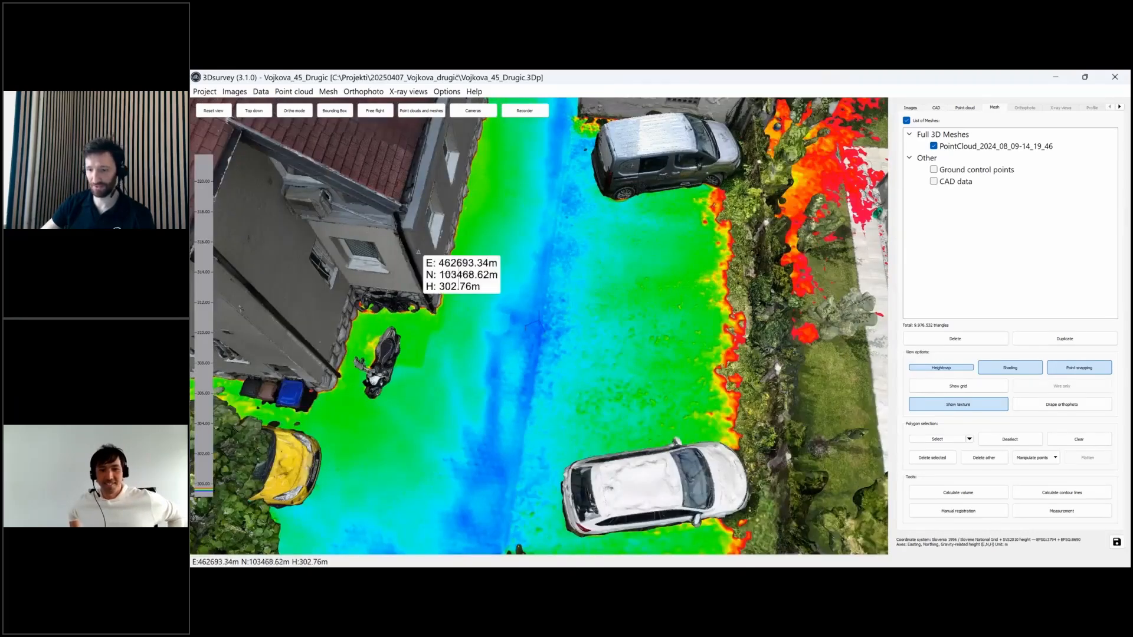
- Zoom out and orbit to frame the whole house and parking area from above
left_click_drag(534, 381, 657, 149)
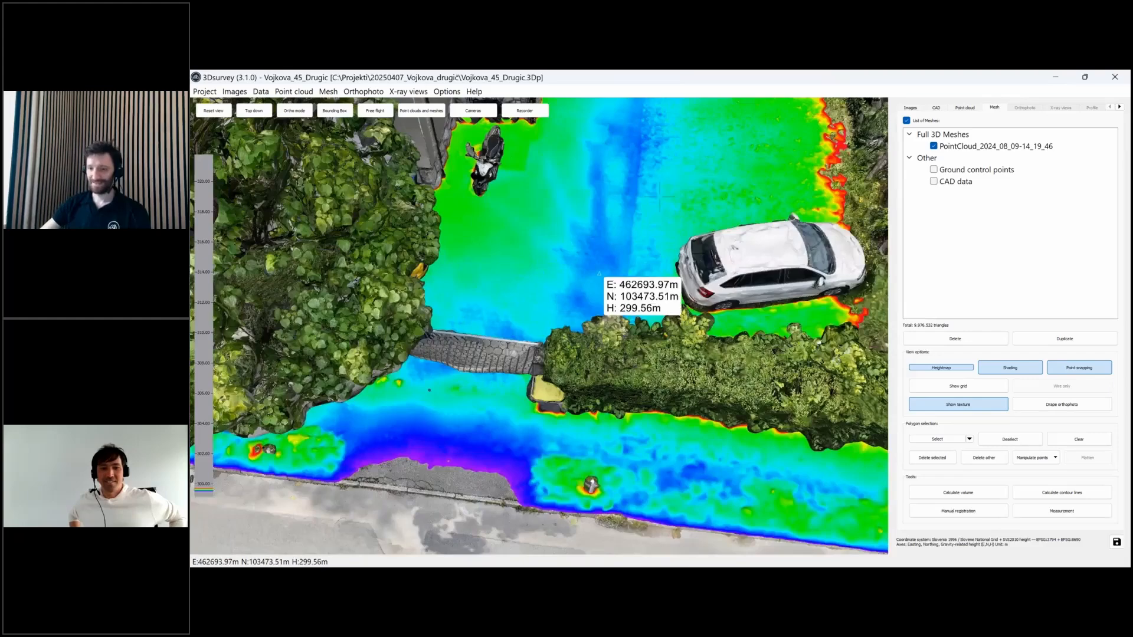
scroll(659, 196, "down", 1)
scroll(653, 210, "down", 2)
left_click_drag(653, 210, 682, 554)
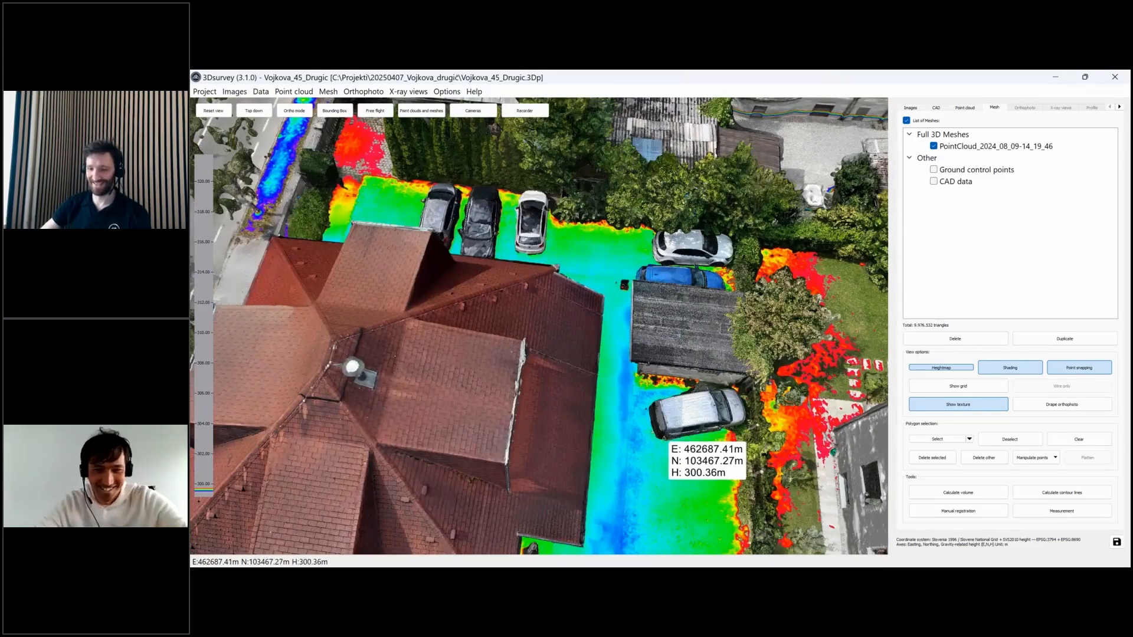
left_click_drag(667, 442, 405, 385)
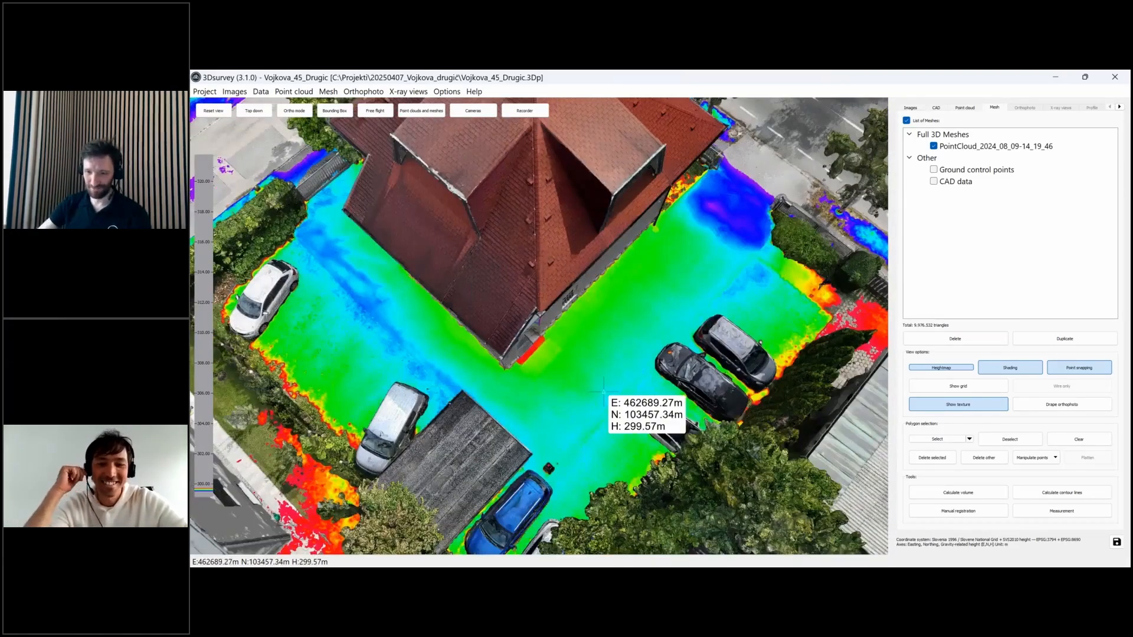
left_click_drag(593, 401, 511, 407)
left_click_drag(581, 386, 561, 379)
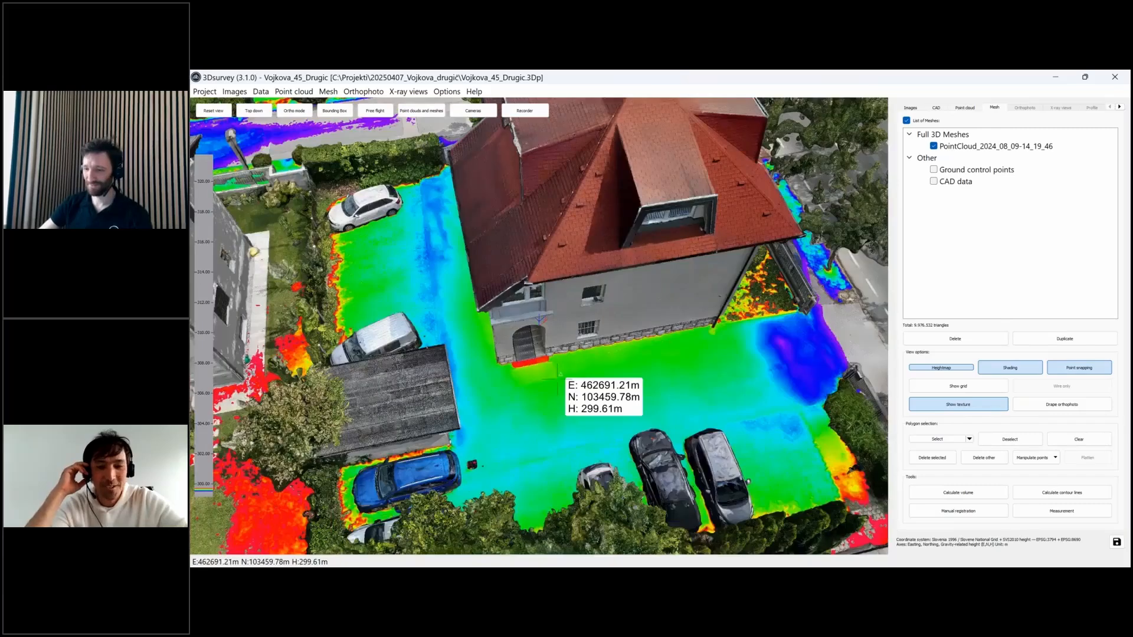
scroll(561, 379, "up", 2)
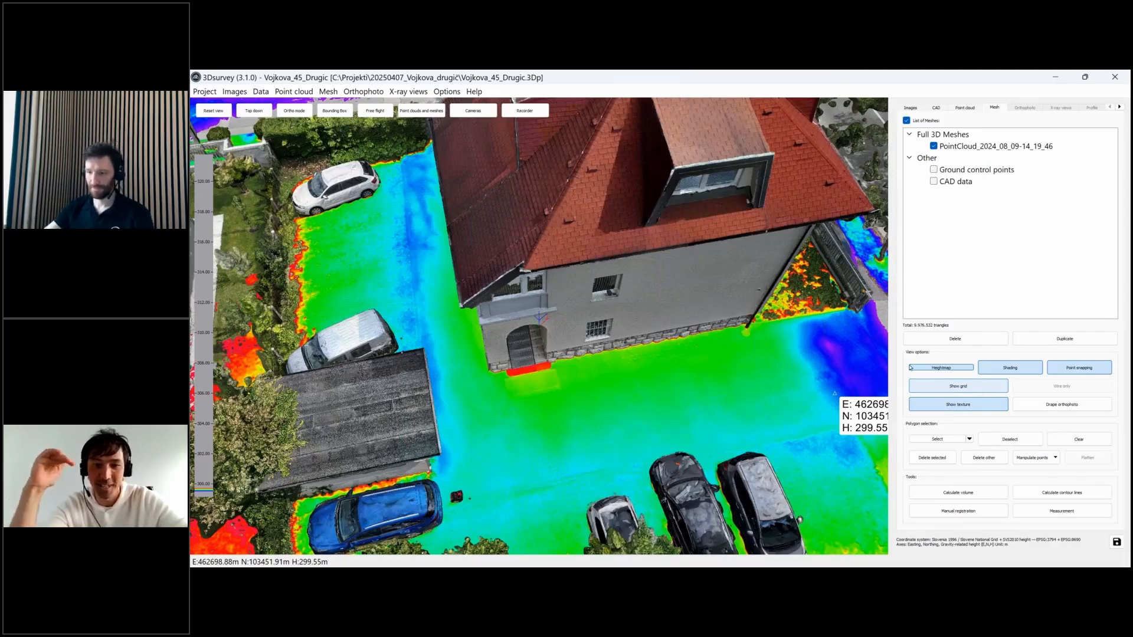
left_click(983, 388)
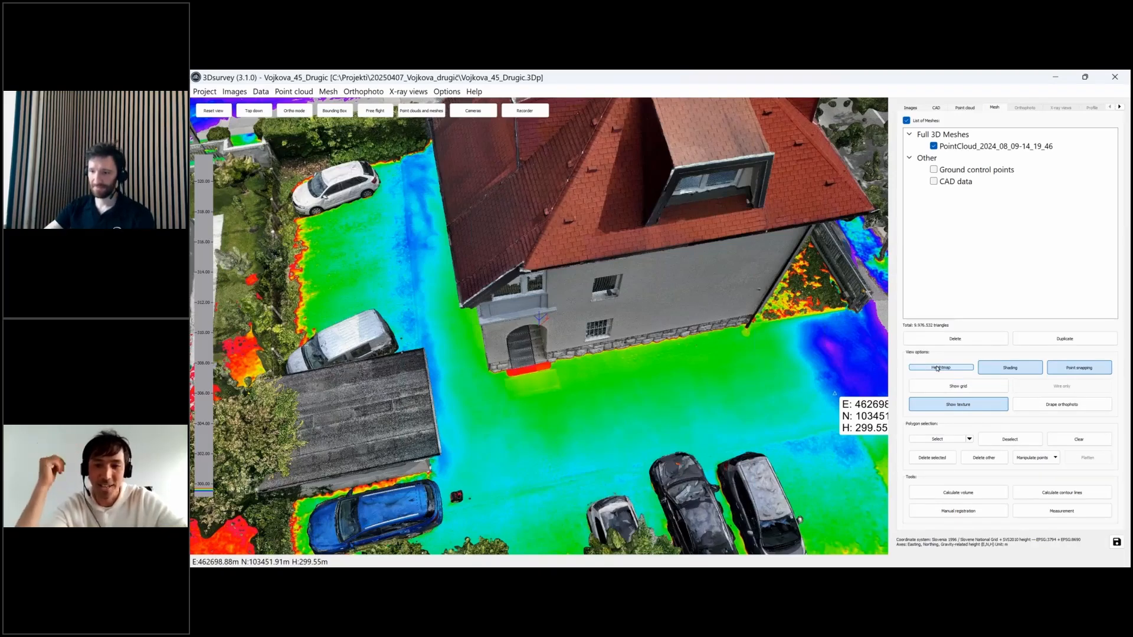
left_click(937, 368)
left_click(938, 368)
middle_click_drag(811, 383, 614, 387)
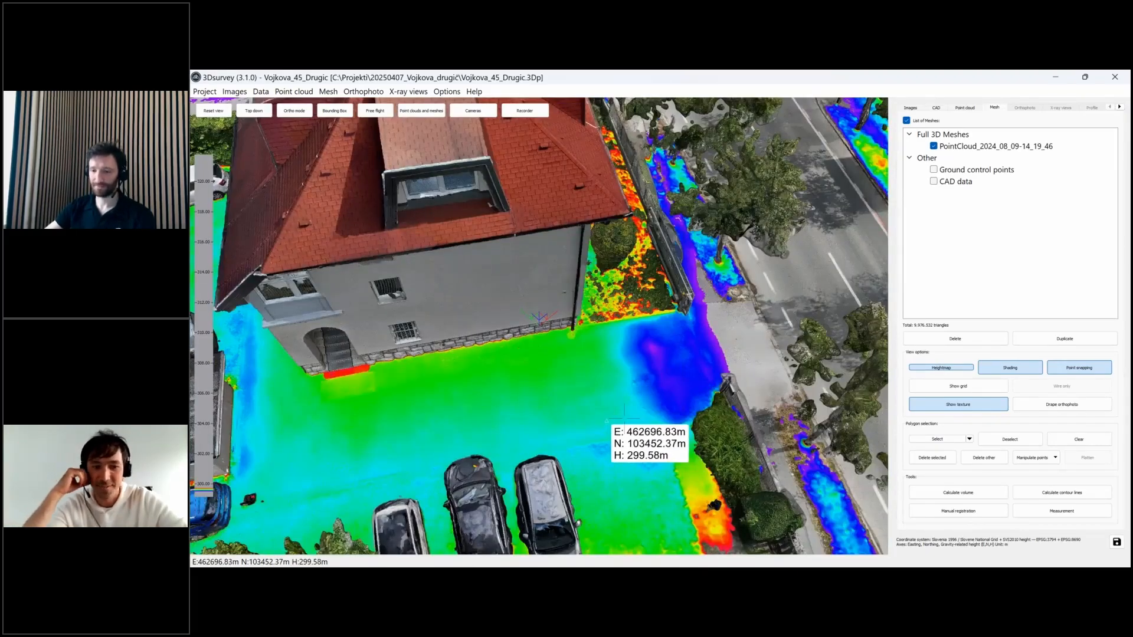
scroll(624, 417, "up", 1)
scroll(624, 418, "up", 6)
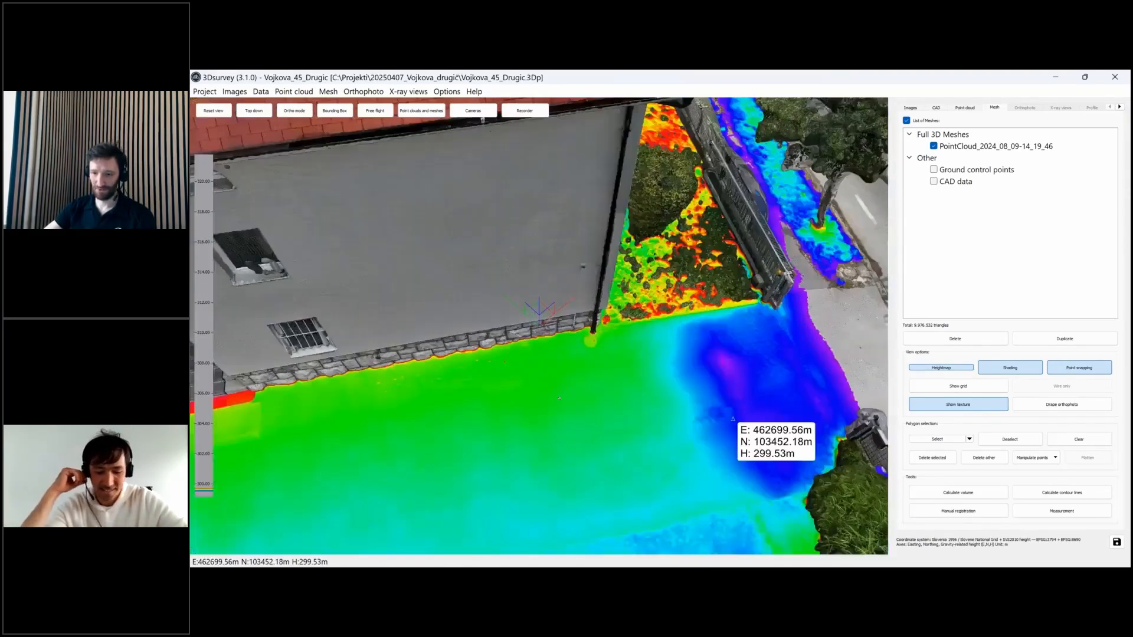
scroll(641, 432, "up", 6)
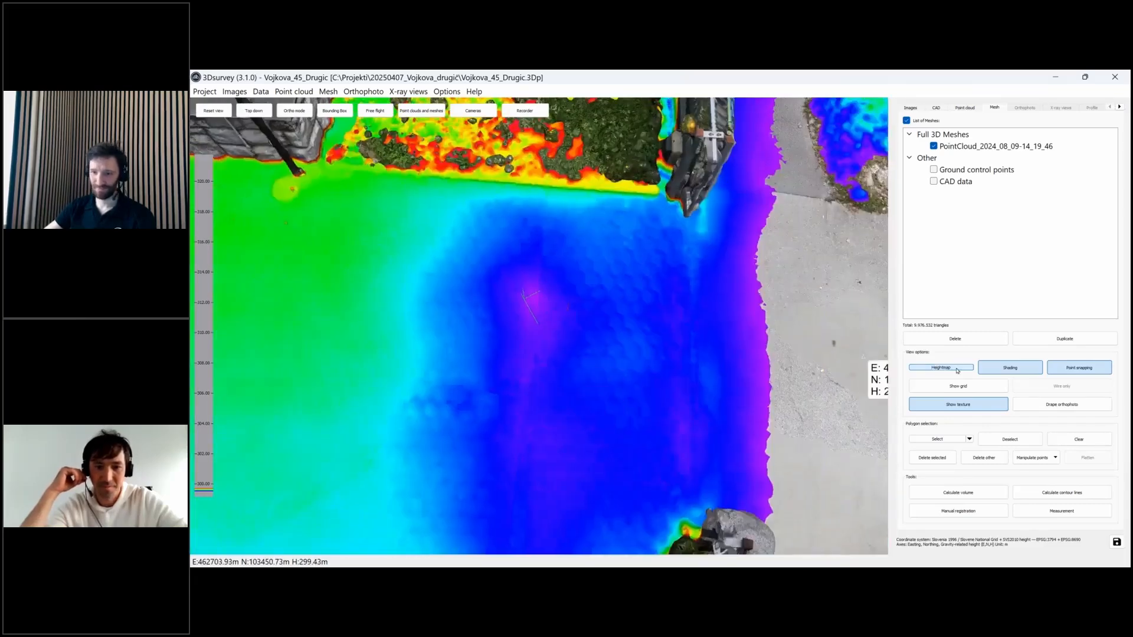
left_click(956, 369)
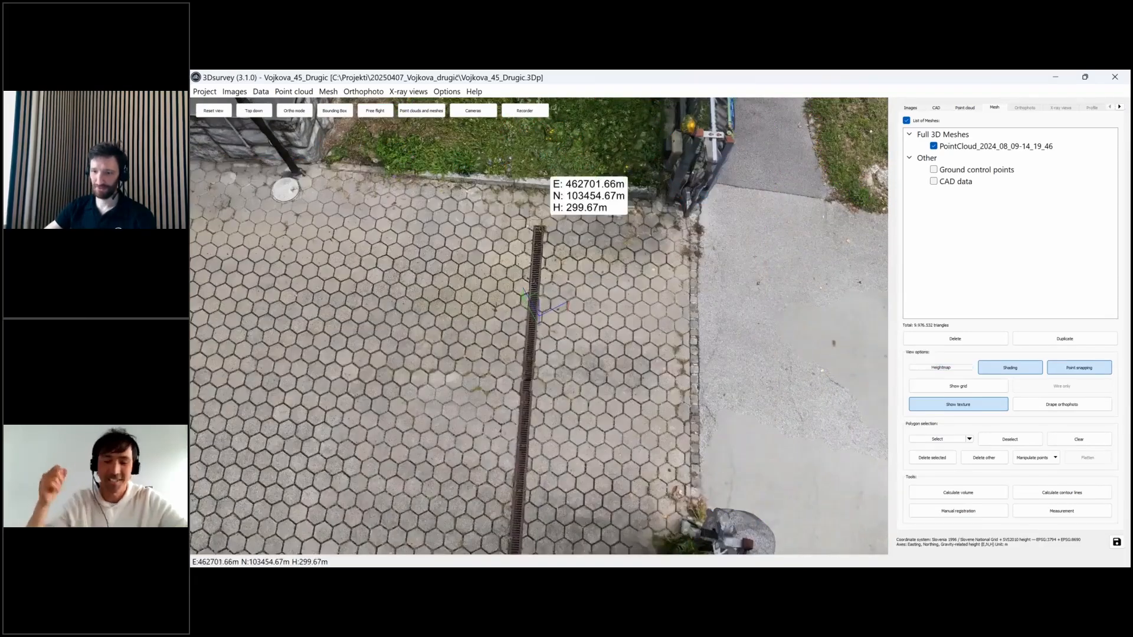
left_click(941, 367)
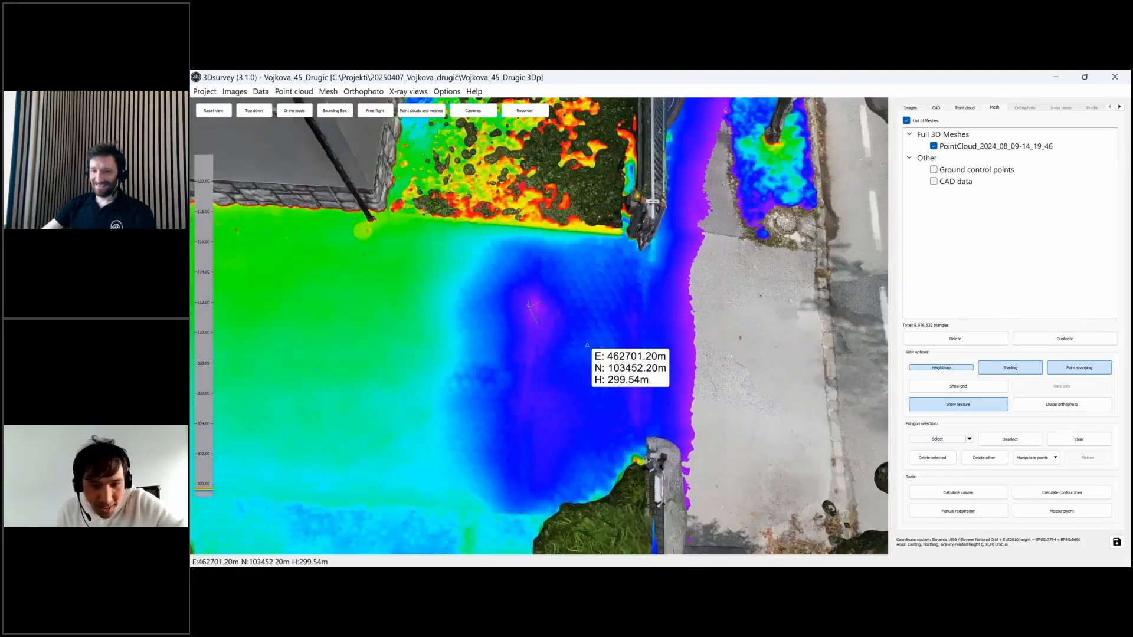
scroll(496, 333, "down", 2)
left_click_drag(470, 327, 752, 342)
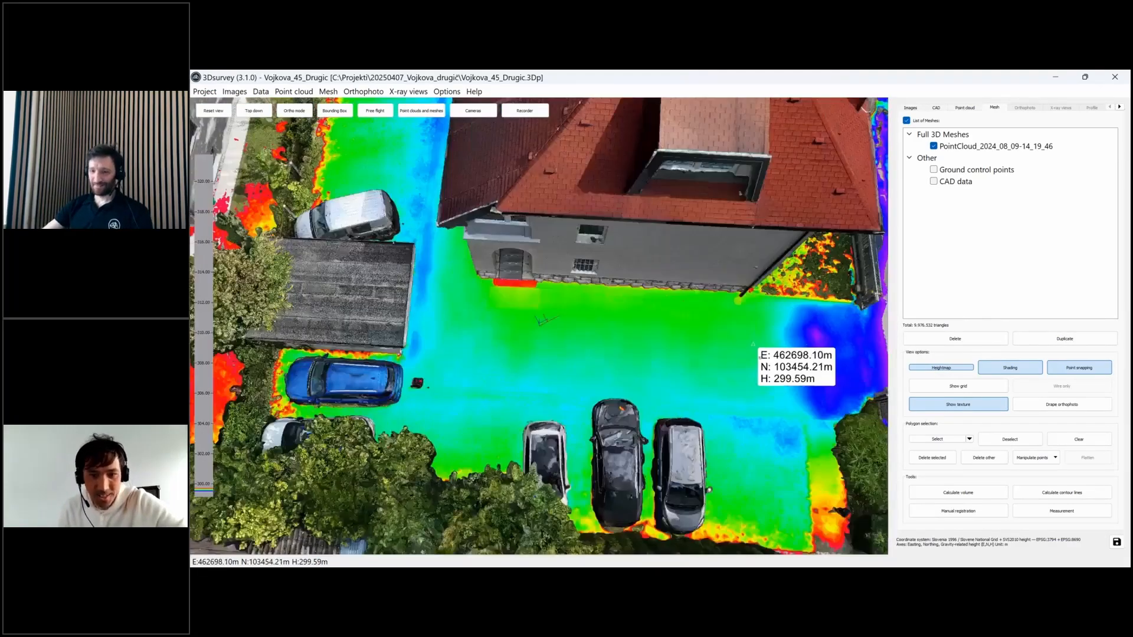
right_click_drag(752, 342, 622, 413)
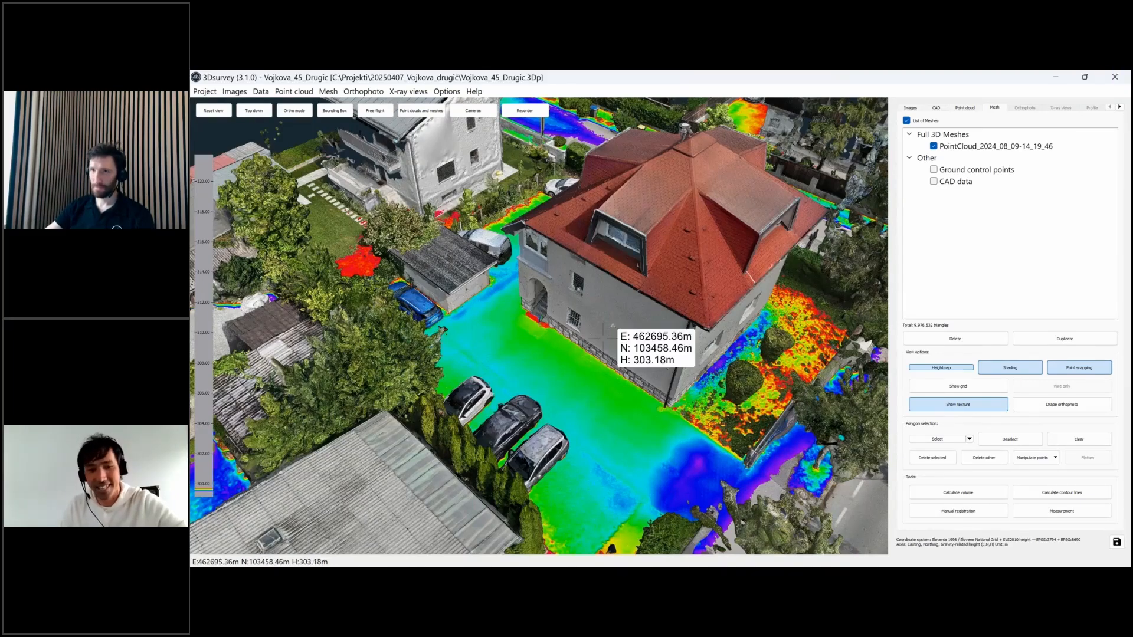
left_click_drag(572, 362, 708, 384)
mouse_move(779, 565)
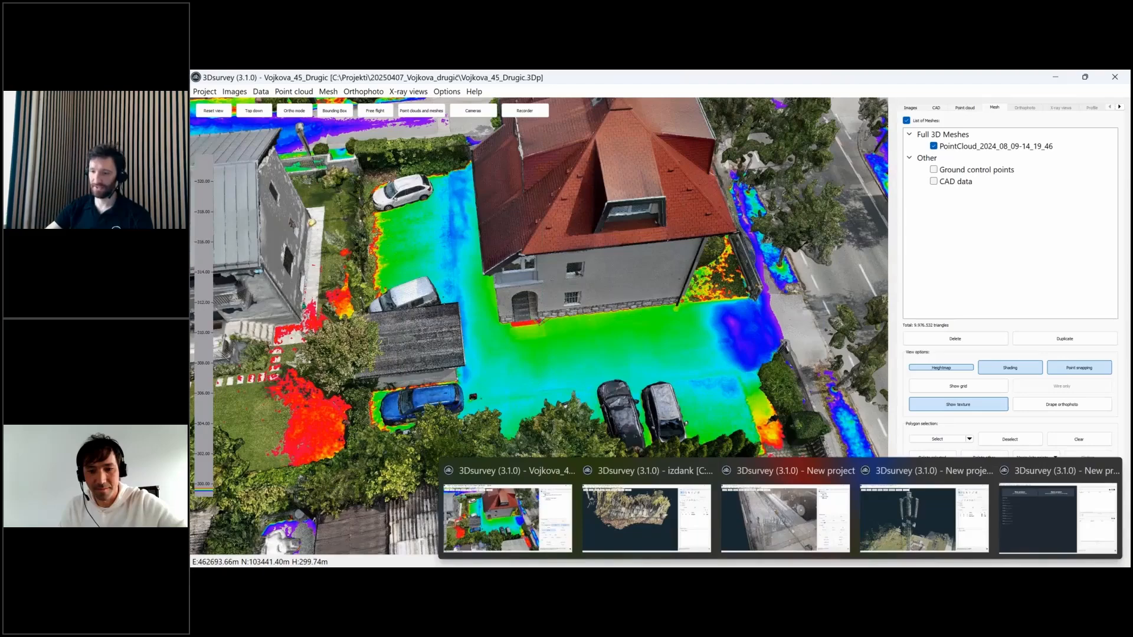
- Switch to the 'New project' window and orbit the facility point cloud along the walkway
mouse_move(778, 530)
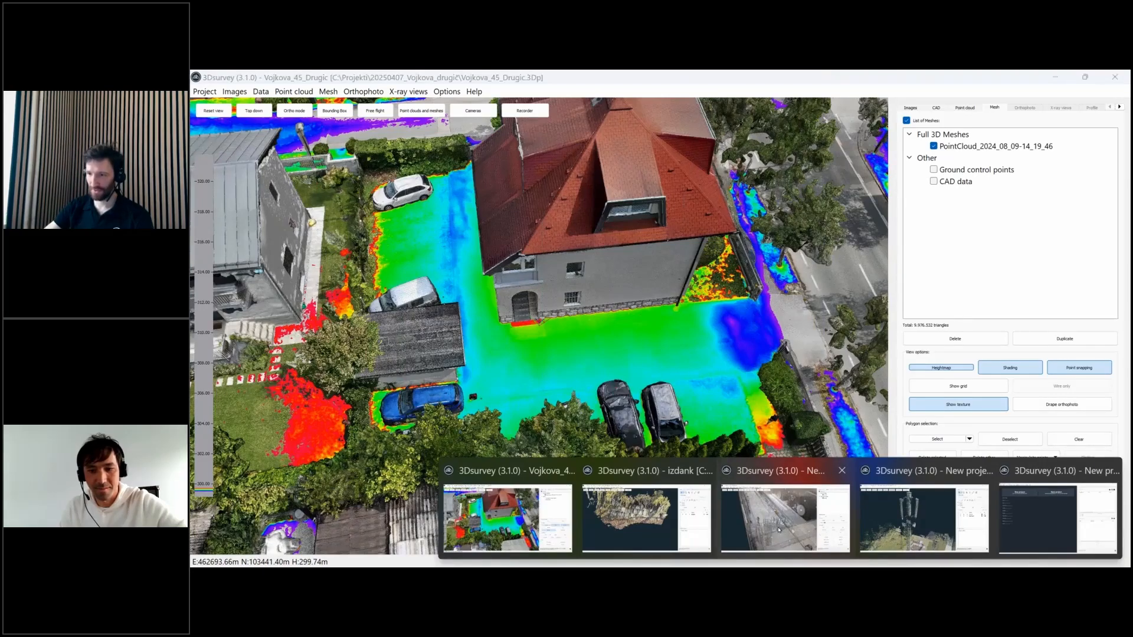
left_click(778, 530)
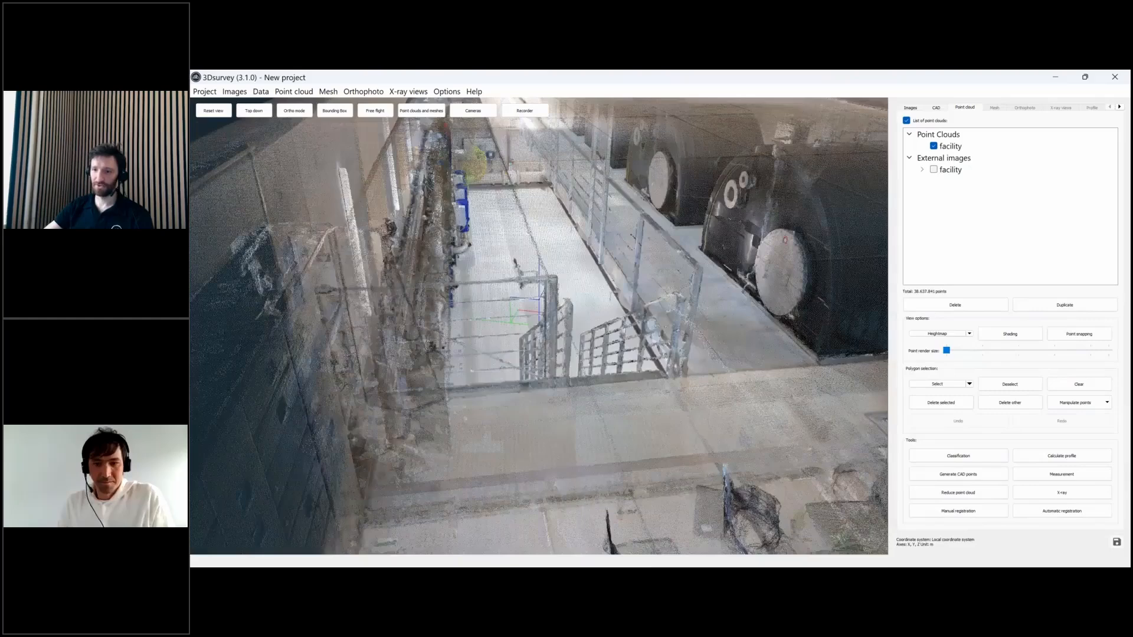
left_click_drag(754, 283, 625, 259)
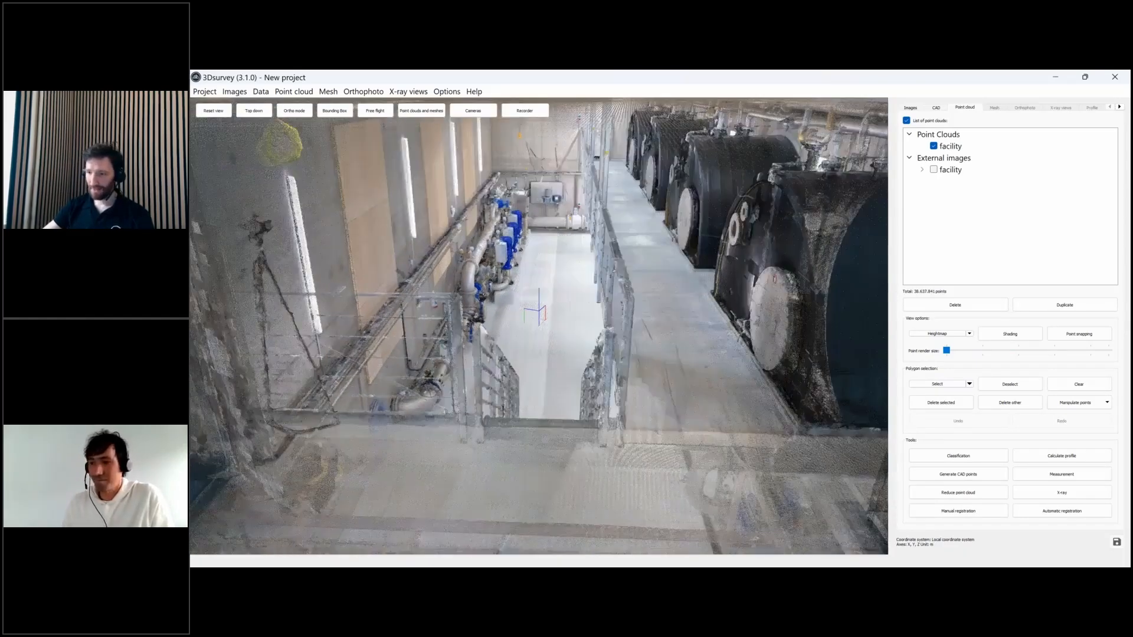
- Set the facility point cloud's colouring to Intensity and orbit toward the stairs and railings
left_click(938, 333)
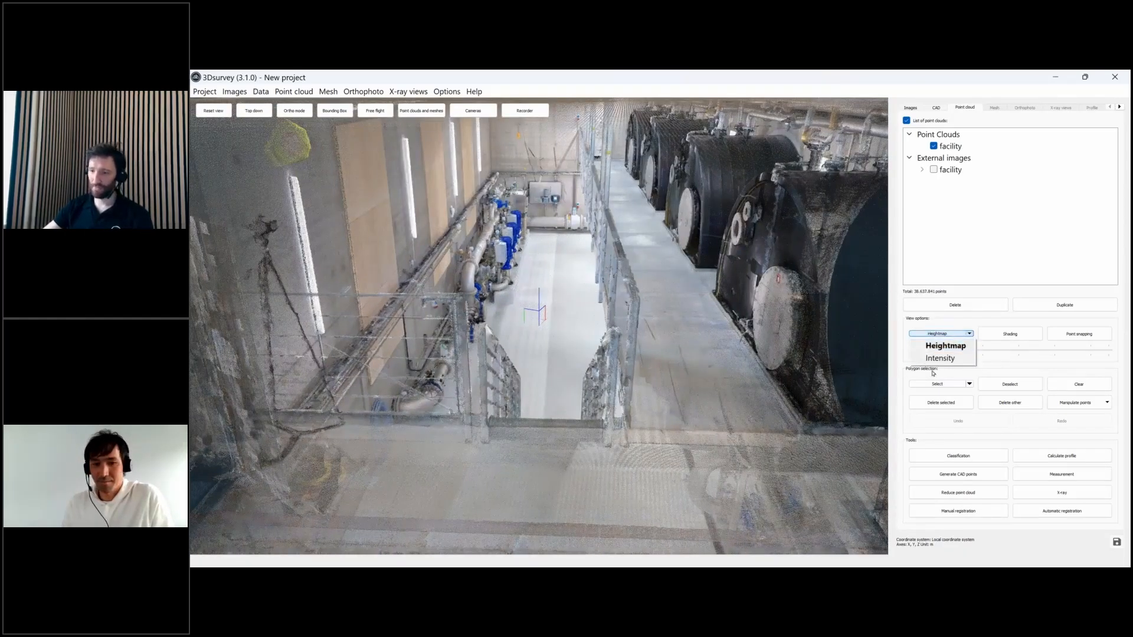
left_click(938, 360)
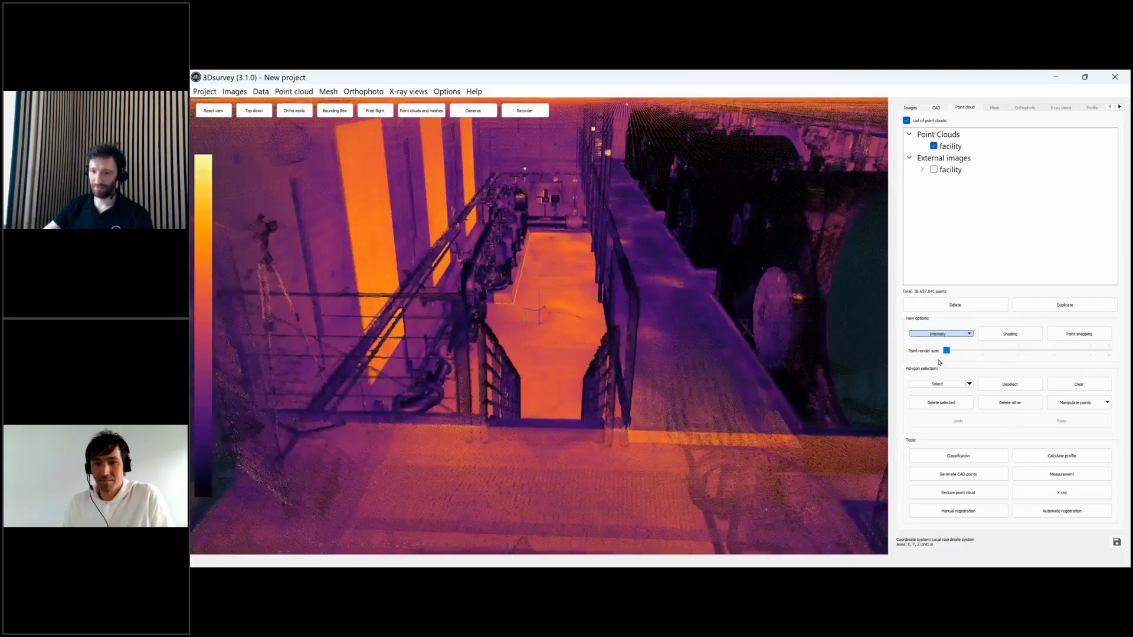
left_click_drag(674, 311, 590, 319)
- Set the intensity colour range minimum to 50%, keeping the maximum at 100%
left_click(208, 333)
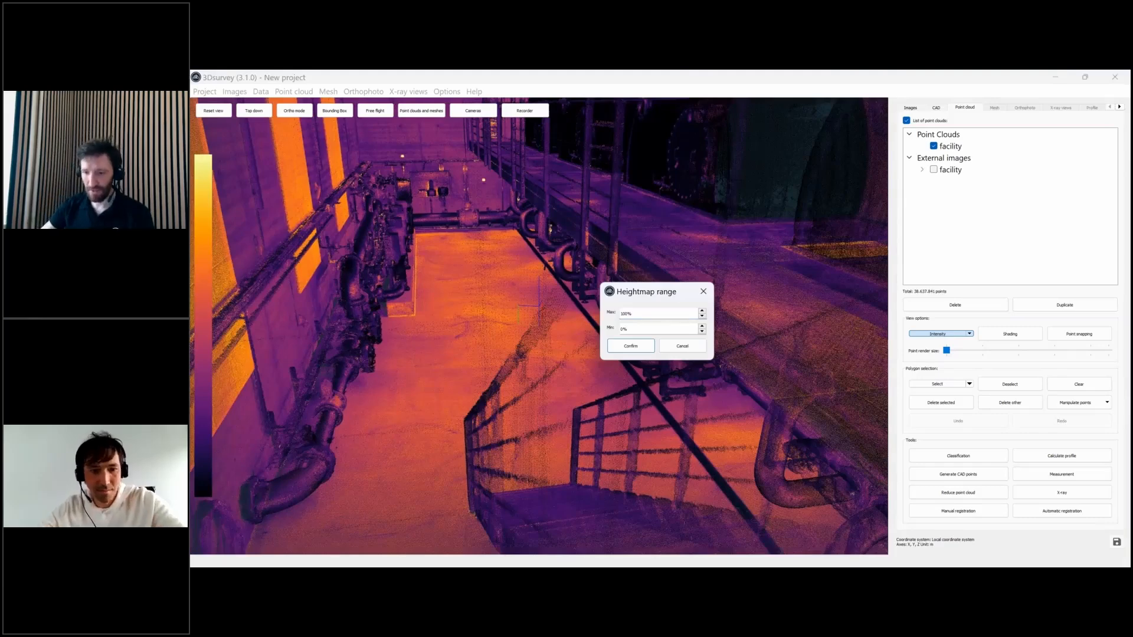
key("Tab")
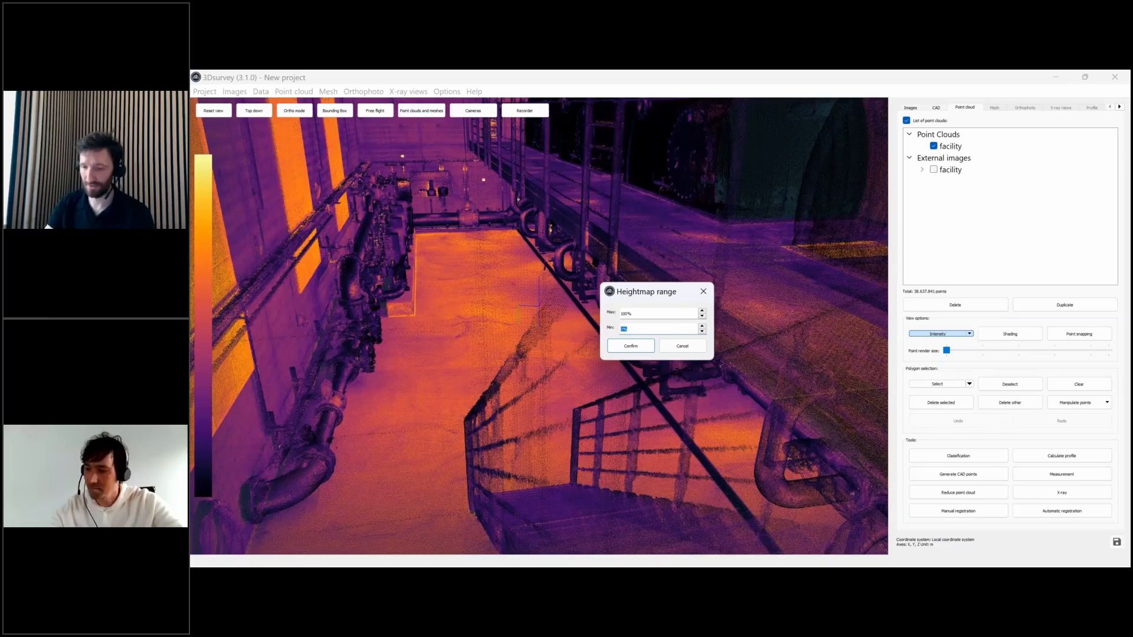
type("50")
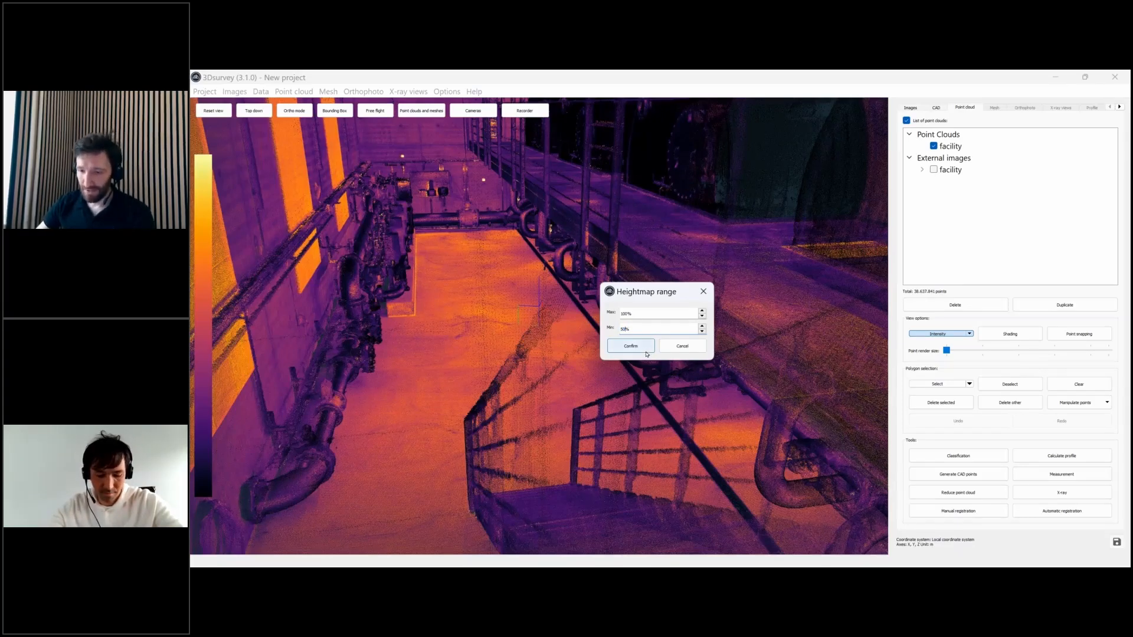
left_click(643, 349)
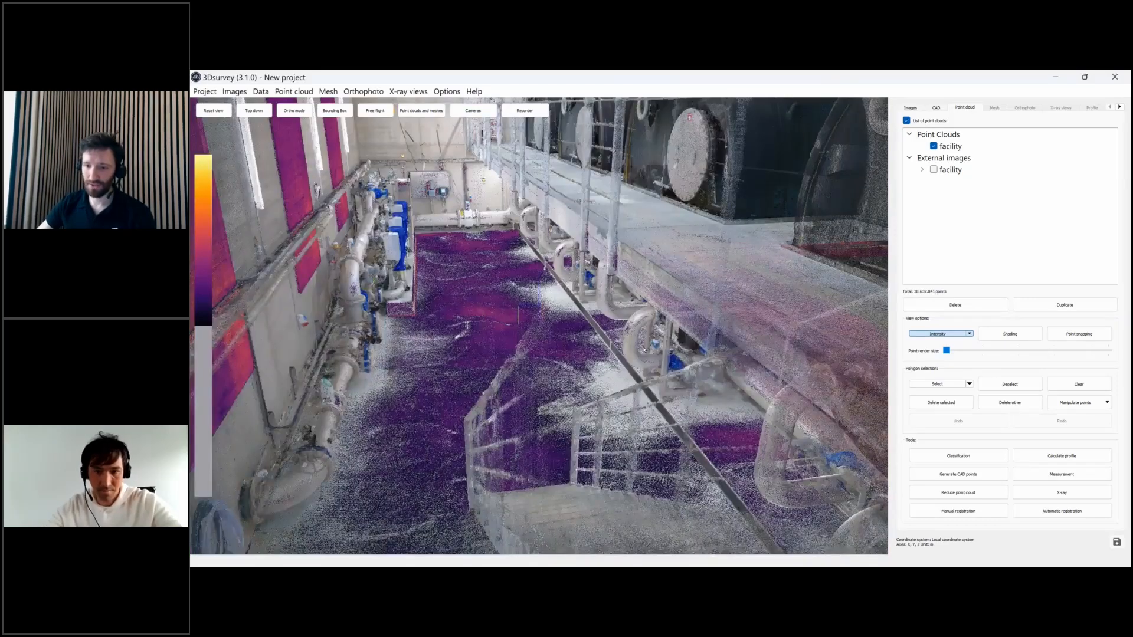
- Orbit through the facility corridor to view the roof, pumps, pipe wall and ladder
left_click_drag(643, 349, 669, 349)
left_click_drag(539, 310, 534, 266)
scroll(540, 326, "down", 4)
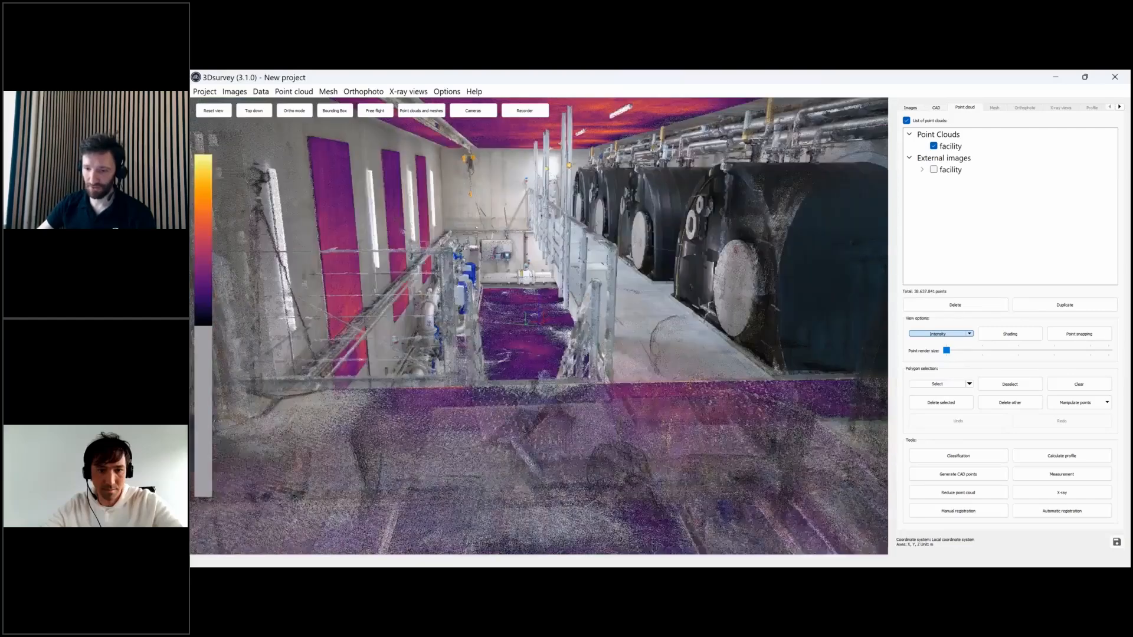
middle_click_drag(534, 317, 584, 436)
left_click_drag(499, 269, 500, 263)
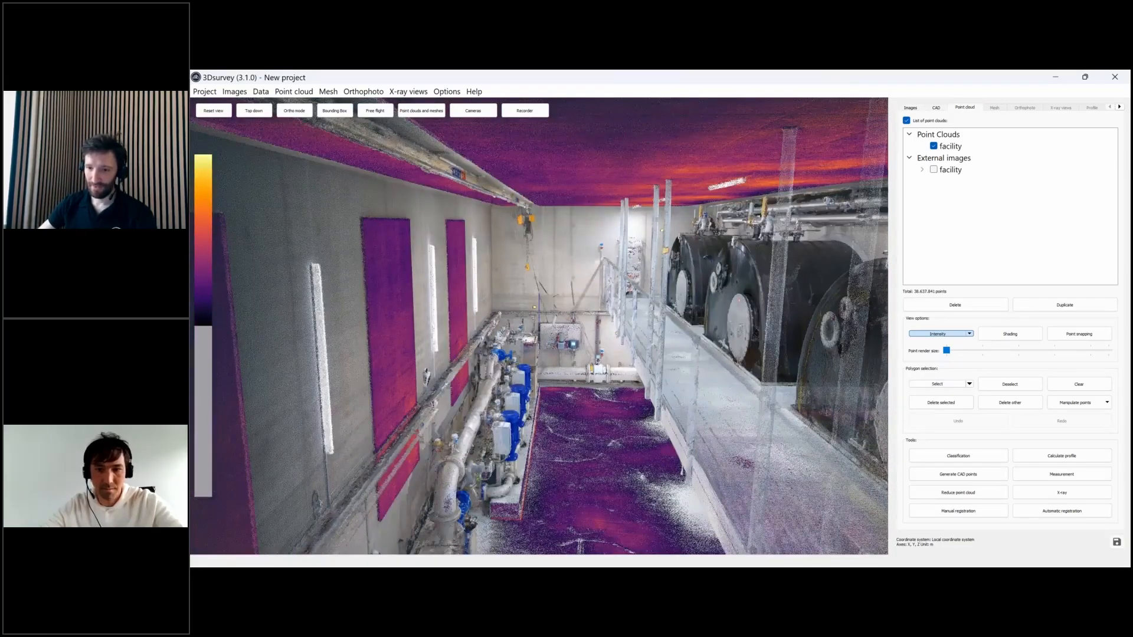
left_click_drag(534, 306, 649, 284)
left_click_drag(839, 403, 844, 472)
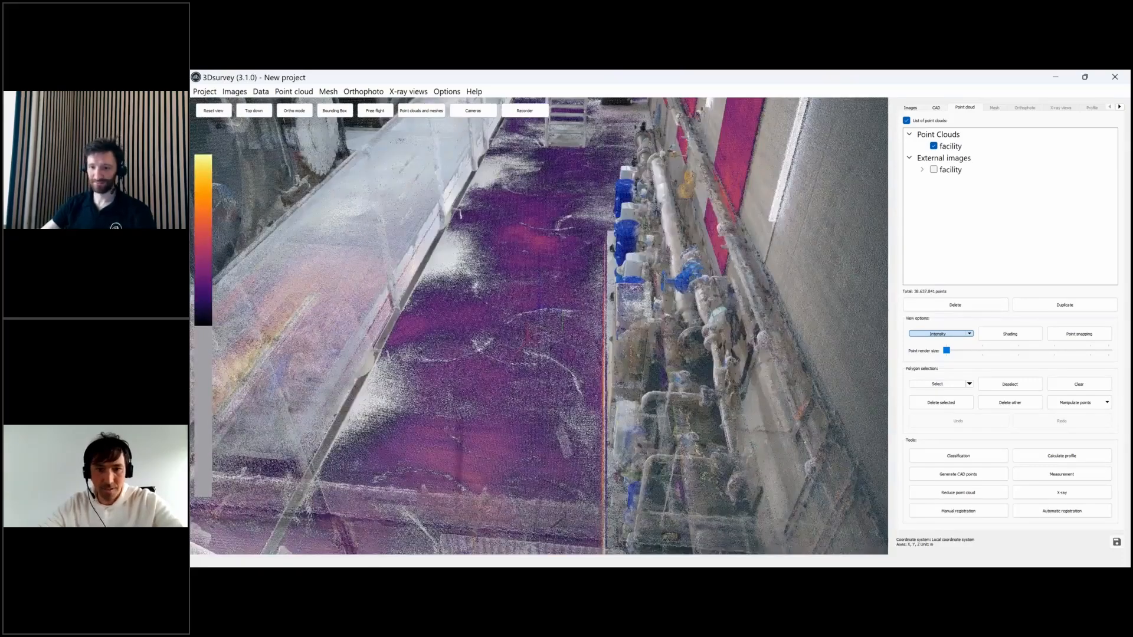
scroll(625, 314, "up", 2)
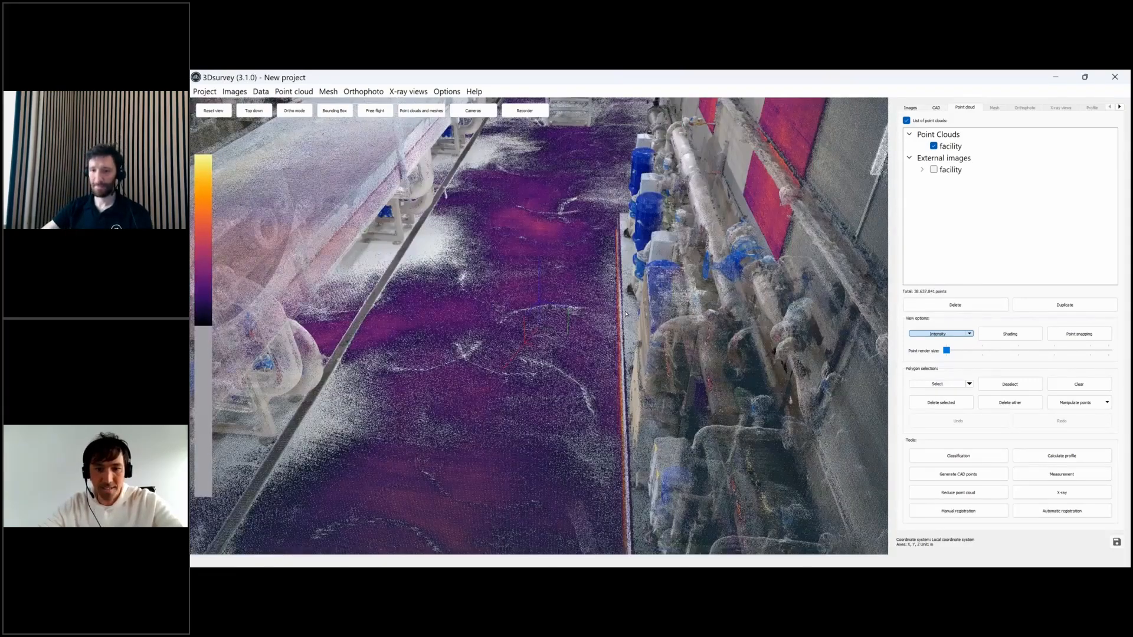
left_click_drag(625, 314, 608, 298)
- Cycle the point cloud through several colormaps, ending on the purple and orange scheme
left_click(207, 230)
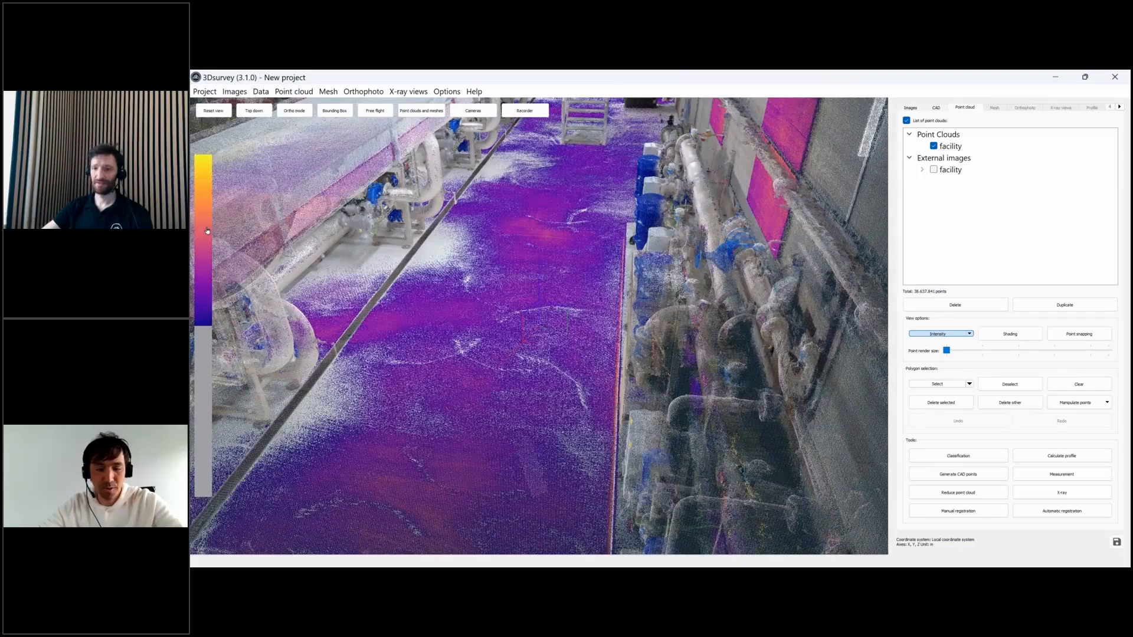
left_click(207, 231)
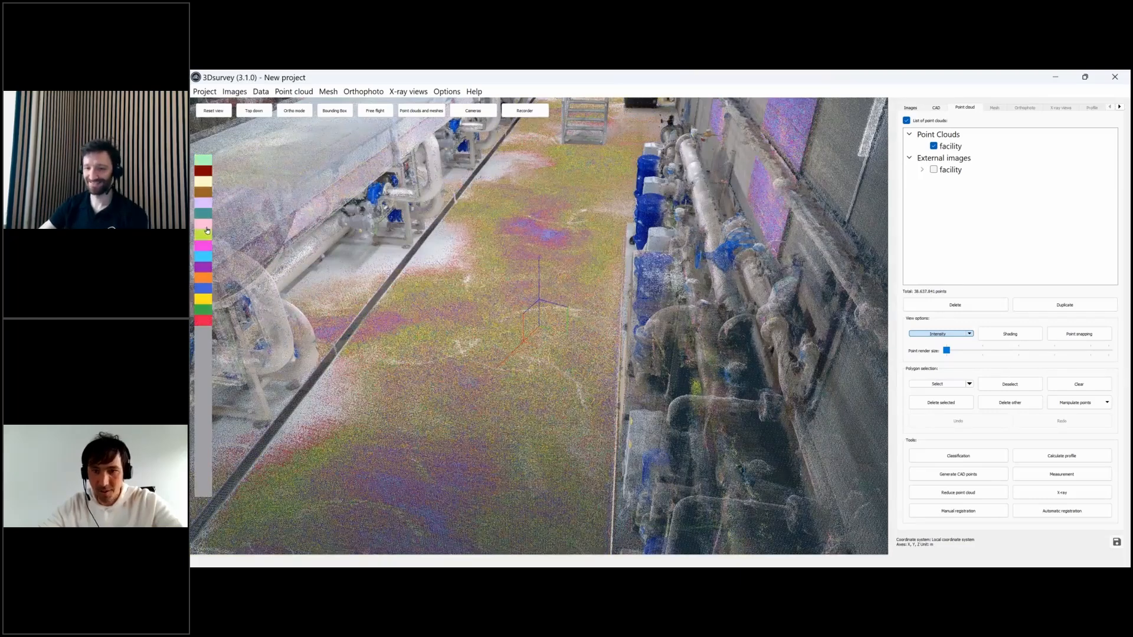
left_click(207, 230)
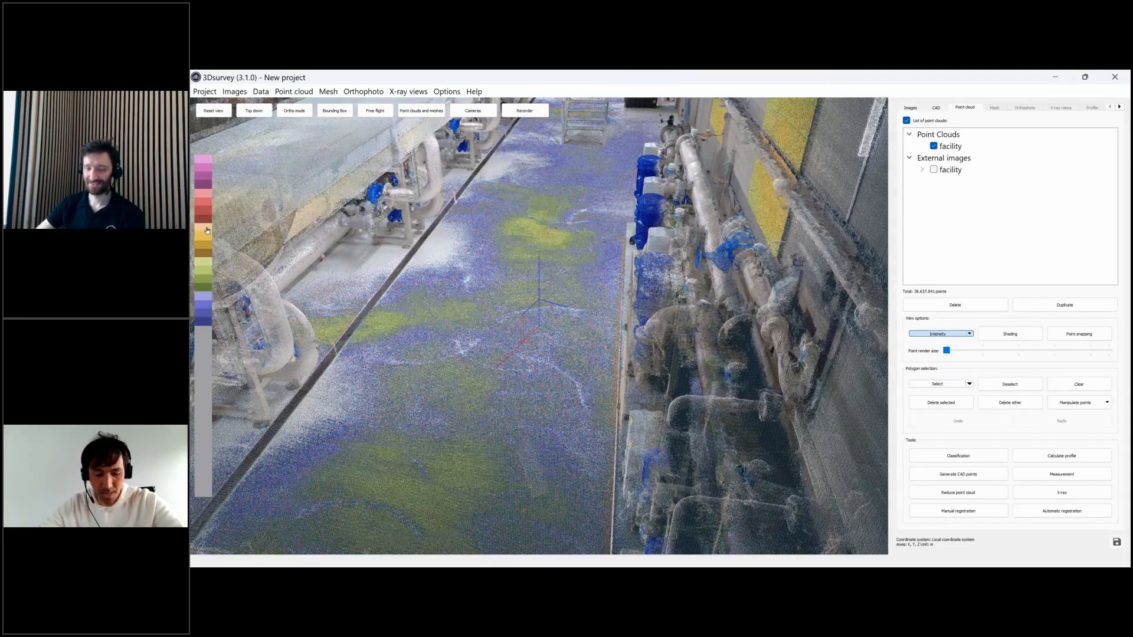
left_click(207, 231)
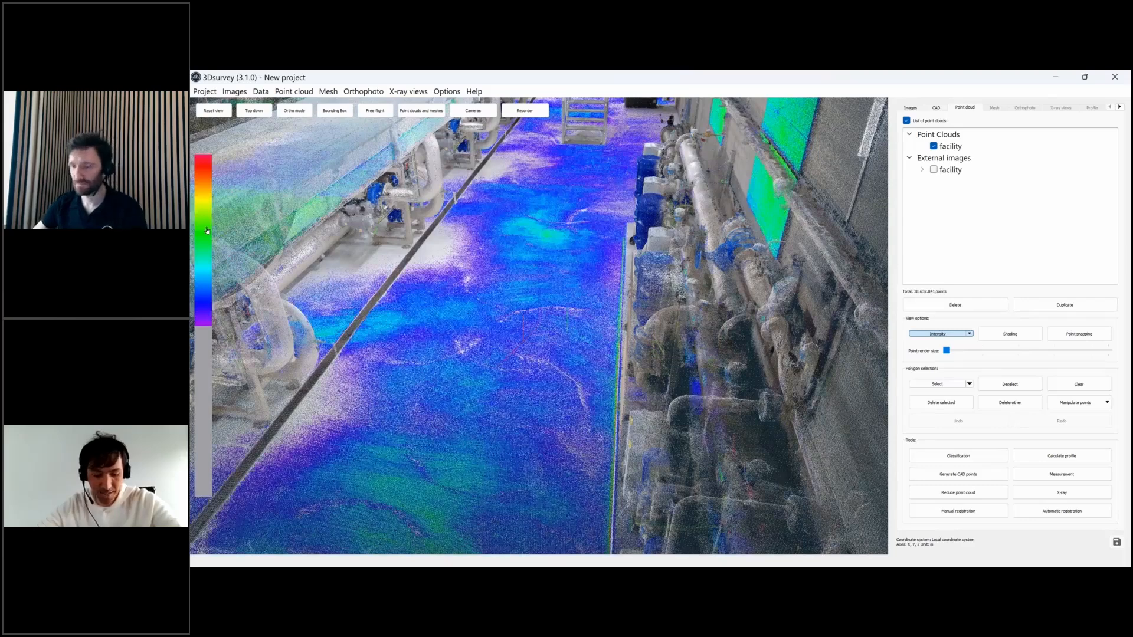
left_click(207, 231)
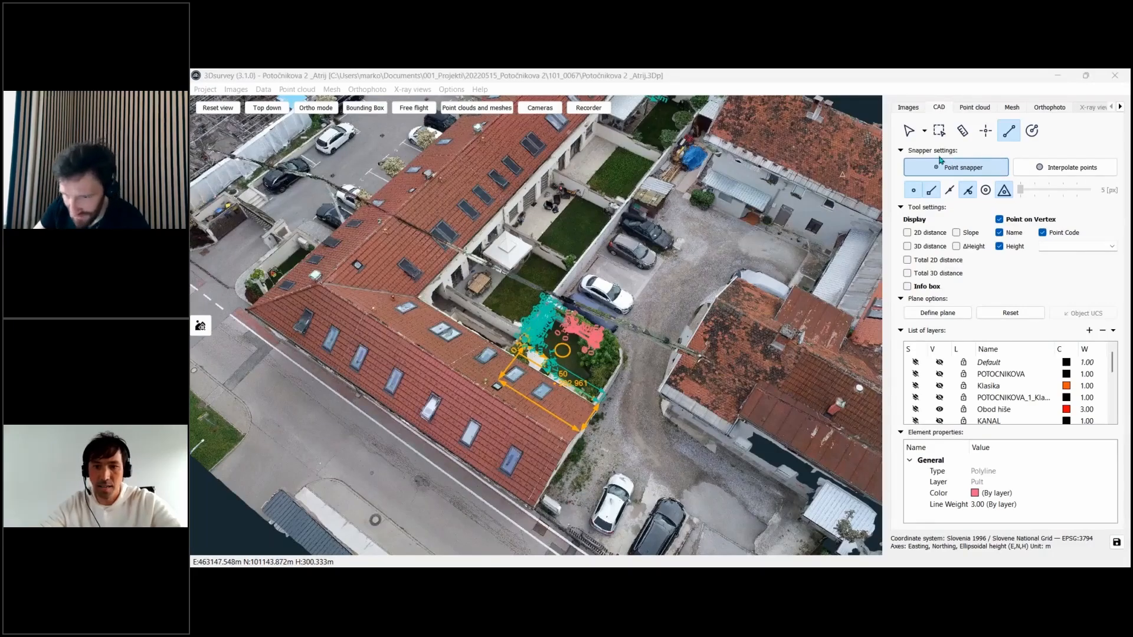
scroll(645, 331, "up", 3)
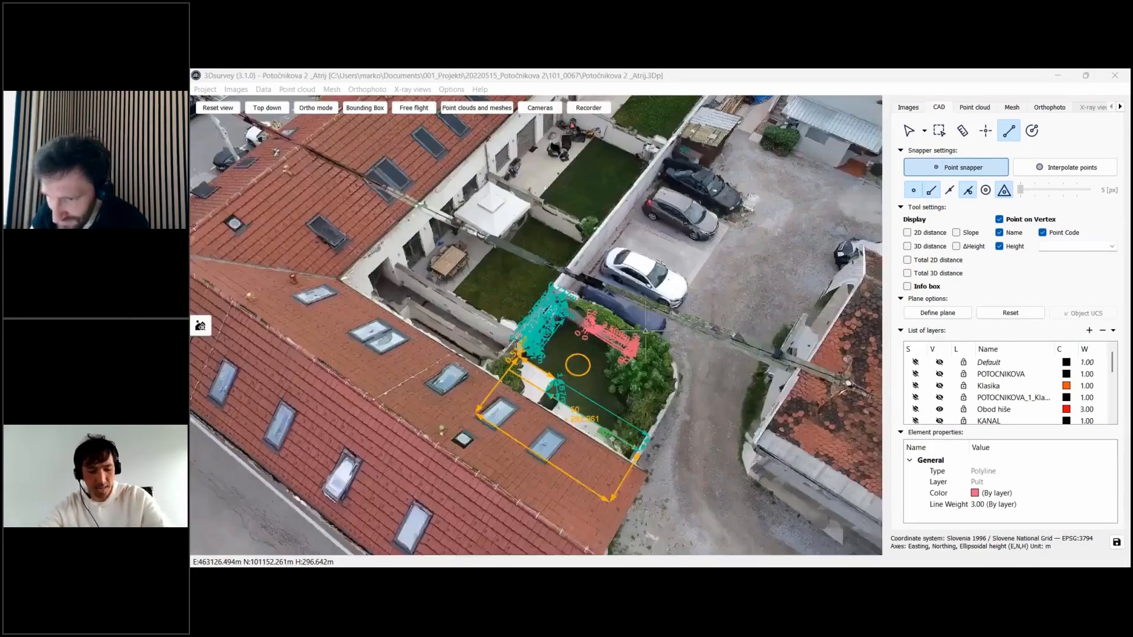
scroll(645, 331, "up", 2)
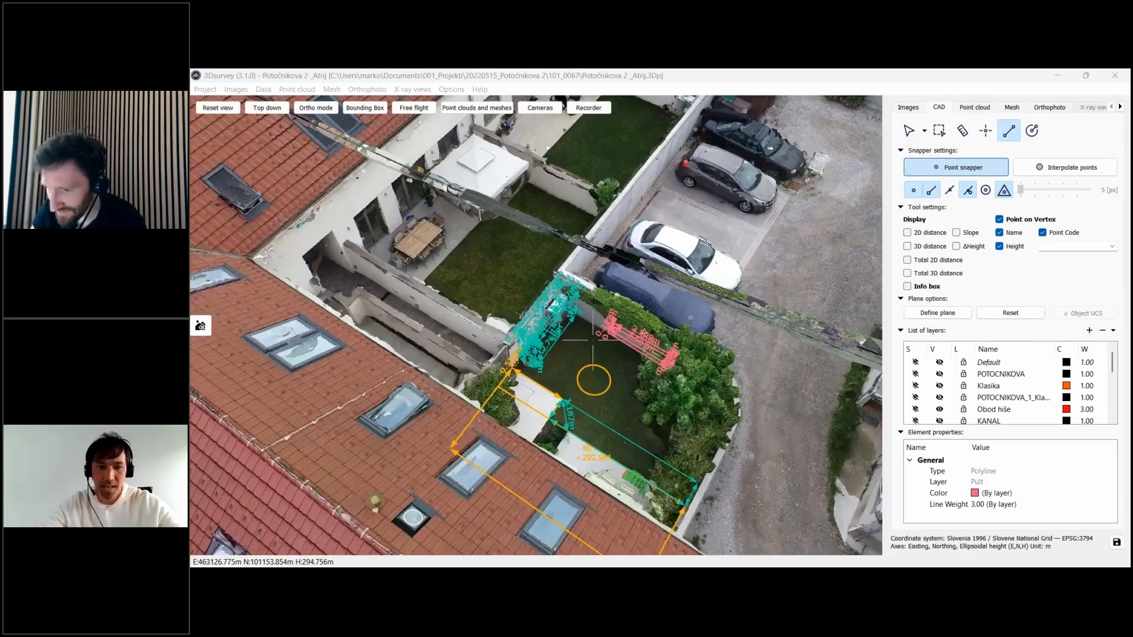
scroll(593, 340, "up", 5)
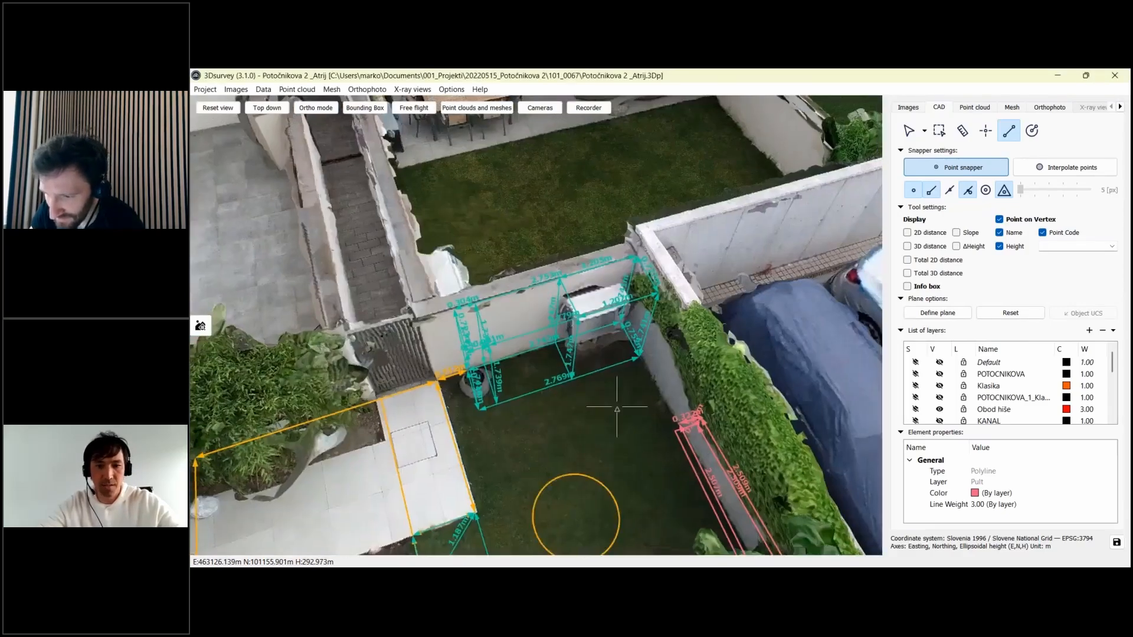
scroll(616, 407, "up", 3)
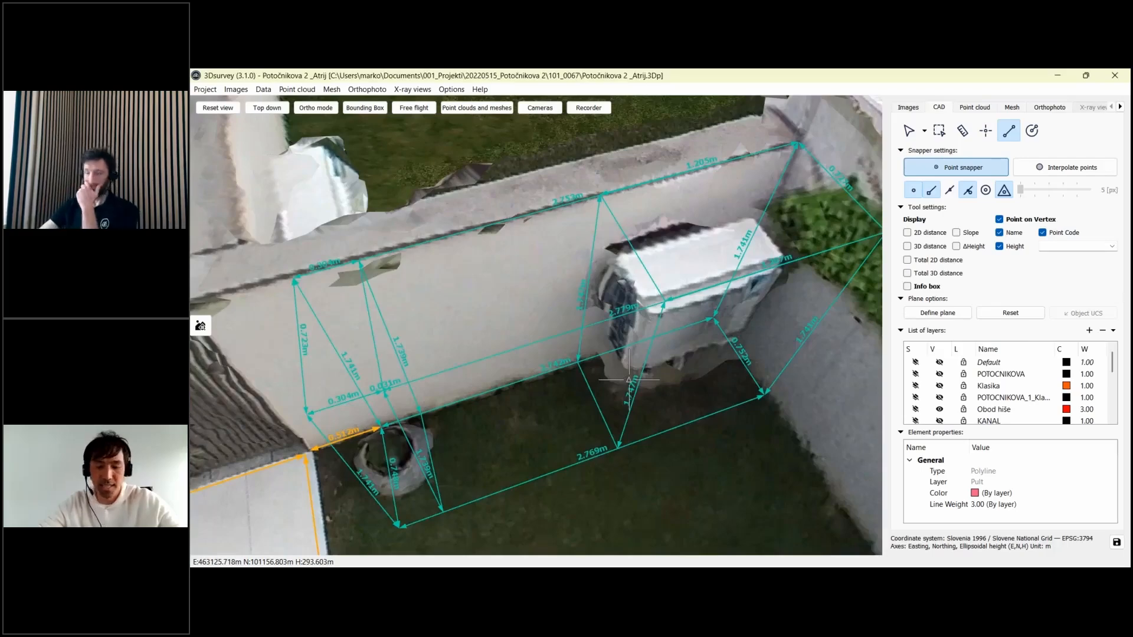
left_click_drag(536, 368, 561, 407)
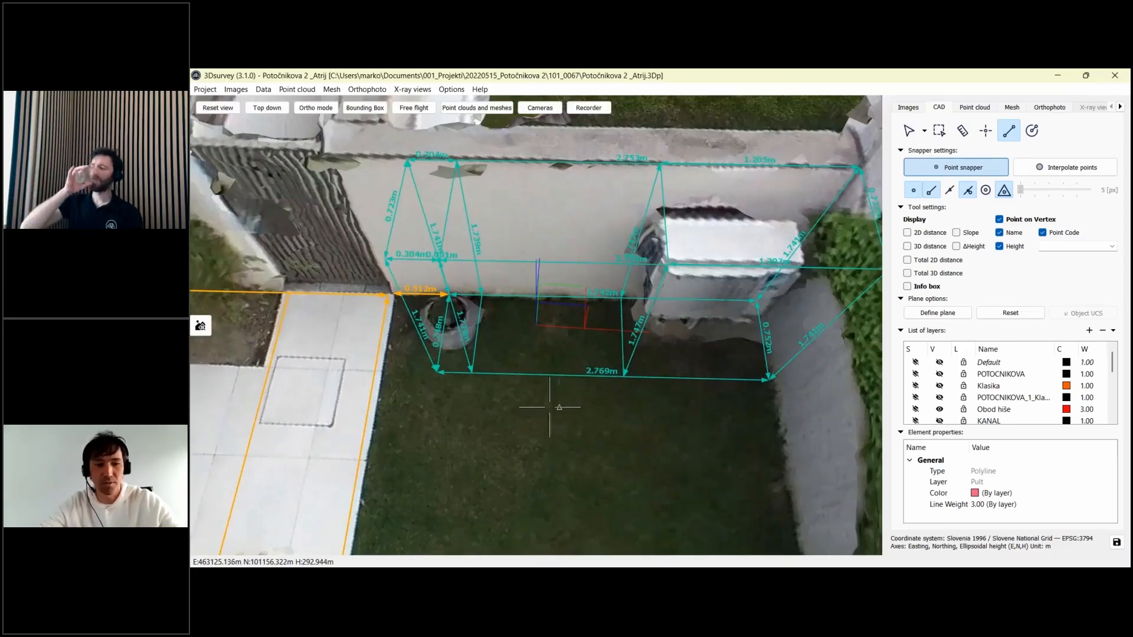
scroll(641, 373, "up", 3)
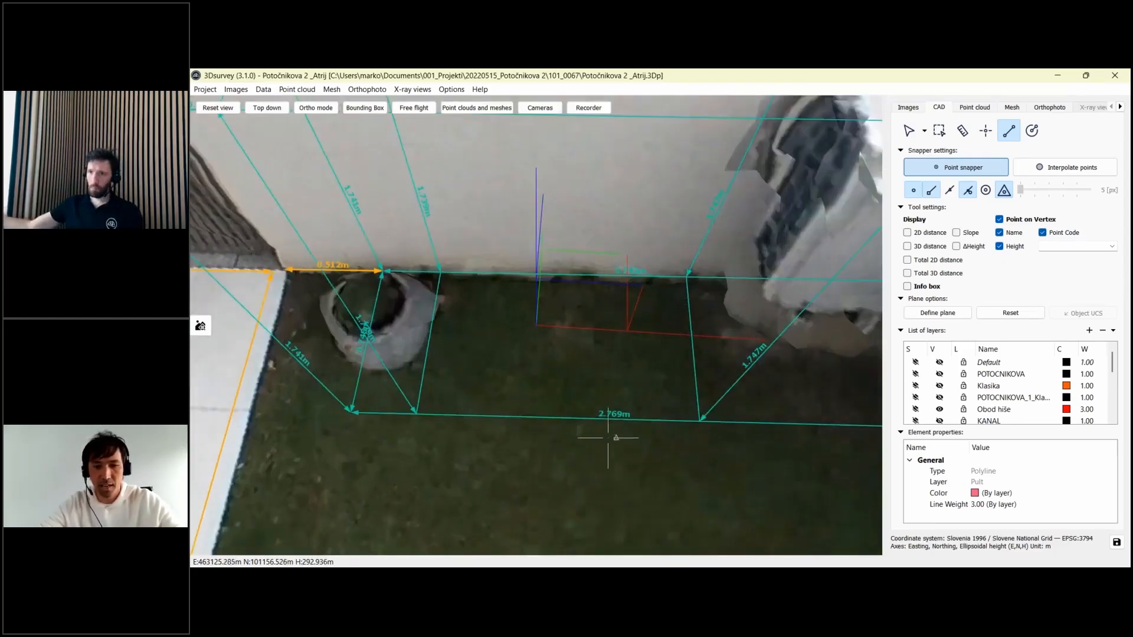
scroll(596, 450, "down", 2)
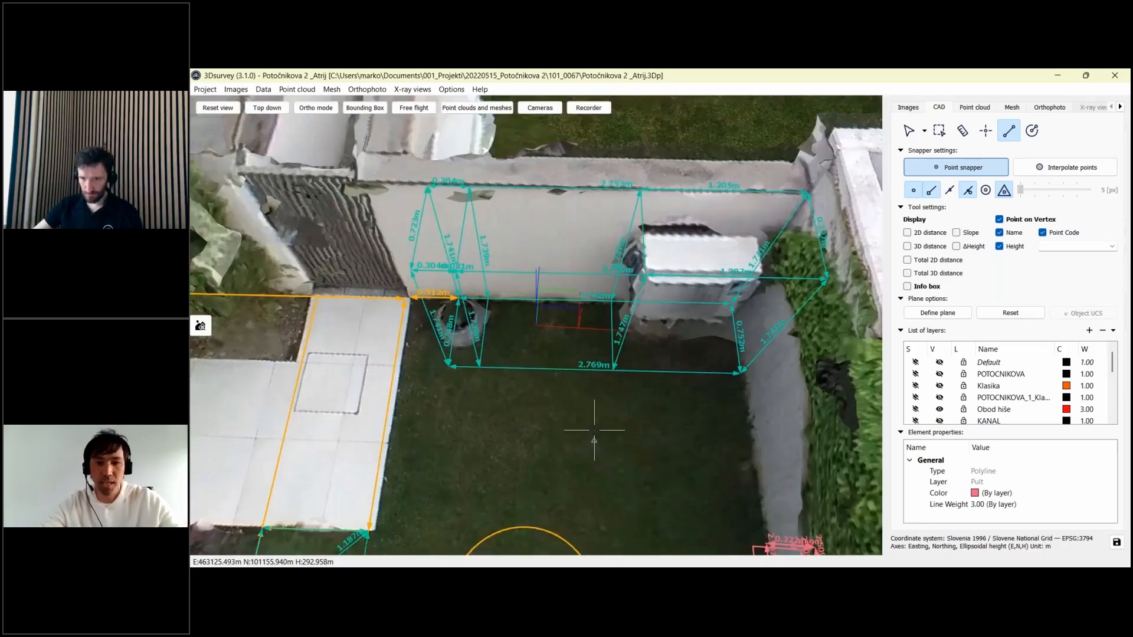
scroll(590, 442, "down", 2)
scroll(579, 423, "down", 2)
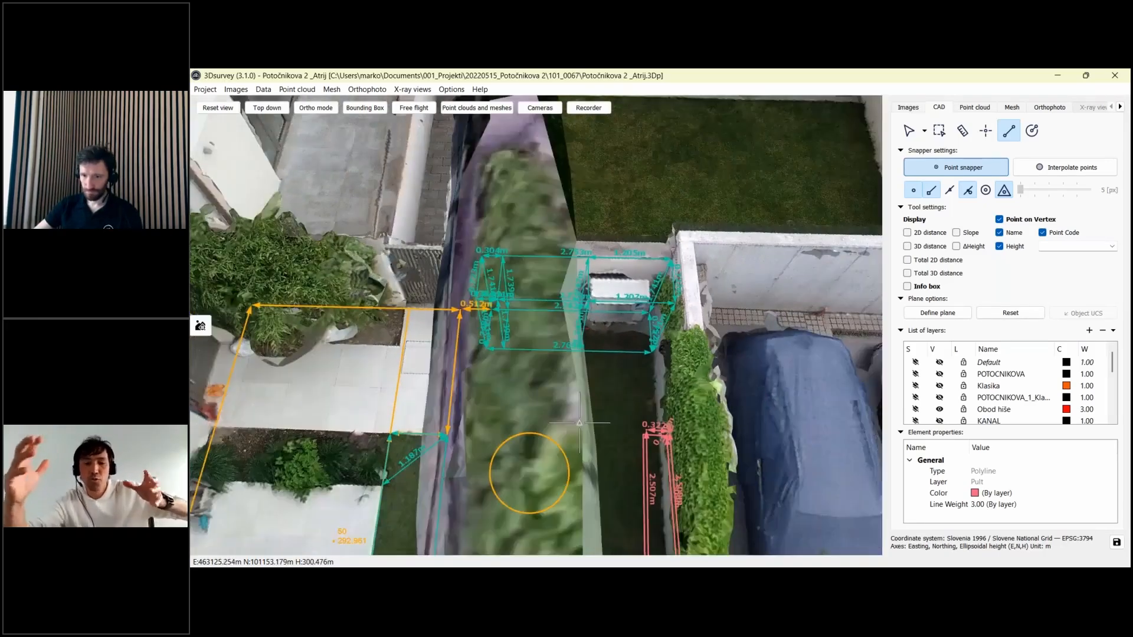
scroll(656, 387, "up", 2)
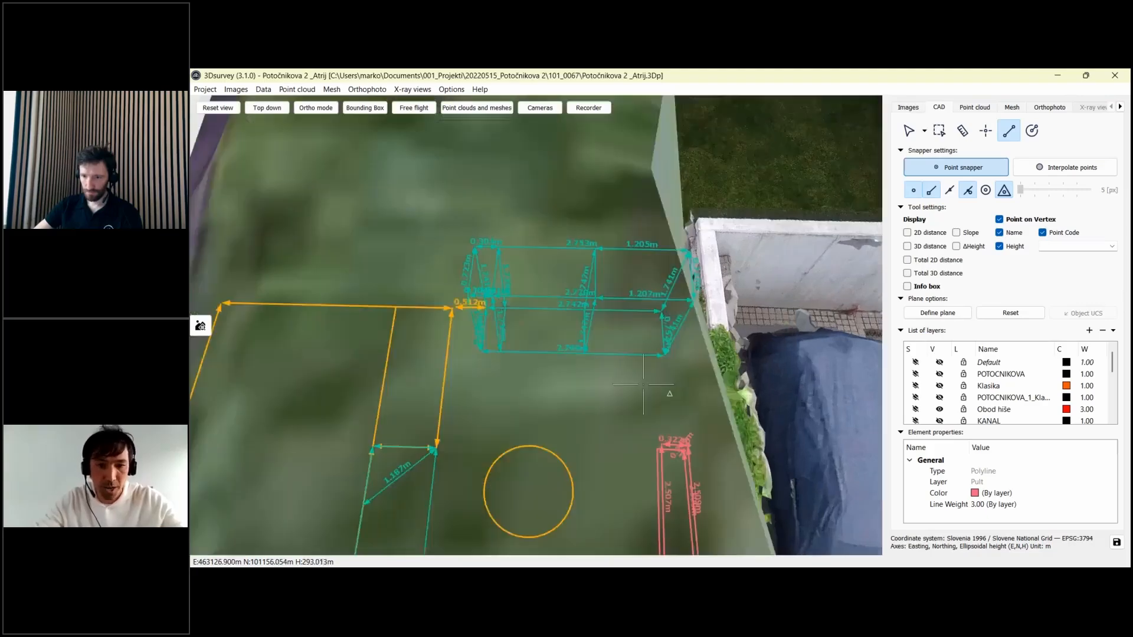
left_click_drag(533, 445, 551, 393)
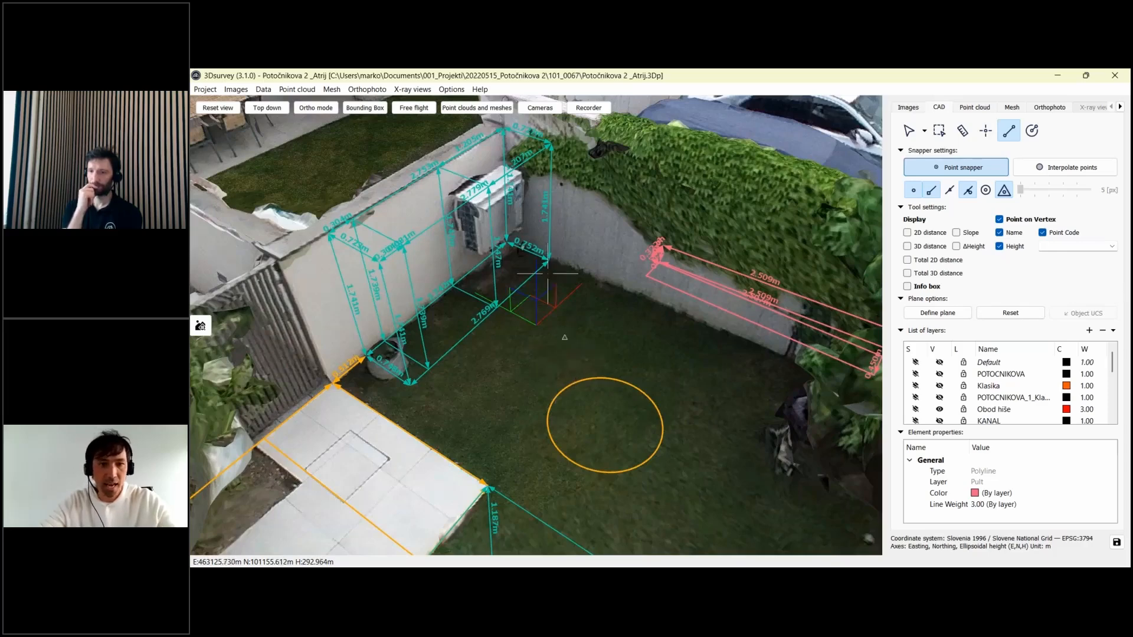
left_click(479, 89)
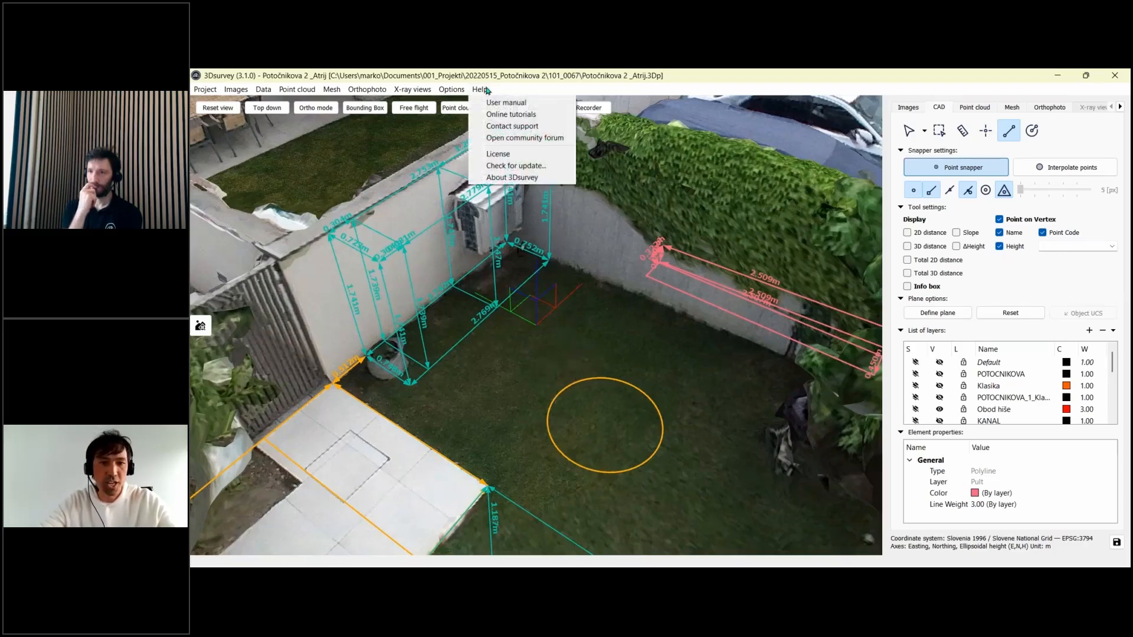
mouse_move(455, 93)
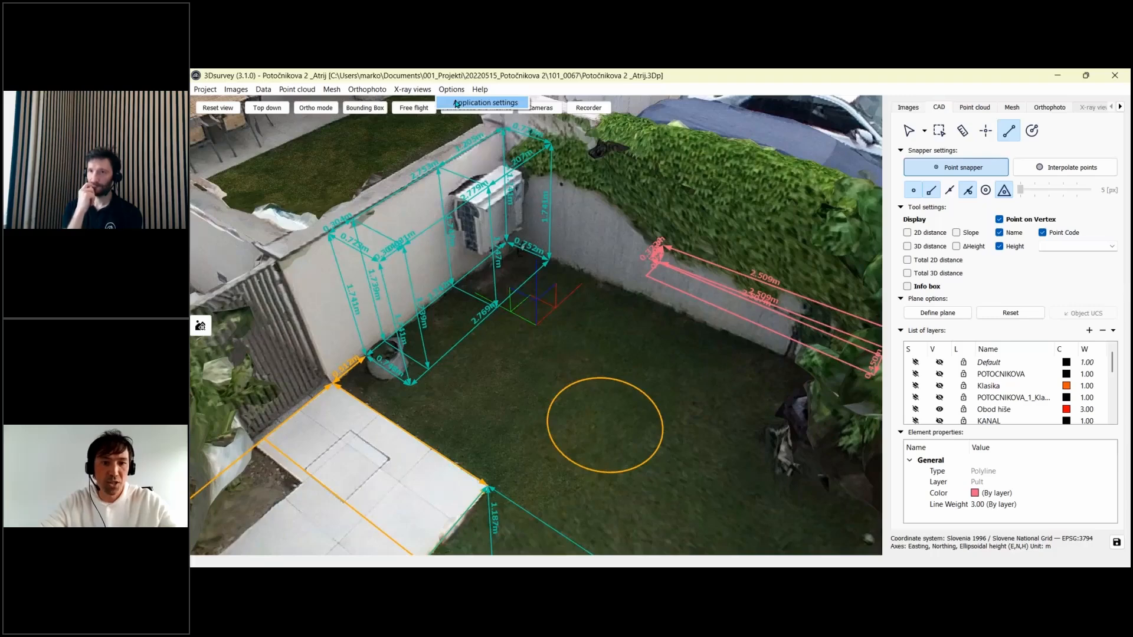
left_click(456, 103)
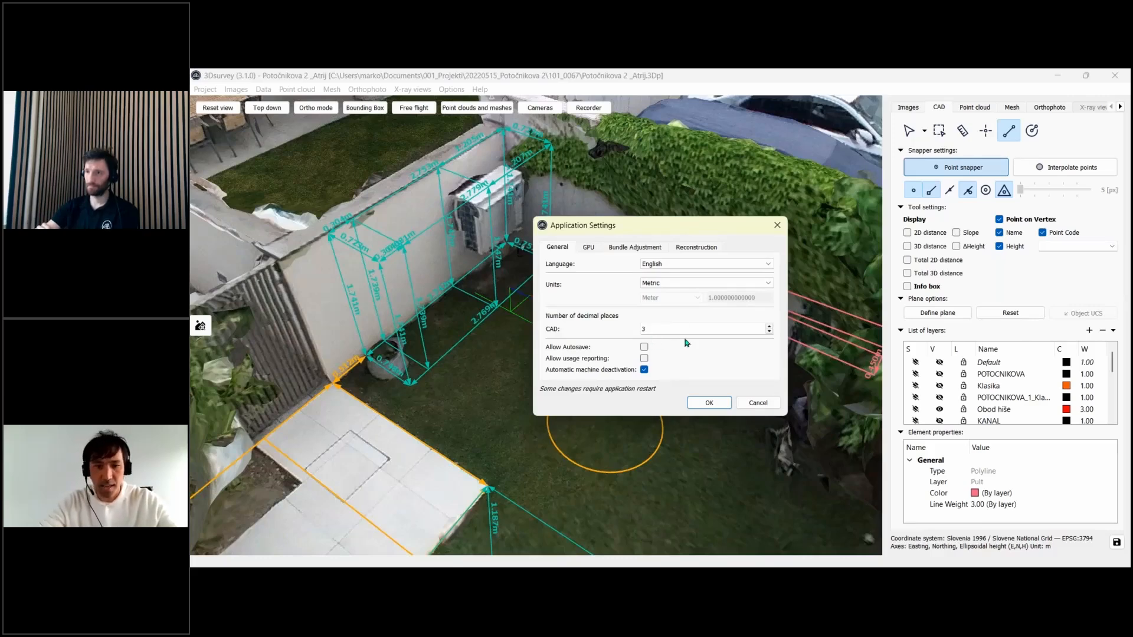
left_click(703, 402)
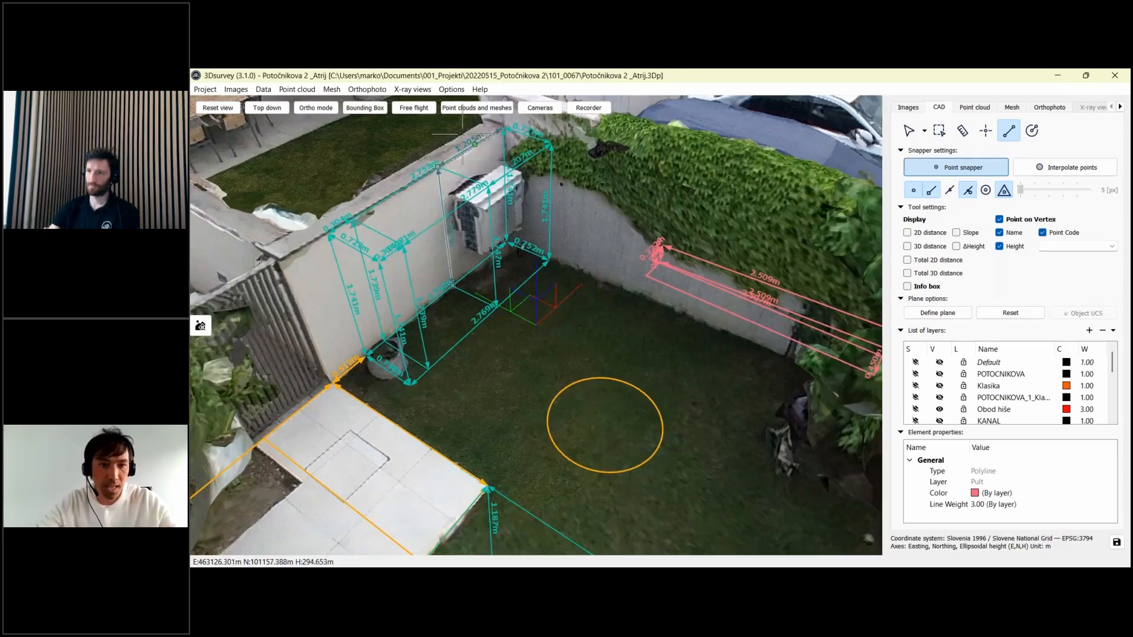
left_click(451, 90)
left_click(454, 103)
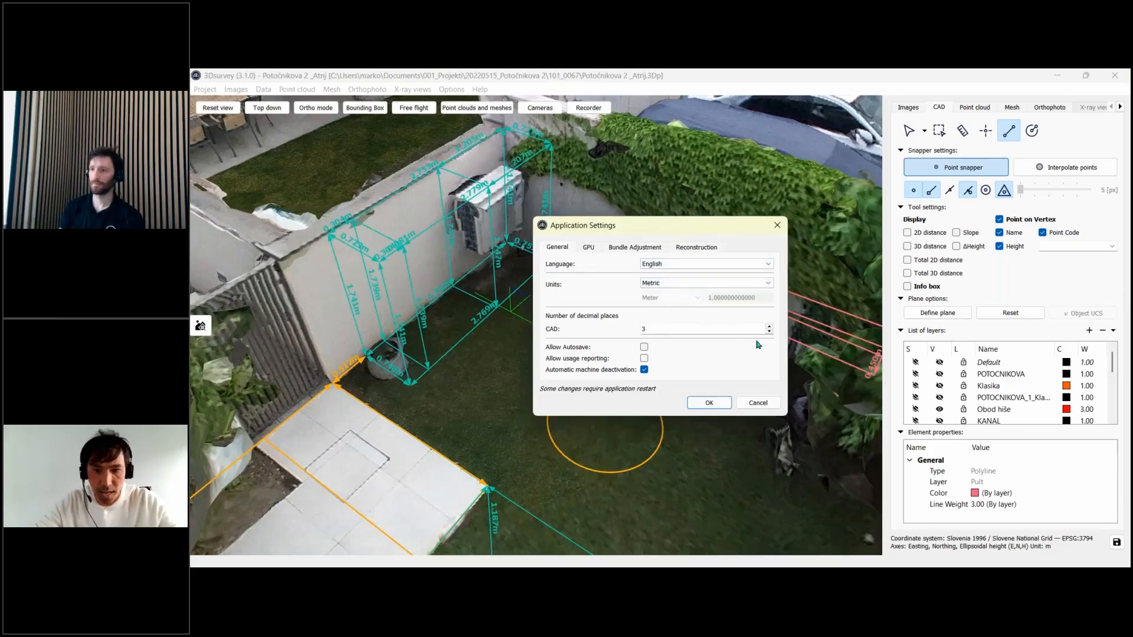
left_click(720, 405)
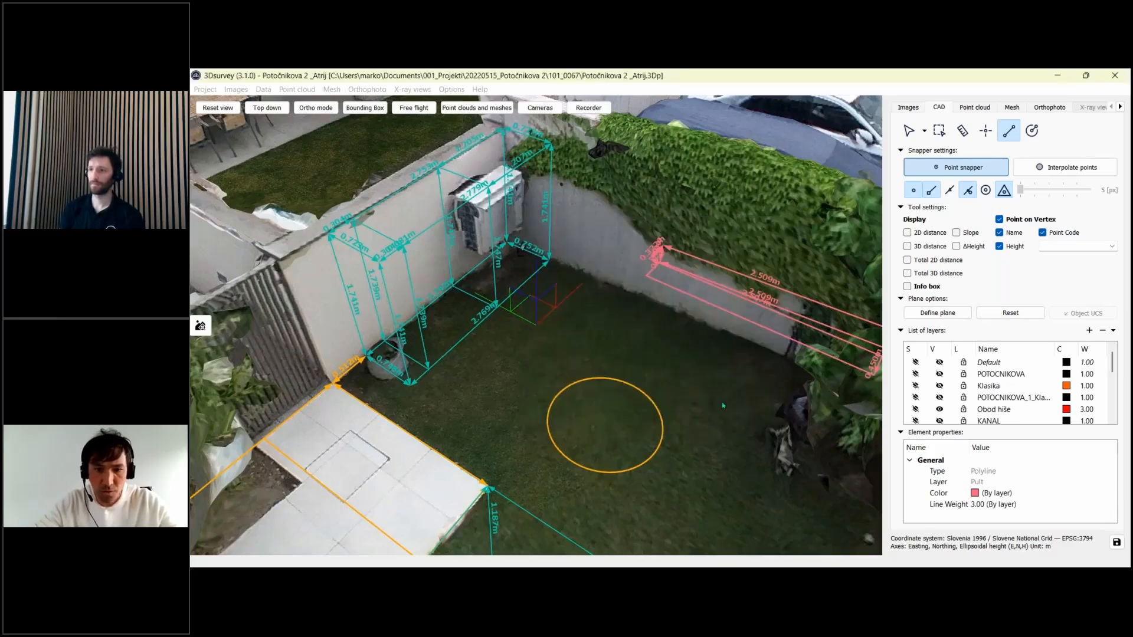
mouse_move(497, 298)
left_mouse_down()
mouse_move(488, 275)
mouse_move(497, 298)
left_mouse_up()
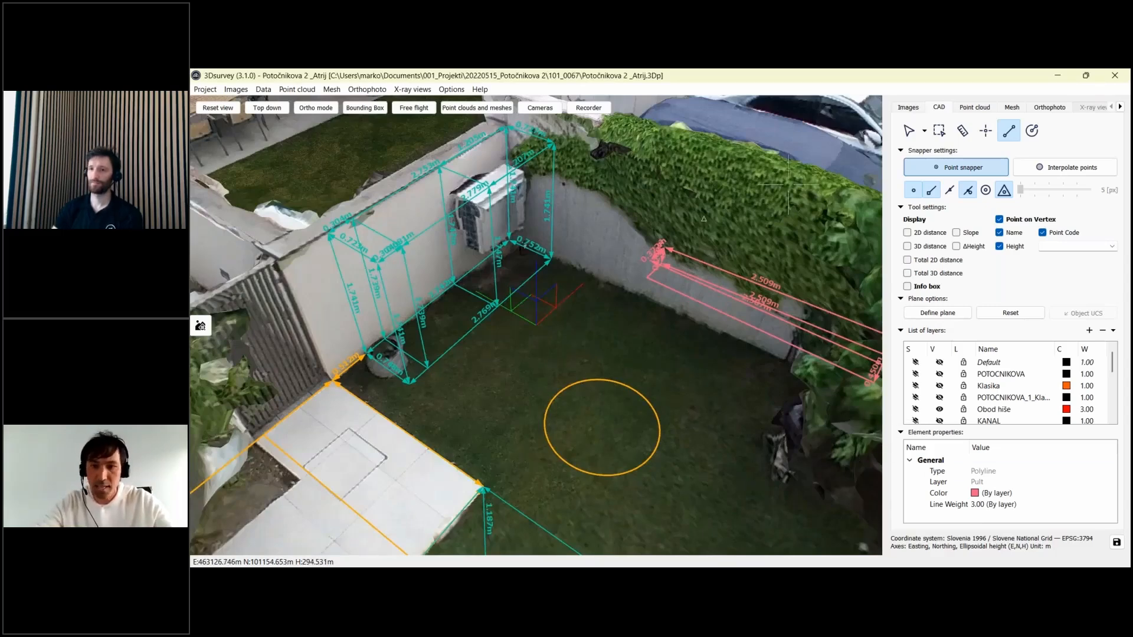
- Select the cyan wall-base measurement and review its 2.769 m Length and 3D distance Display rows
left_click(907, 133)
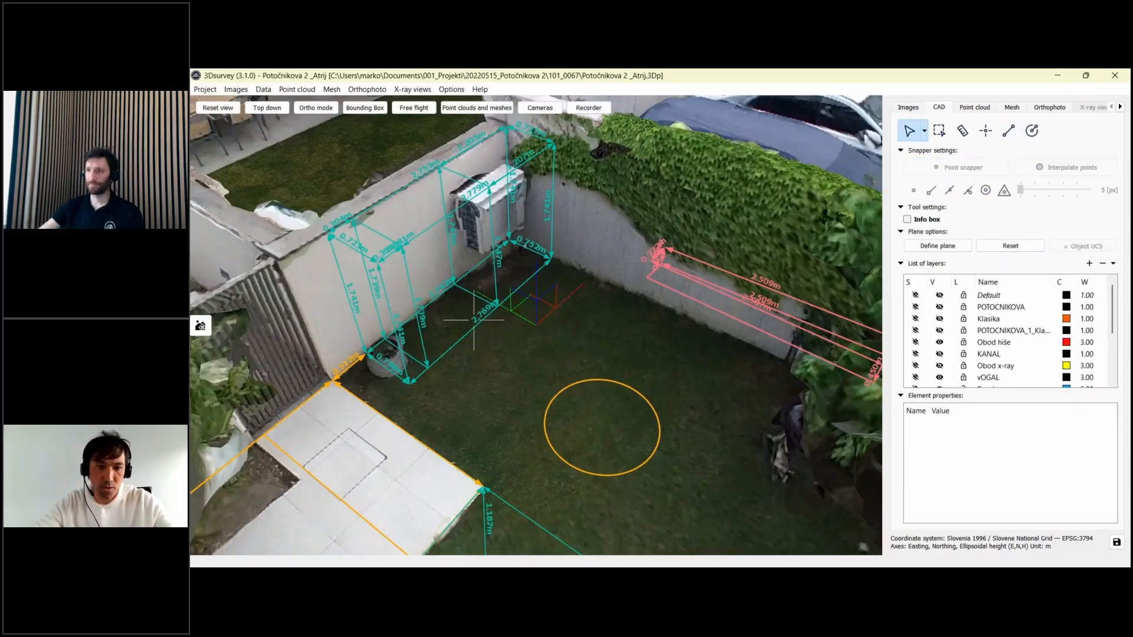
left_click(478, 322)
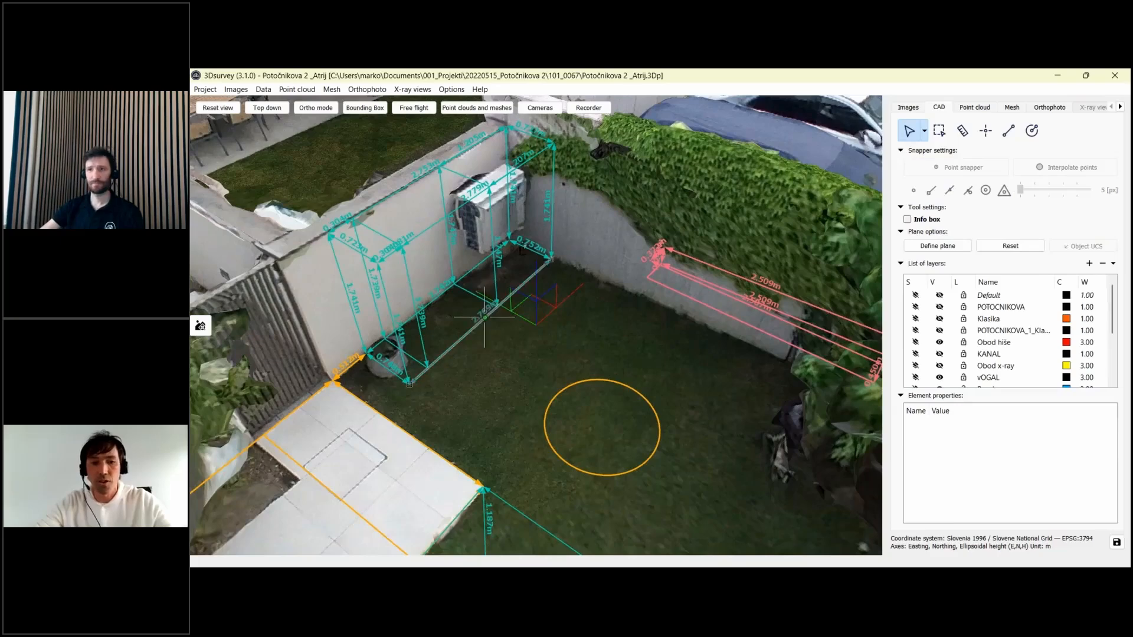
scroll(1017, 446, "down", 5)
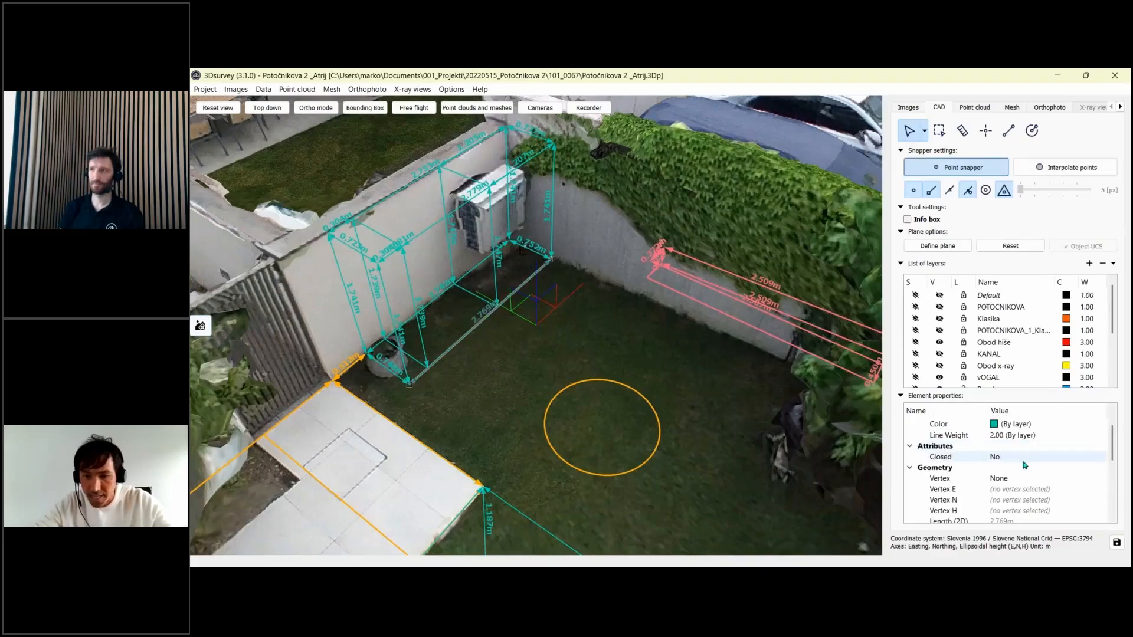
scroll(1002, 449, "down", 2)
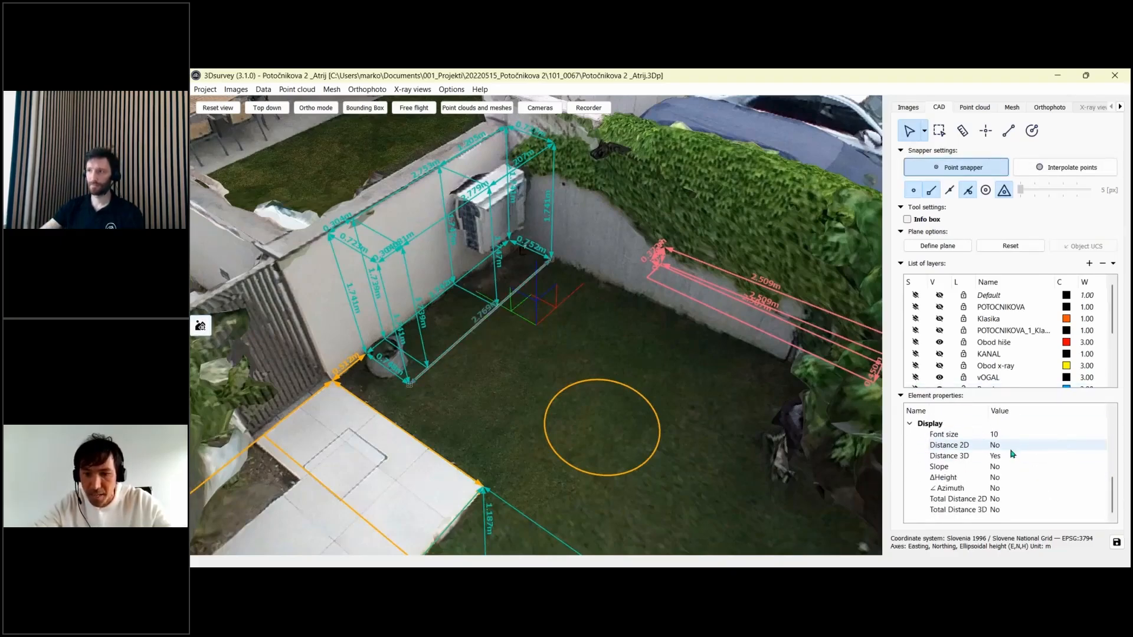
scroll(1017, 457, "up", 1)
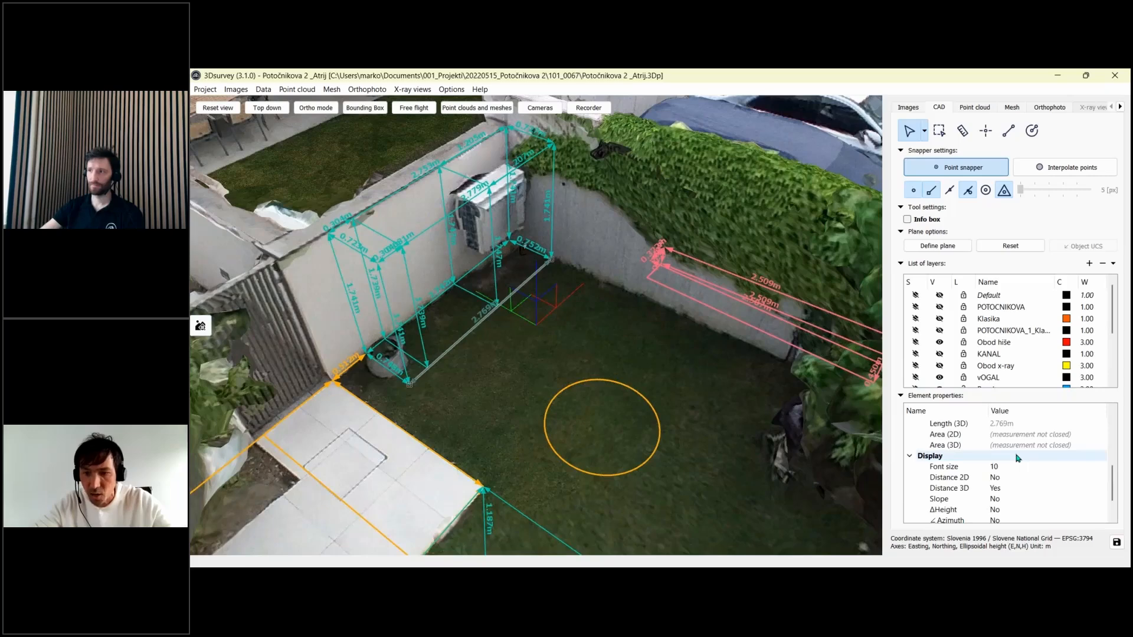
scroll(1017, 457, "up", 1)
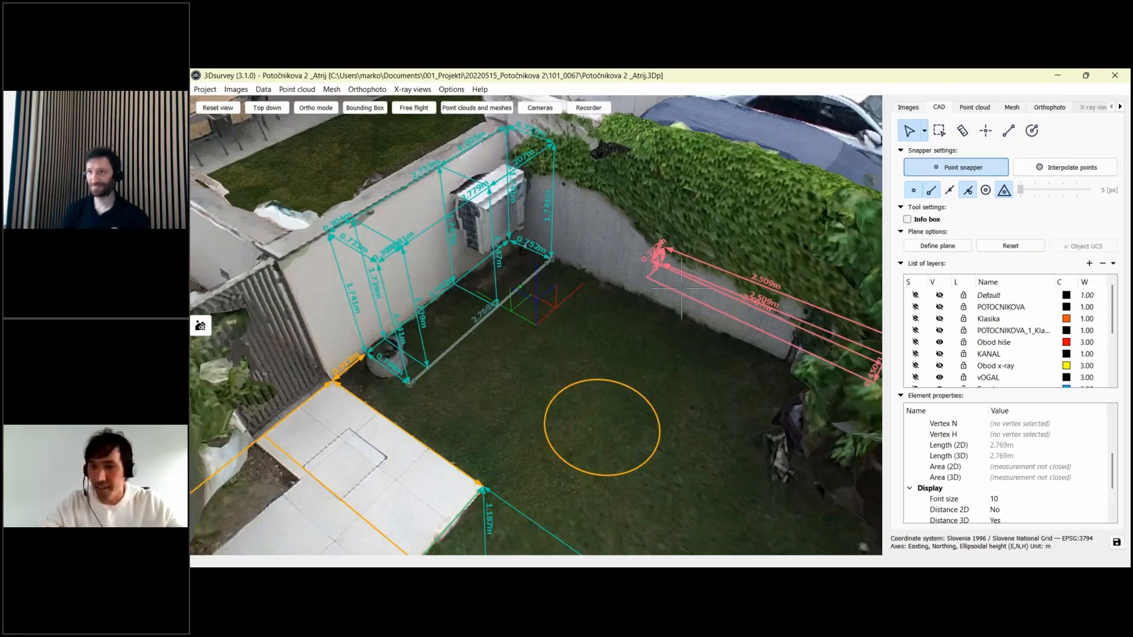
left_click(449, 90)
left_click(485, 103)
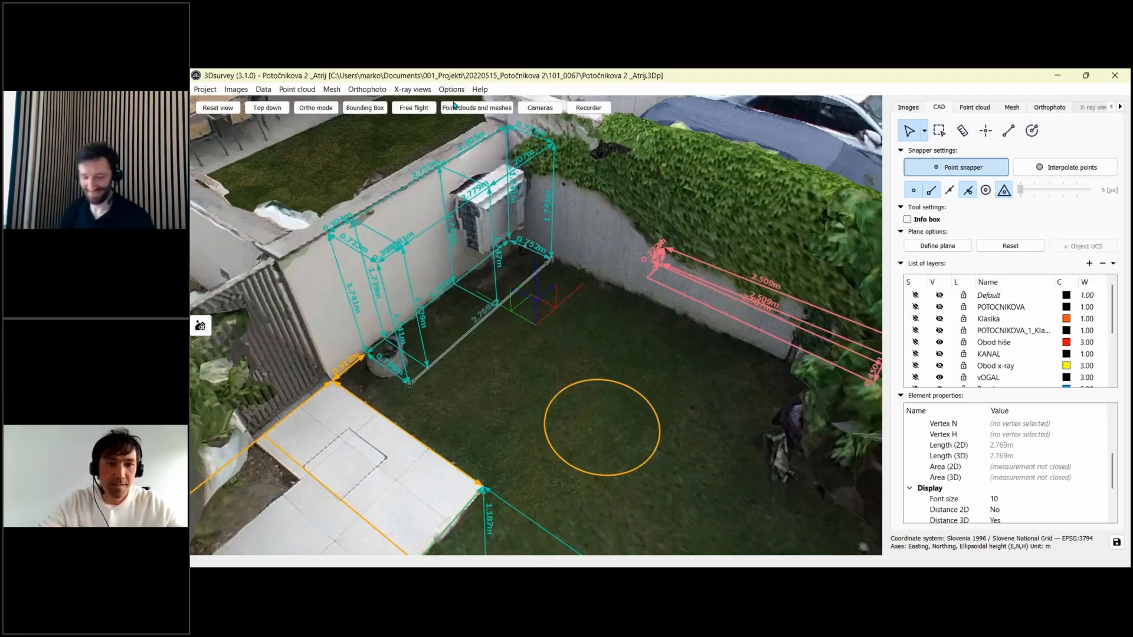
left_click(769, 327)
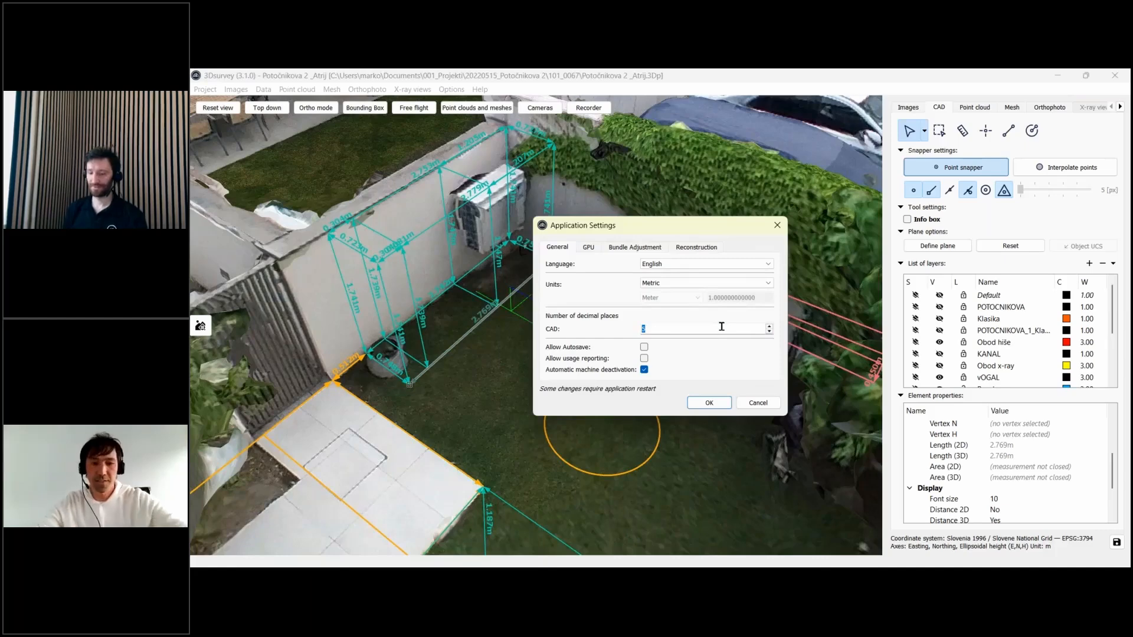
left_click(760, 407)
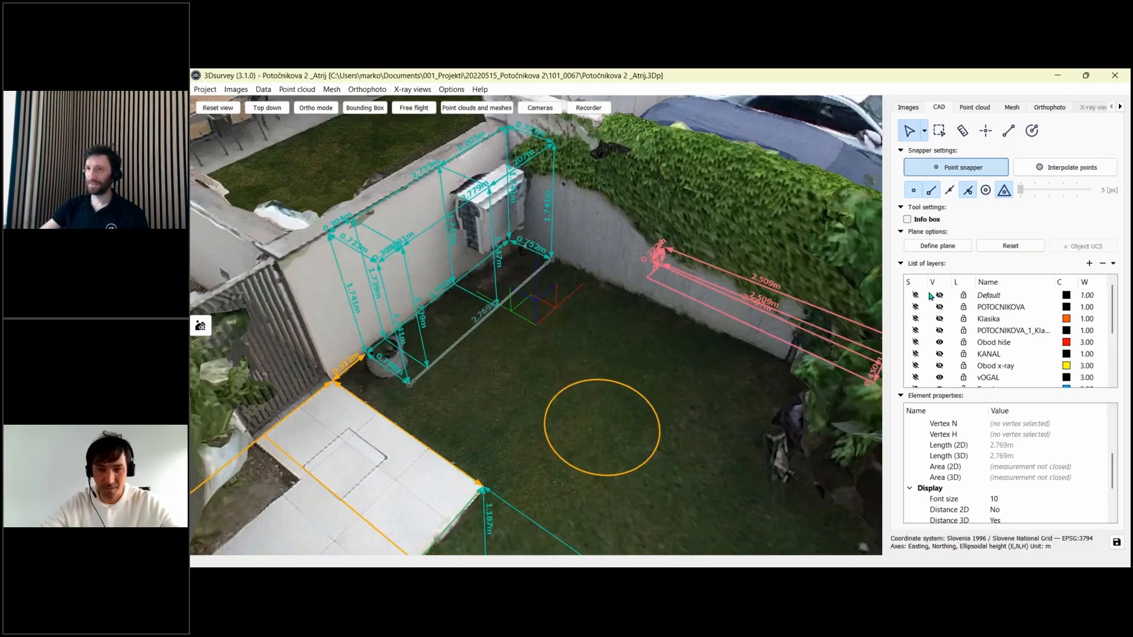
scroll(612, 309, "down", 5)
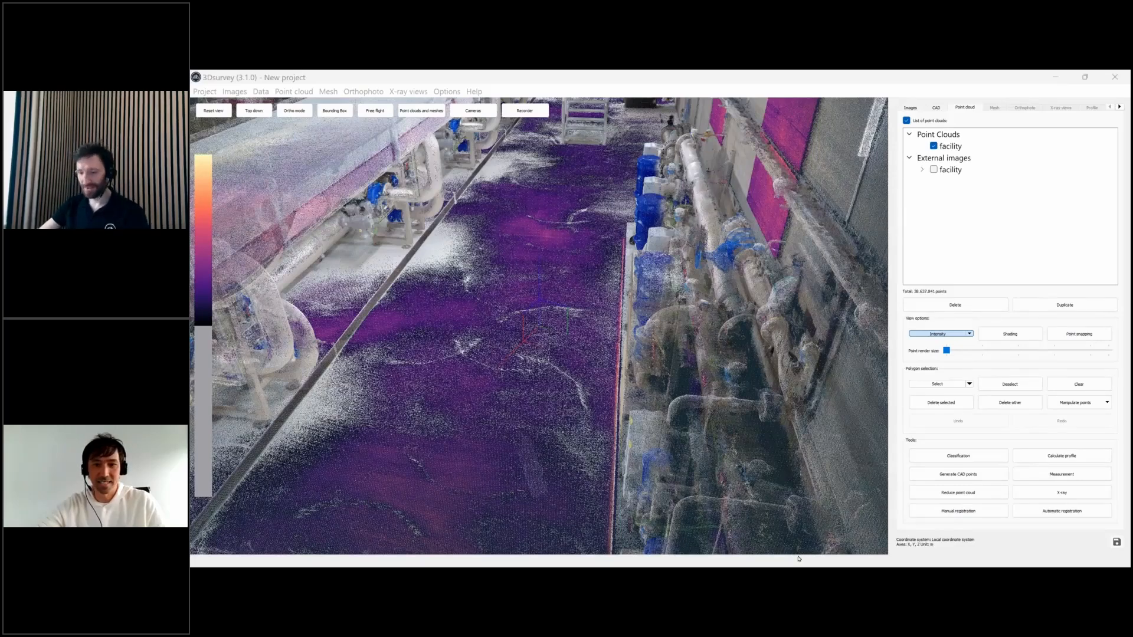
- Bring up the 'New project' preview holding the facility pipework point cloud
mouse_move(797, 565)
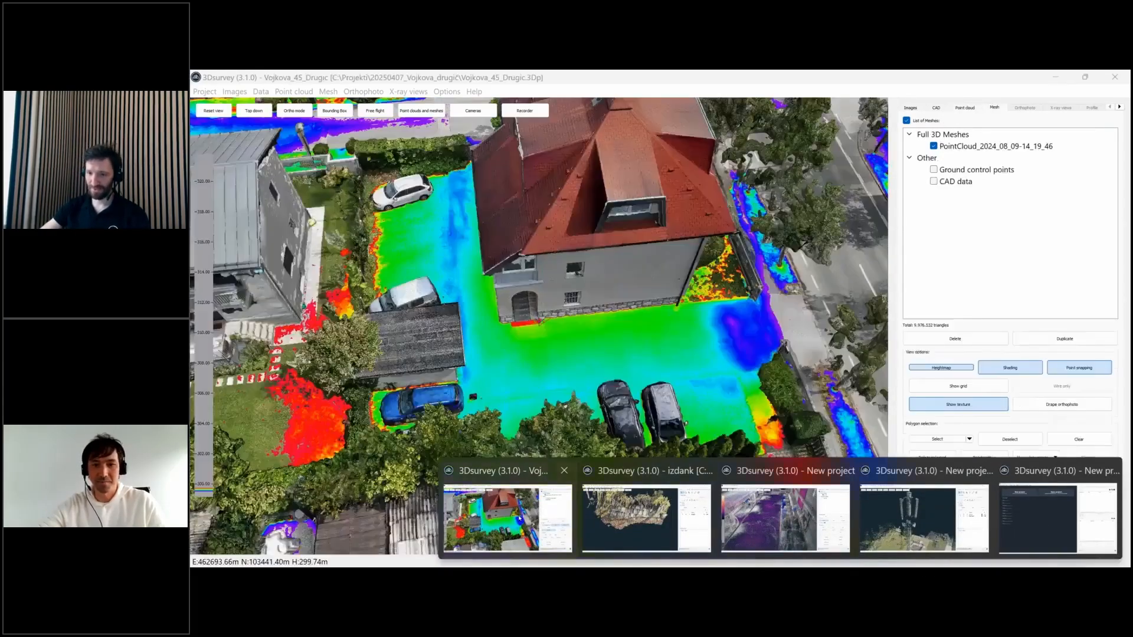
left_click(520, 518)
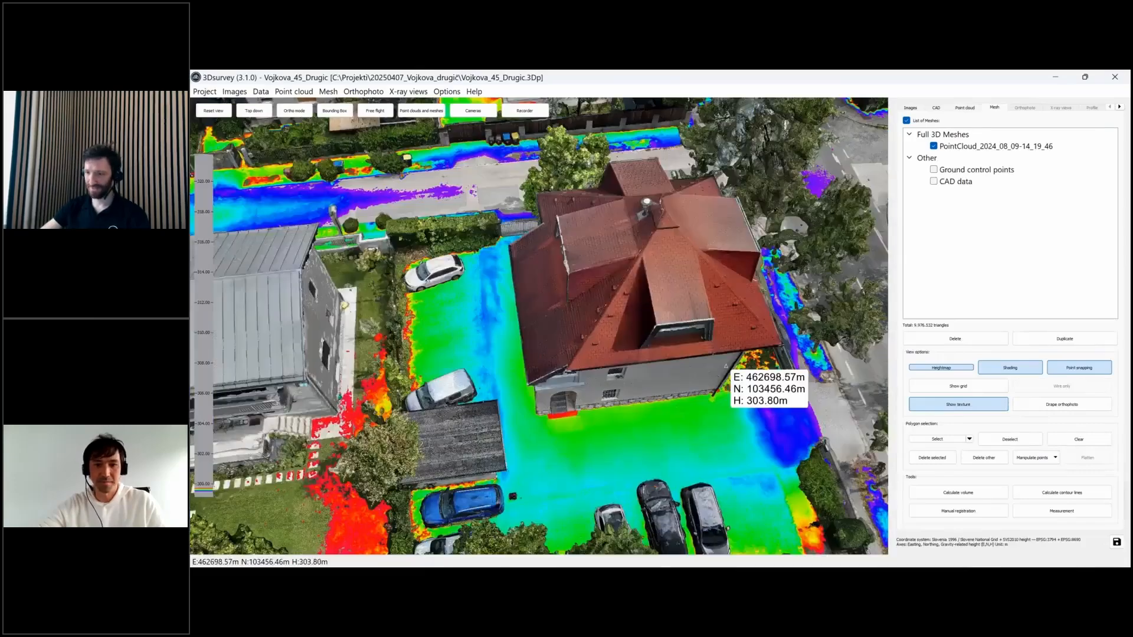
left_click_drag(725, 366, 698, 229)
left_click(967, 368)
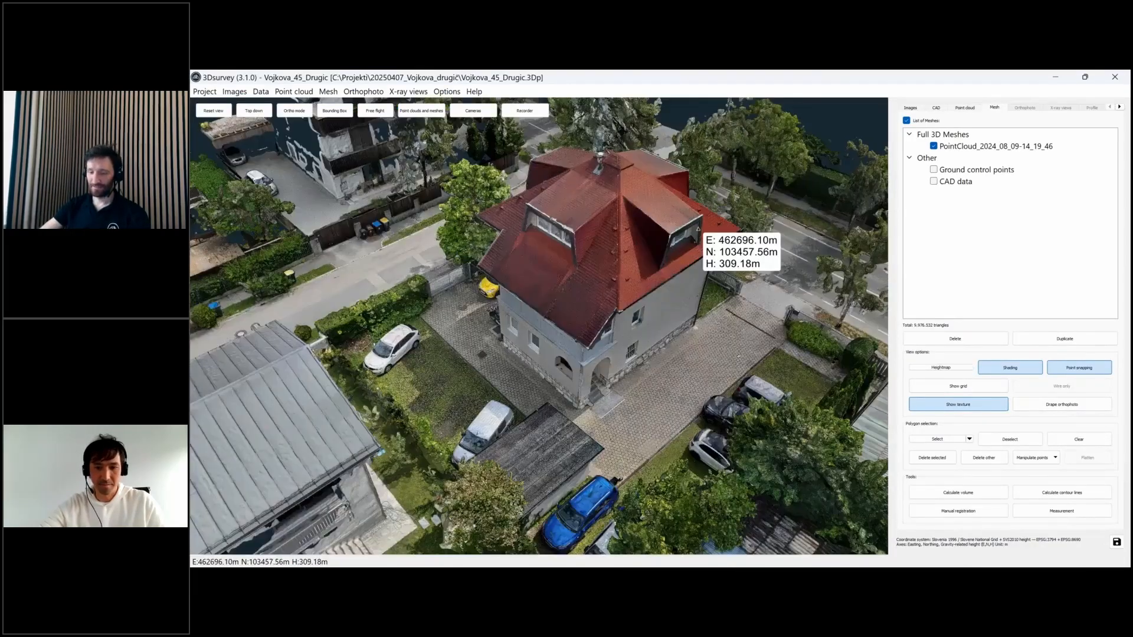
scroll(697, 229, "up", 5)
left_click_drag(685, 355, 605, 357)
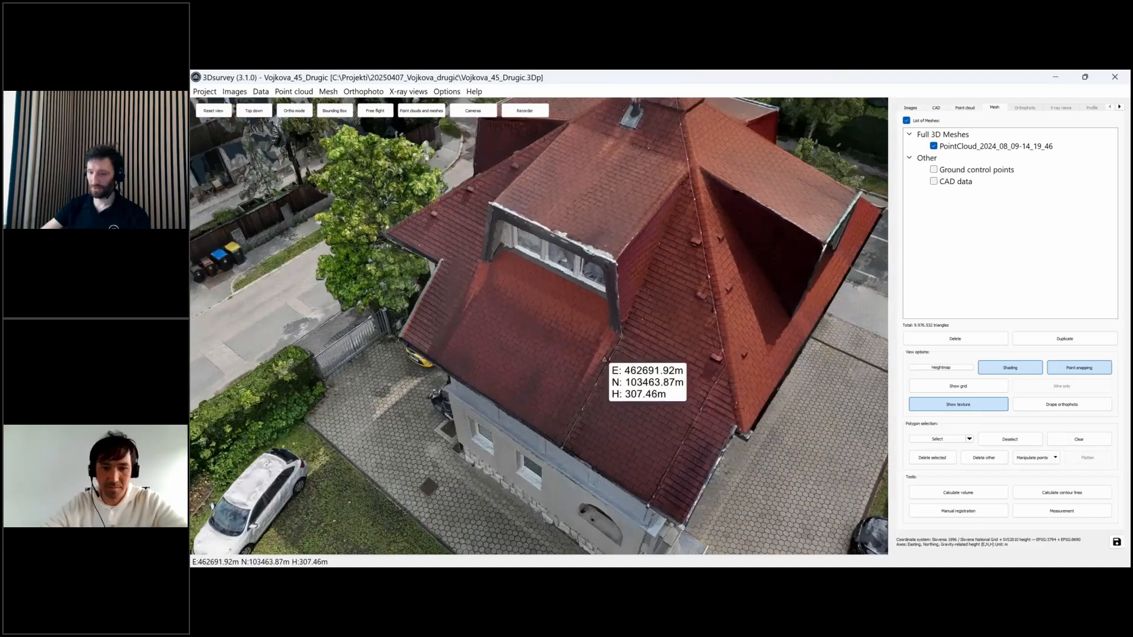
left_click_drag(710, 326, 735, 323)
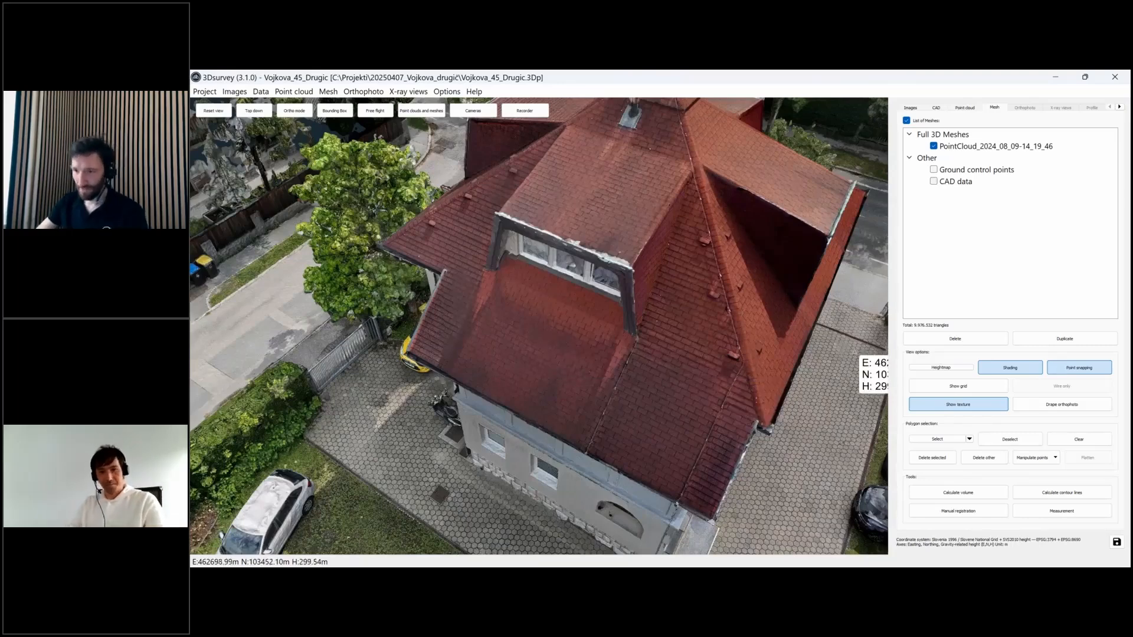
- Set measurements to show slope and azimuth, hiding 2D/3D distance, height difference and coordinate box
left_click(935, 107)
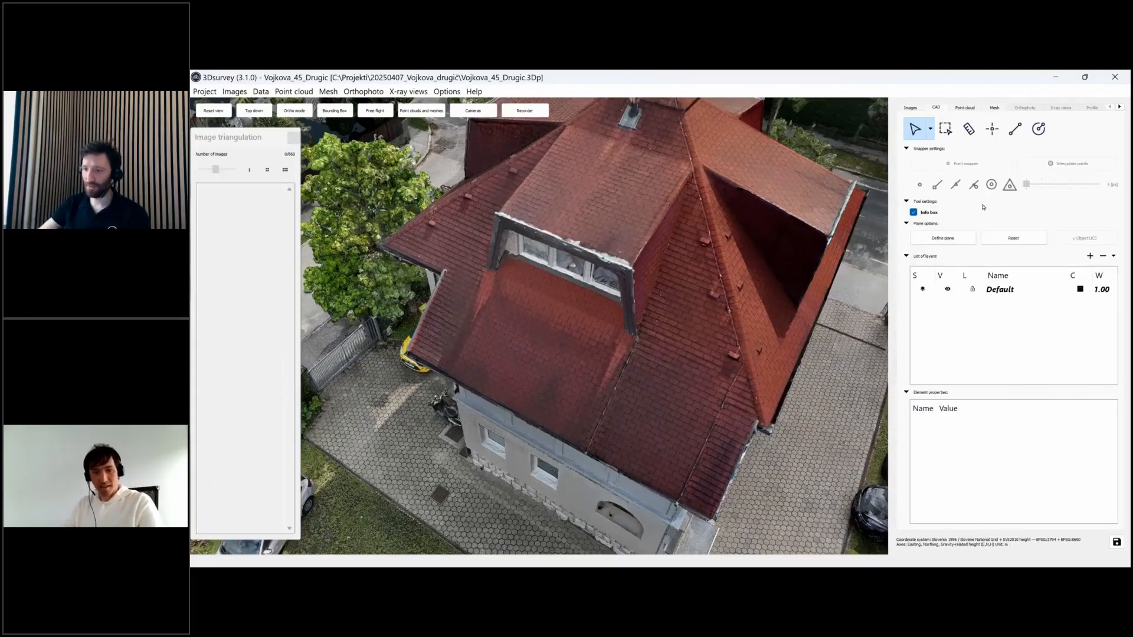
left_click(969, 129)
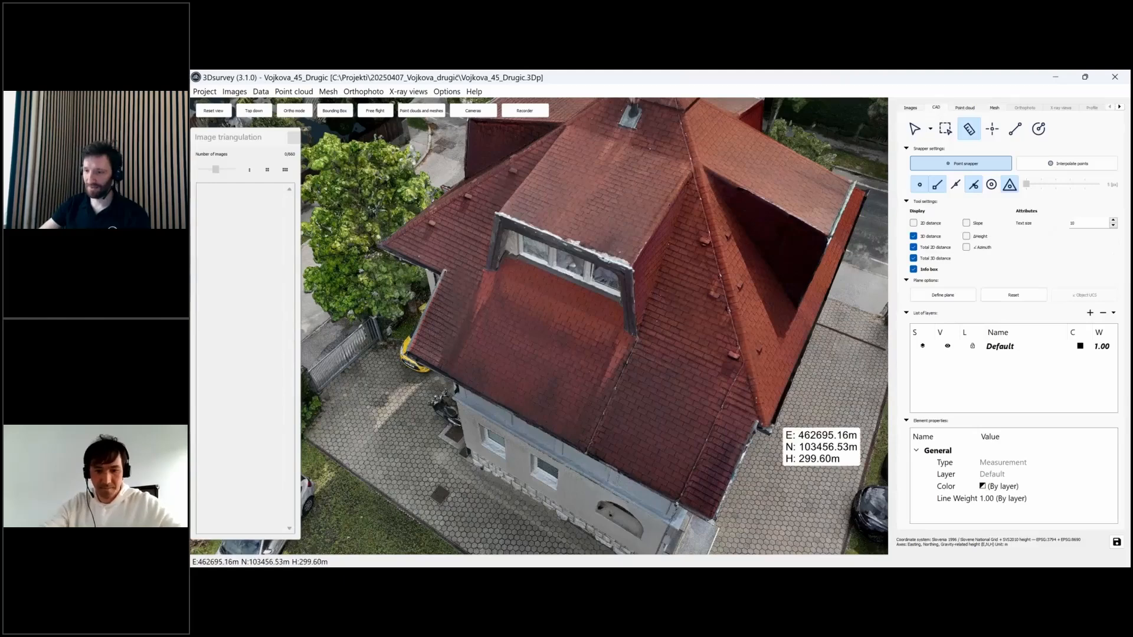
left_click(914, 247)
left_click(913, 258)
left_click(913, 269)
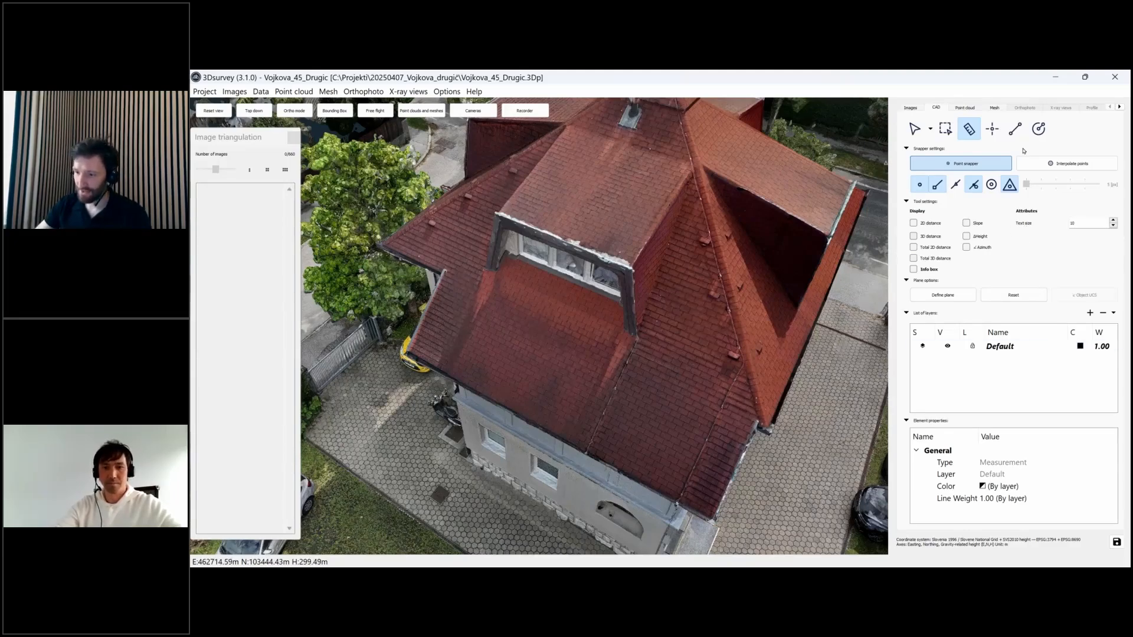
left_click(966, 237)
left_click(966, 247)
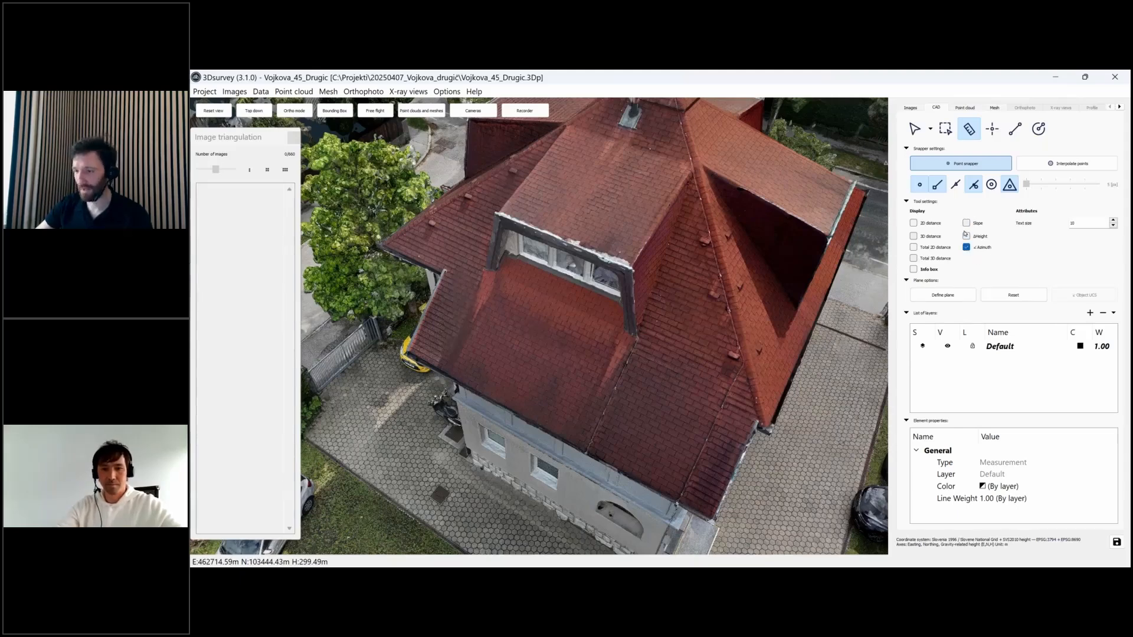
left_click(966, 223)
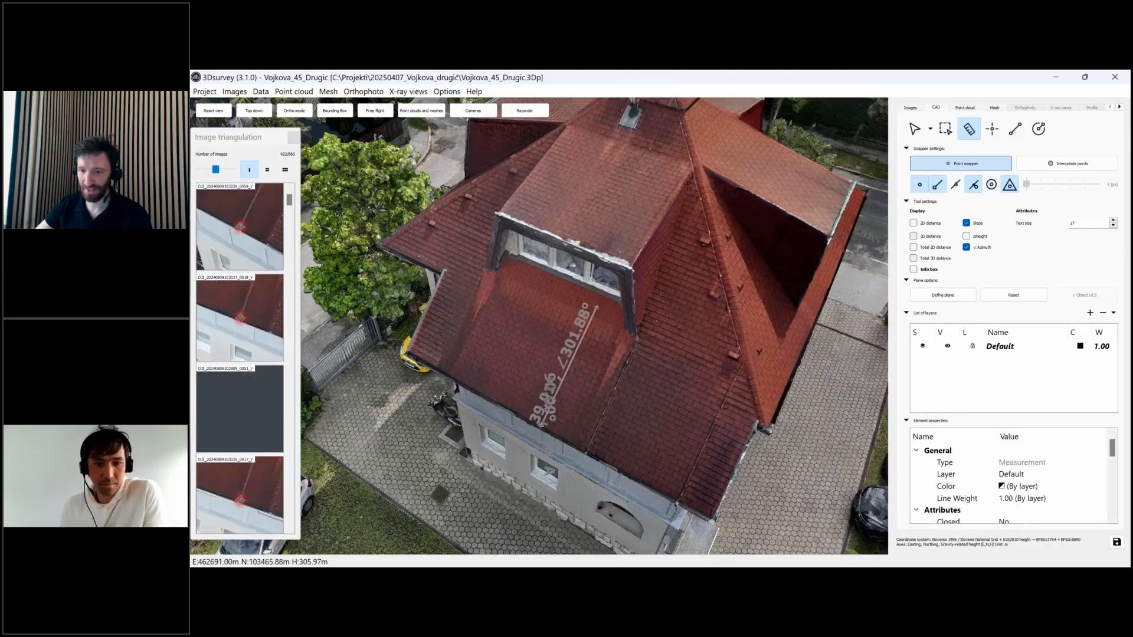
- Measure roof slopes: 39.01° on the main roof, 13.77° on the dormer, 13.83° at ∠125.68°
left_click(595, 308)
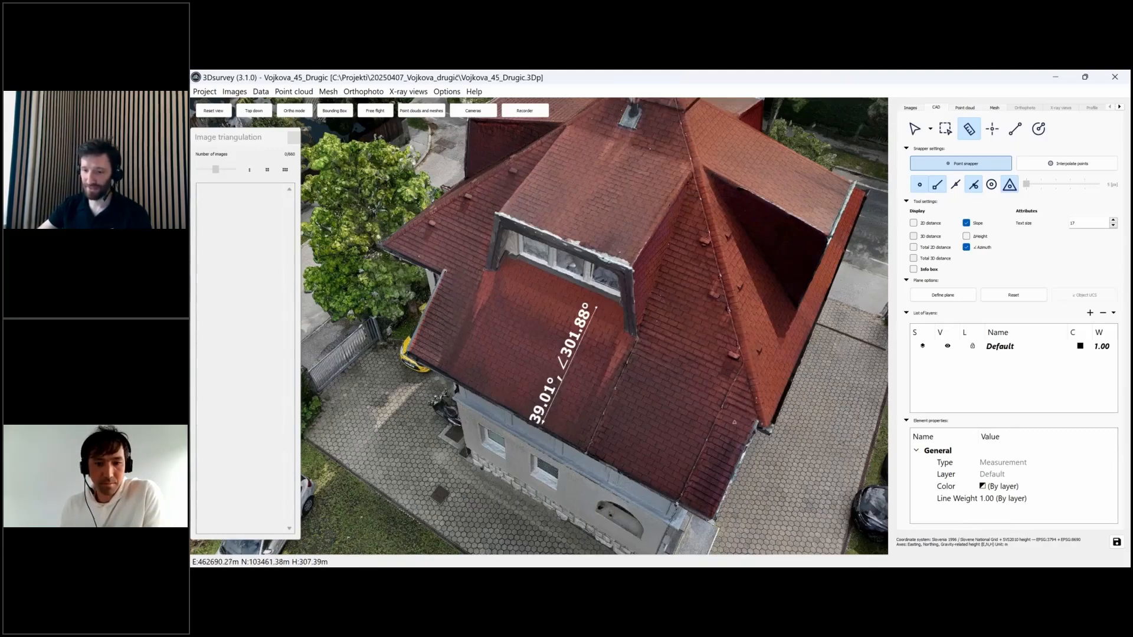
left_click_drag(733, 422, 652, 286)
left_click(652, 286)
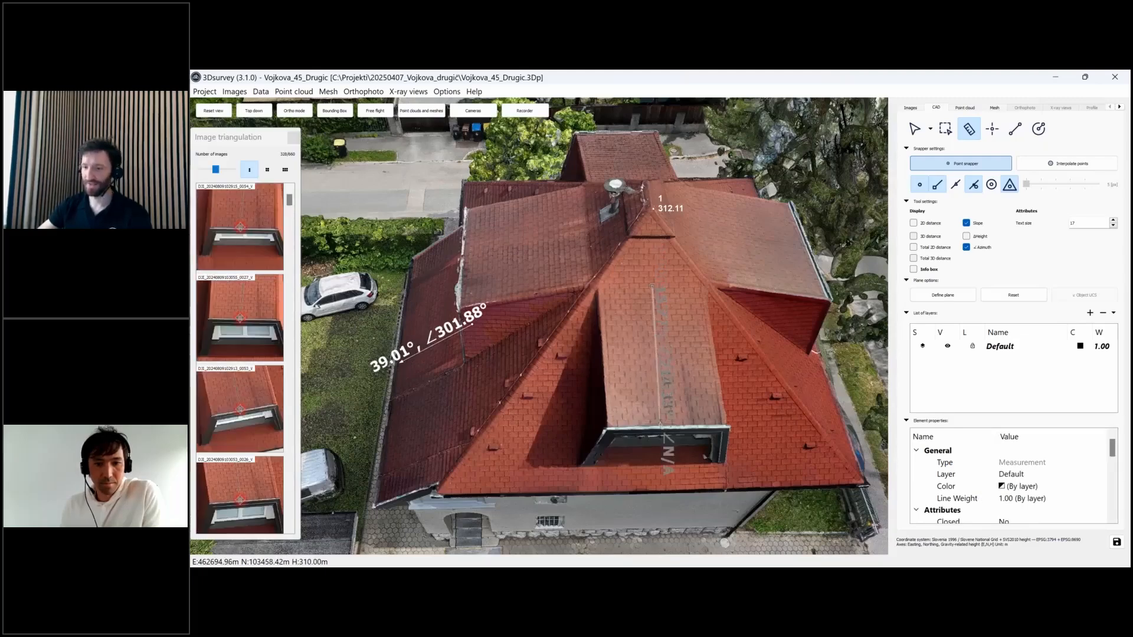
left_click(660, 422)
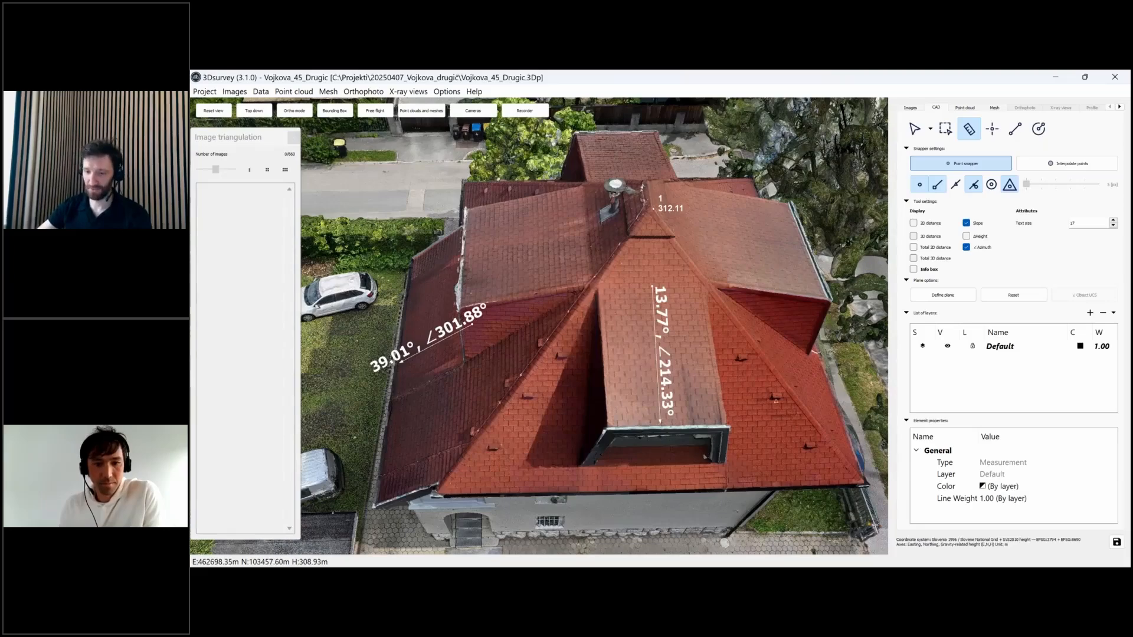
left_click_drag(654, 413, 566, 354)
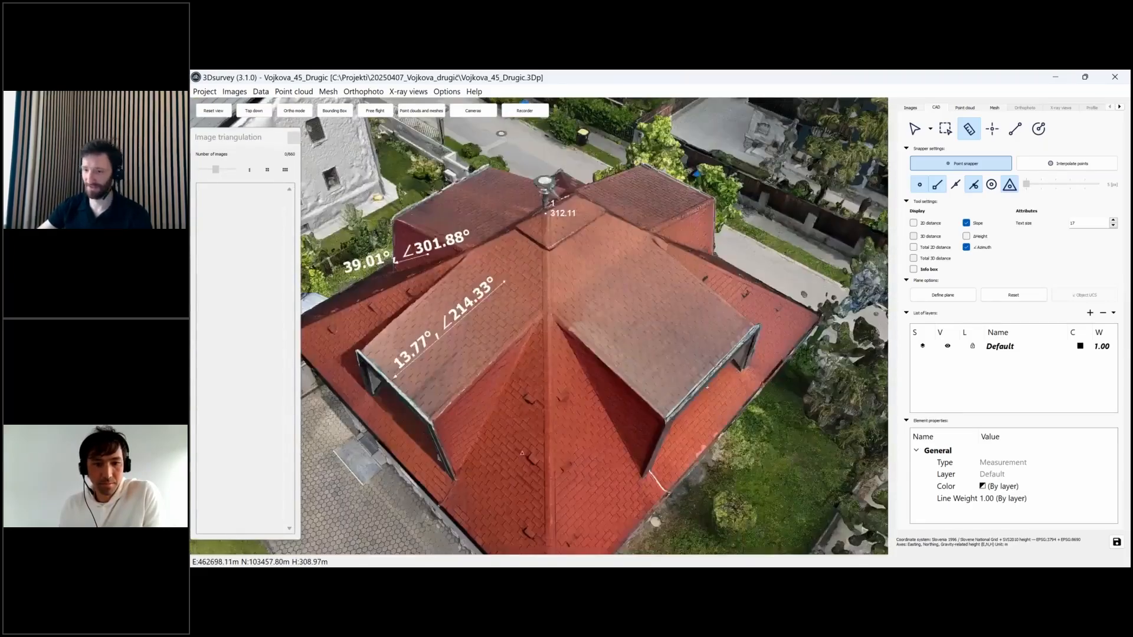
left_click_drag(522, 453, 610, 249)
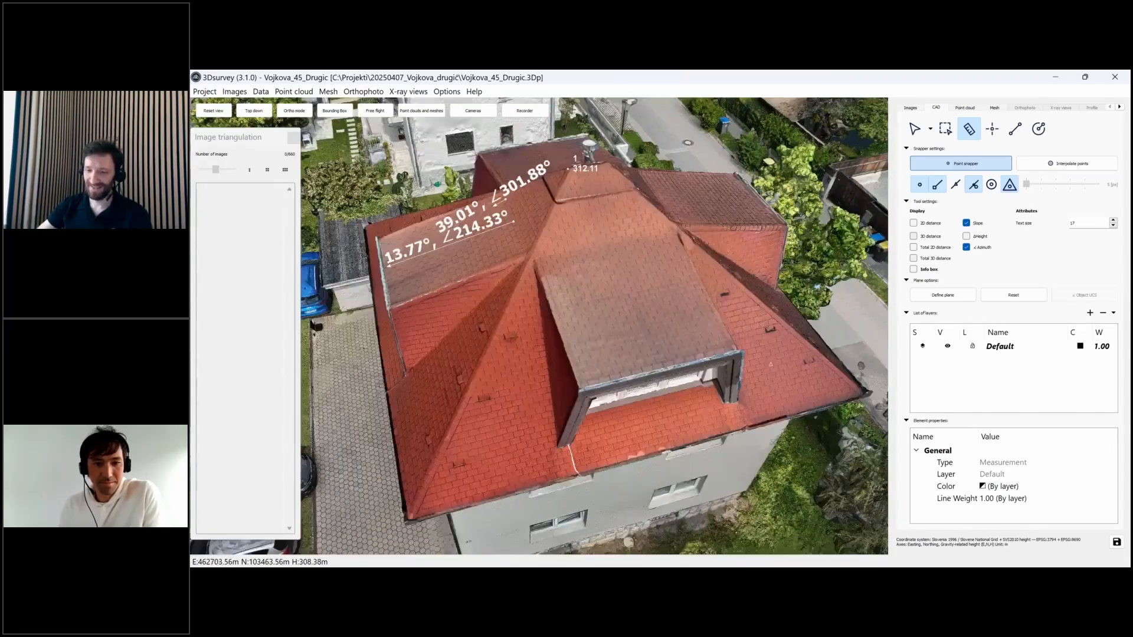
left_click(610, 250)
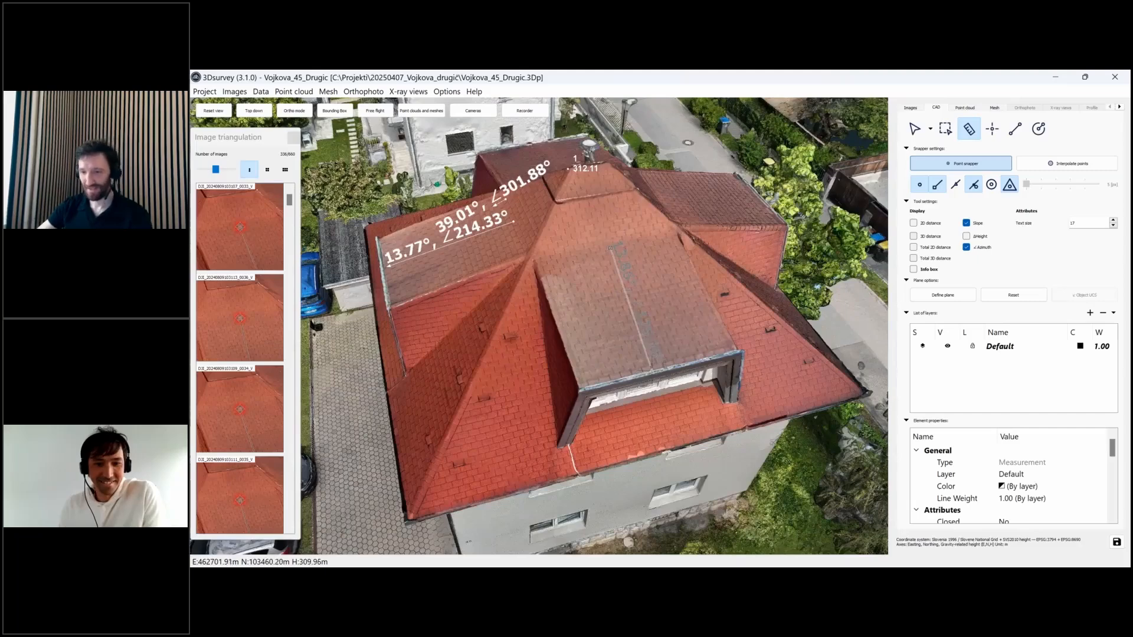
left_click(652, 367)
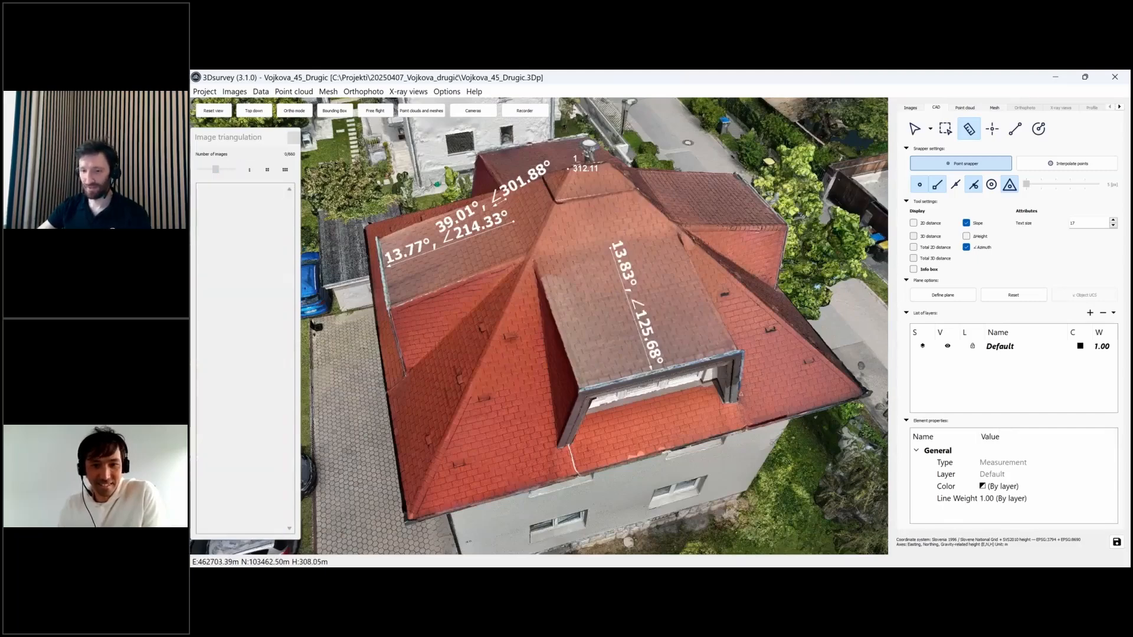
- Switch to the Antena tower project and tilt its point cloud to look down
mouse_move(702, 393)
left_mouse_down()
mouse_move(742, 423)
mouse_move(699, 413)
mouse_move(654, 443)
mouse_move(703, 410)
left_mouse_up()
middle_click_drag(703, 410, 749, 353)
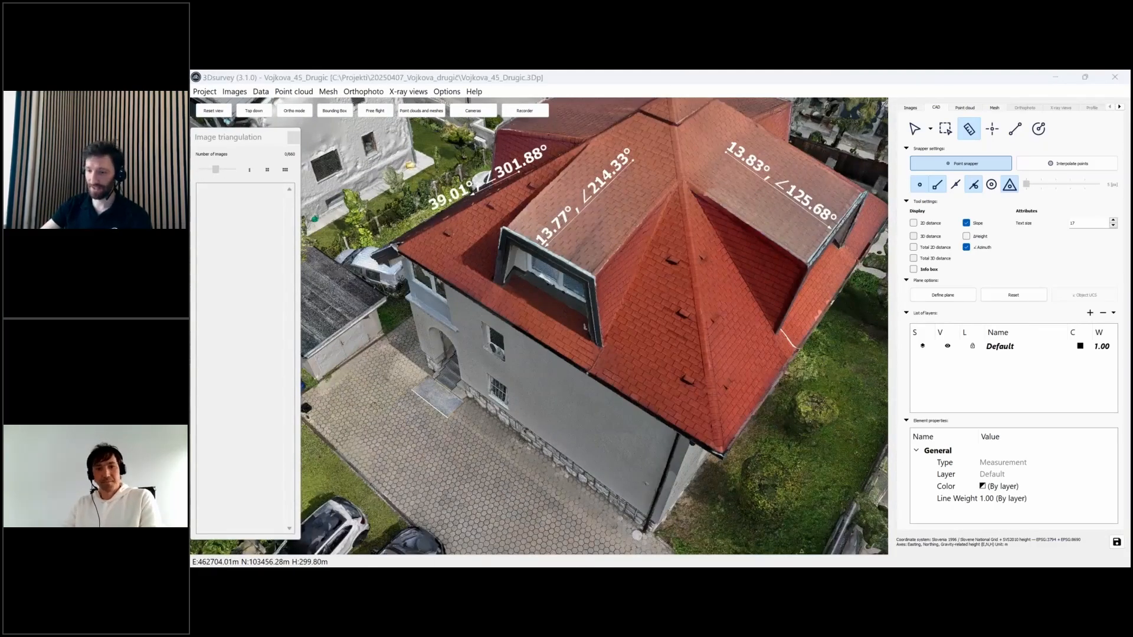
left_click(923, 525)
left_click_drag(763, 325, 590, 389)
- Orbit around the antenna and start the Measure tool with Slope shown
scroll(538, 324, "down", 3)
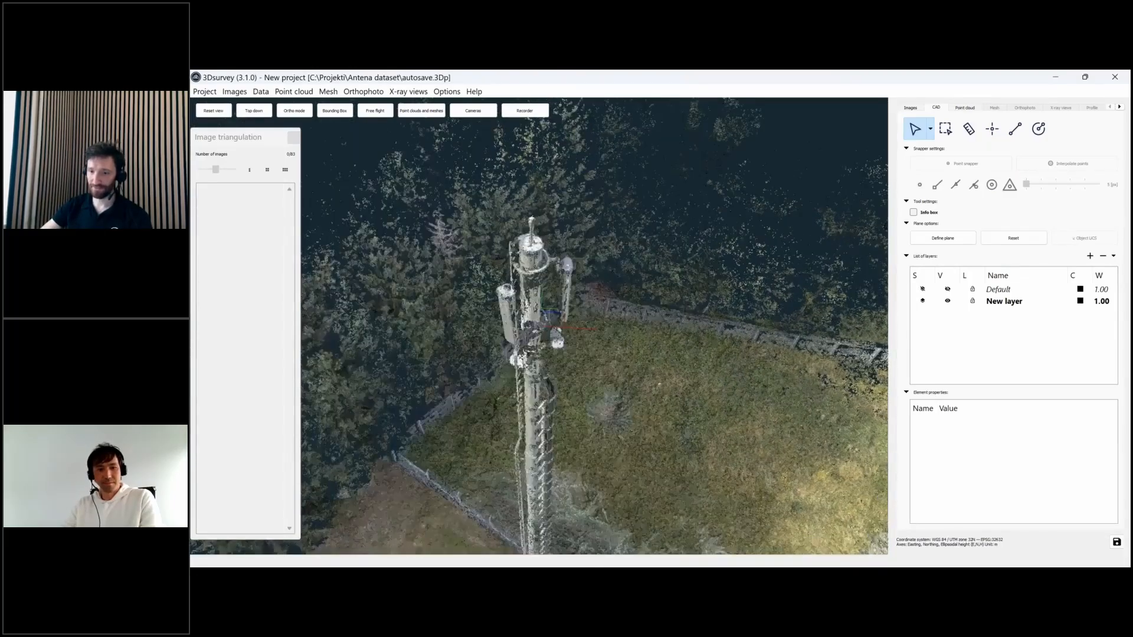
left_click_drag(659, 384, 679, 350)
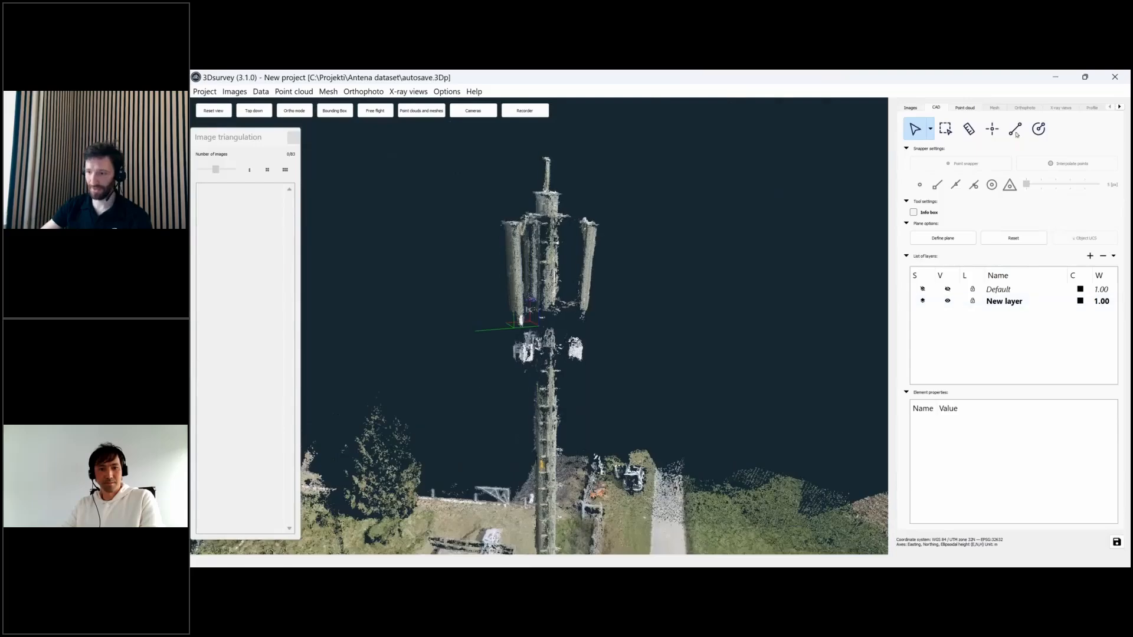
left_click(969, 129)
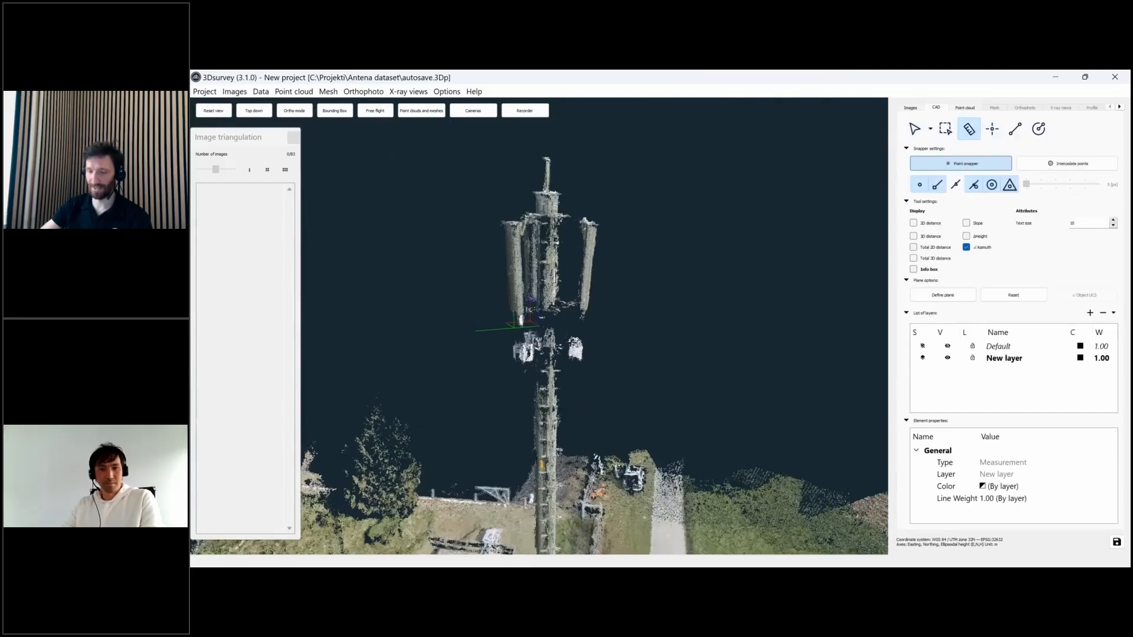
mouse_move(698, 253)
left_mouse_down()
mouse_move(679, 248)
mouse_move(700, 254)
mouse_move(658, 328)
mouse_move(640, 327)
mouse_move(696, 307)
mouse_move(679, 413)
mouse_move(661, 259)
mouse_move(661, 319)
mouse_move(664, 289)
mouse_move(694, 259)
mouse_move(702, 265)
left_mouse_up()
mouse_move(593, 322)
left_mouse_down()
mouse_move(614, 324)
mouse_move(575, 318)
left_mouse_up()
left_click(966, 224)
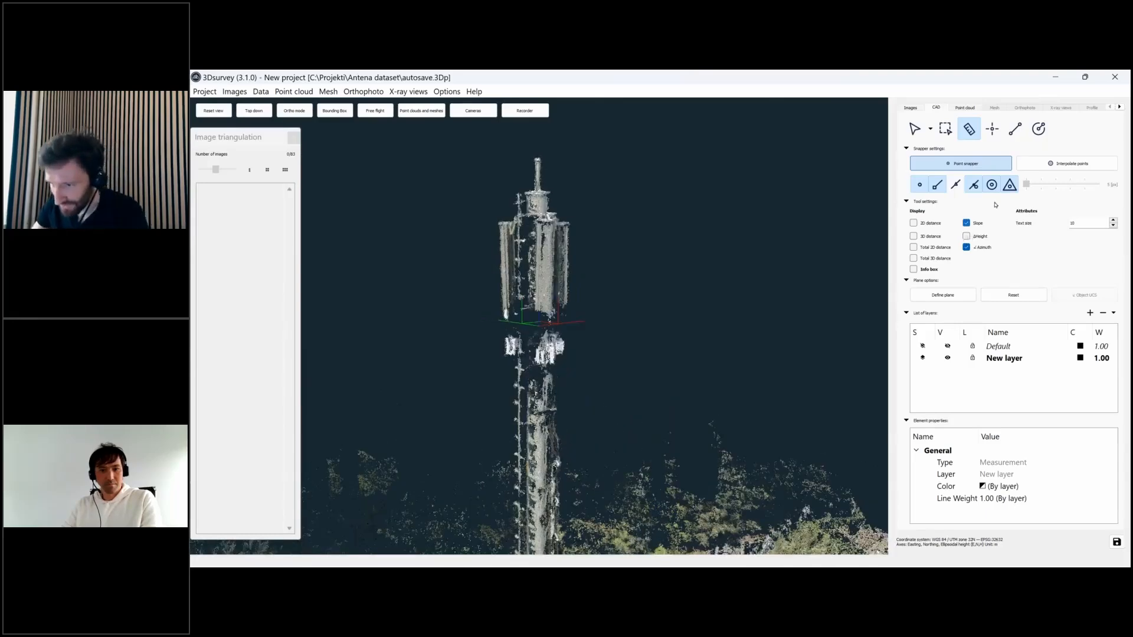
- Measure the right antenna from top to bottom, reading 83.53° lean at ∠27.59°
left_click_drag(575, 295, 655, 328)
left_click(565, 222)
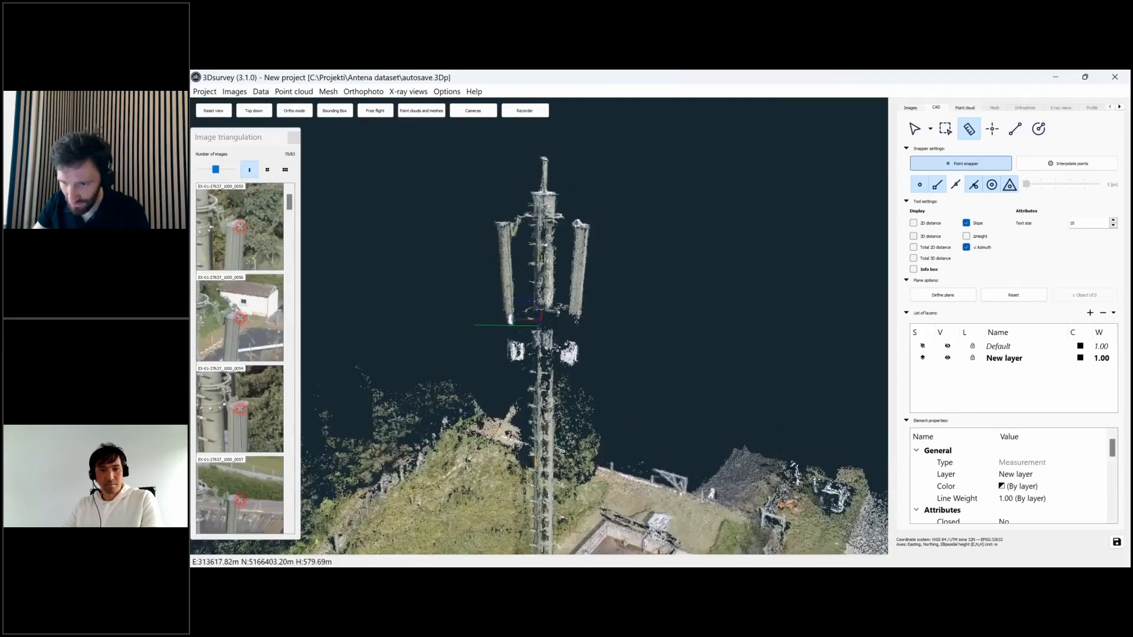
left_click(576, 311)
right_click(576, 312)
mouse_move(748, 354)
left_mouse_down()
mouse_move(720, 352)
mouse_move(764, 357)
left_mouse_up()
scroll(540, 324, "up", 2)
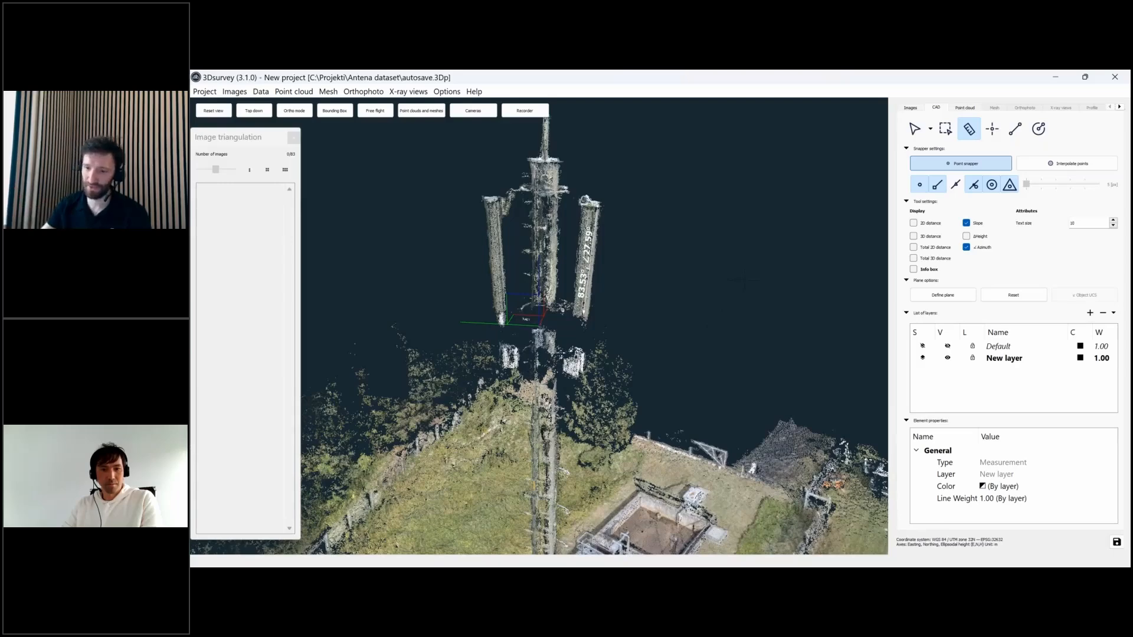
left_click_drag(759, 291, 766, 266)
left_click(1038, 129)
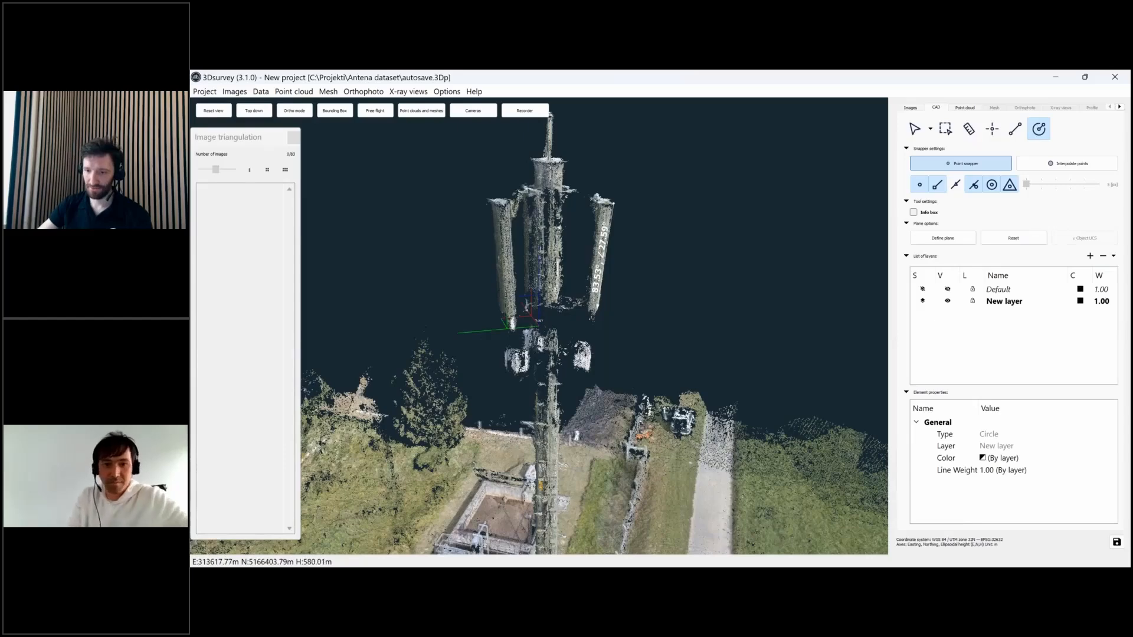
- Draw a circle centred on the antenna tower, its radius ringing the antennas near the top
left_click(546, 287)
left_click_drag(684, 292, 658, 349)
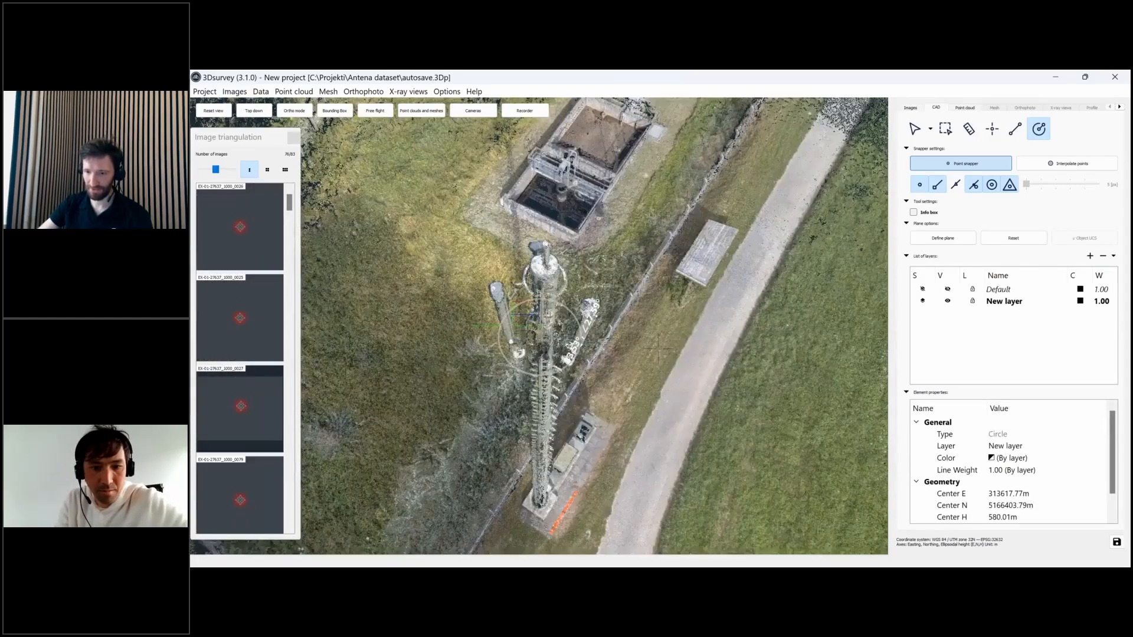
left_click(565, 510)
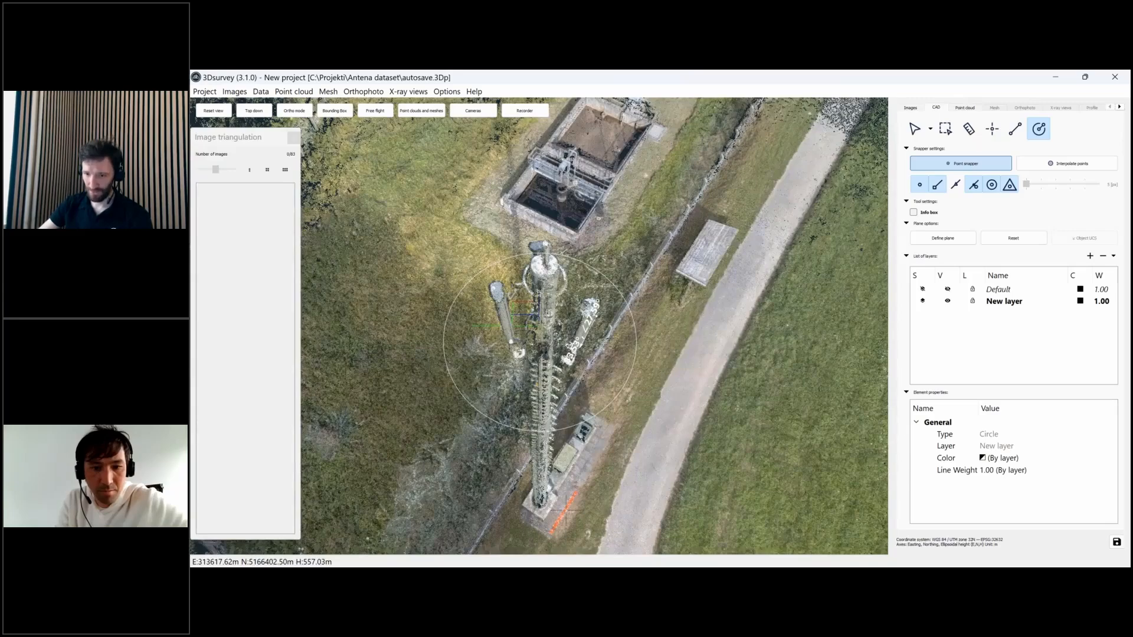
- Orbit around the tower to inspect its base and equipment pad, then return to measuring
left_click_drag(661, 402, 578, 401)
left_click_drag(456, 551, 594, 453)
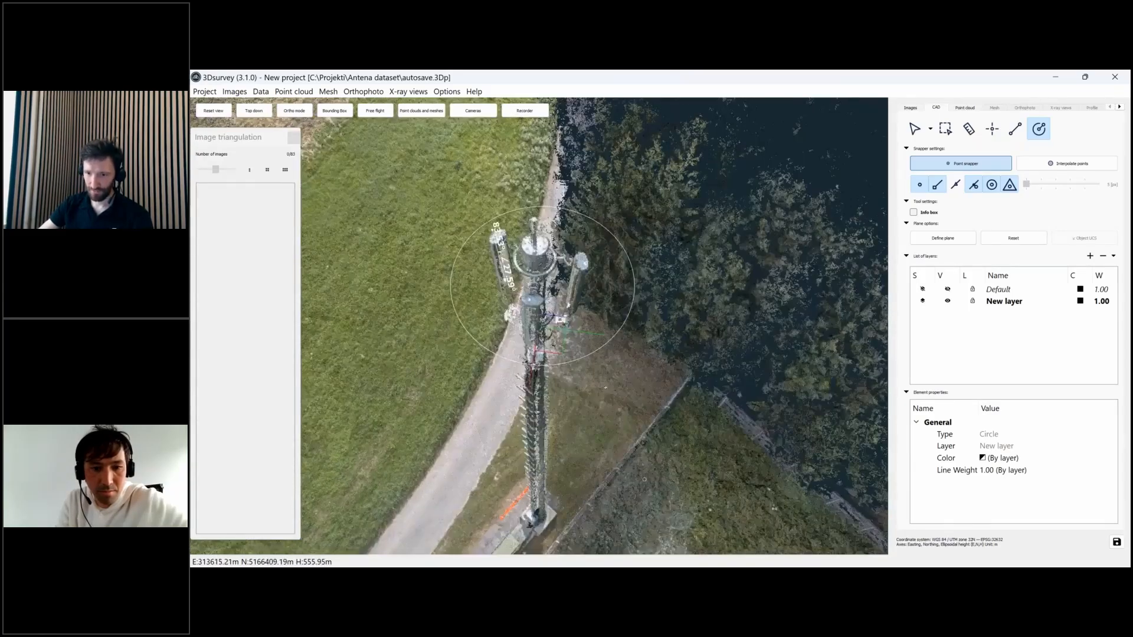
mouse_move(593, 453)
middle_mouse_down()
mouse_move(594, 290)
mouse_move(612, 347)
middle_mouse_up()
scroll(612, 347, "up", 3)
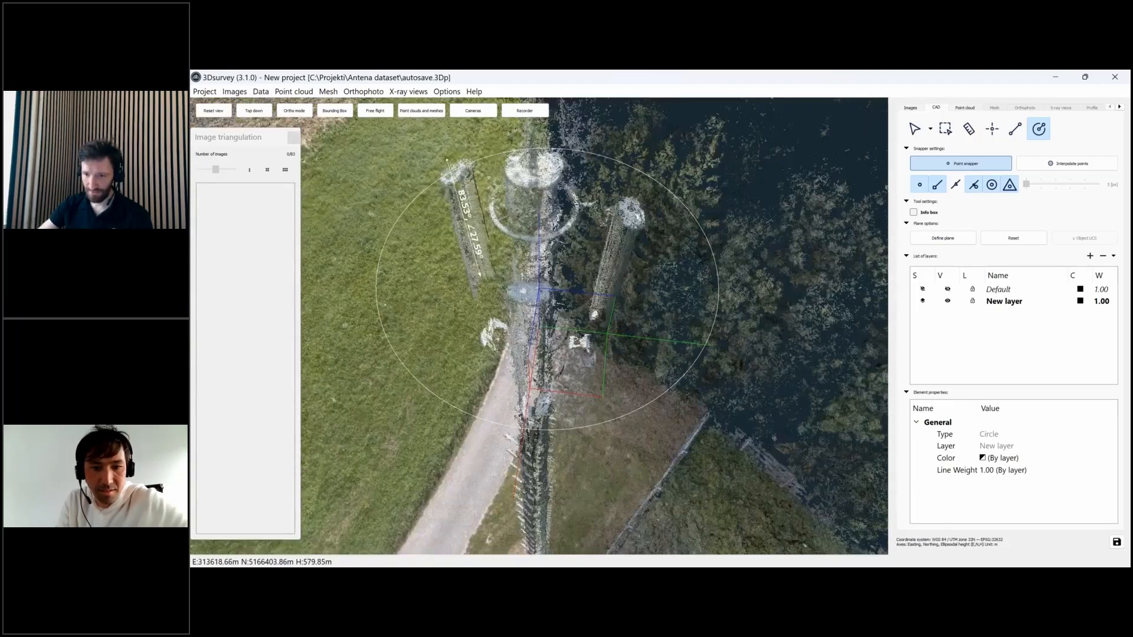
mouse_move(536, 380)
left_mouse_down()
mouse_move(516, 385)
mouse_move(529, 400)
left_mouse_up()
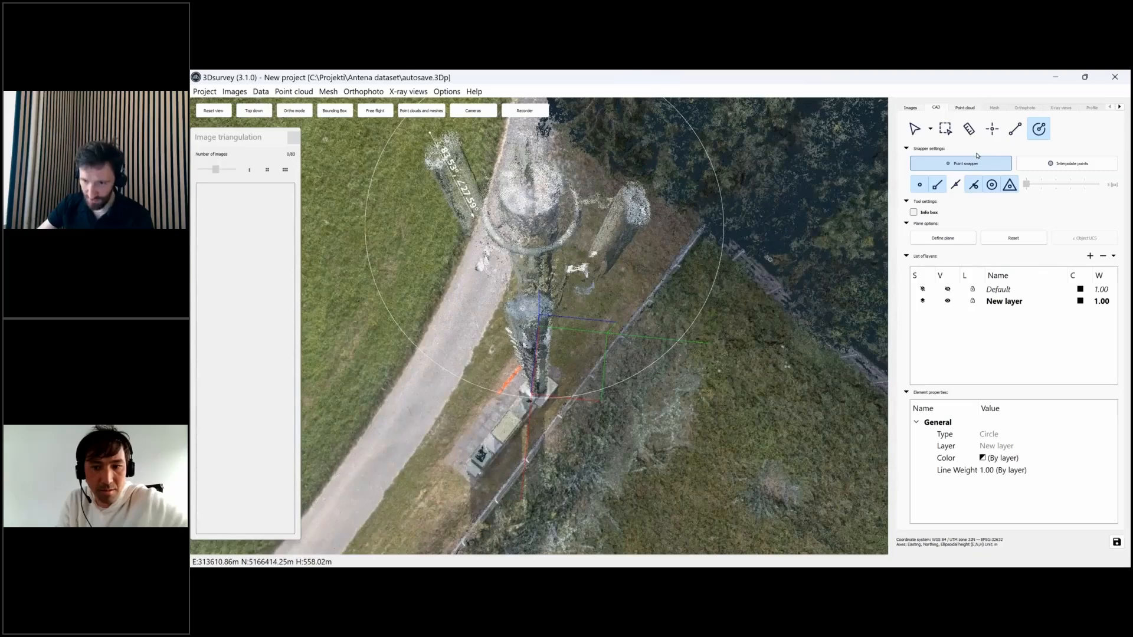
left_click(969, 128)
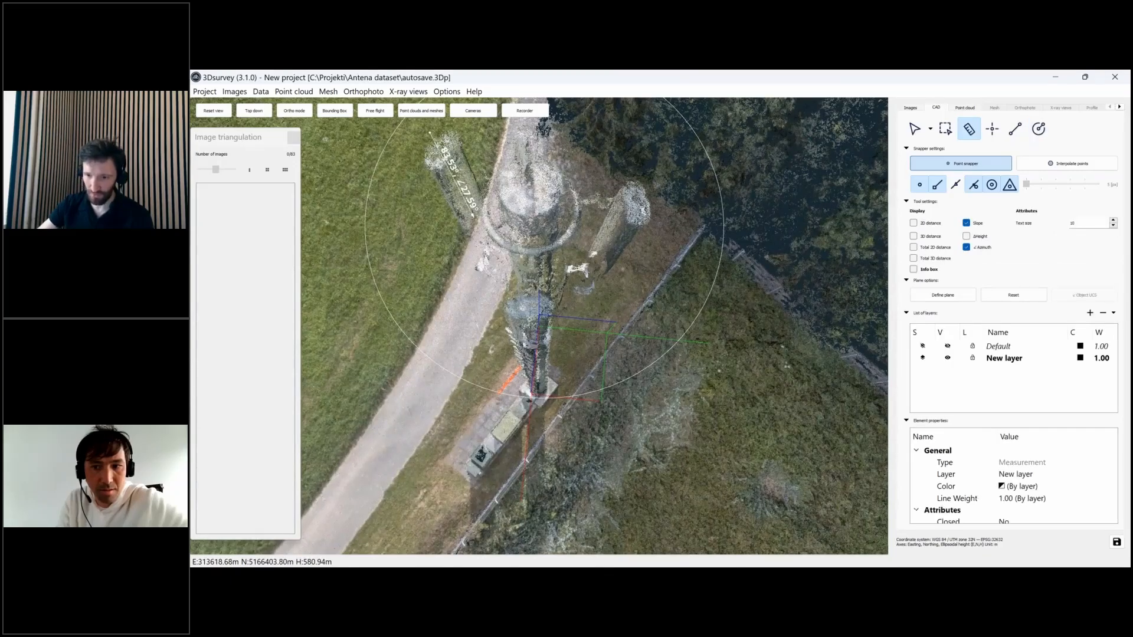
- Measure the tower's lean as 66.88° at azimuth ∠79.18°, then switch to the izdank project
left_click(532, 344)
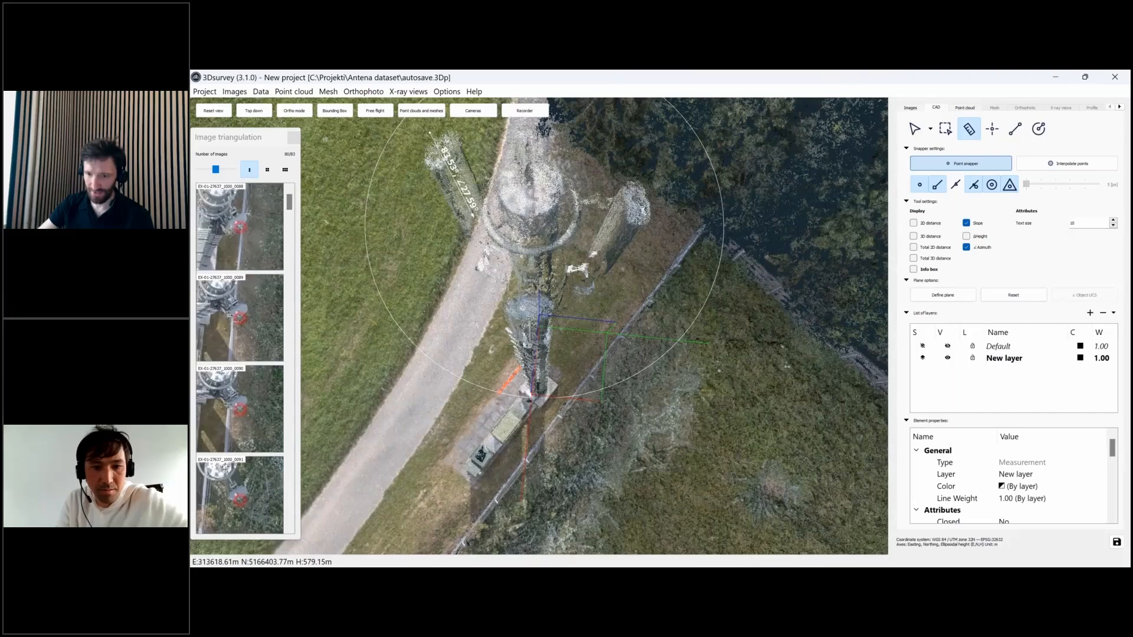
left_click_drag(528, 320, 529, 321)
right_click(530, 321)
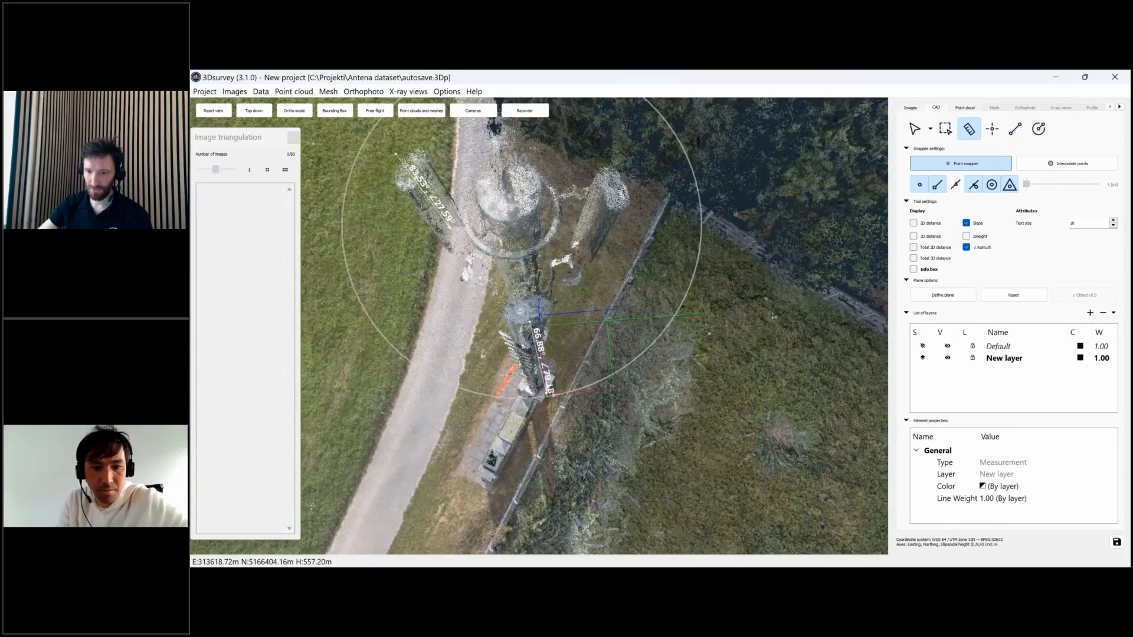
mouse_move(697, 422)
left_mouse_down()
mouse_move(620, 414)
mouse_move(570, 341)
mouse_move(640, 360)
mouse_move(683, 413)
mouse_move(687, 394)
mouse_move(685, 405)
left_mouse_up()
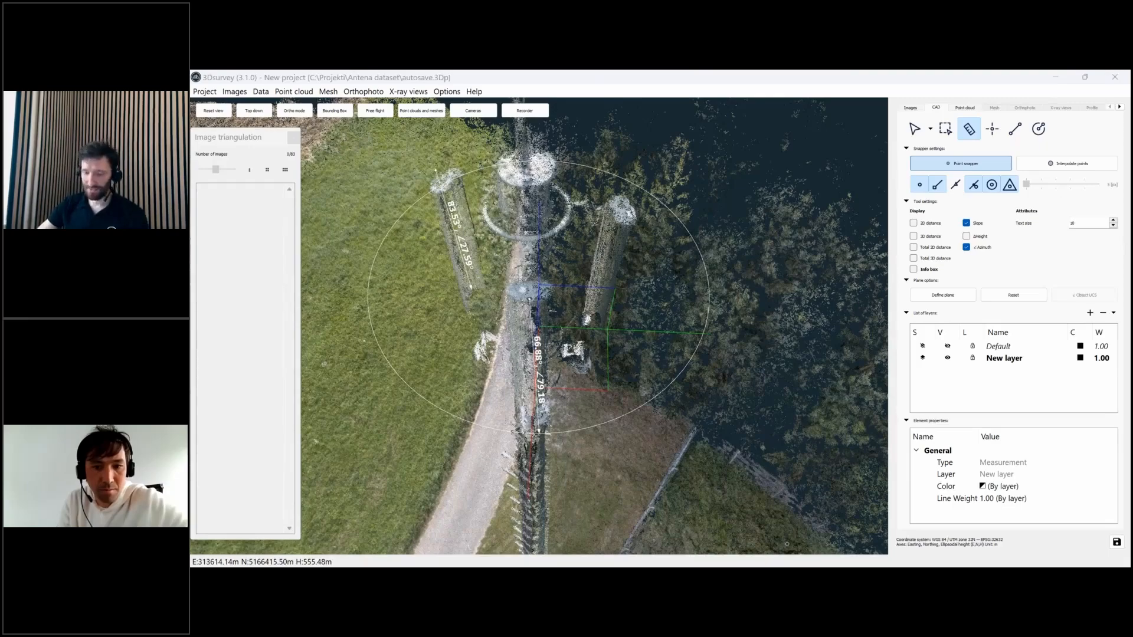
left_click(644, 519)
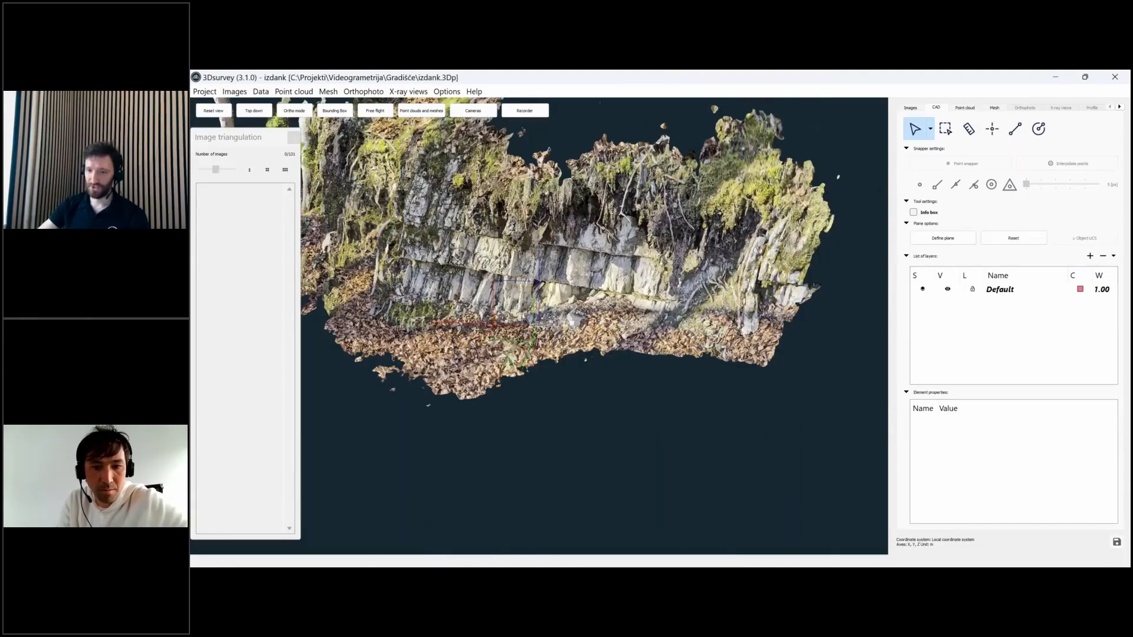
left_click_drag(538, 285, 519, 265)
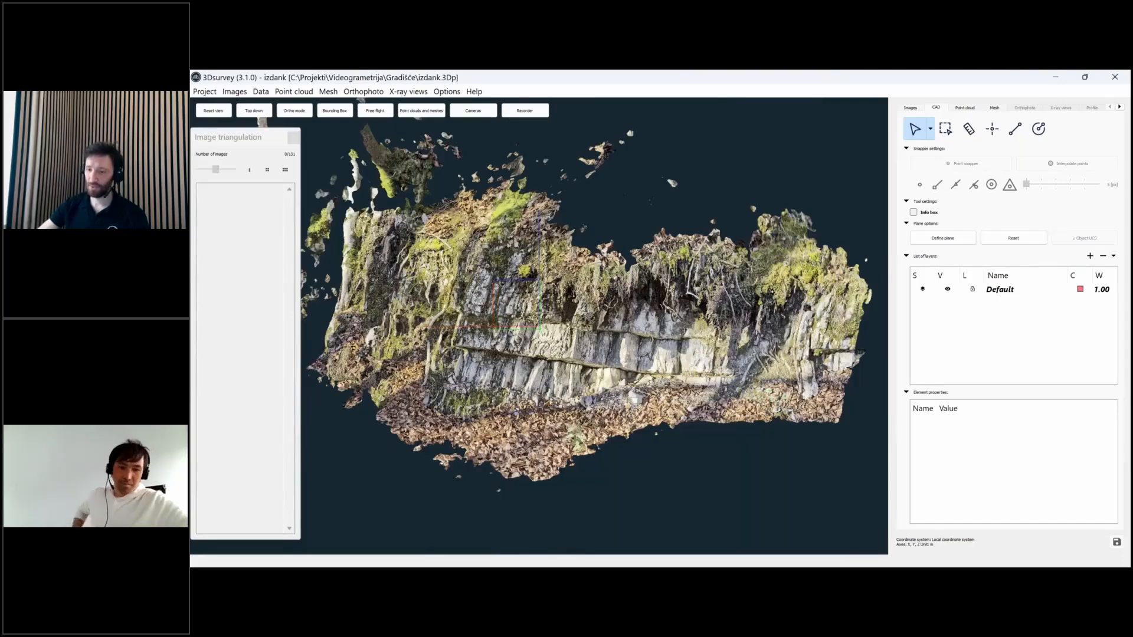
scroll(262, 122, "up", 5)
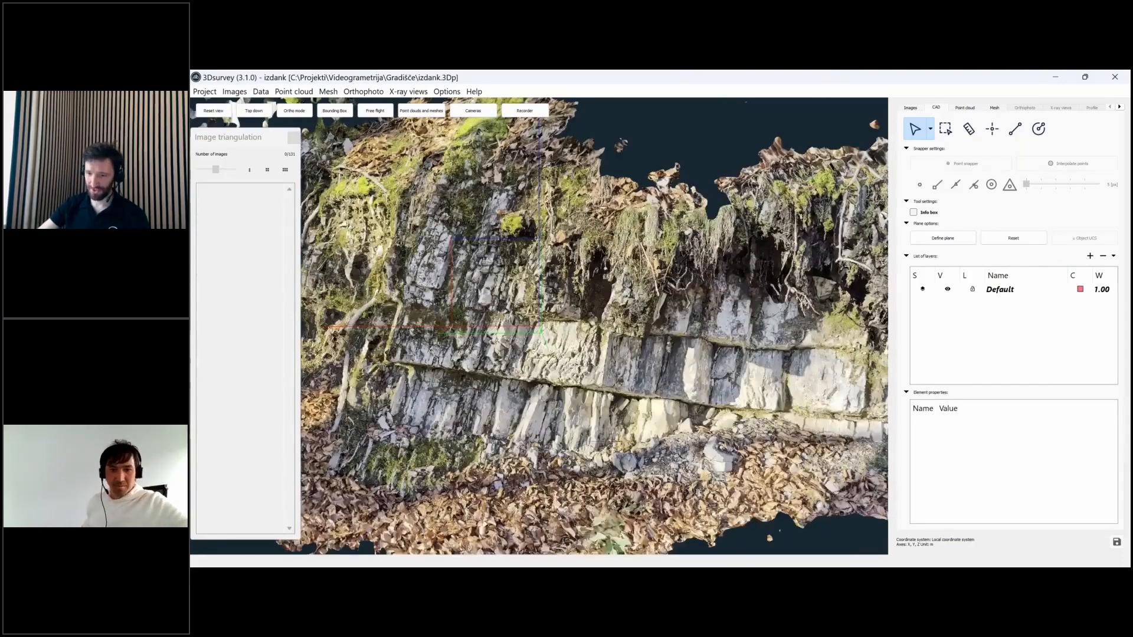
left_click_drag(538, 295, 507, 241)
left_click_drag(494, 186, 1091, 219)
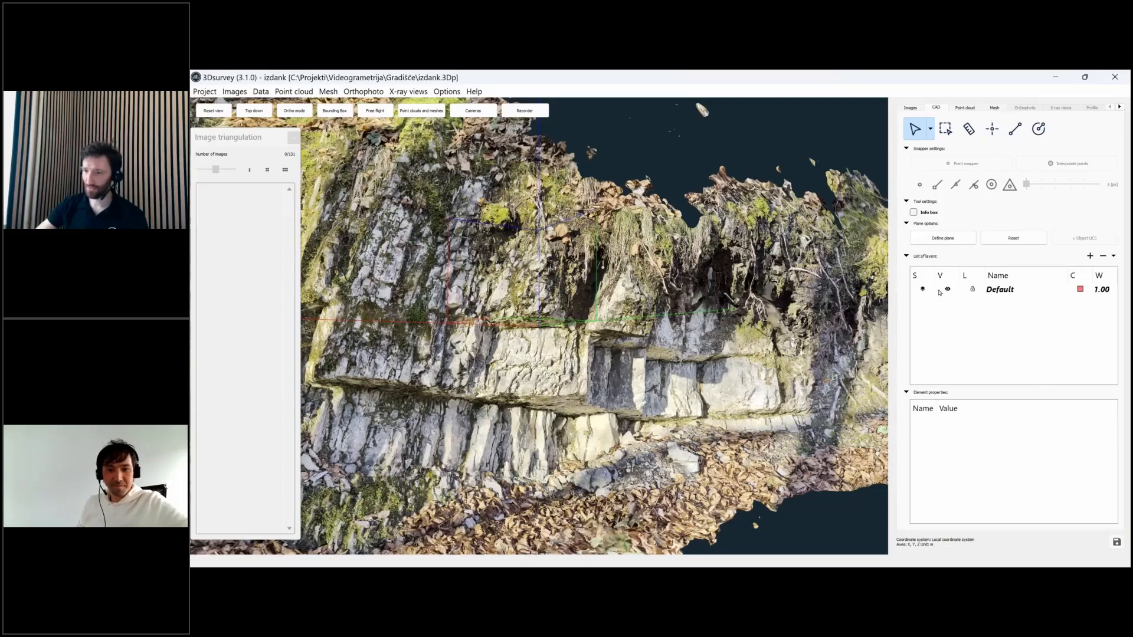
- Define and confirm a custom reference plane along the base of the rock outcrop
left_click(942, 238)
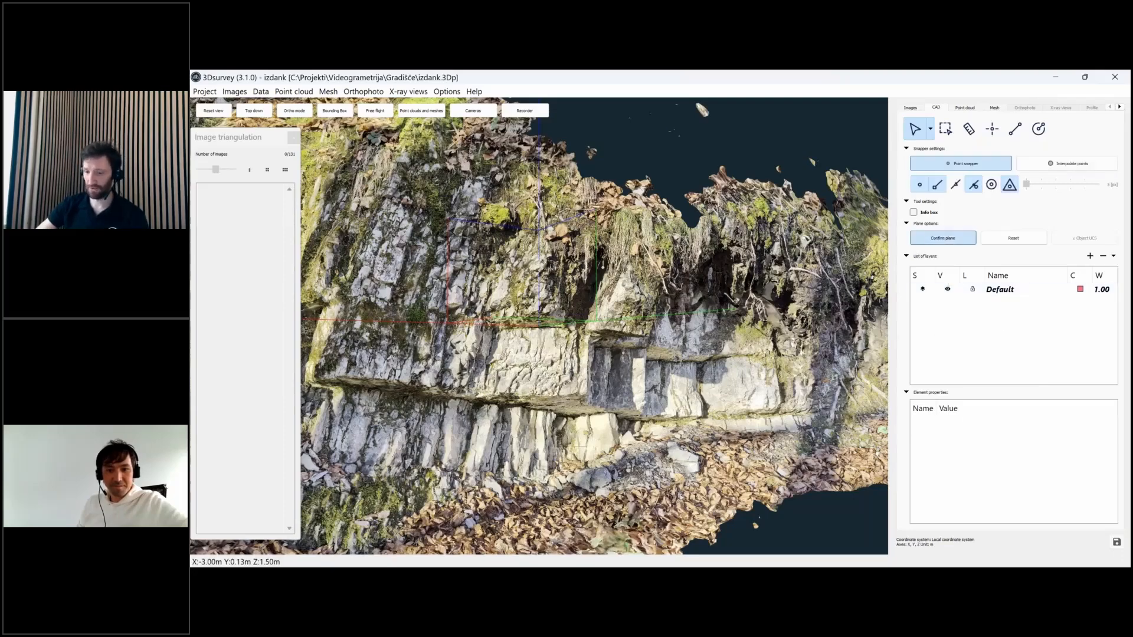
left_click_drag(596, 427, 561, 433)
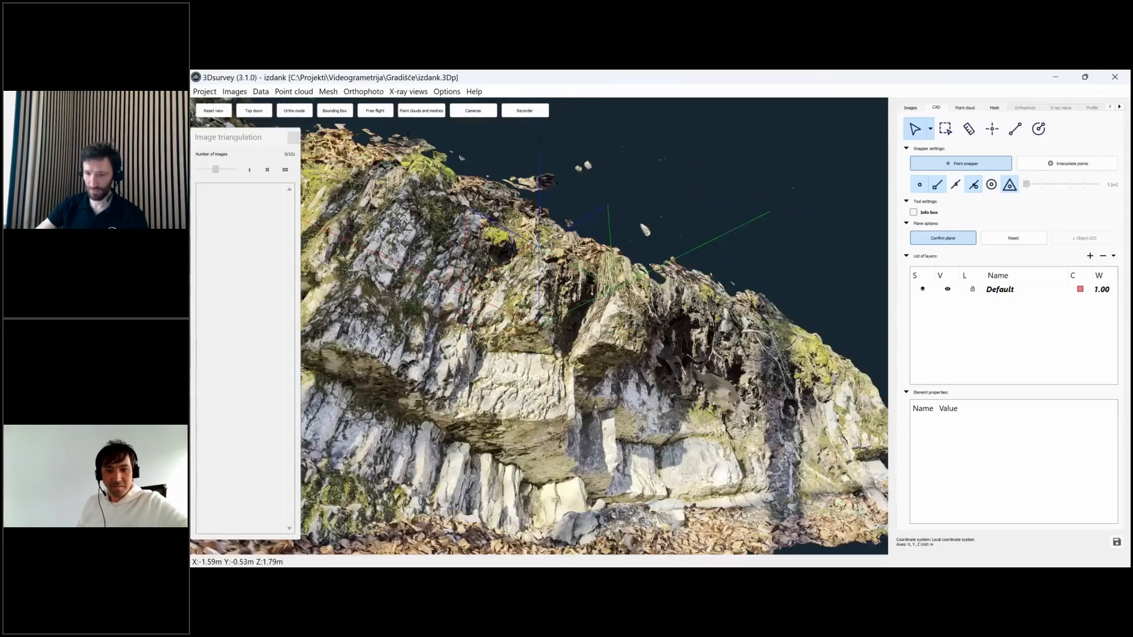
middle_click_drag(561, 435, 625, 367)
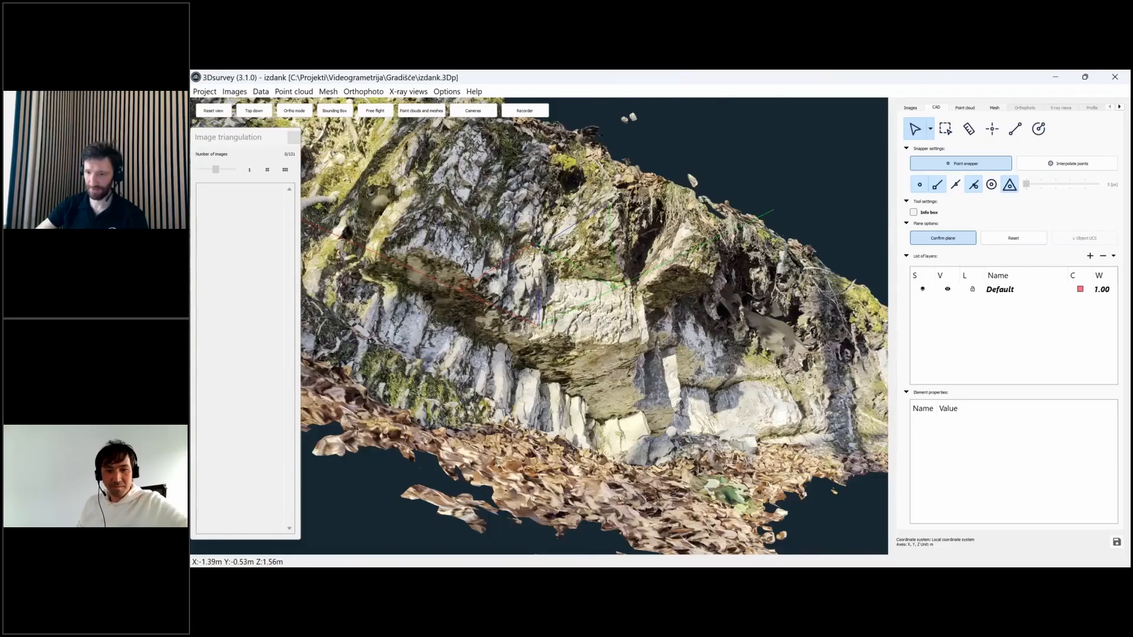
left_click_drag(550, 366, 615, 344)
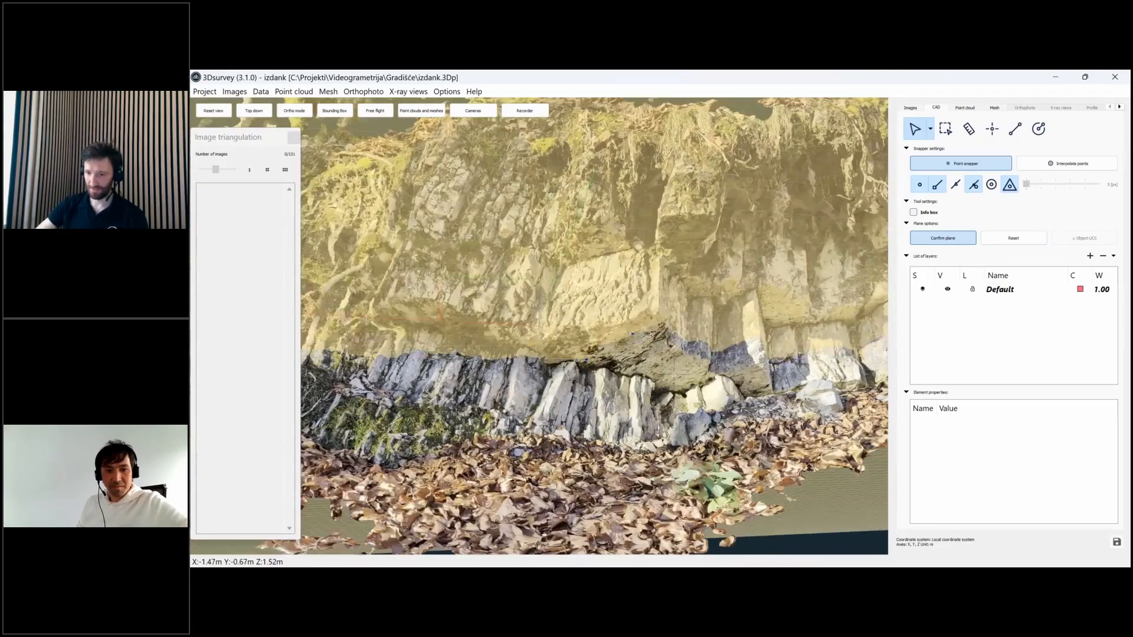
left_click_drag(641, 352, 608, 390)
scroll(741, 384, "down", 5)
scroll(594, 367, "up", 5)
key("Return")
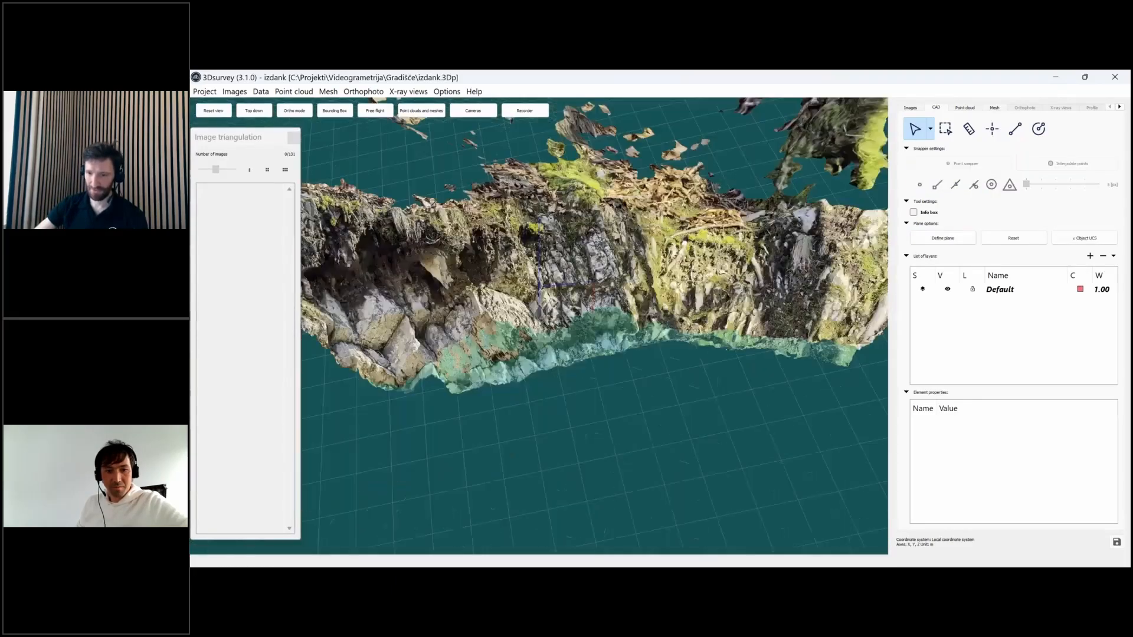
- Measure from the cliff edge down to the plane, reading 13.78° at azimuth ∠221.76°
middle_click_drag(589, 394, 701, 323)
left_click(968, 128)
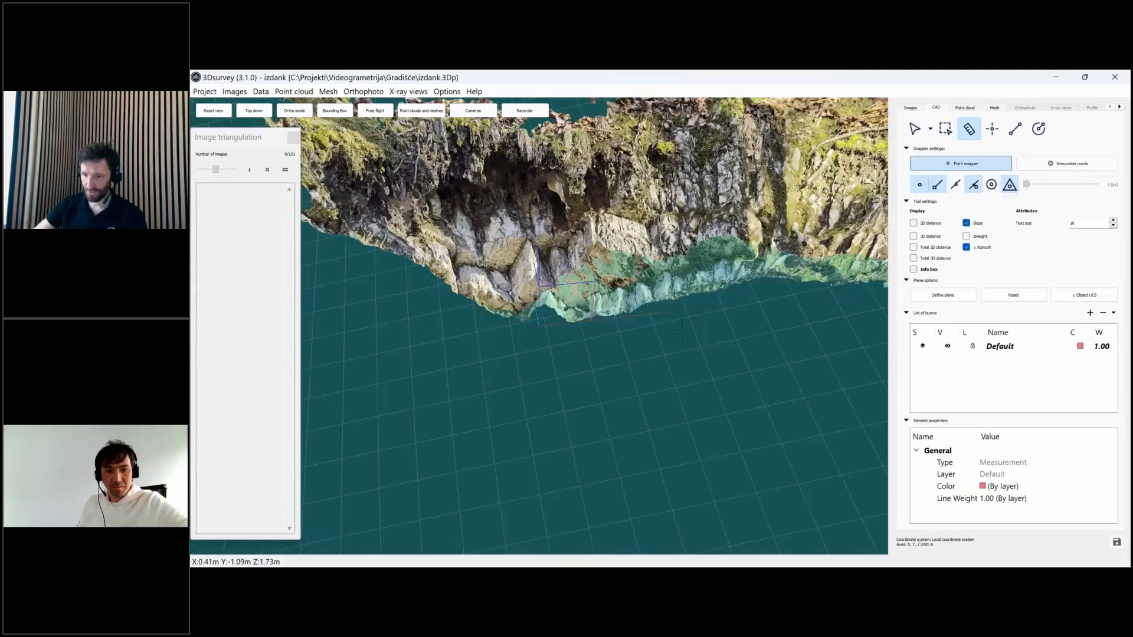
left_click(597, 294)
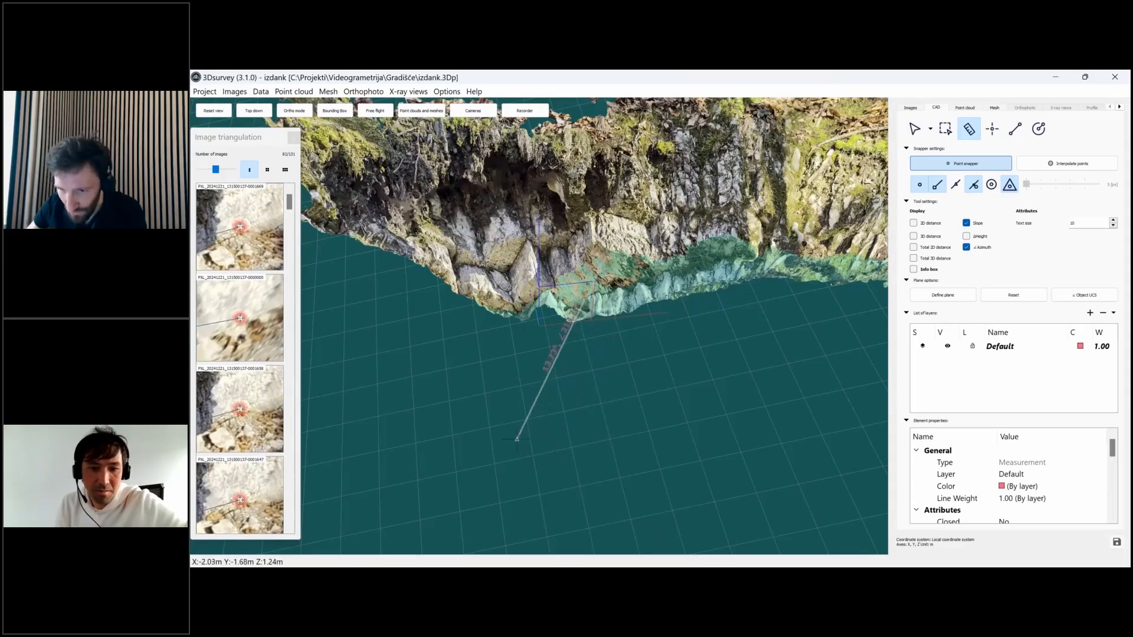
left_click(493, 419)
left_click_drag(540, 444, 524, 357)
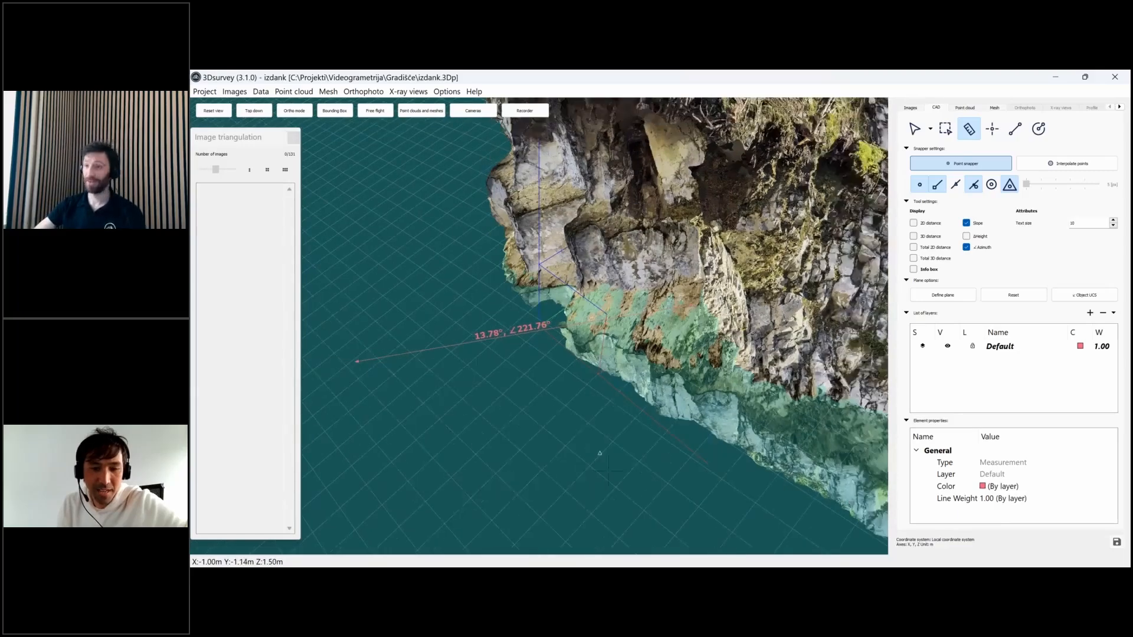
left_click_drag(600, 453, 522, 360)
scroll(554, 313, "up", 4)
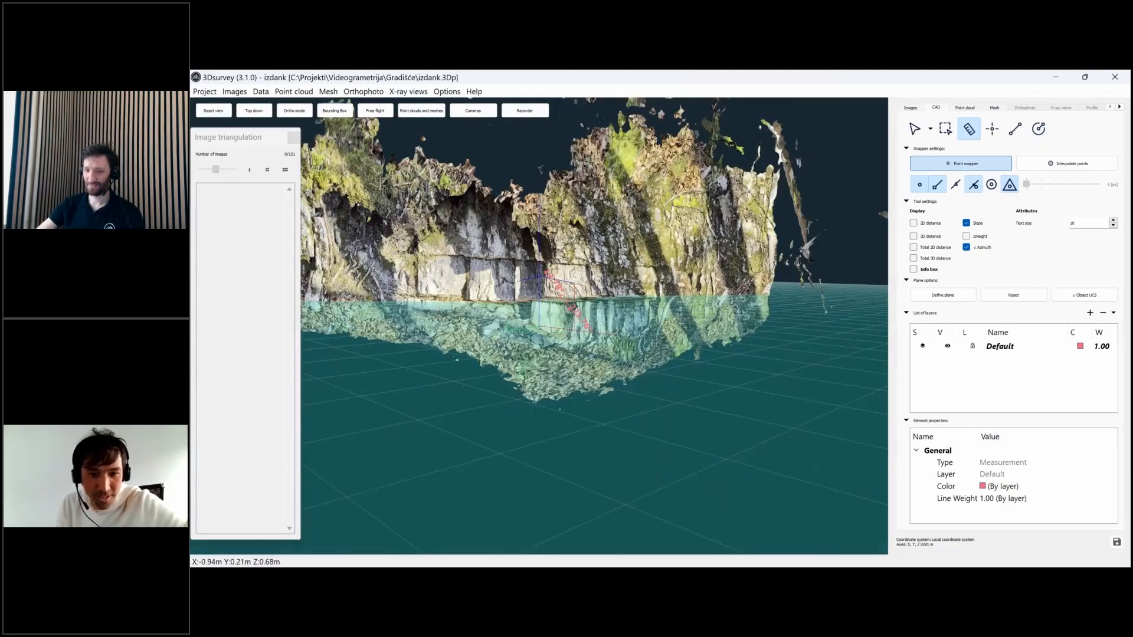
left_click_drag(534, 360, 543, 439)
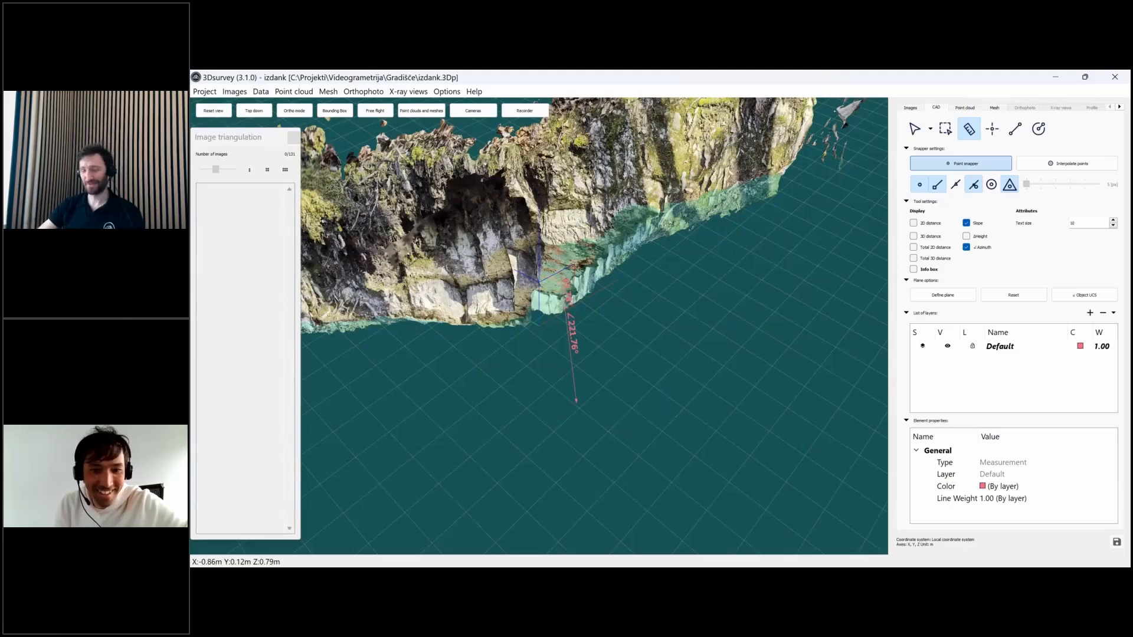
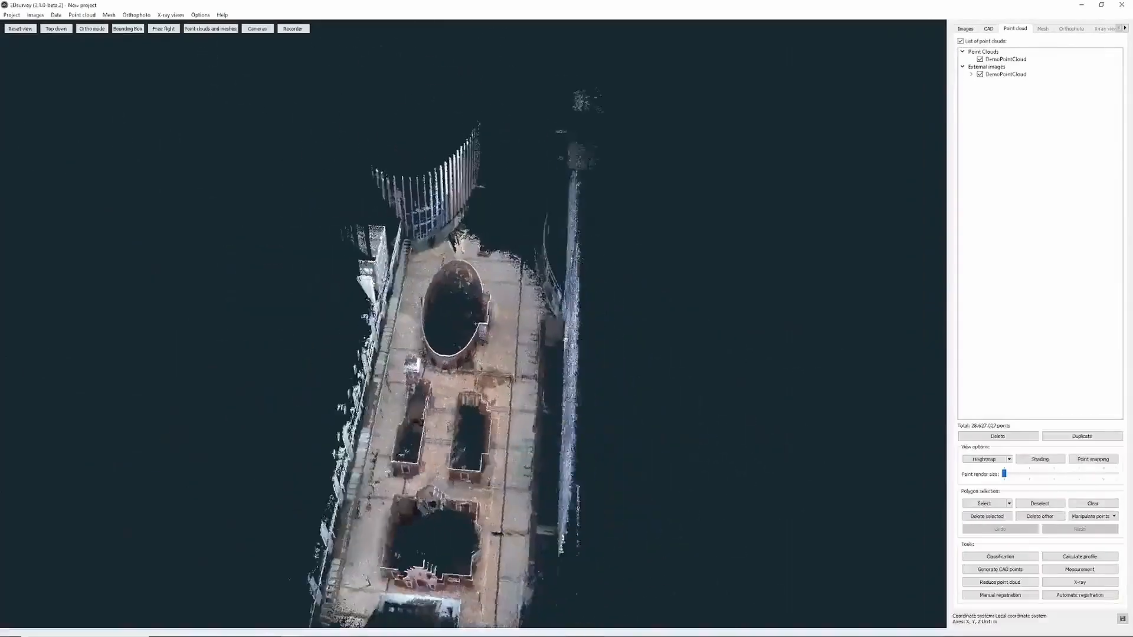
- Browse the external panorama list and toggle the point cloud off and on while facing the building fronts
left_click(970, 74)
scroll(1025, 315, "down", 8)
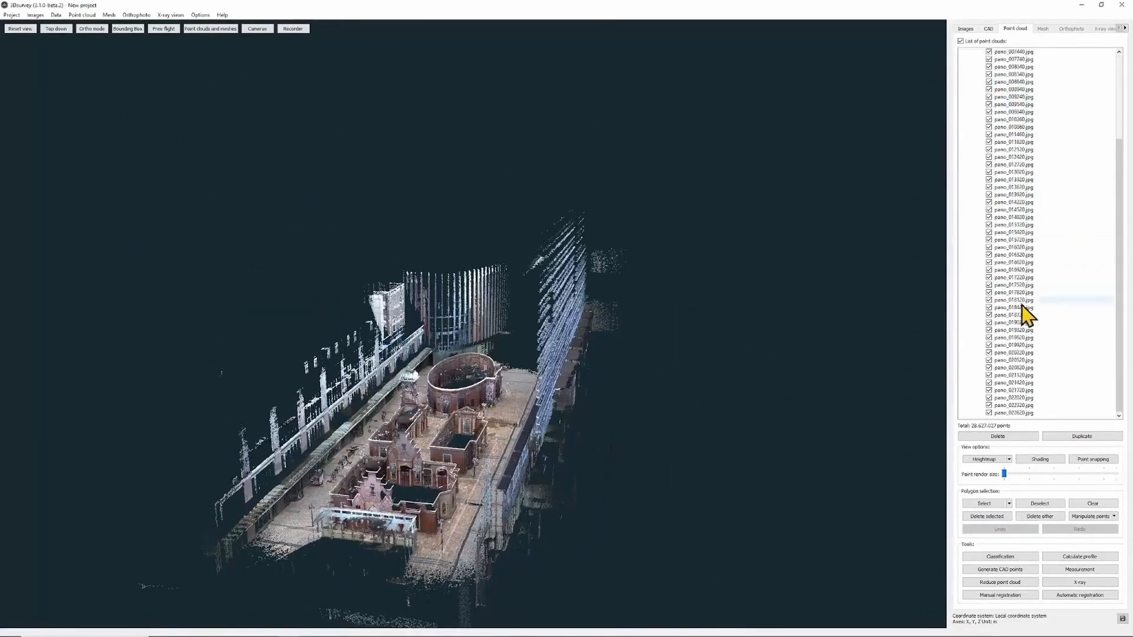
scroll(1024, 315, "up", 10)
left_click(970, 75)
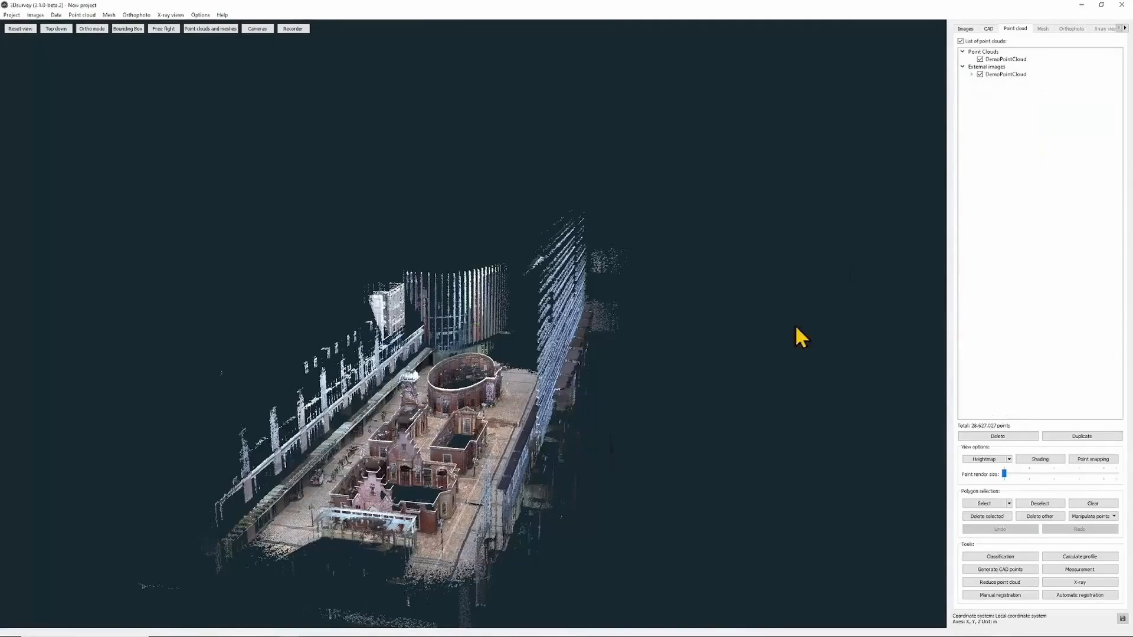
scroll(494, 584, "up", 6)
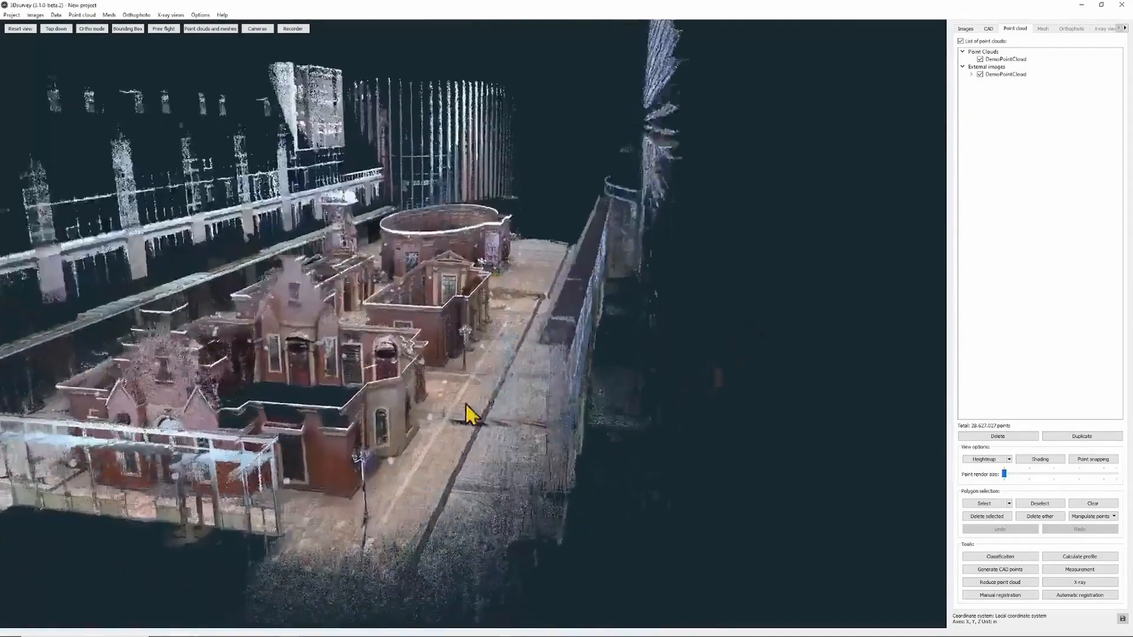
scroll(460, 409, "up", 3)
left_click_drag(449, 413, 364, 364)
left_click(980, 59)
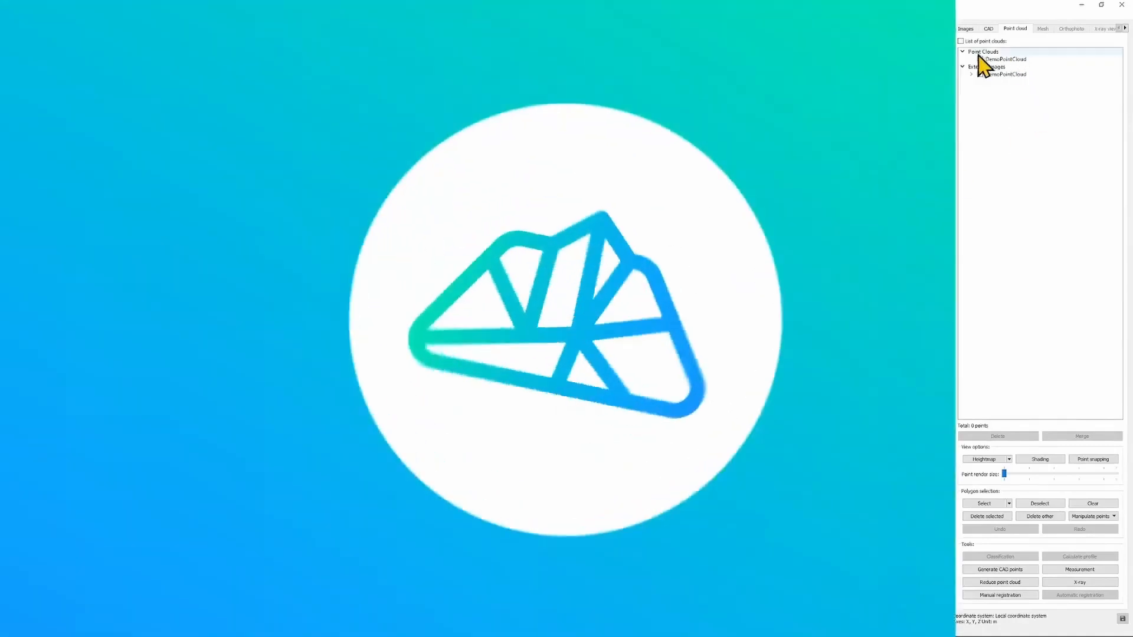
left_click(980, 59)
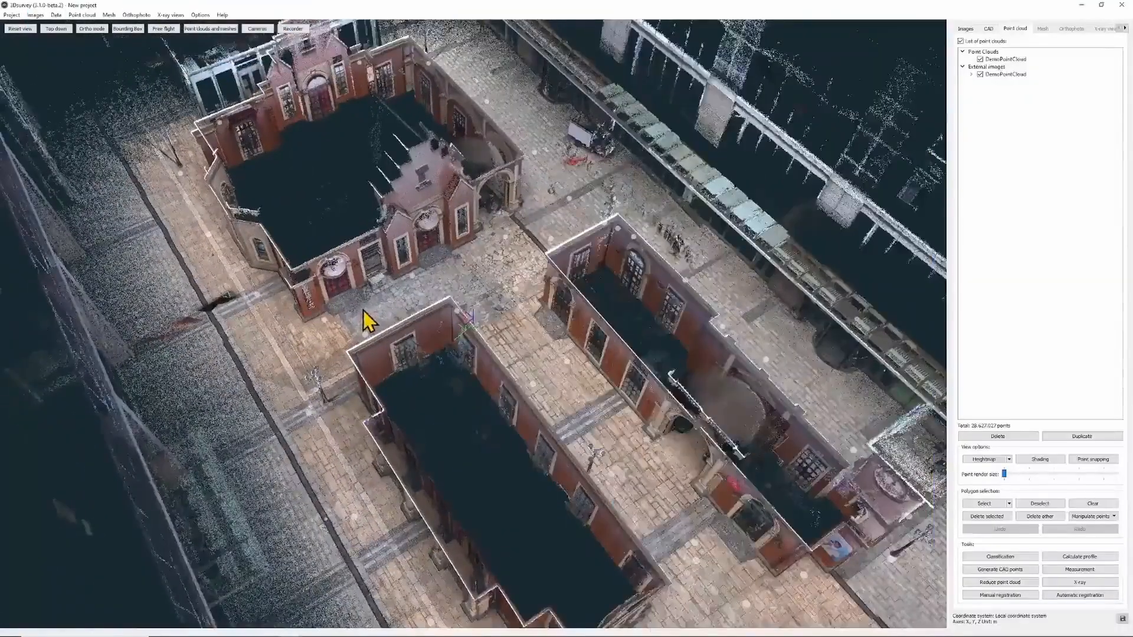
- Open a camera's panoramic photo of the pavement and turn it toward the brick wall
double_click(362, 310)
left_click_drag(367, 433, 578, 455)
scroll(579, 342, "up", 10)
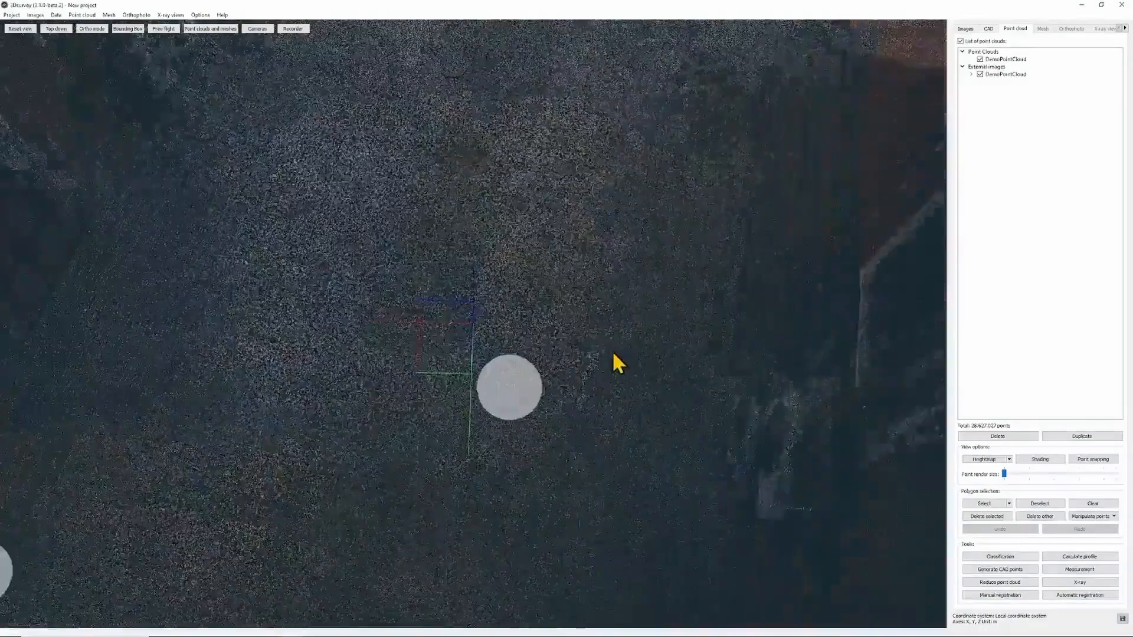
scroll(611, 360, "down", 10)
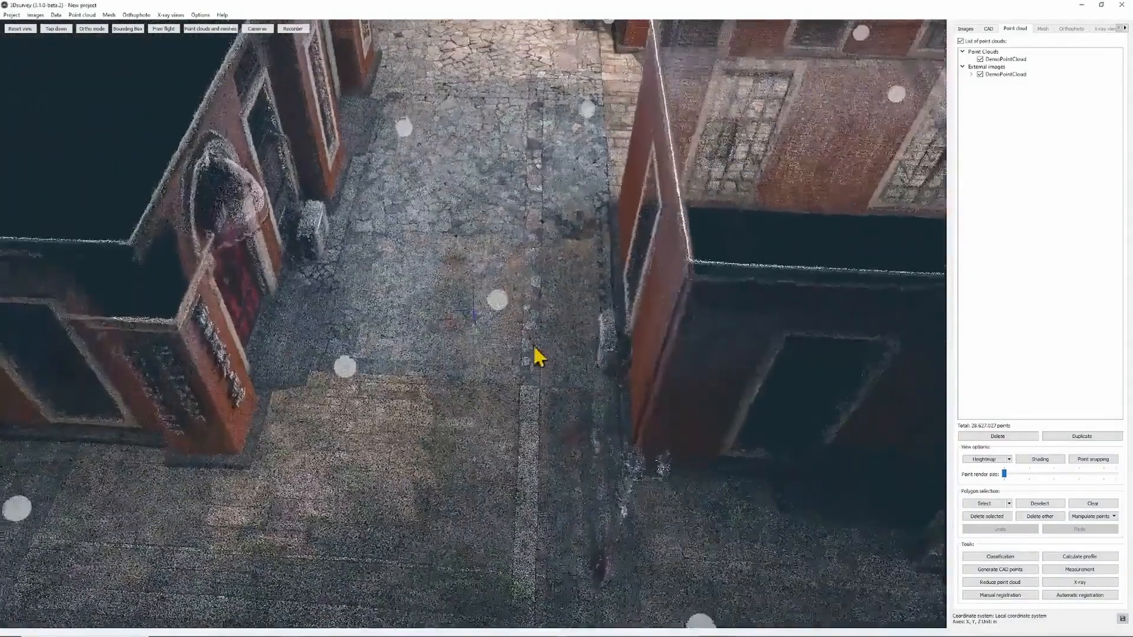
left_click(500, 299)
scroll(497, 302, "down", 2)
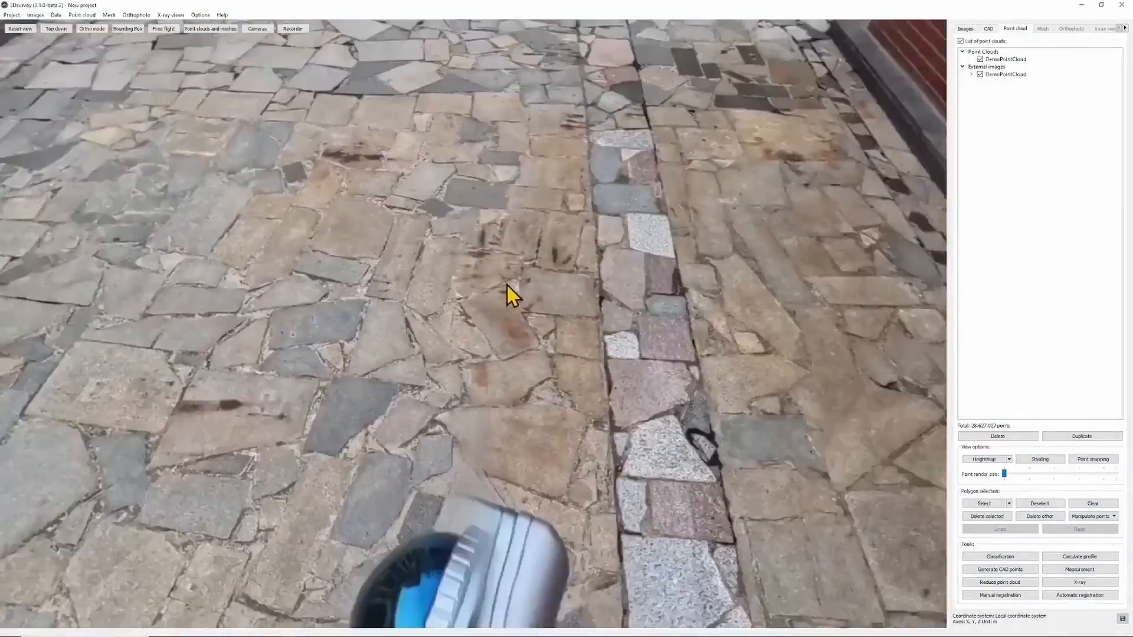
left_click_drag(586, 266, 726, 374)
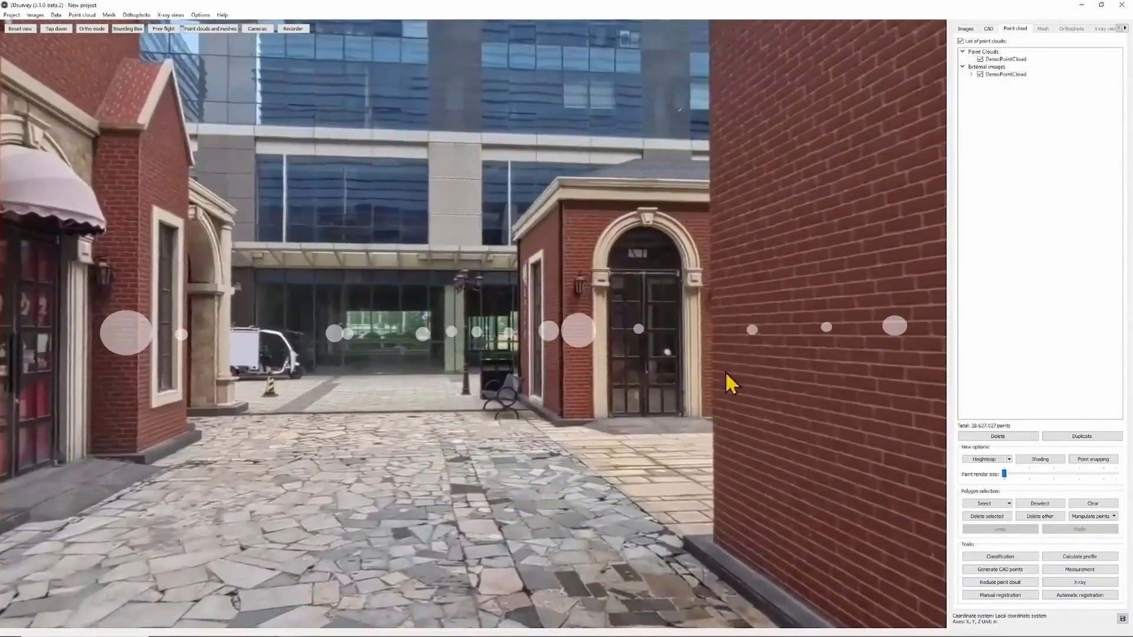
- Fly to the doorway panorama and the next one along the street, looking toward the alley and clock tower
left_click(589, 334)
mouse_move(757, 364)
left_mouse_down()
mouse_move(286, 354)
mouse_move(131, 309)
mouse_move(283, 513)
mouse_move(536, 339)
mouse_move(185, 349)
left_mouse_up()
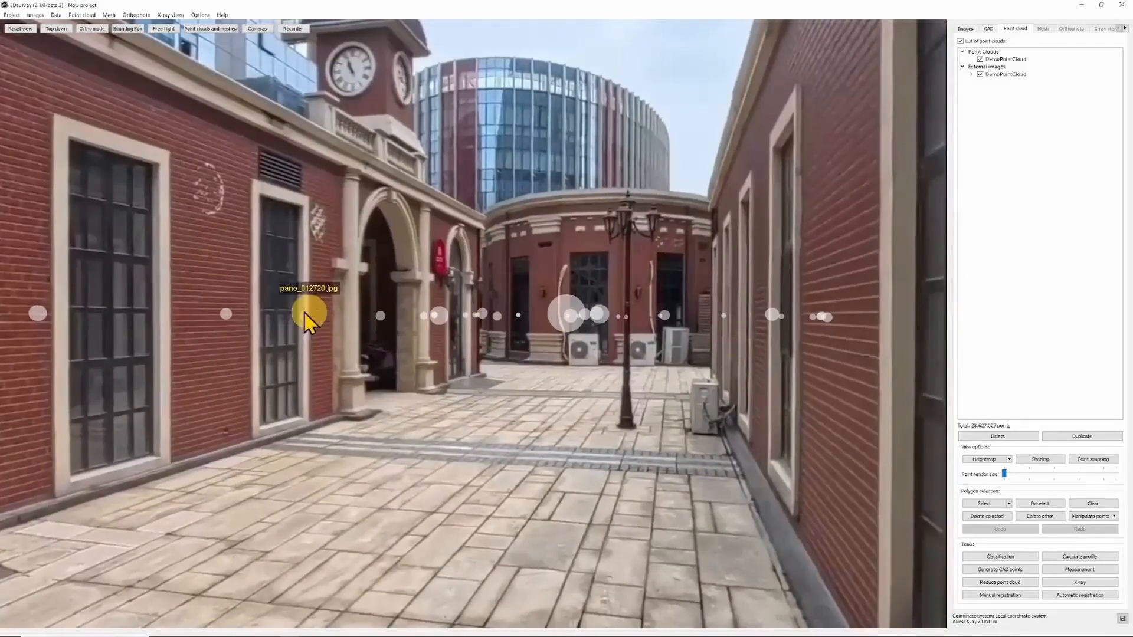
left_click(570, 313)
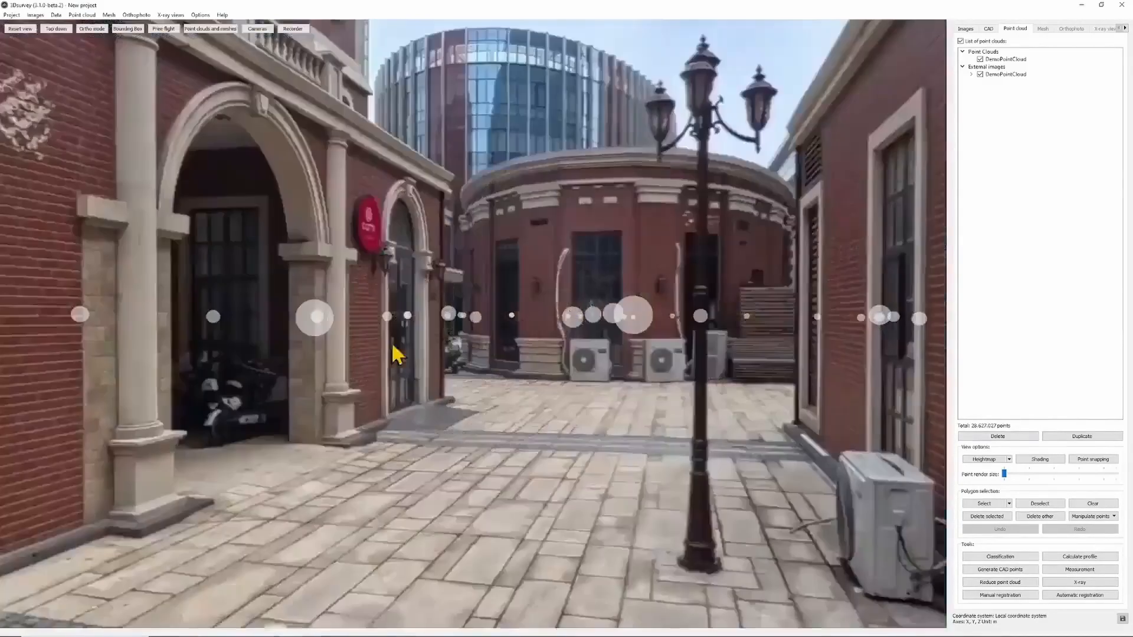
mouse_move(394, 349)
left_mouse_down()
mouse_move(743, 338)
mouse_move(935, 355)
left_mouse_up()
left_click_drag(443, 326, 399, 596)
left_click_drag(228, 398, 575, 258)
- Frame the brick wall's window and arched door in the centre of the panorama
scroll(572, 248, "down", 3)
scroll(564, 266, "up", 10)
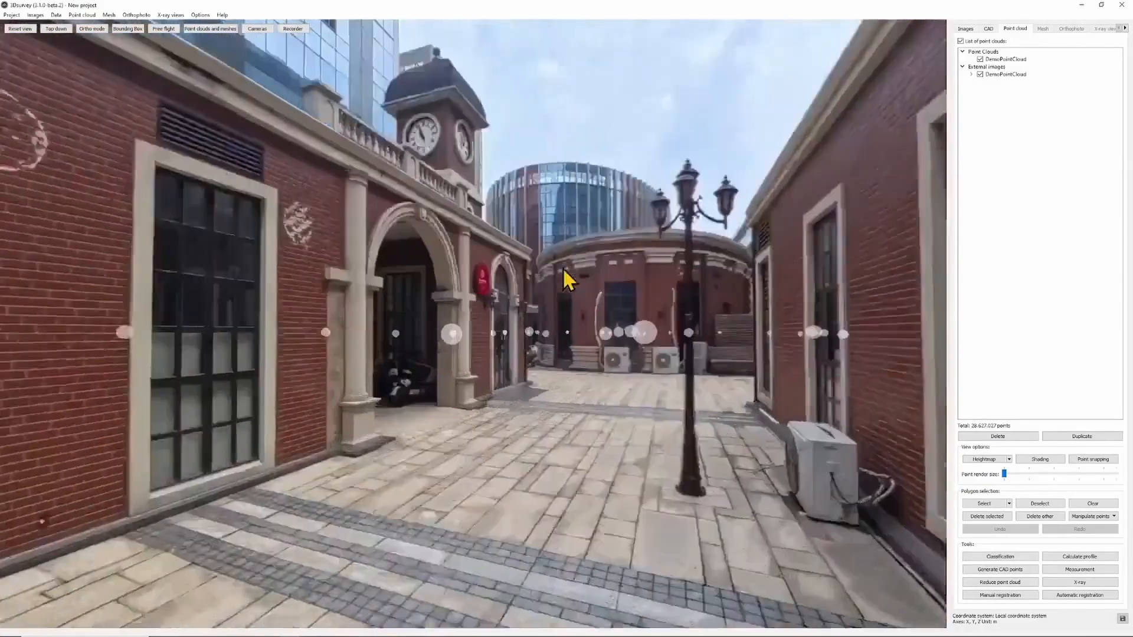
scroll(522, 222, "down", 8)
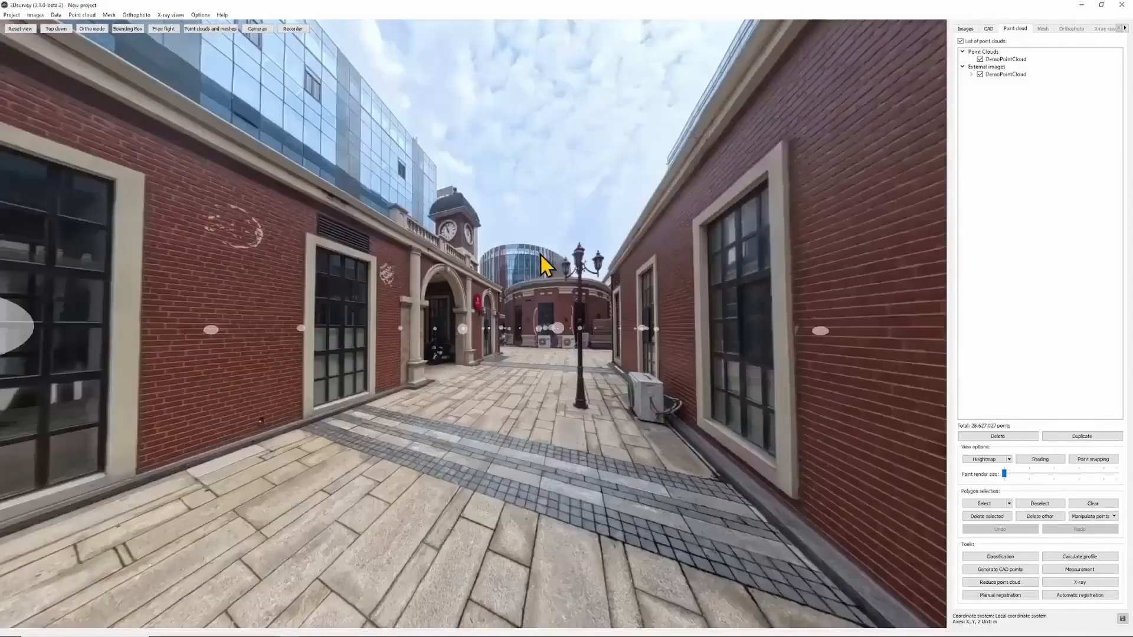
left_click_drag(539, 255, 770, 304)
scroll(506, 309, "up", 5)
scroll(489, 305, "down", 2)
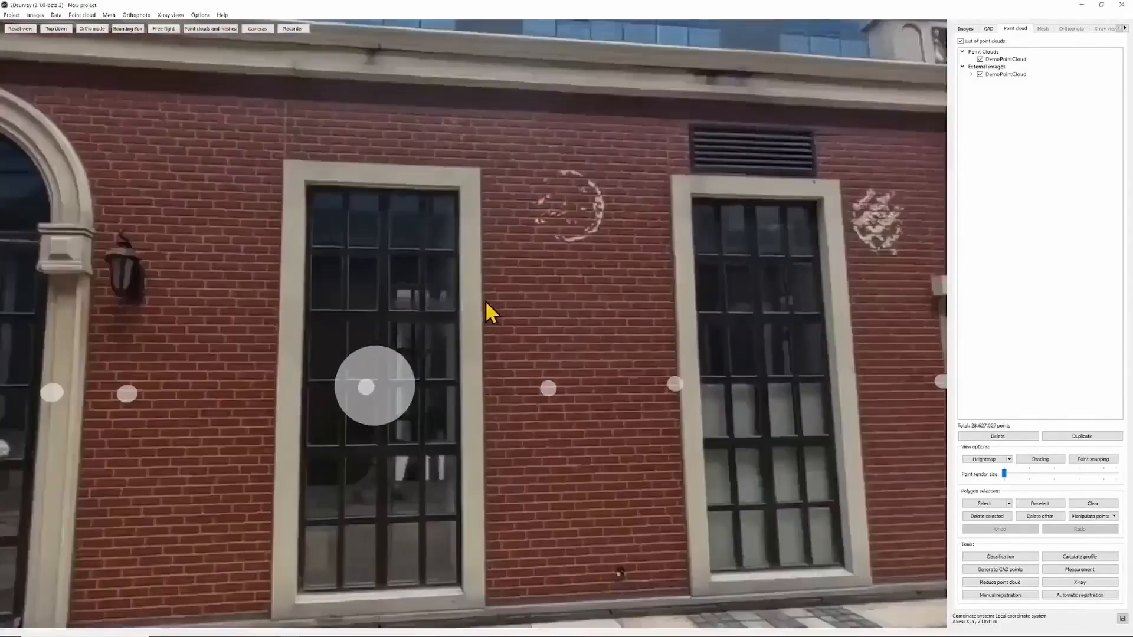
left_click_drag(485, 304, 570, 249)
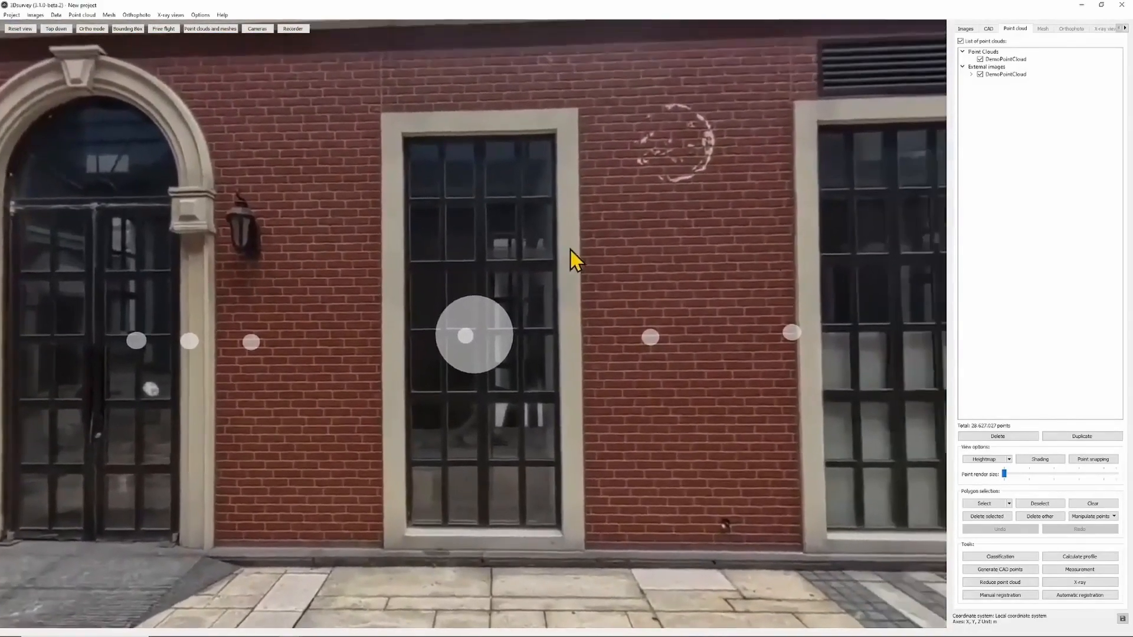
- Outline the facade window with a closed four-corner polyline in the CAD tools
left_click(988, 28)
left_click(1041, 46)
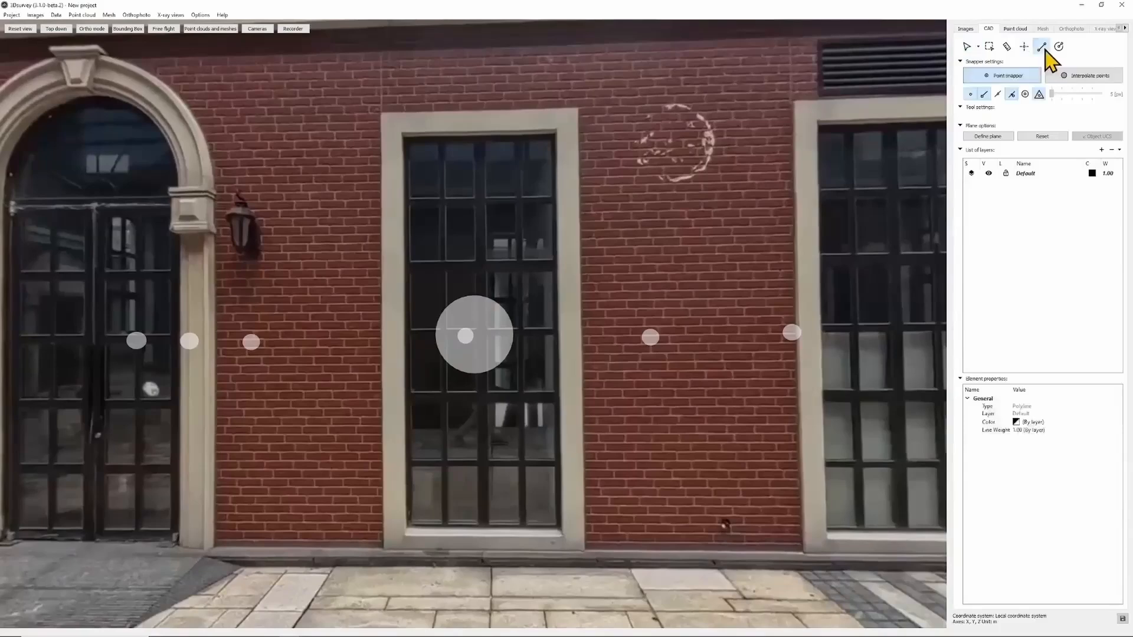
left_click(577, 108)
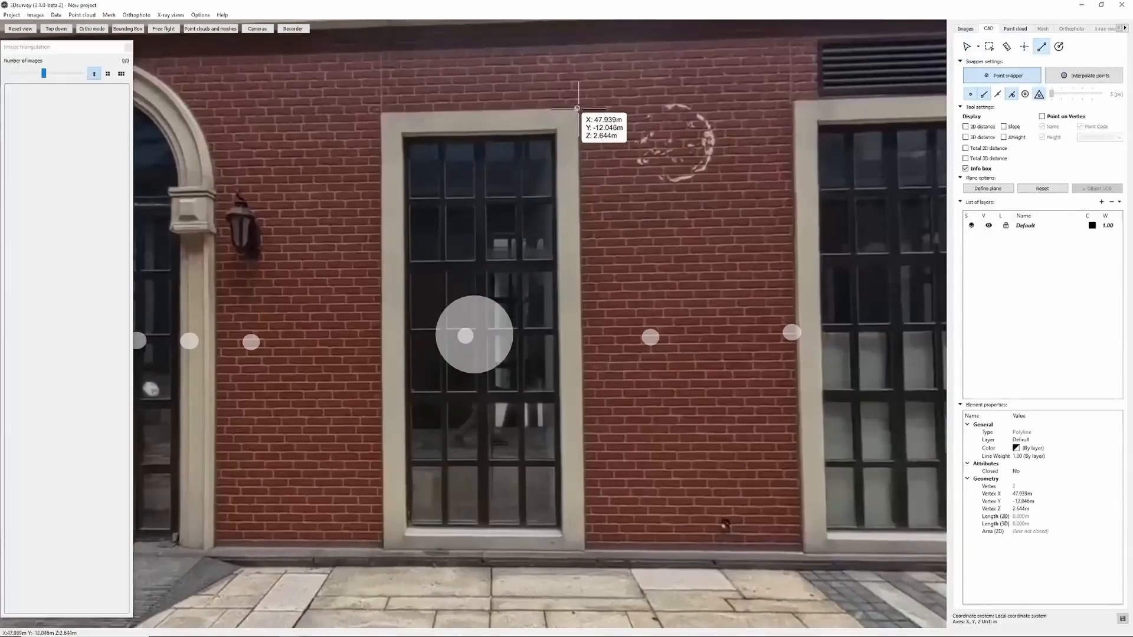
left_click(382, 111)
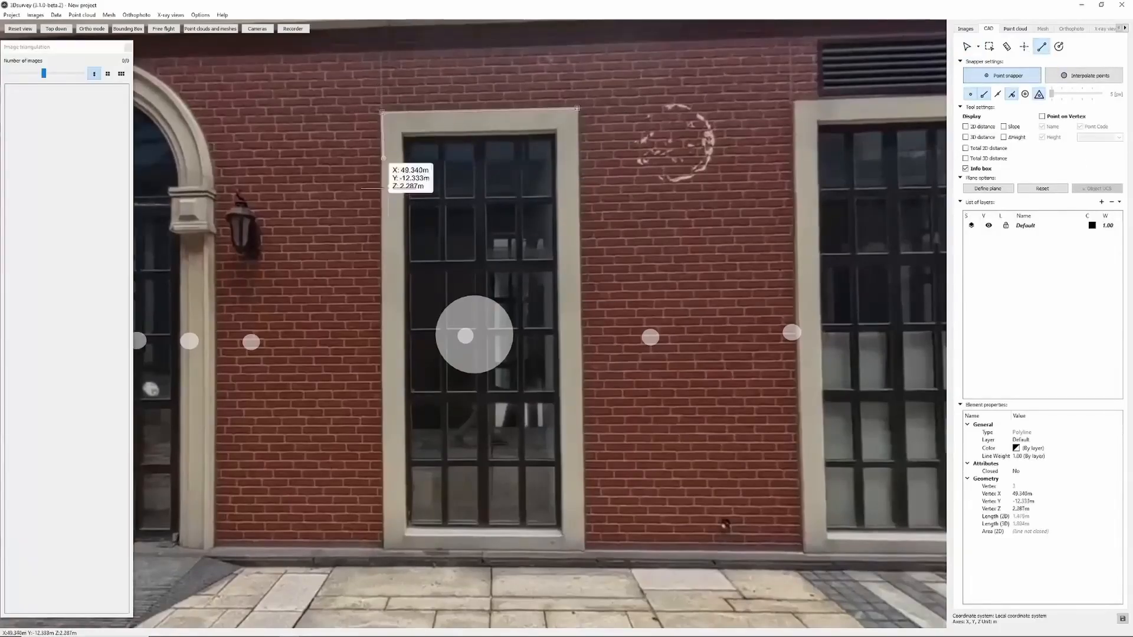
left_click(383, 548)
left_click(584, 551)
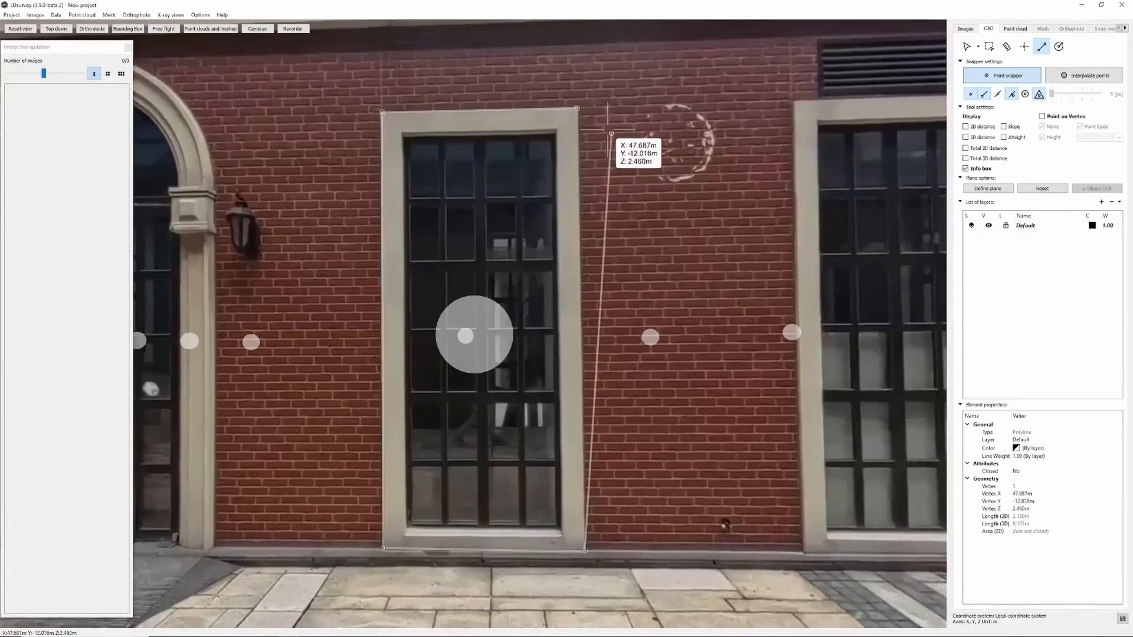
left_click(577, 108)
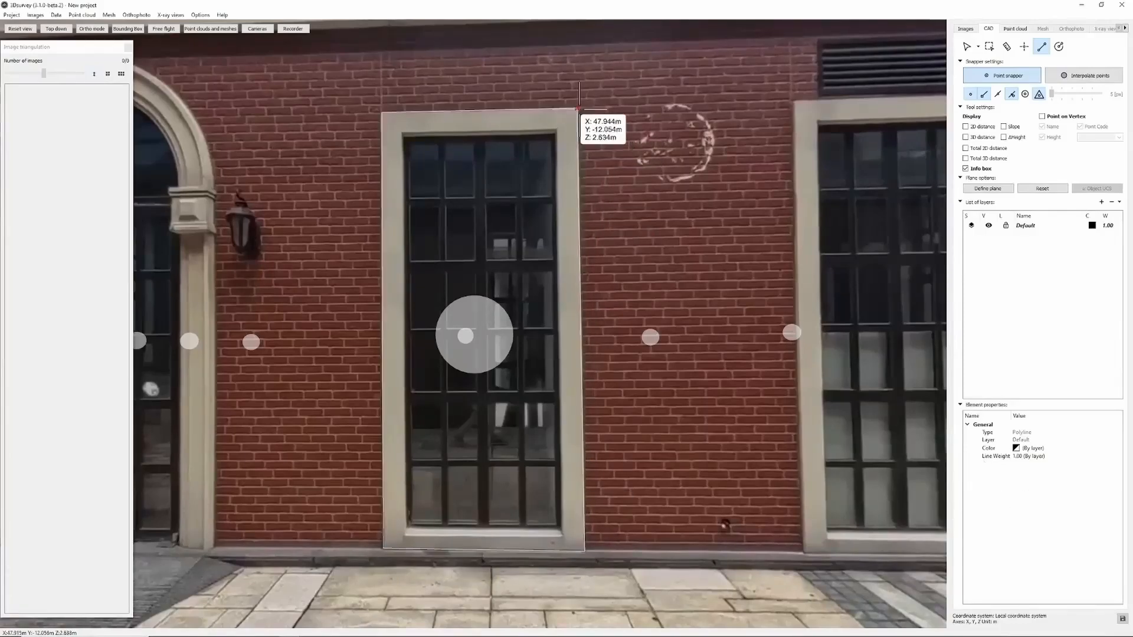
- Measure the window's inner width as 1.129m, blend the point cloud over the photo, and exit with Esc
left_click(1007, 46)
left_click(404, 200)
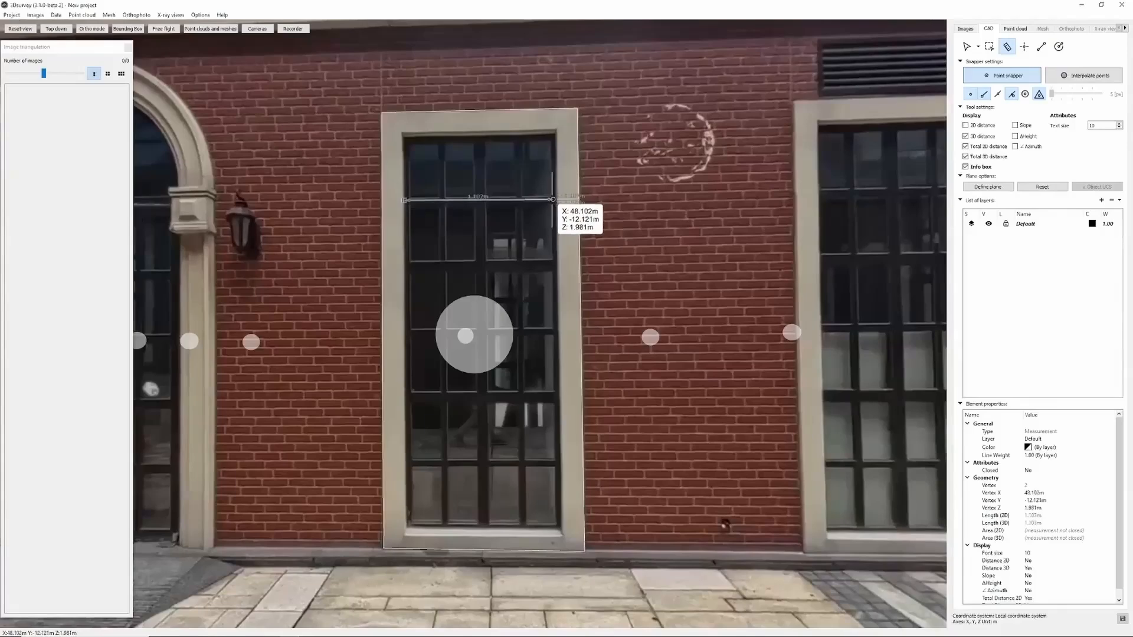
left_click(553, 199)
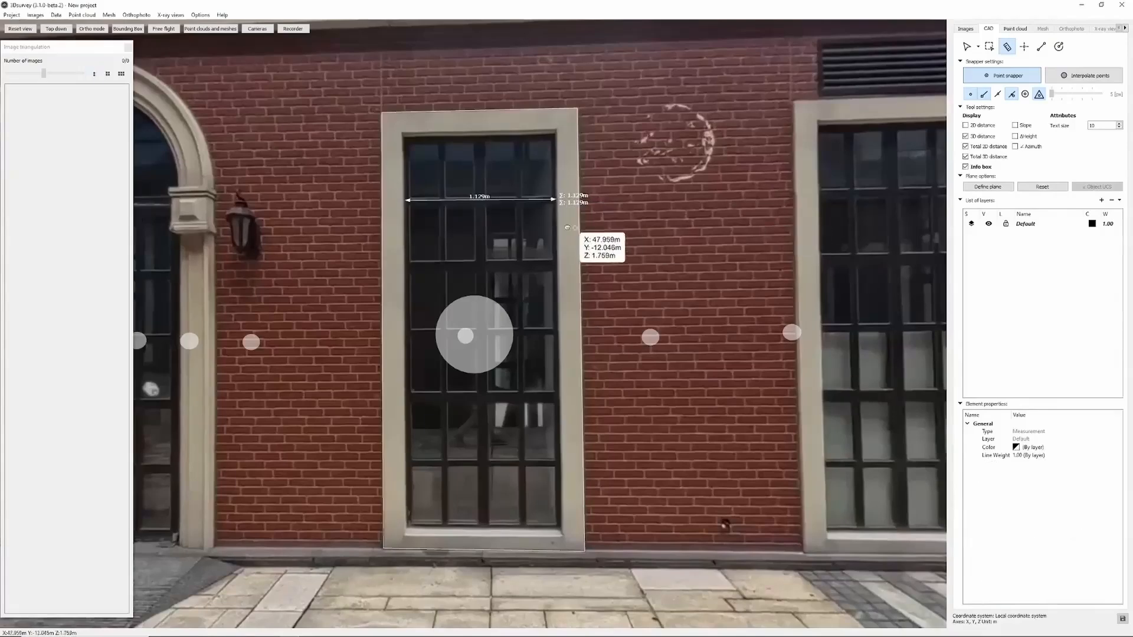
scroll(566, 228, "down", 3)
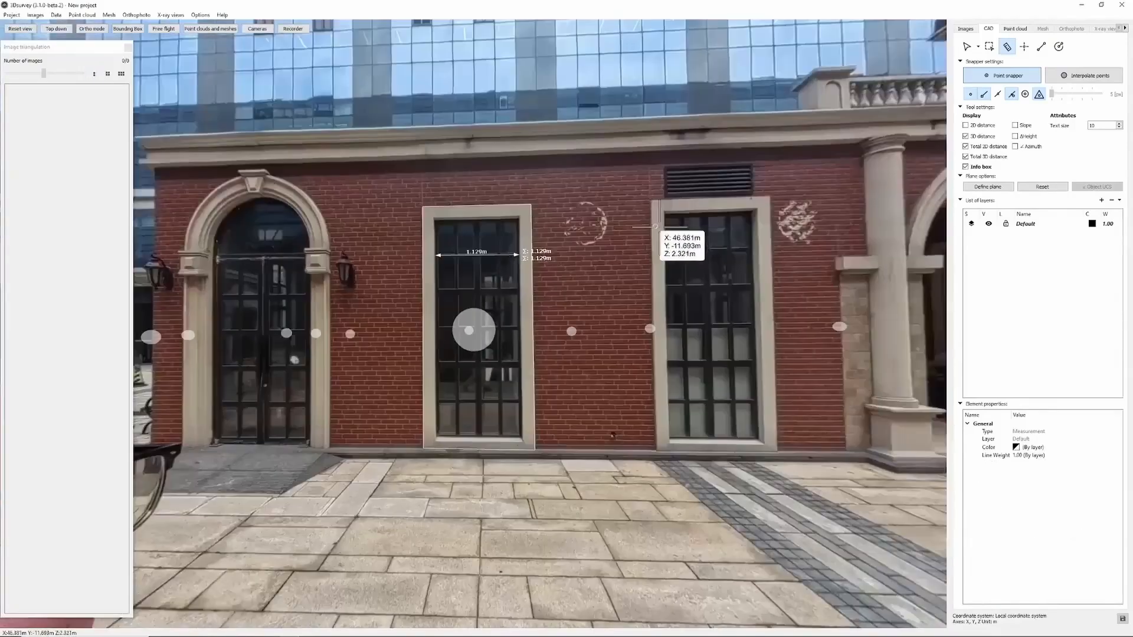
left_click(1040, 47)
middle_click(706, 277, "shift")
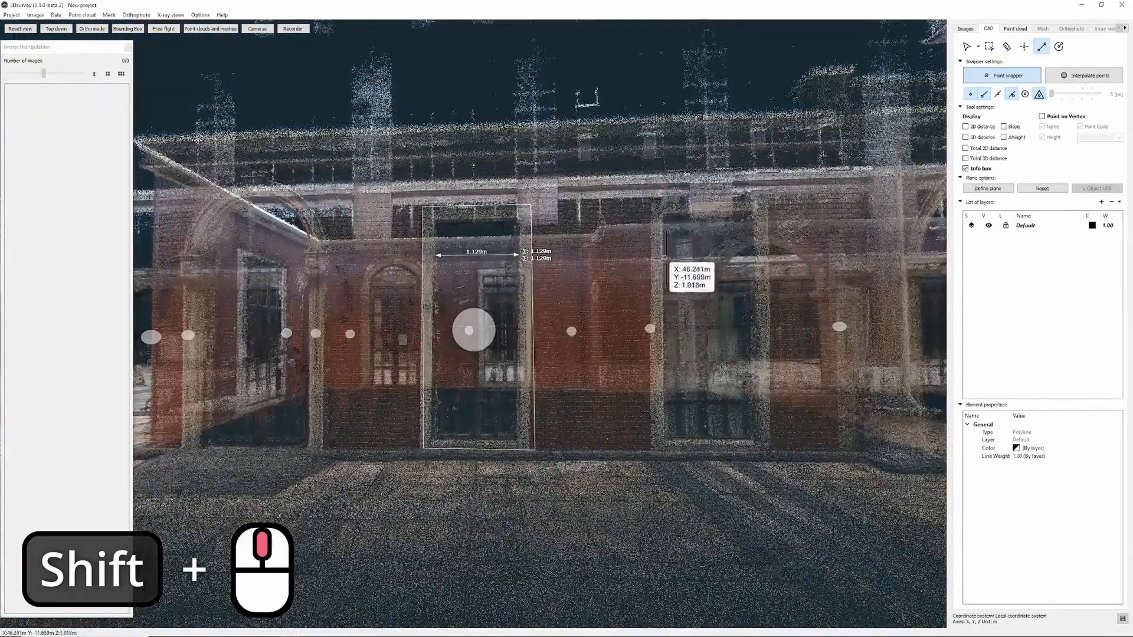
scroll(667, 269, "up", 5, "shift")
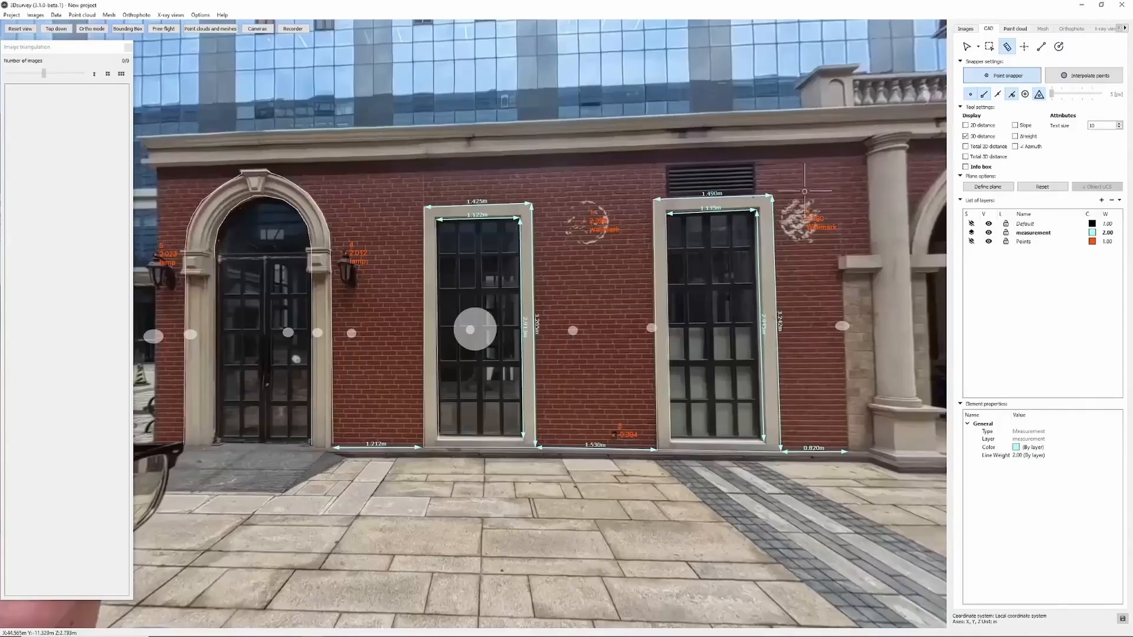
key("Escape")
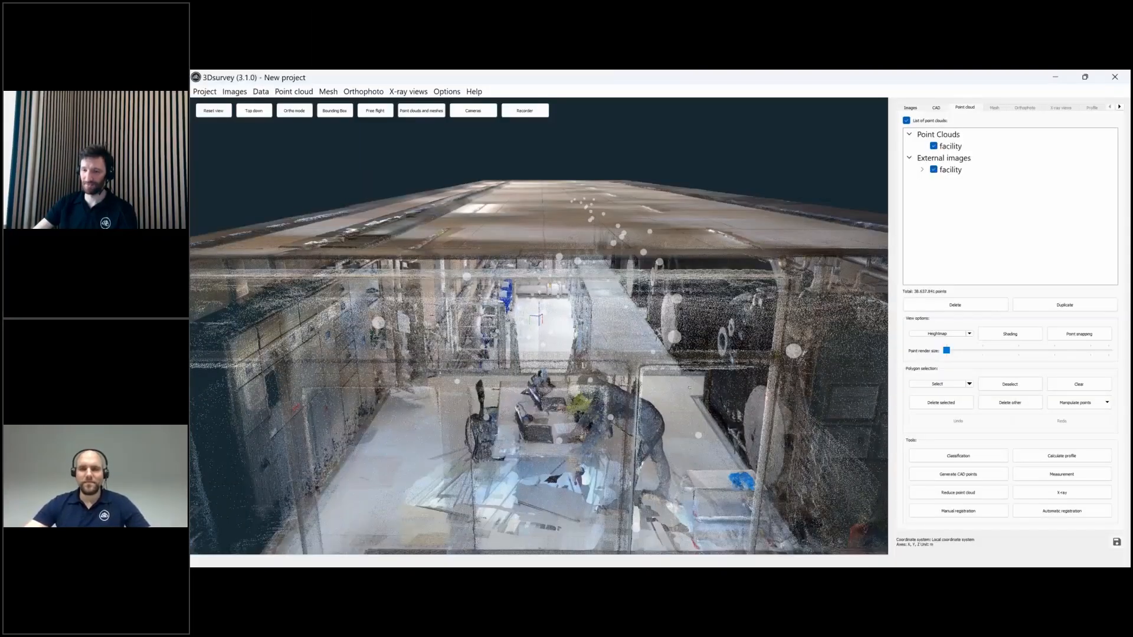
- Look around the plant hall's roof, floor and tanks in the panorama
mouse_move(685, 378)
left_mouse_down()
mouse_move(691, 402)
mouse_move(670, 336)
left_mouse_up()
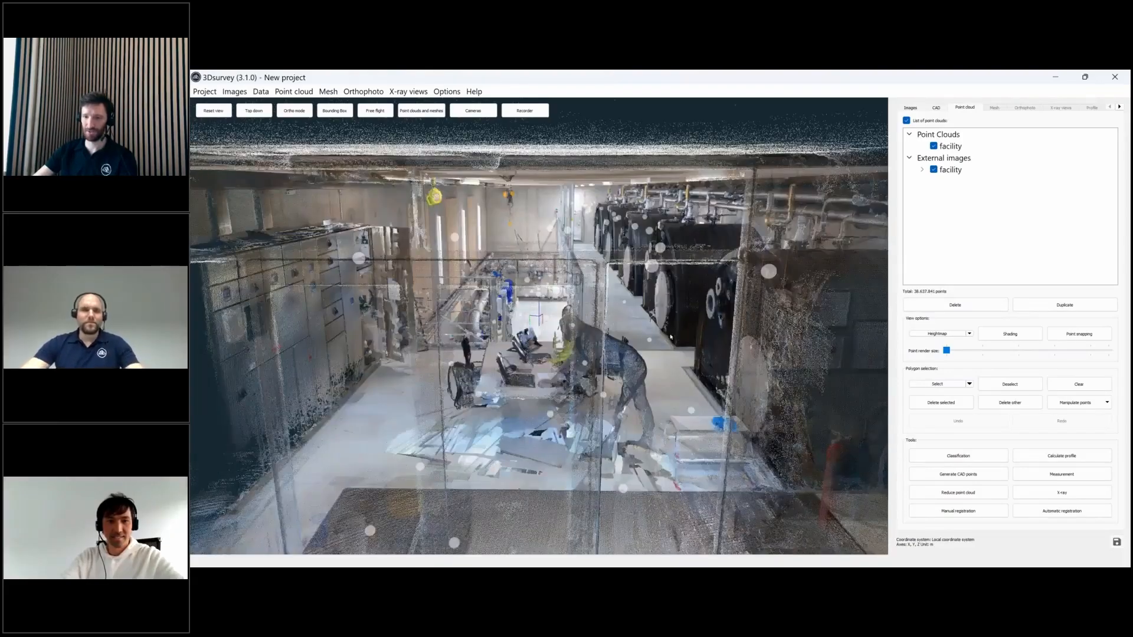
scroll(671, 337, "up", 5)
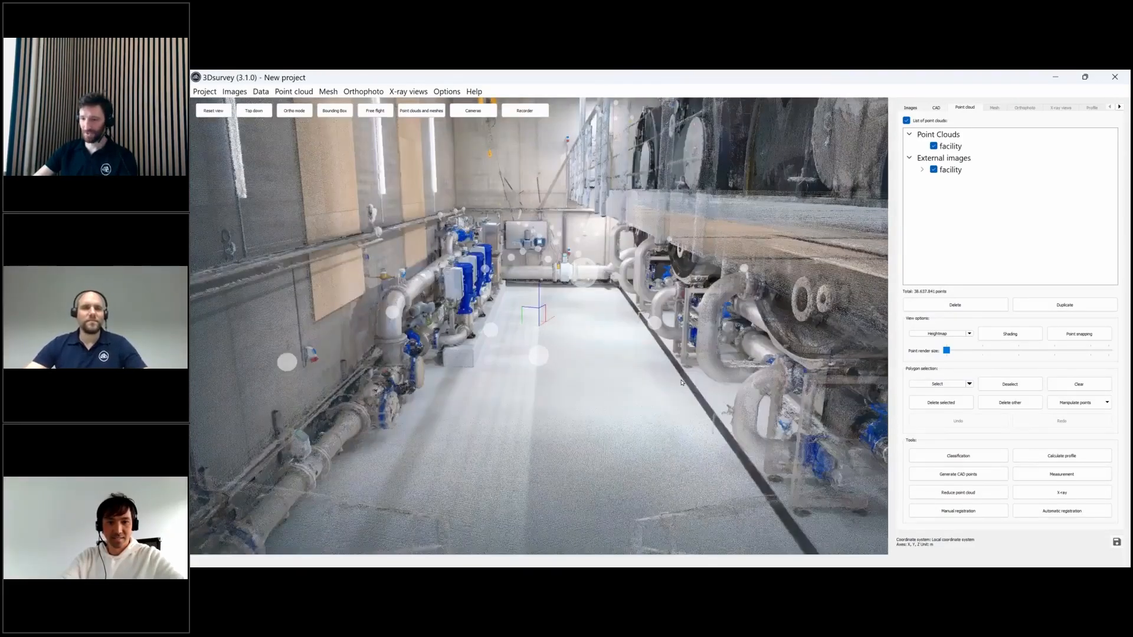
scroll(695, 332, "down", 2)
left_click_drag(695, 332, 668, 350)
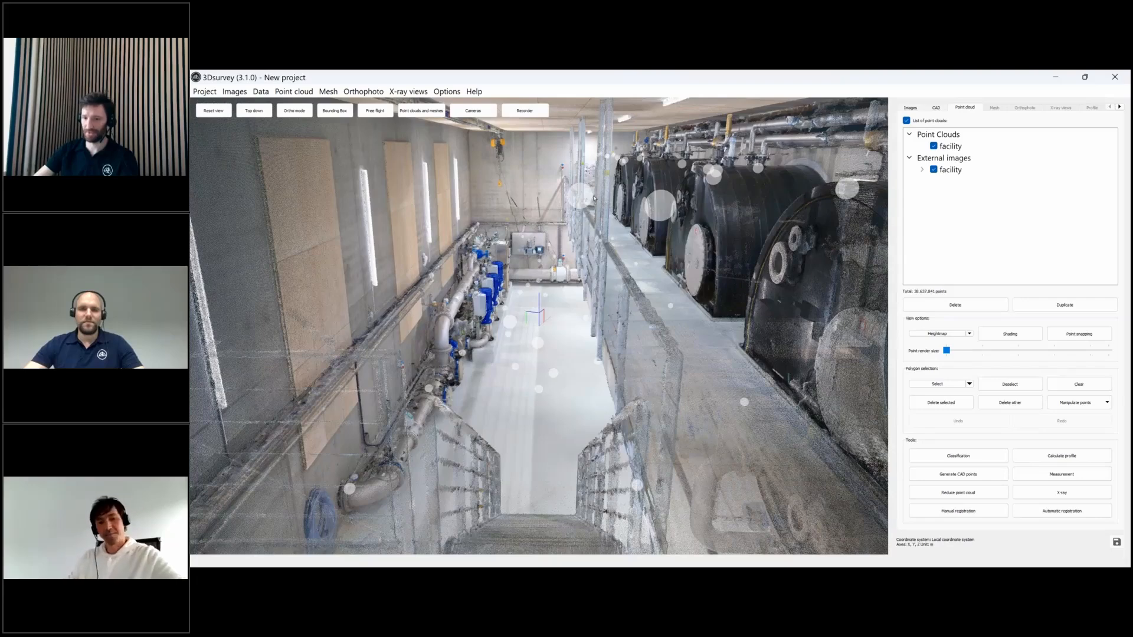
- Move to panorama 00062-pano.jpg and show the CAD tools with the Default layer
left_click(538, 344)
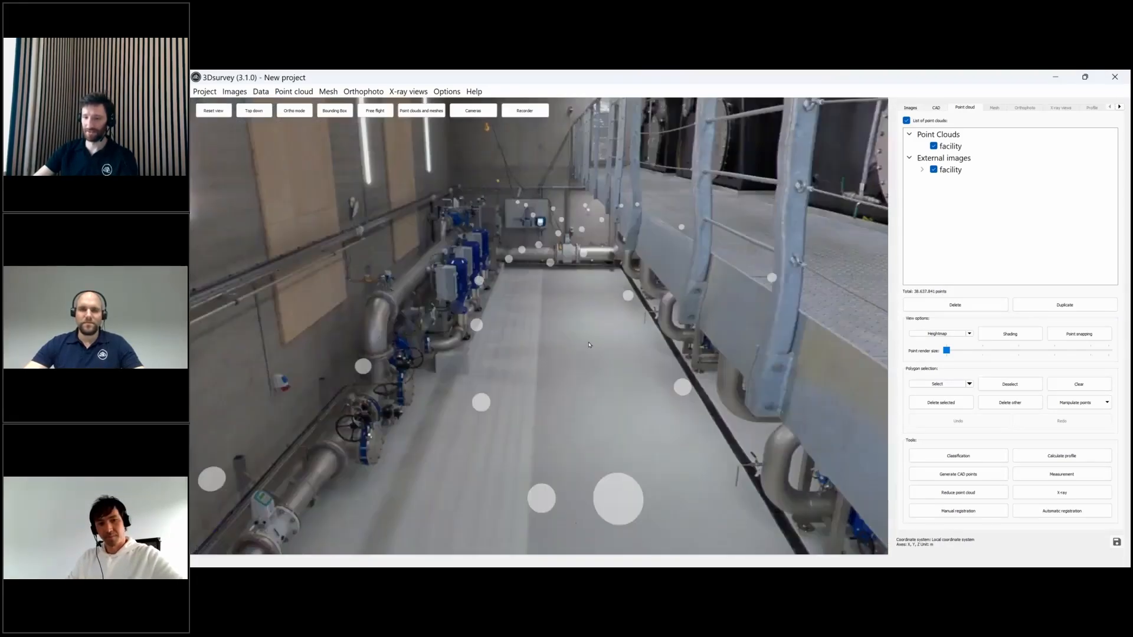
left_click_drag(588, 345, 649, 334)
scroll(649, 333, "down", 3)
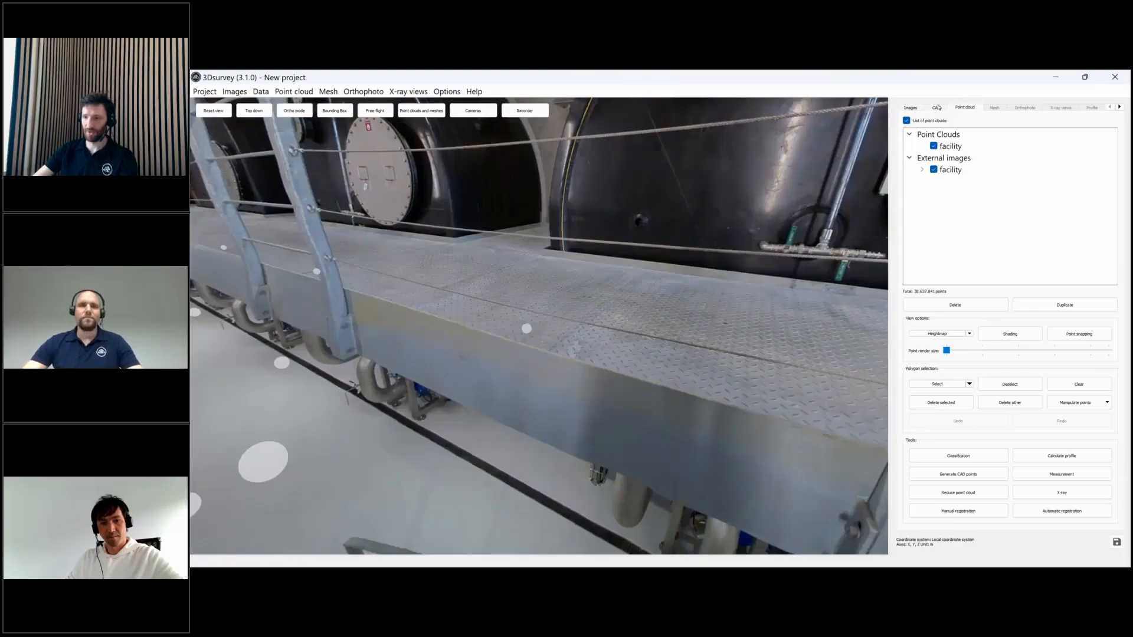
left_click(937, 108)
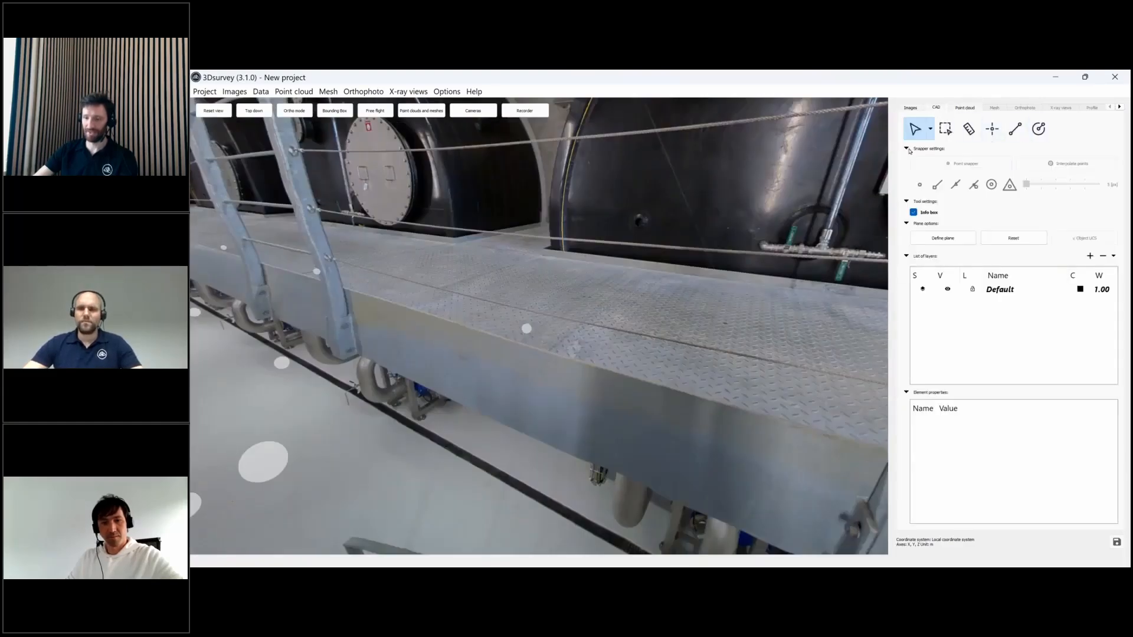
- Look down the corridor and switch the view to show the point cloud
left_click_drag(541, 417, 665, 389)
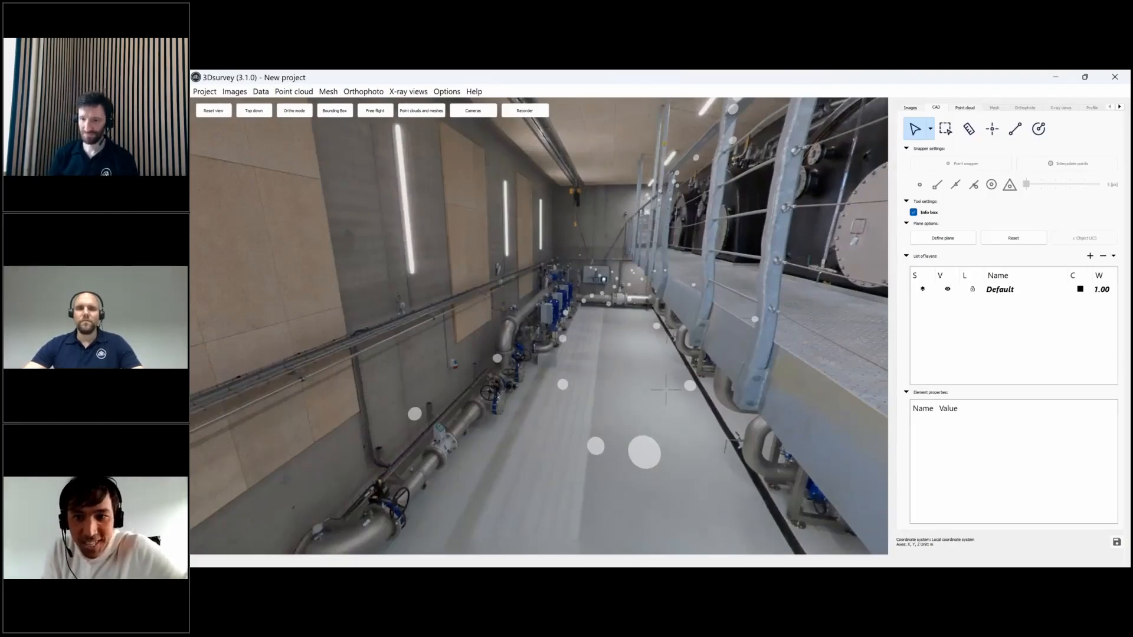
key("Escape")
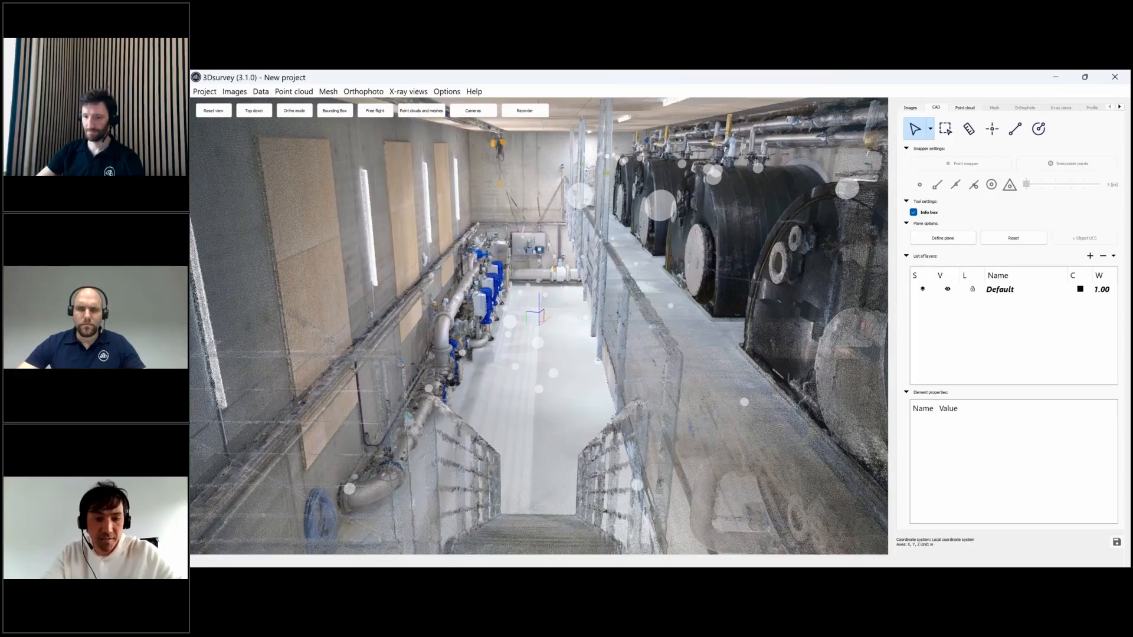
scroll(539, 325, "down", 2)
scroll(706, 285, "down", 3)
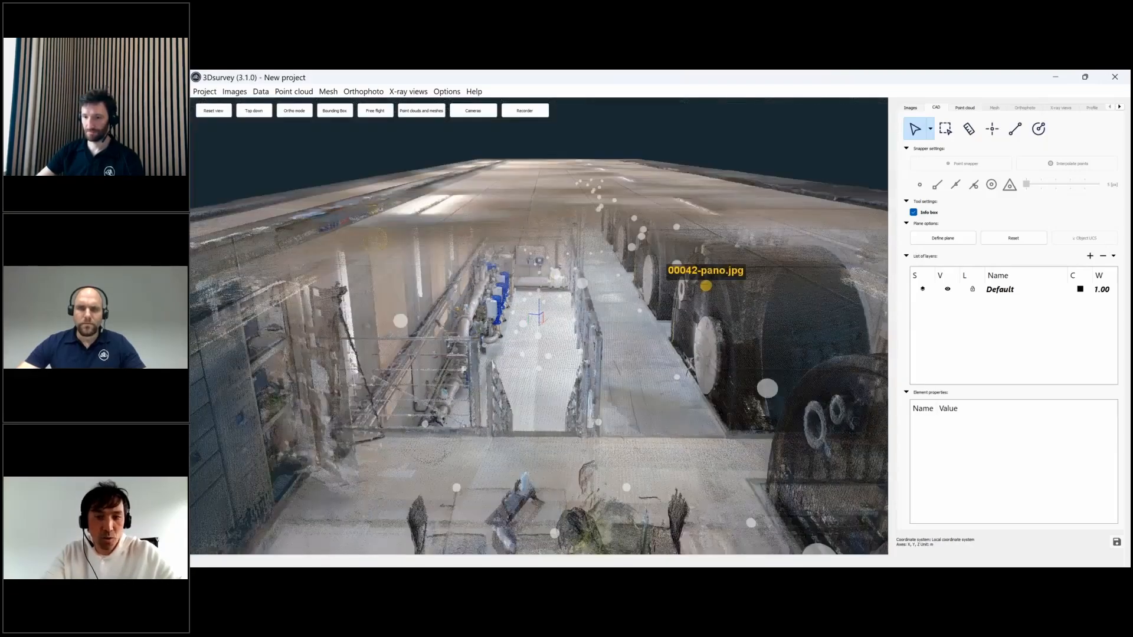
- Step through panoramas 00042 and 00043 and onward along the row of black tanks
left_click(706, 286)
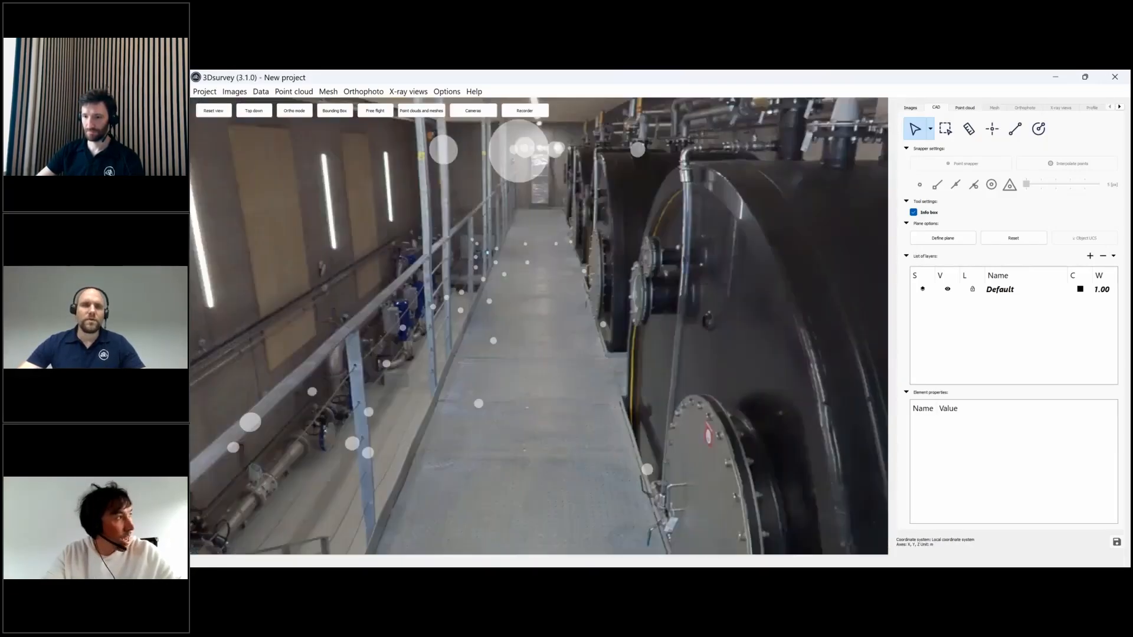
left_click_drag(705, 285, 698, 238)
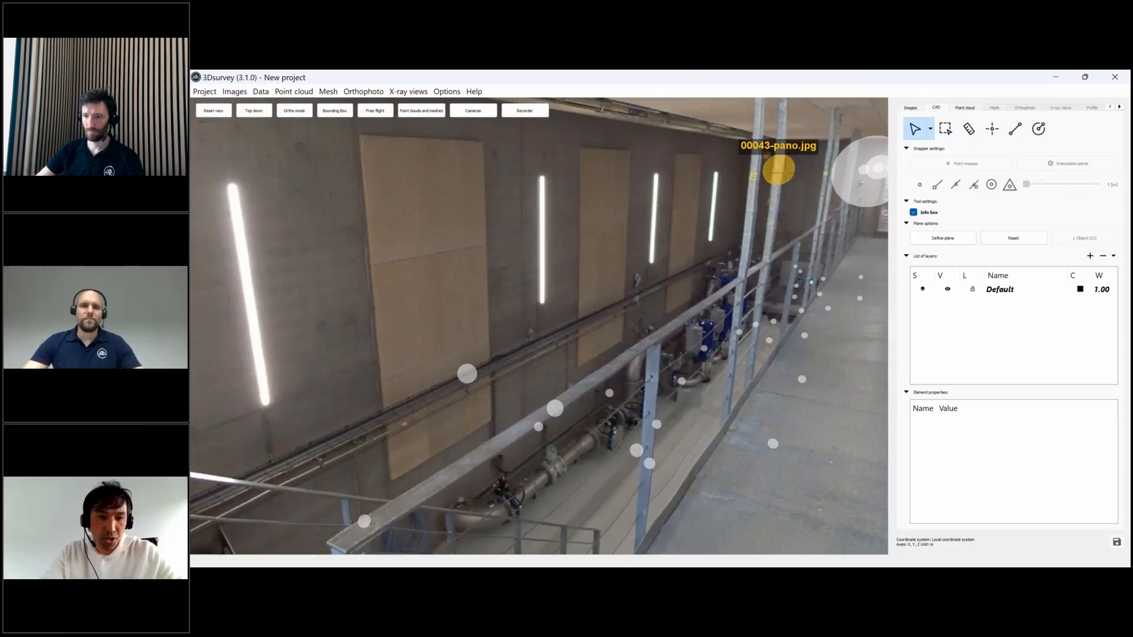
left_click(785, 172)
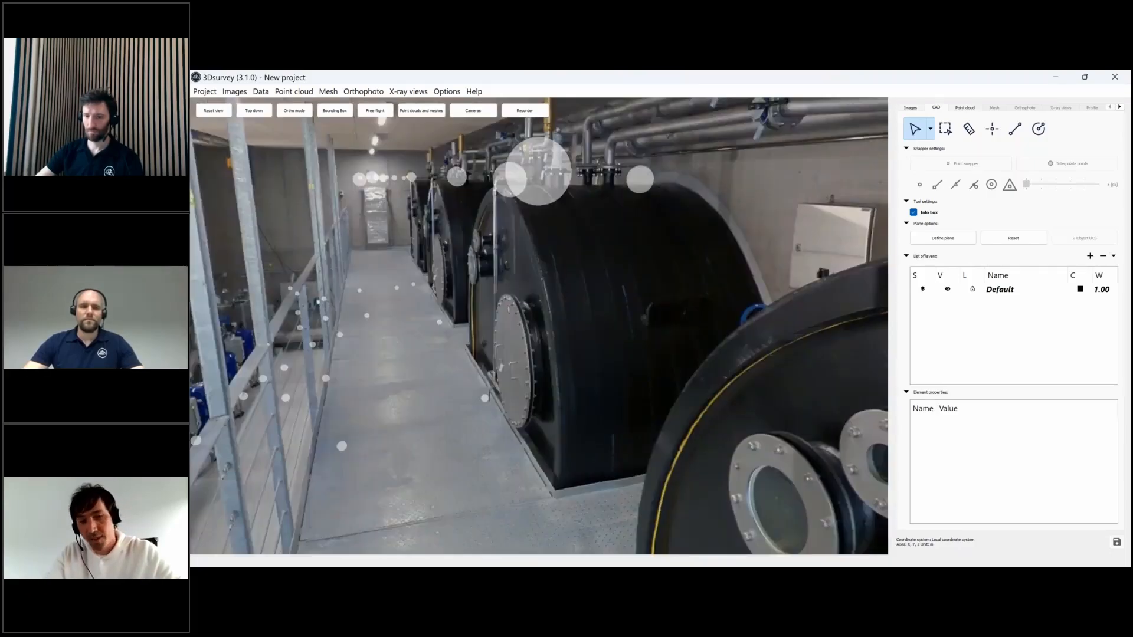
left_click(456, 176)
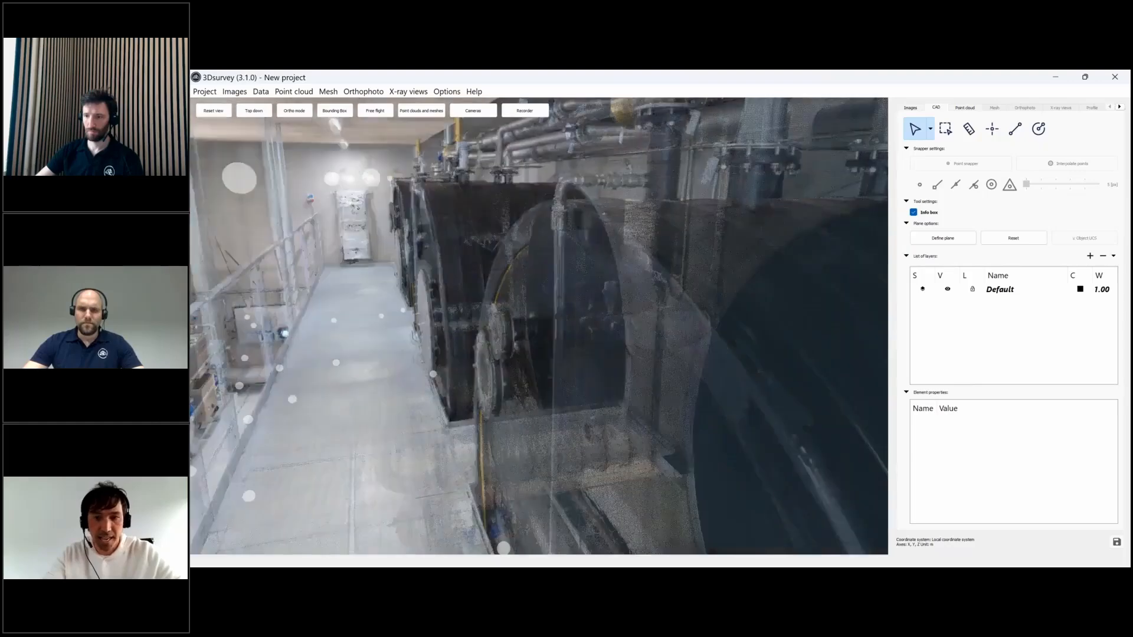
- Colour the point cloud with the Heightmap option and jump to panorama 00046
left_click(964, 107)
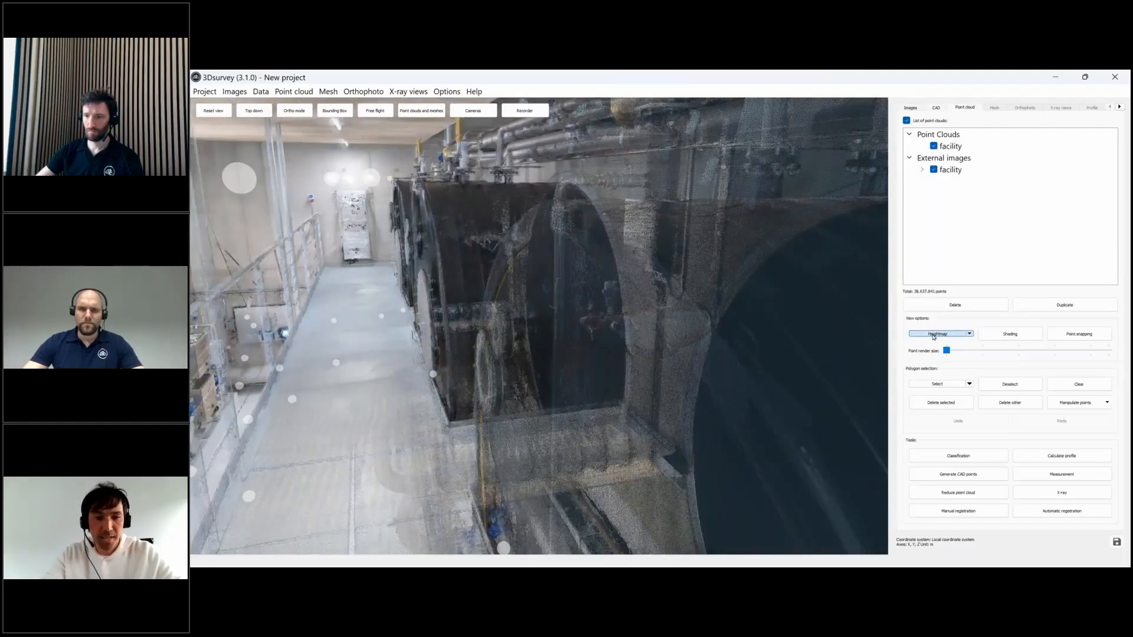
left_click(937, 334)
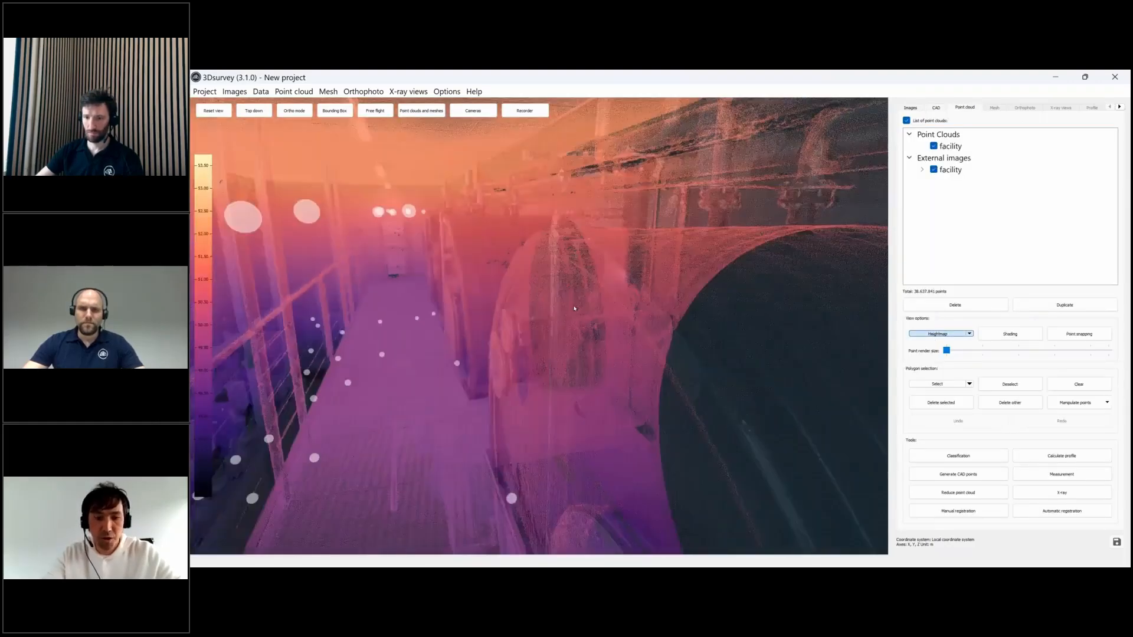
scroll(532, 308, "down", 3)
scroll(532, 308, "up", 3)
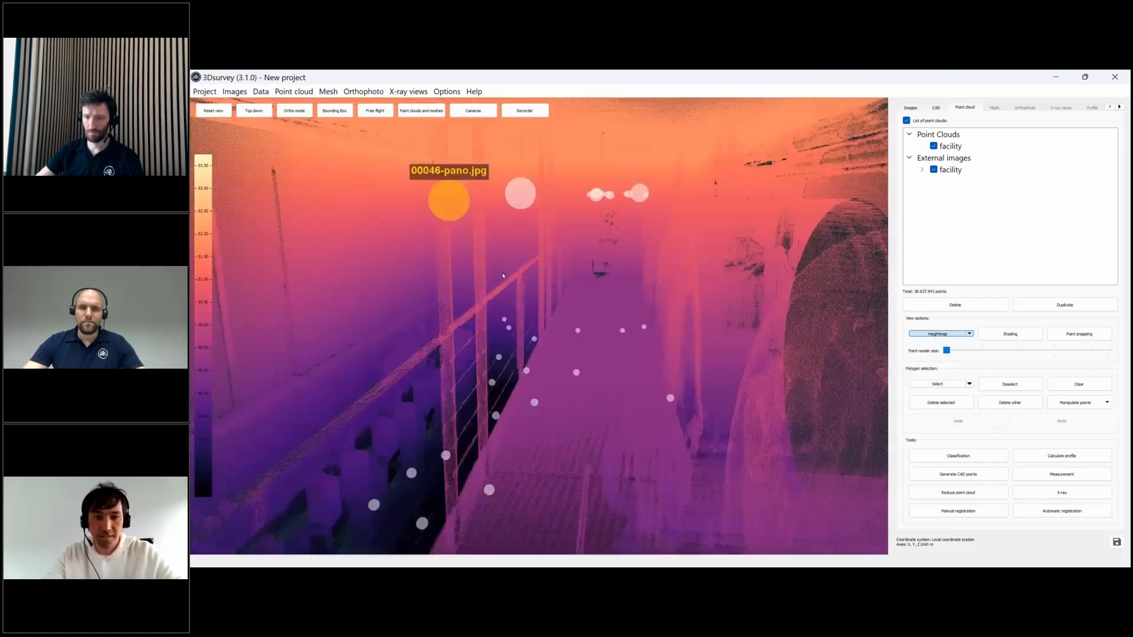
left_click(447, 200)
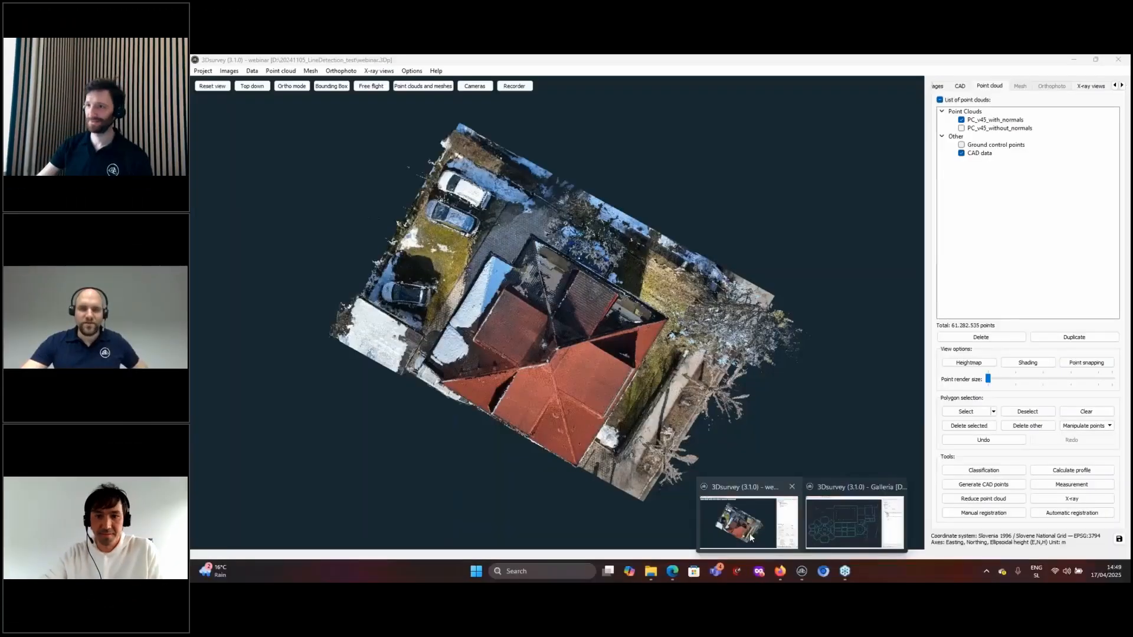
- Bring back 3Dsurvey's house project and display its Top, Front, Layout and Right X-ray views
left_click(749, 534)
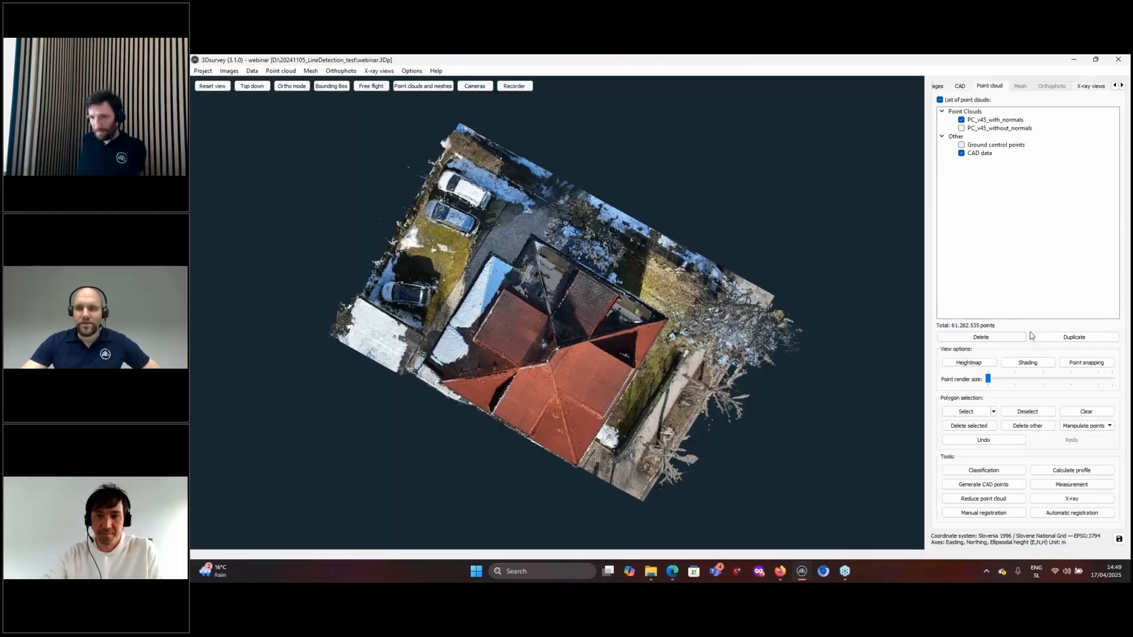
left_click(757, 257)
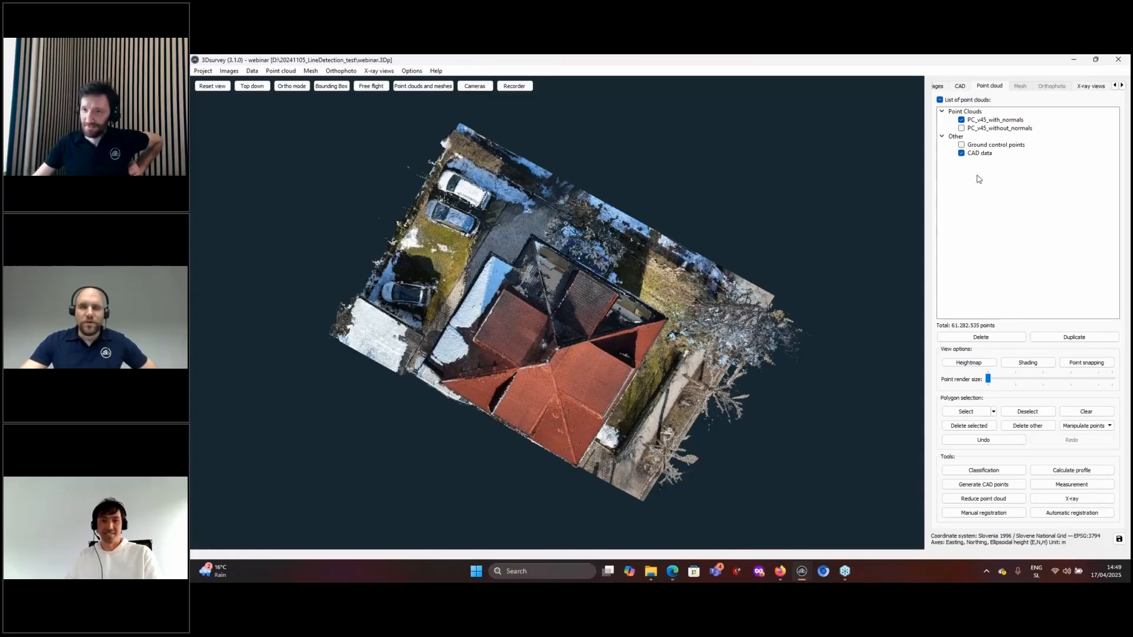
left_click(1092, 85)
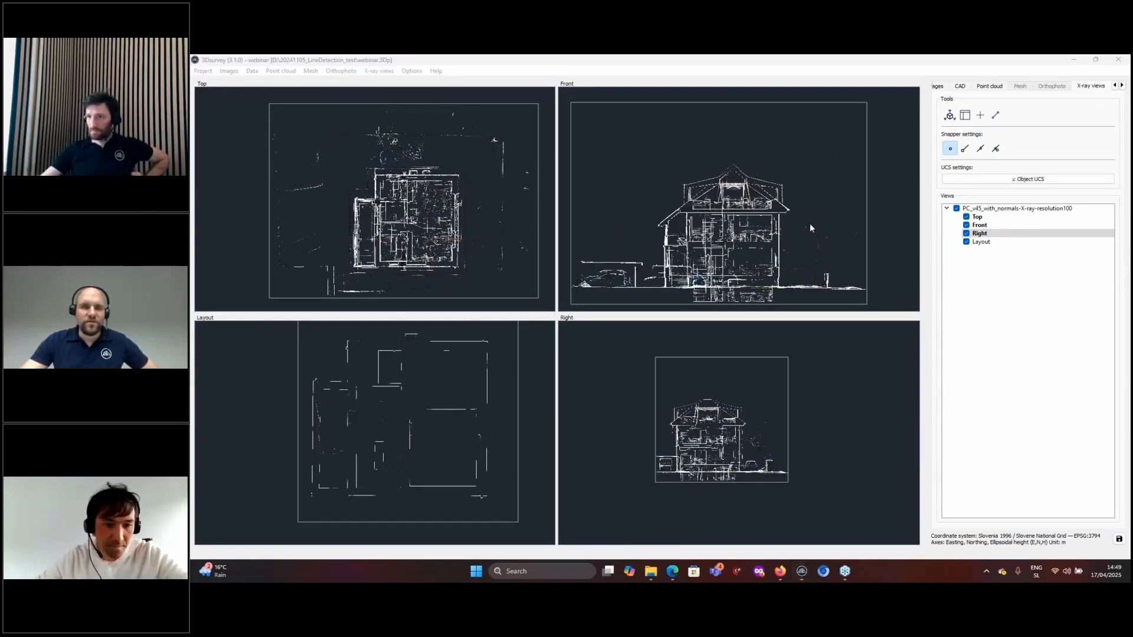
- Hide the Right, Top and Front X-ray views so only Layout remains
middle_click_drag(810, 224, 825, 216)
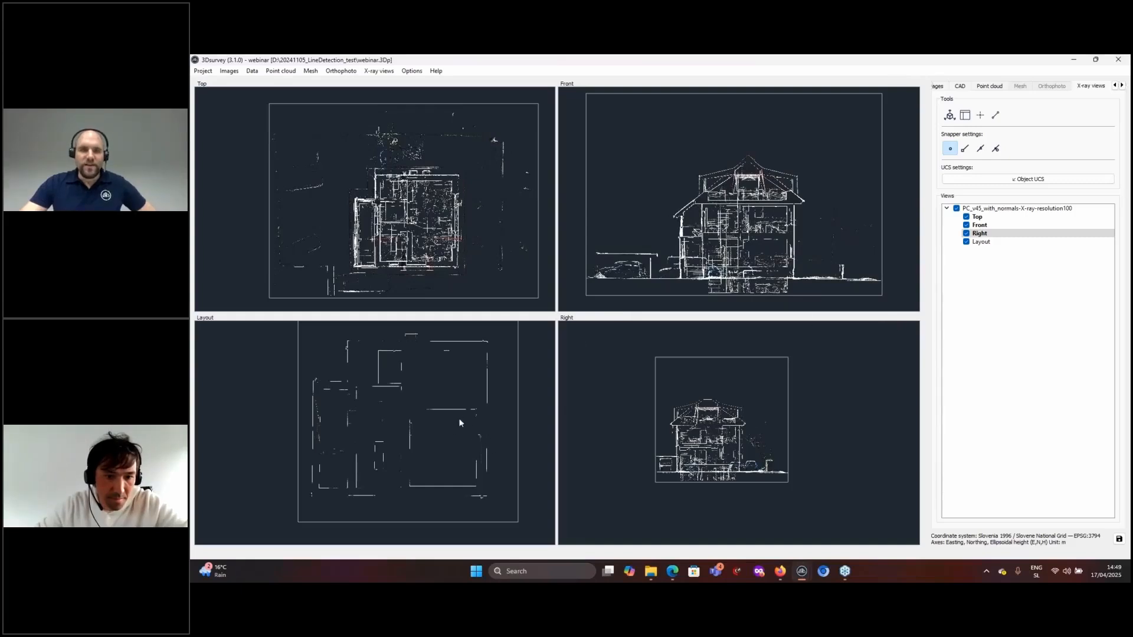
scroll(411, 396, "up", 5)
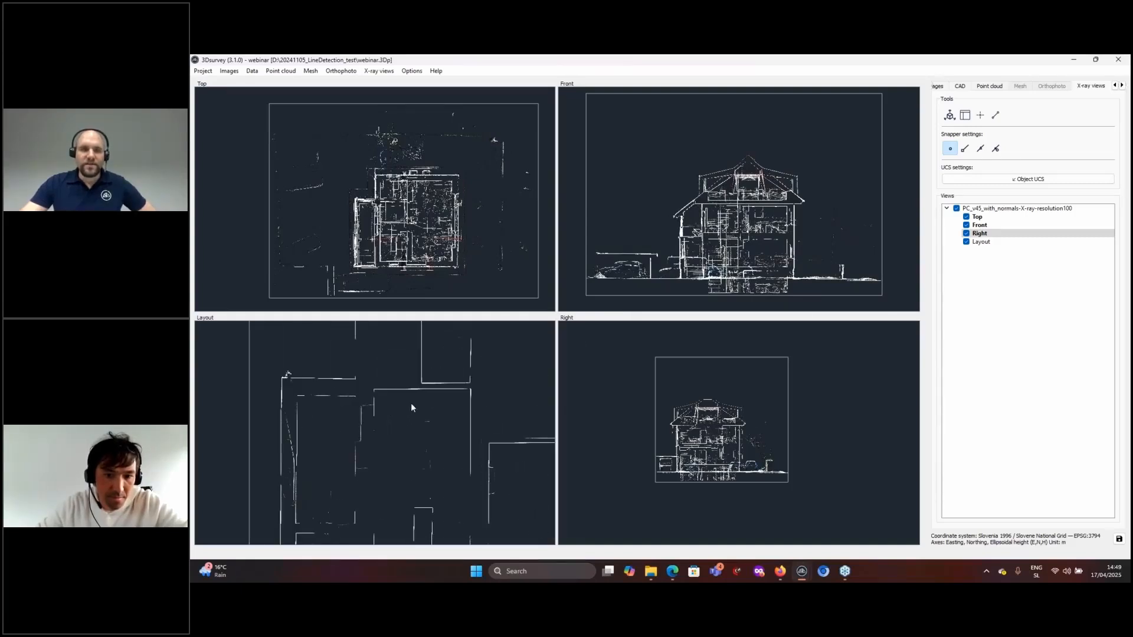
scroll(409, 224, "up", 8)
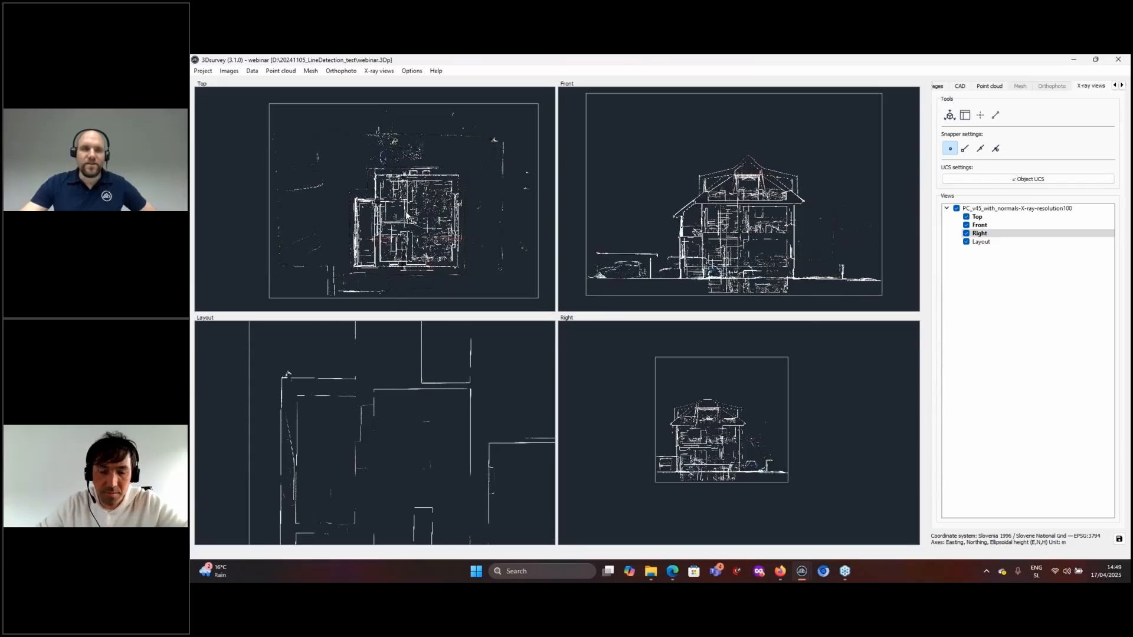
scroll(402, 194, "down", 8)
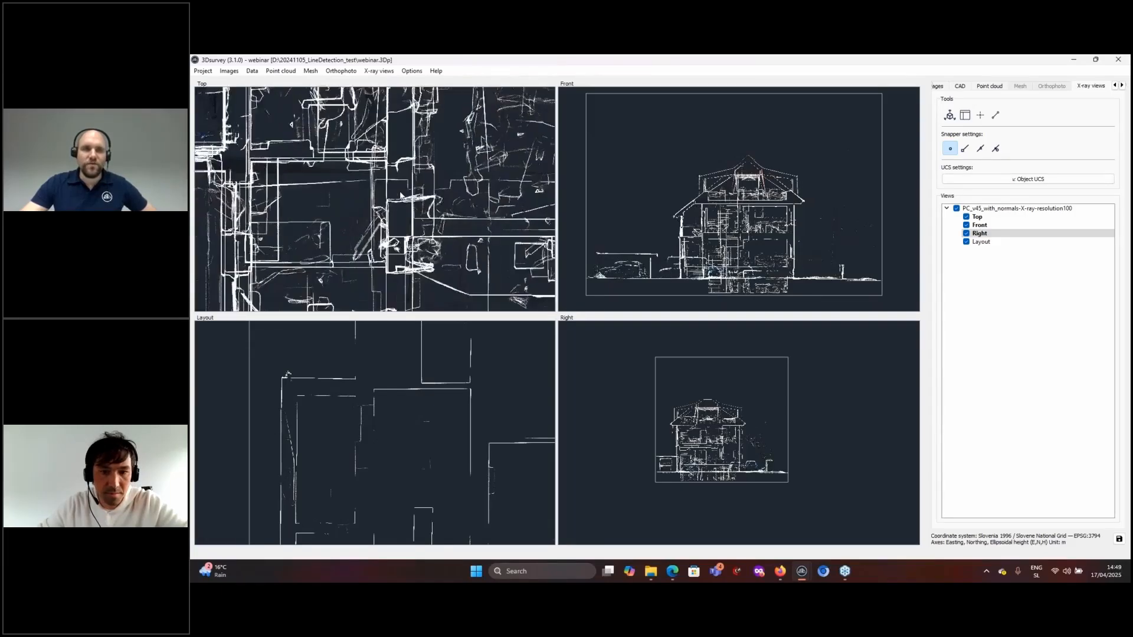
scroll(453, 262, "up", 3)
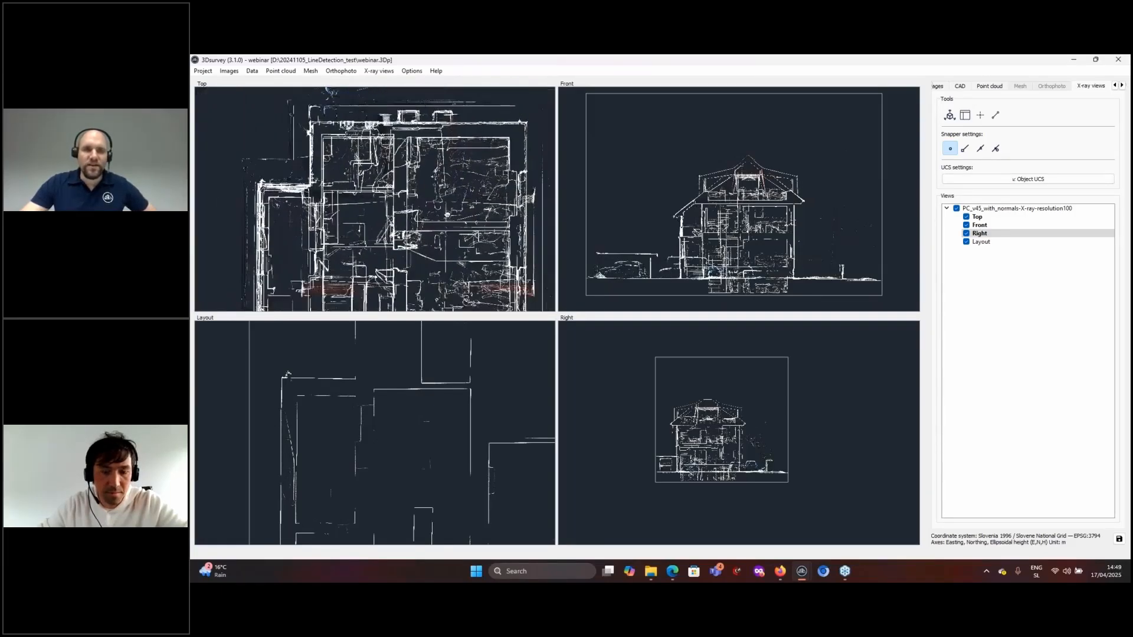
scroll(458, 423, "down", 6)
scroll(424, 409, "up", 6)
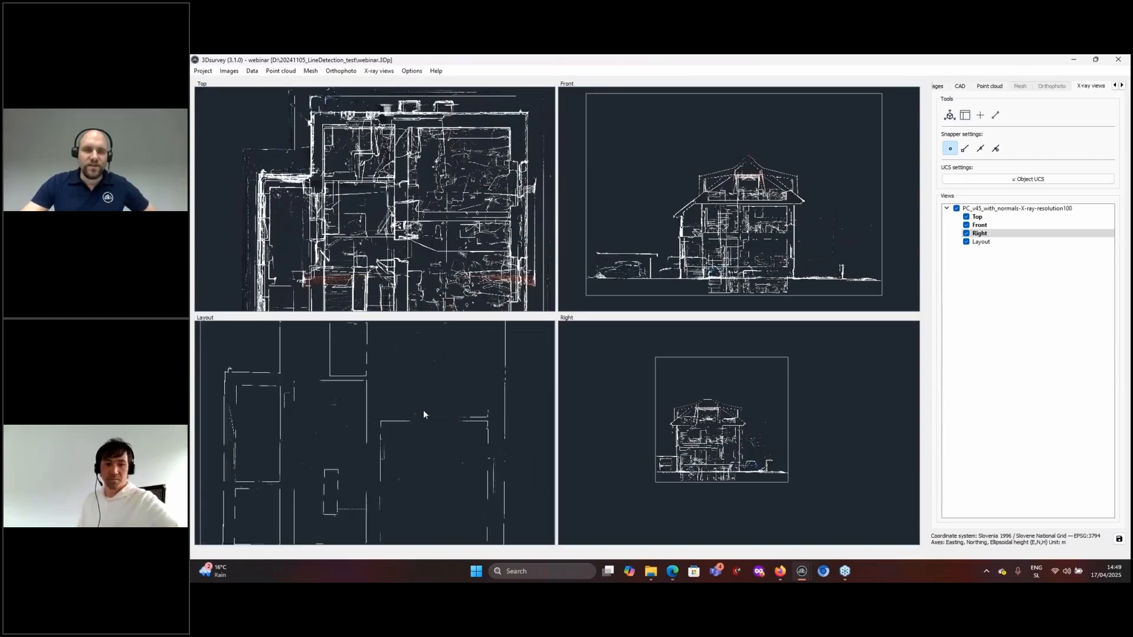
left_click(965, 234)
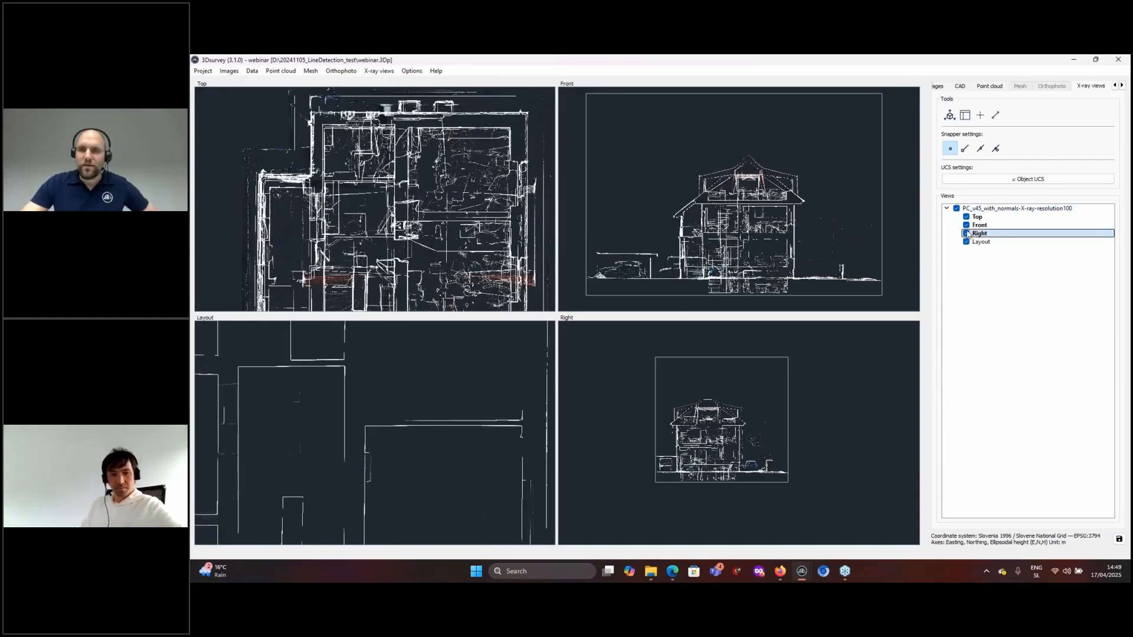
left_click(966, 216)
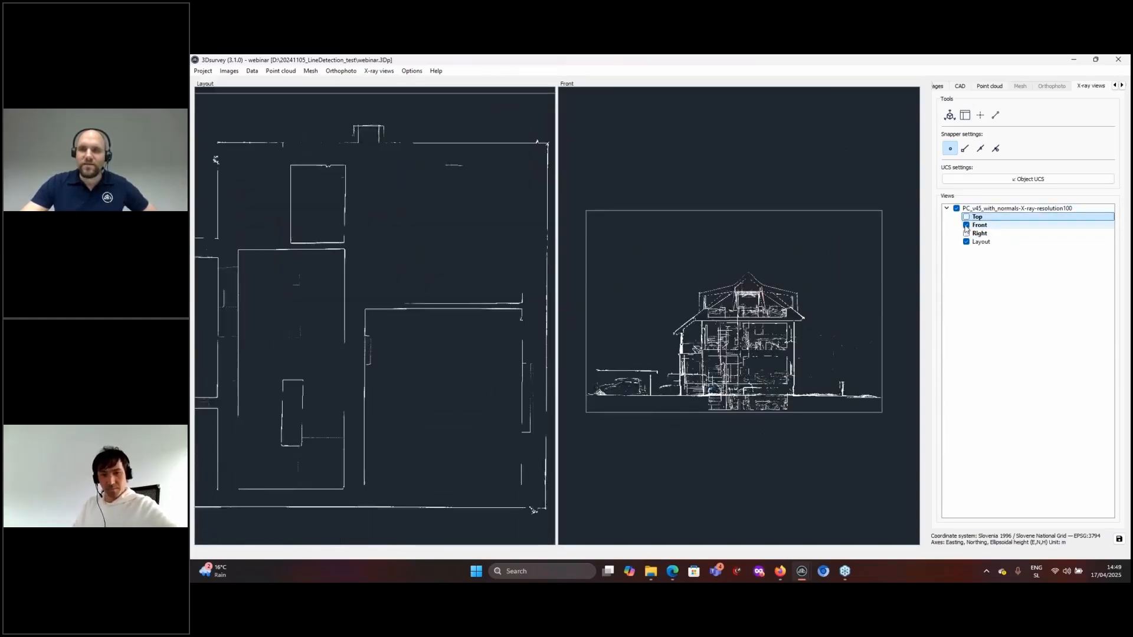
left_click(966, 225)
- Pan and zoom the Layout floor plan to inspect its rooms, walls and doorway
scroll(489, 290, "up", 5)
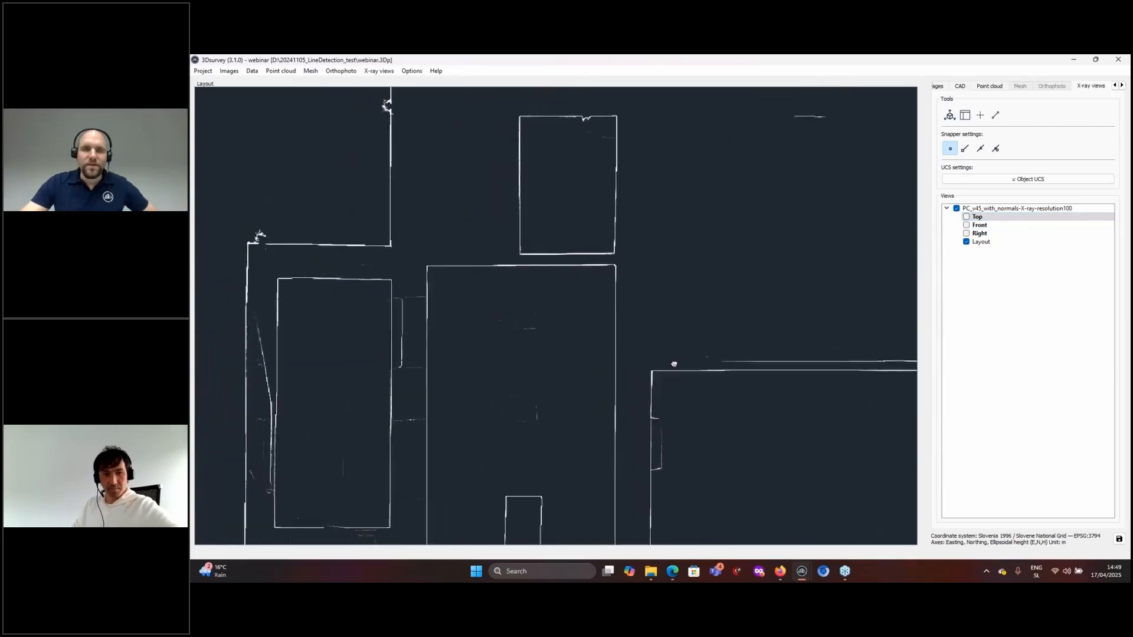
middle_click_drag(557, 315, 576, 313)
scroll(575, 313, "down", 1)
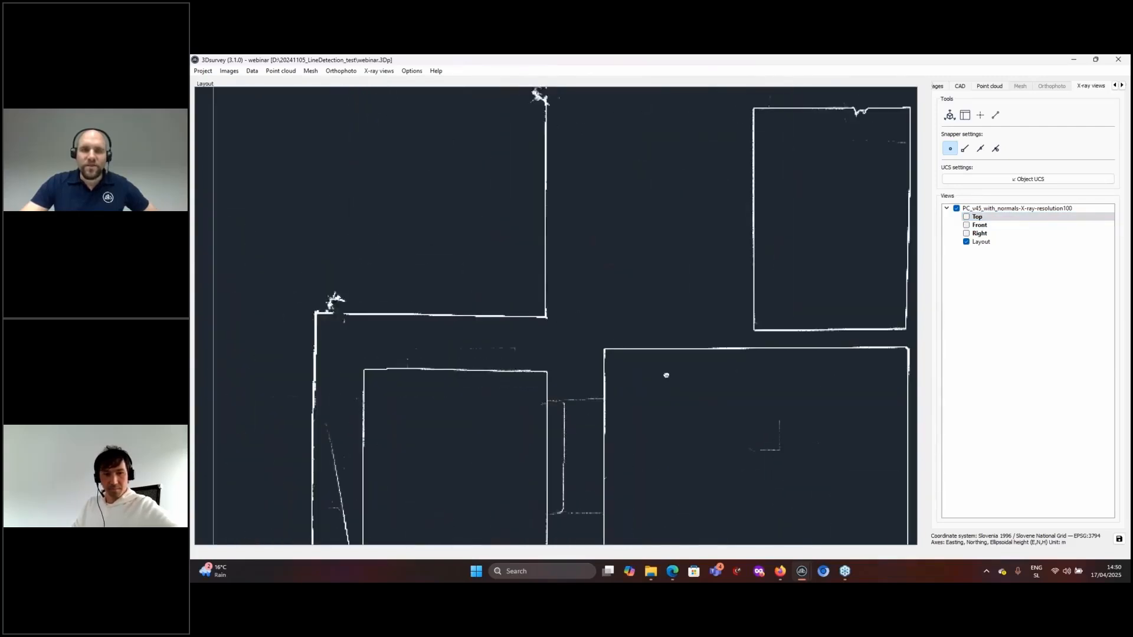
middle_click_drag(664, 372, 522, 393)
middle_click_drag(613, 279, 598, 343)
scroll(659, 243, "down", 1)
middle_click_drag(660, 243, 619, 270)
scroll(620, 274, "down", 2)
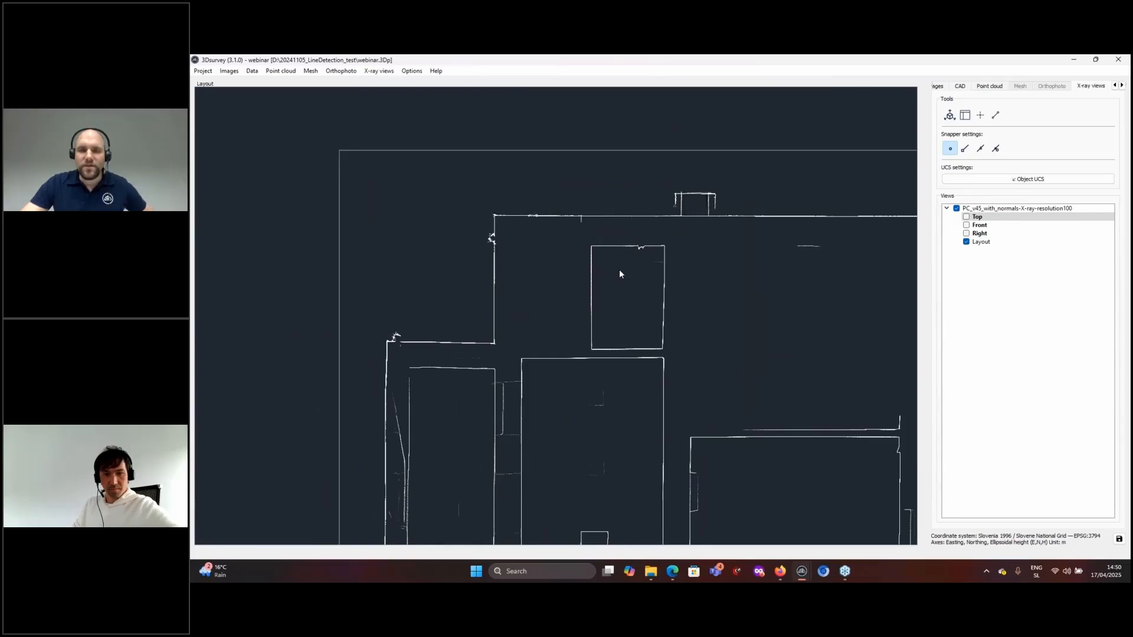
middle_click_drag(663, 311, 582, 270)
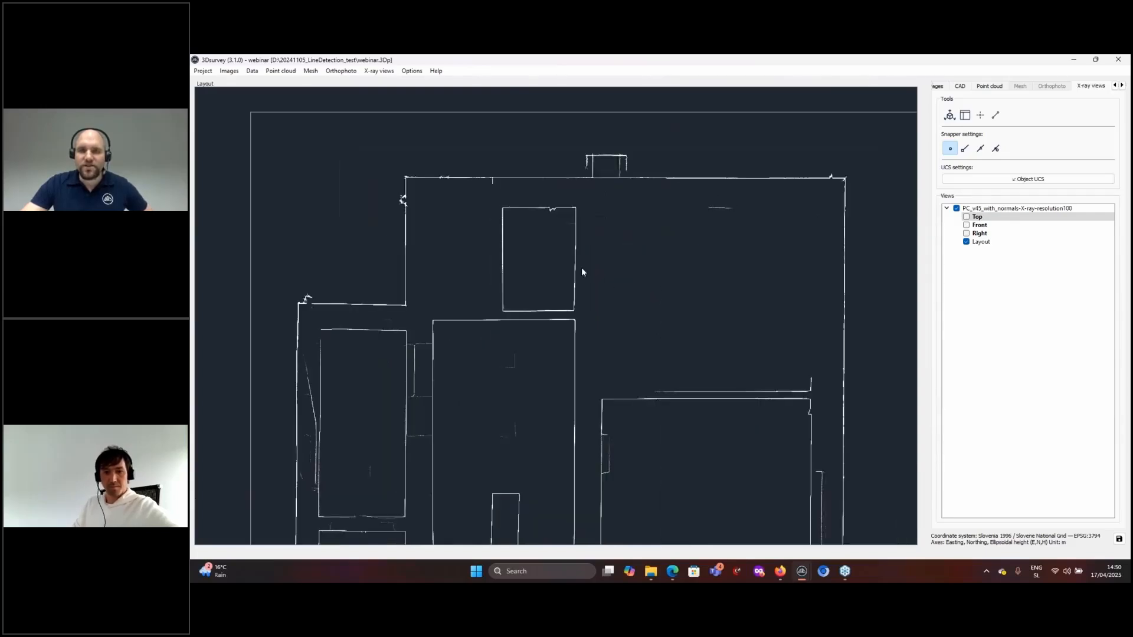
- Run automatic line detection on the Layout view into CAD layer 1 with threshold 229
right_click(979, 244)
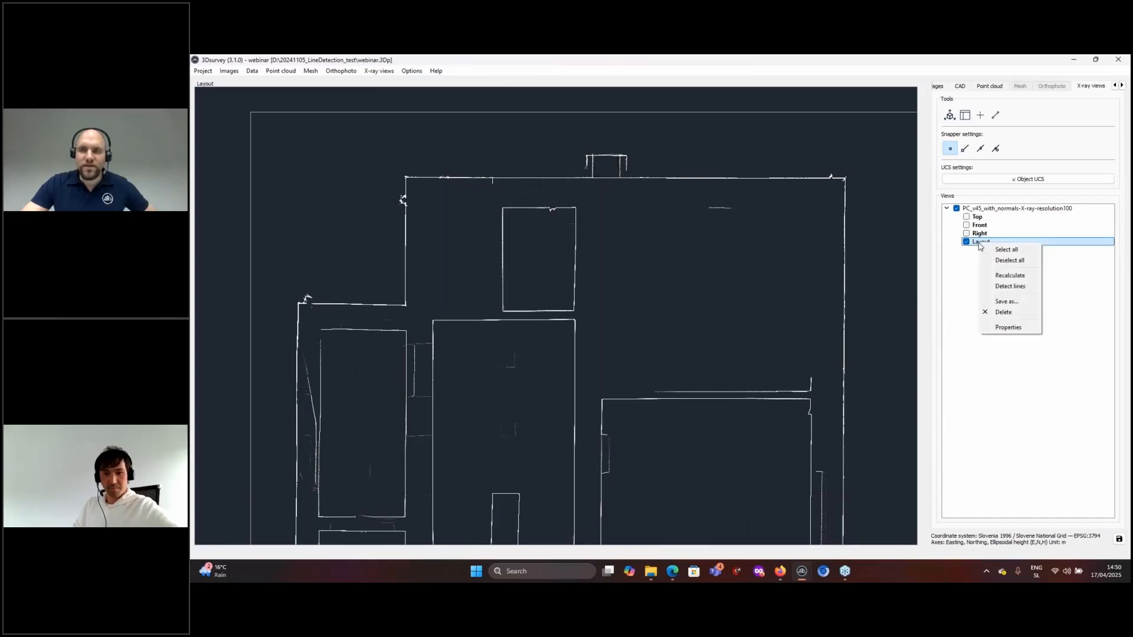
left_click(1008, 288)
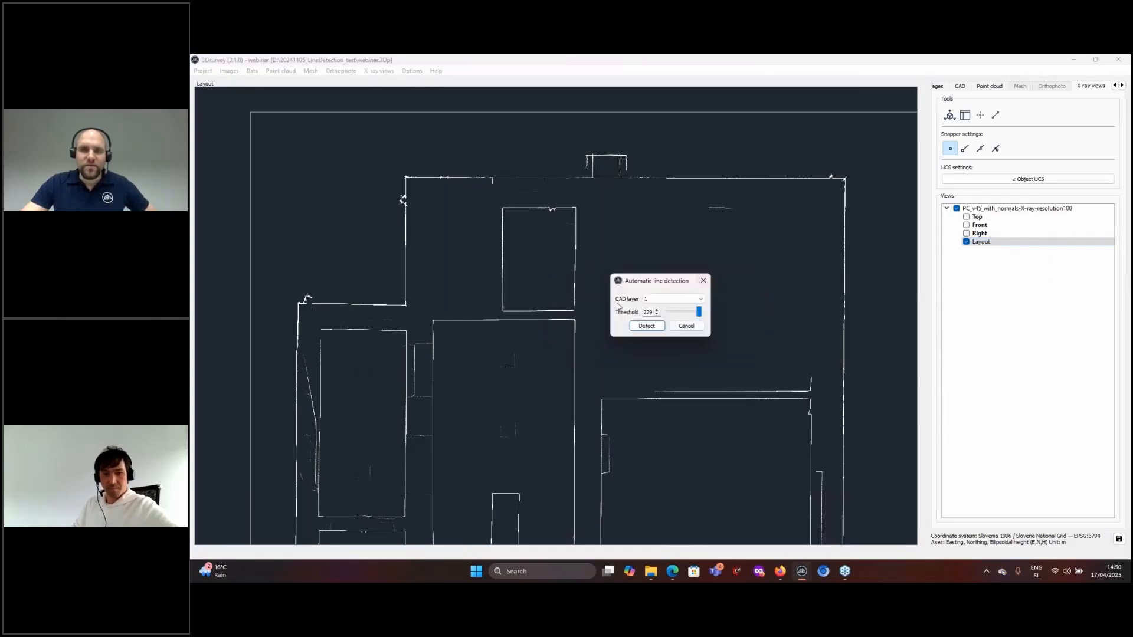
left_click(669, 300)
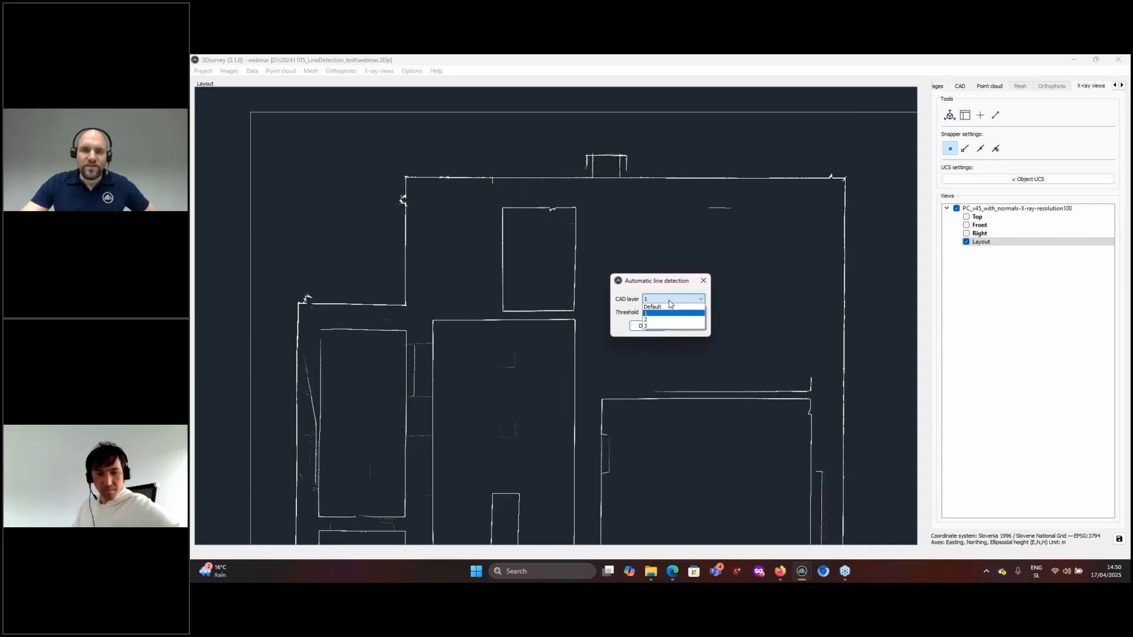
left_click(656, 314)
left_click(656, 314)
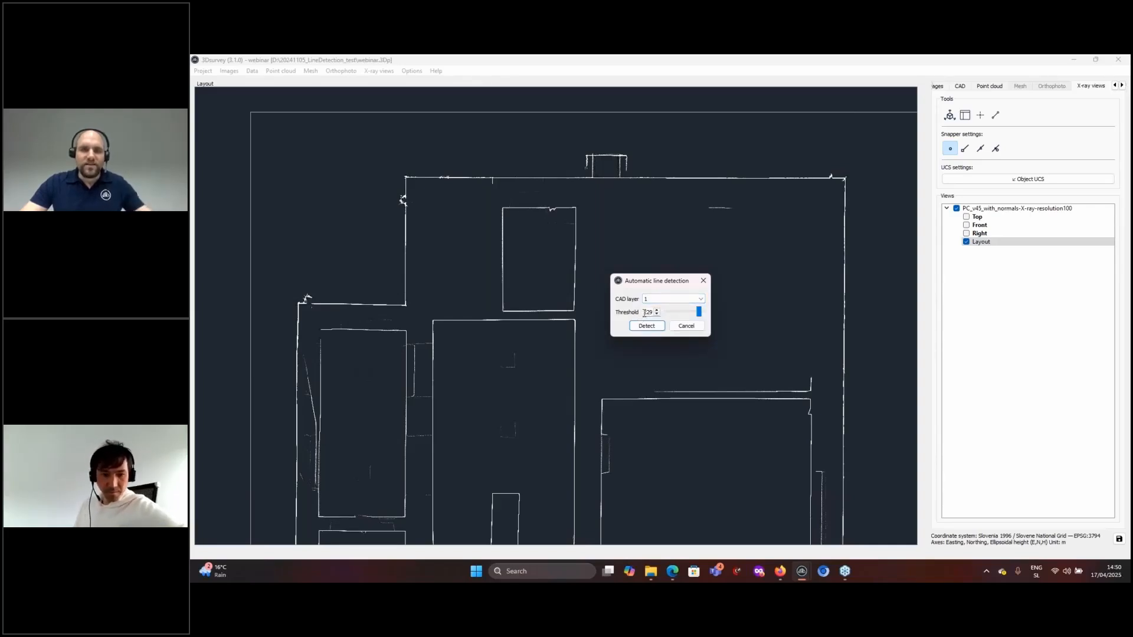
double_click(655, 313)
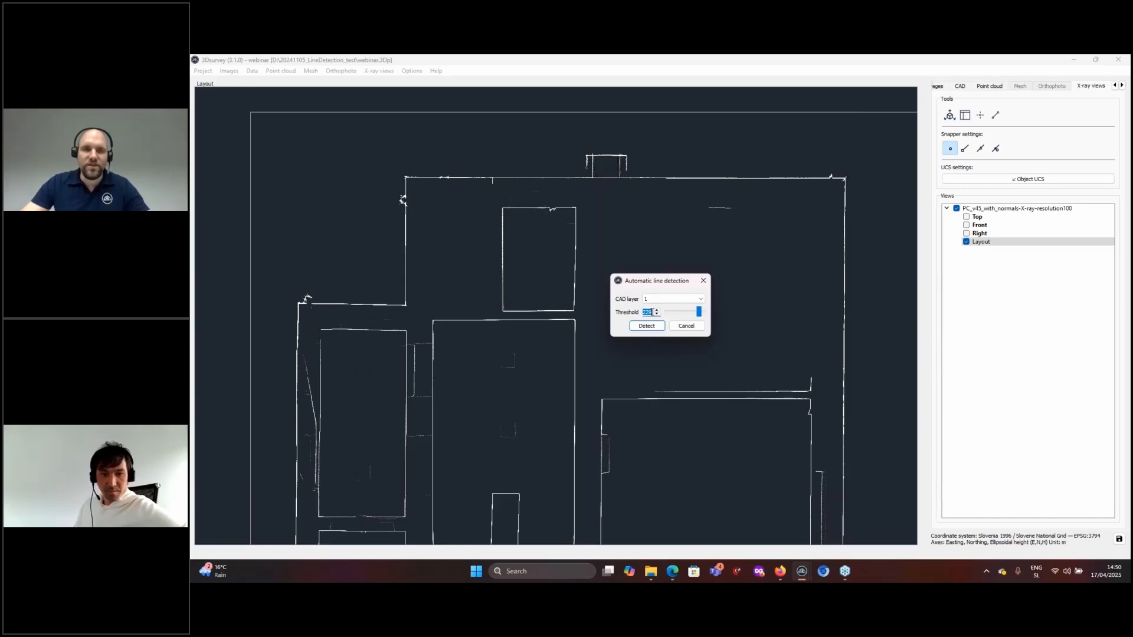
left_click(647, 326)
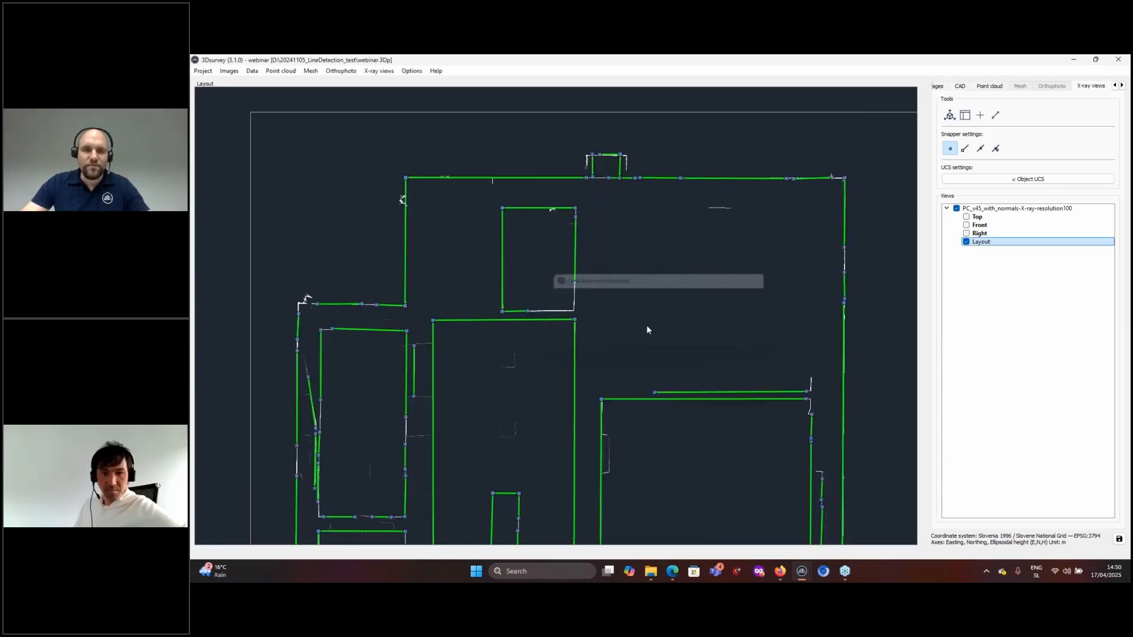
- Inspect the detected wall lines on the 3D point cloud from an oblique angle
scroll(662, 292, "down", 3)
middle_click_drag(660, 308, 687, 238)
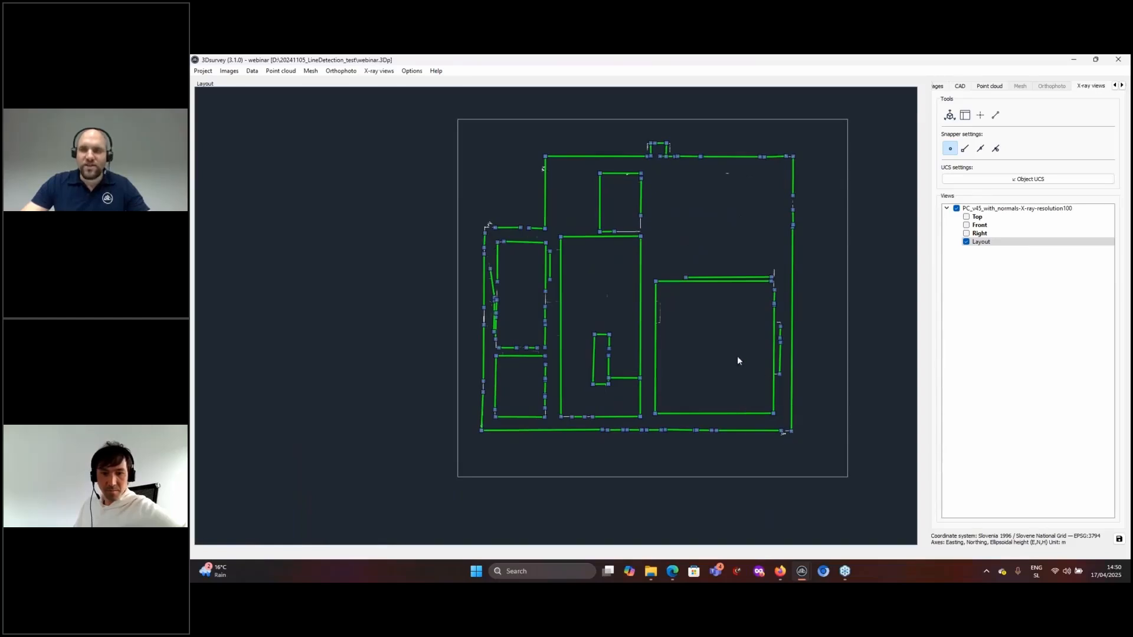
left_click(959, 88)
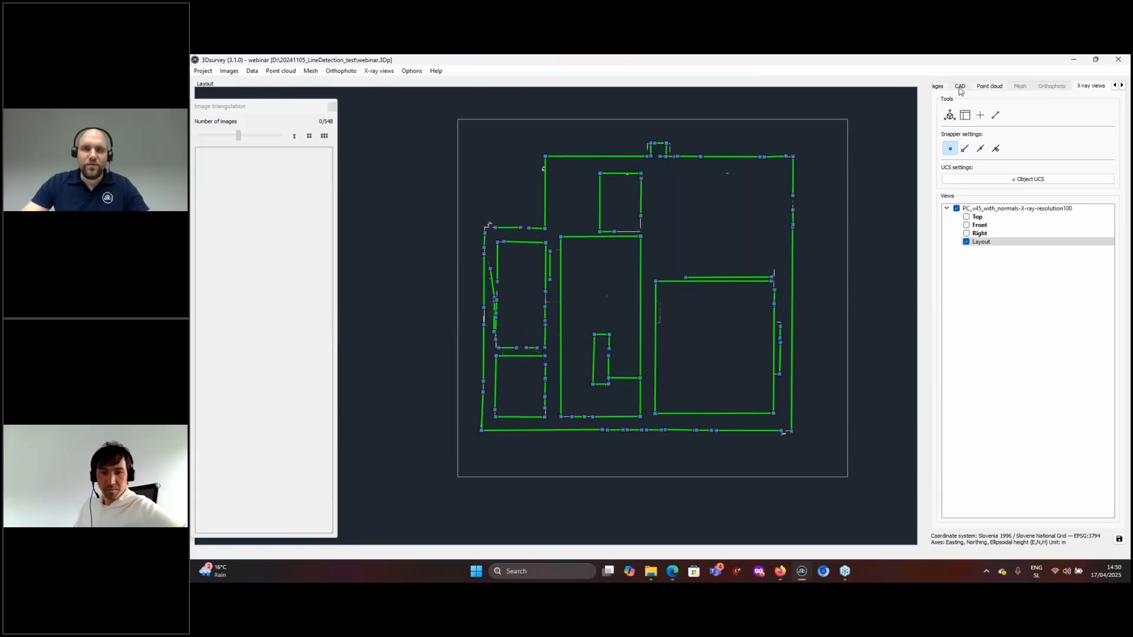
left_click_drag(683, 290, 826, 289)
scroll(580, 382, "up", 1)
scroll(580, 382, "up", 2)
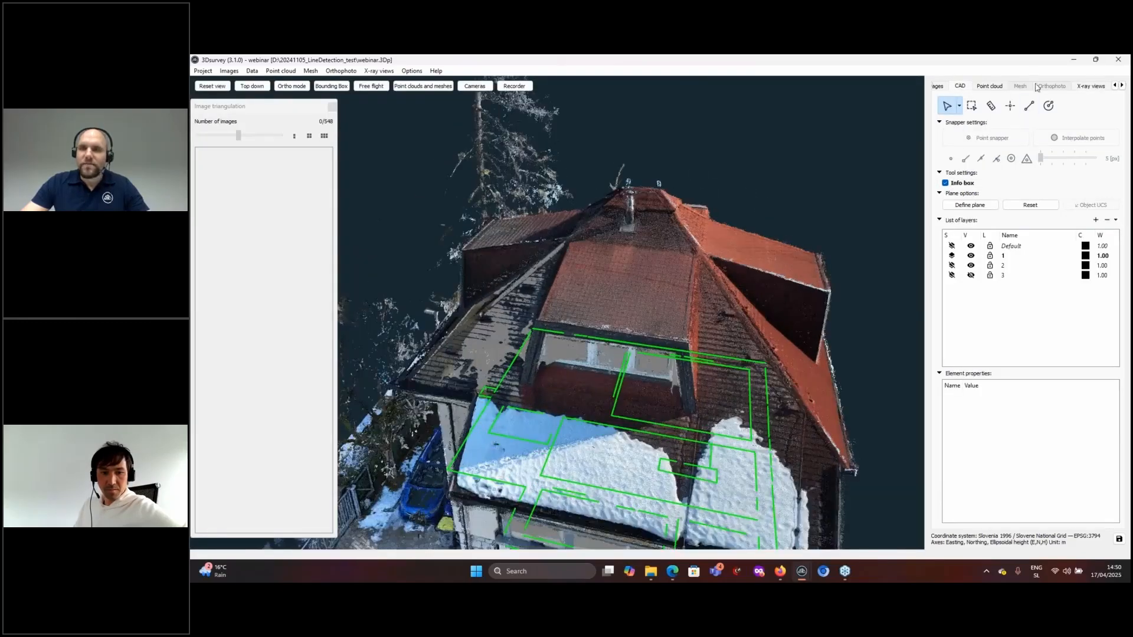
- In the Layout plan, snap the loose left wall endpoint onto the adjacent vertex
left_click(1090, 86)
scroll(490, 250, "up", 5)
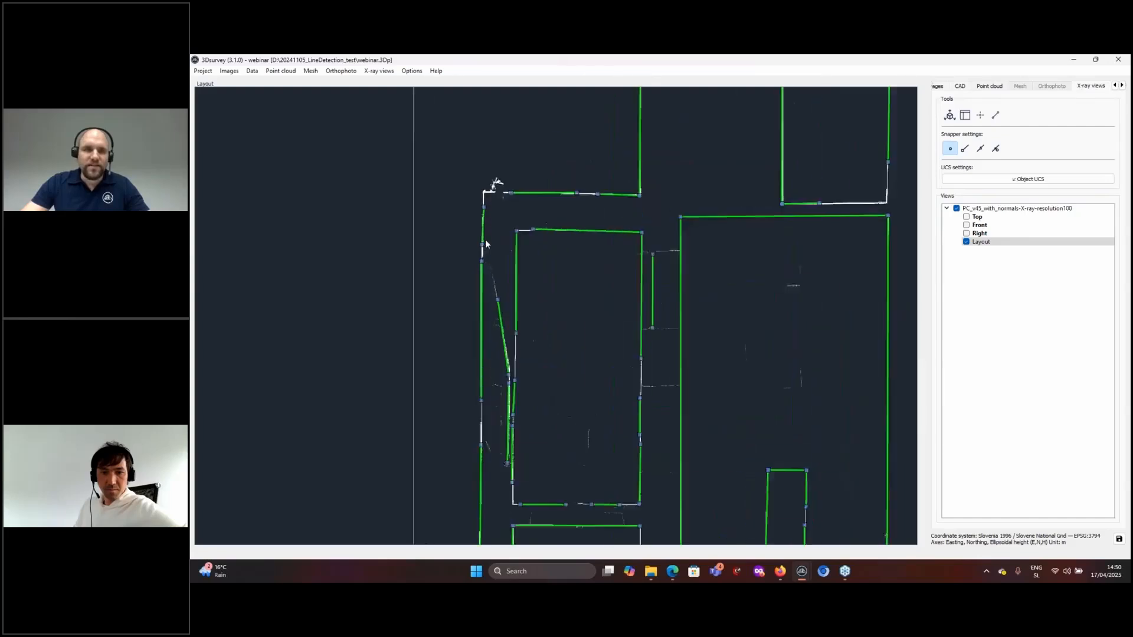
scroll(552, 449, "up", 5)
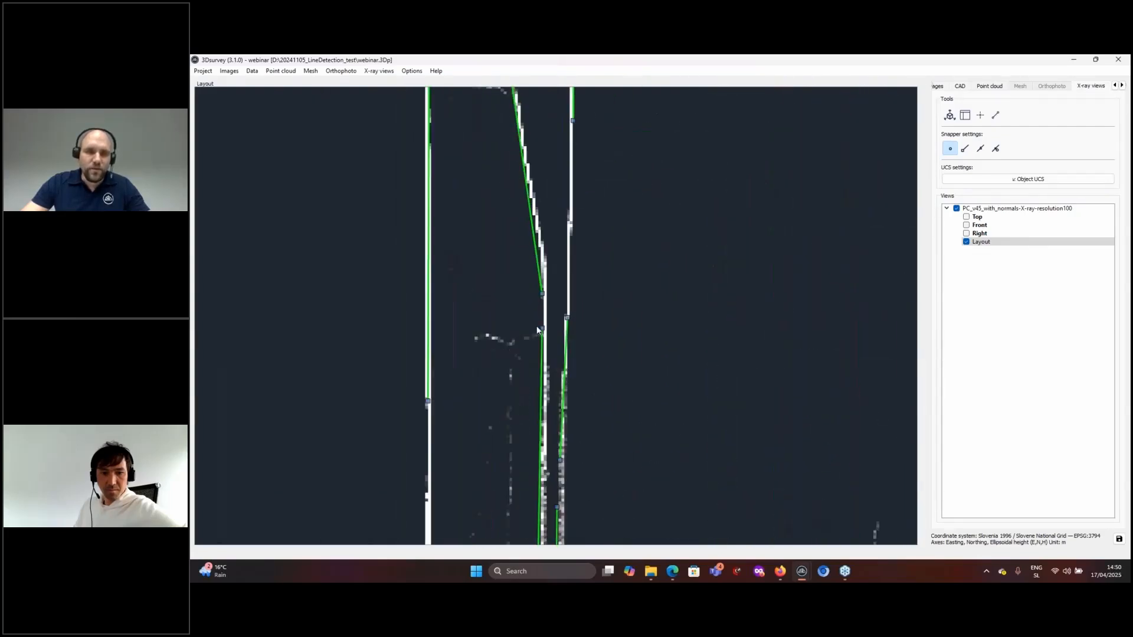
left_click_drag(544, 331, 542, 298)
scroll(578, 306, "down", 10)
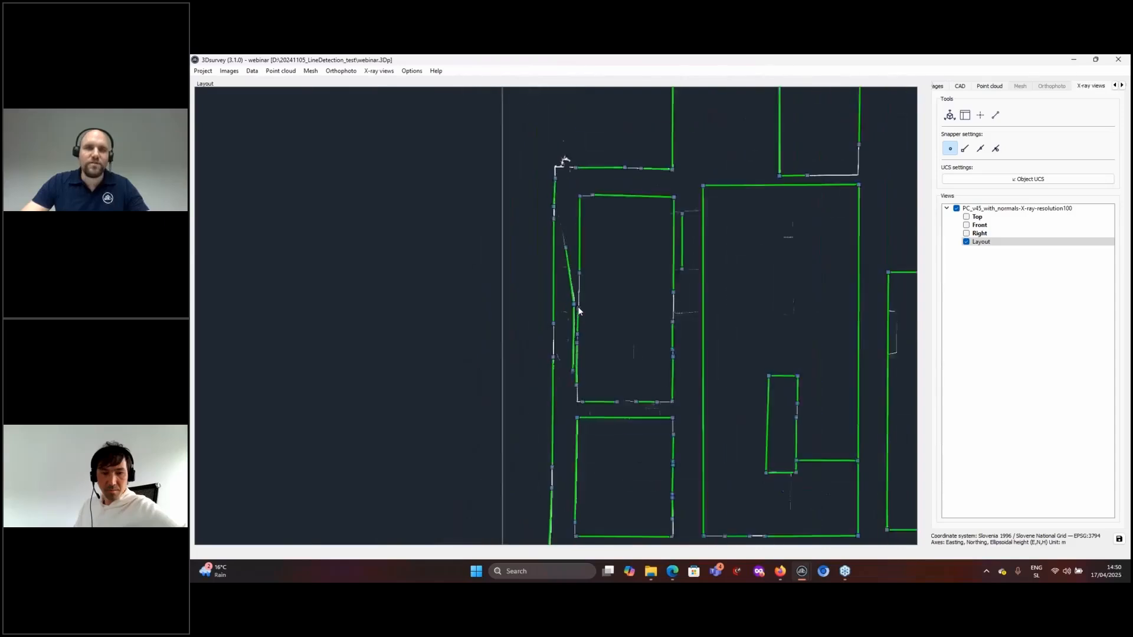
middle_click_drag(565, 310, 418, 331)
scroll(512, 310, "up", 2)
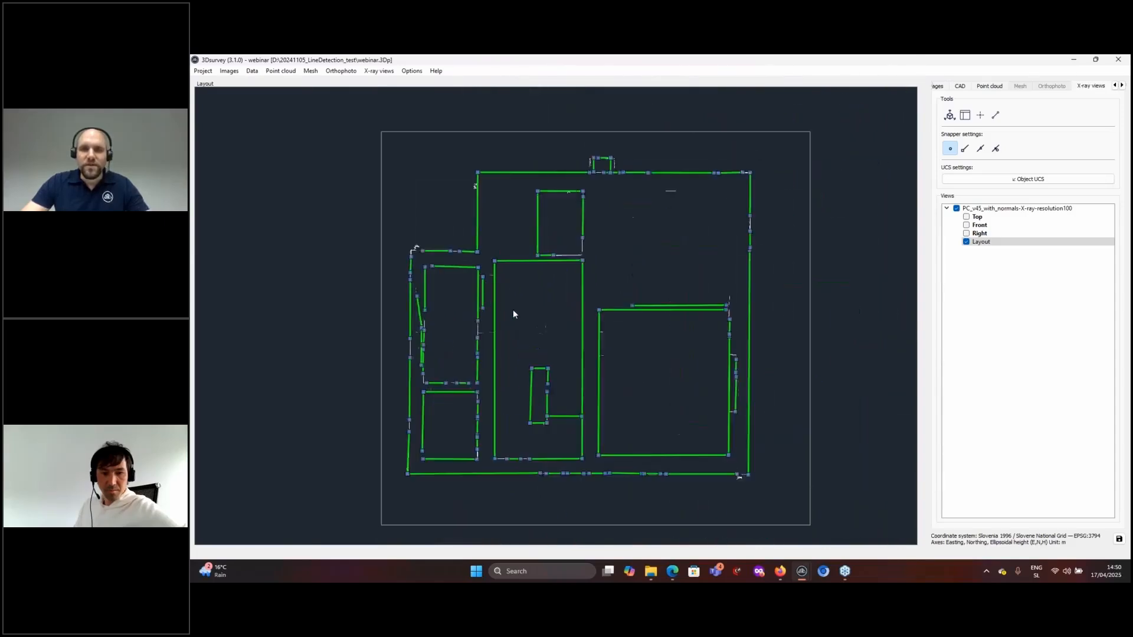
middle_click_drag(587, 410, 624, 383)
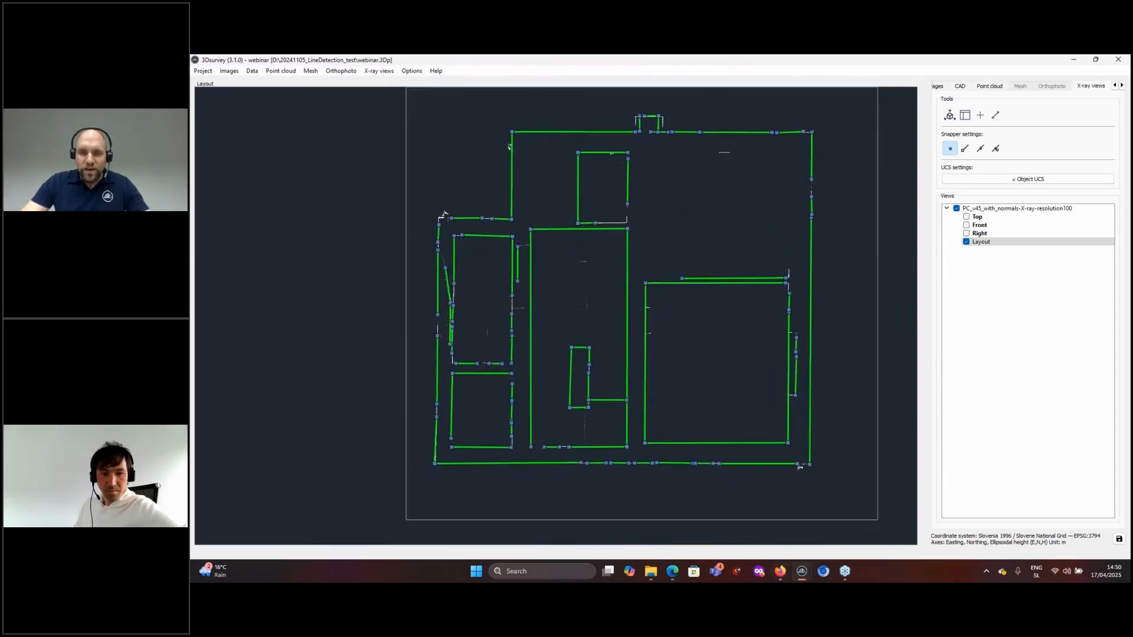
mouse_move(803, 572)
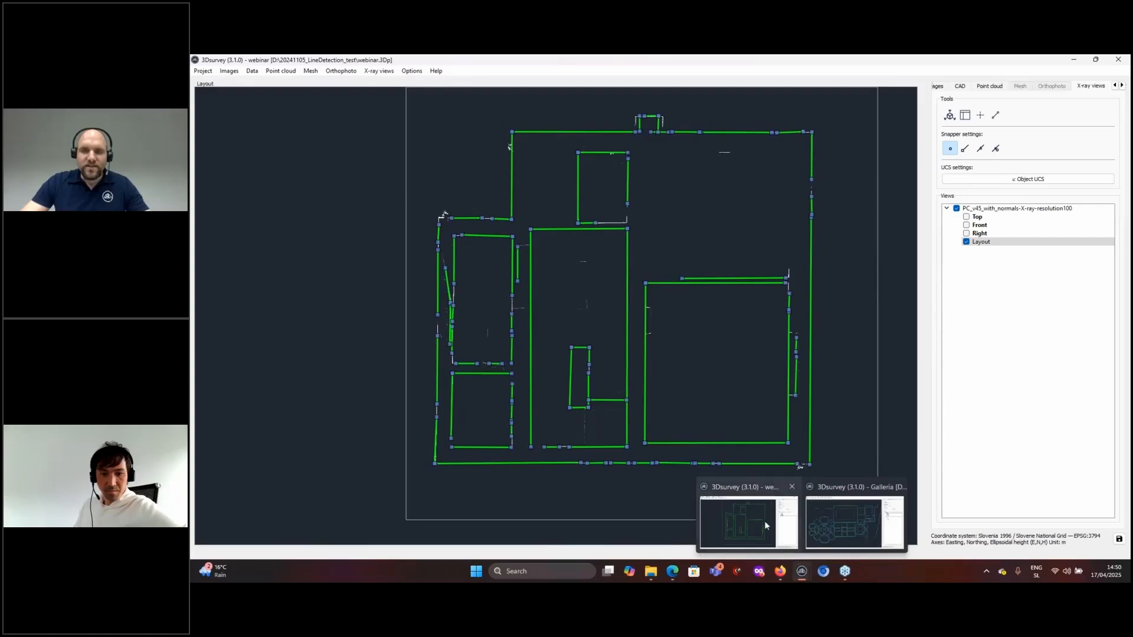
- Bring the Galleria project forward and pan from its left-hand octagonal rooms to the central octagon
left_click(809, 523)
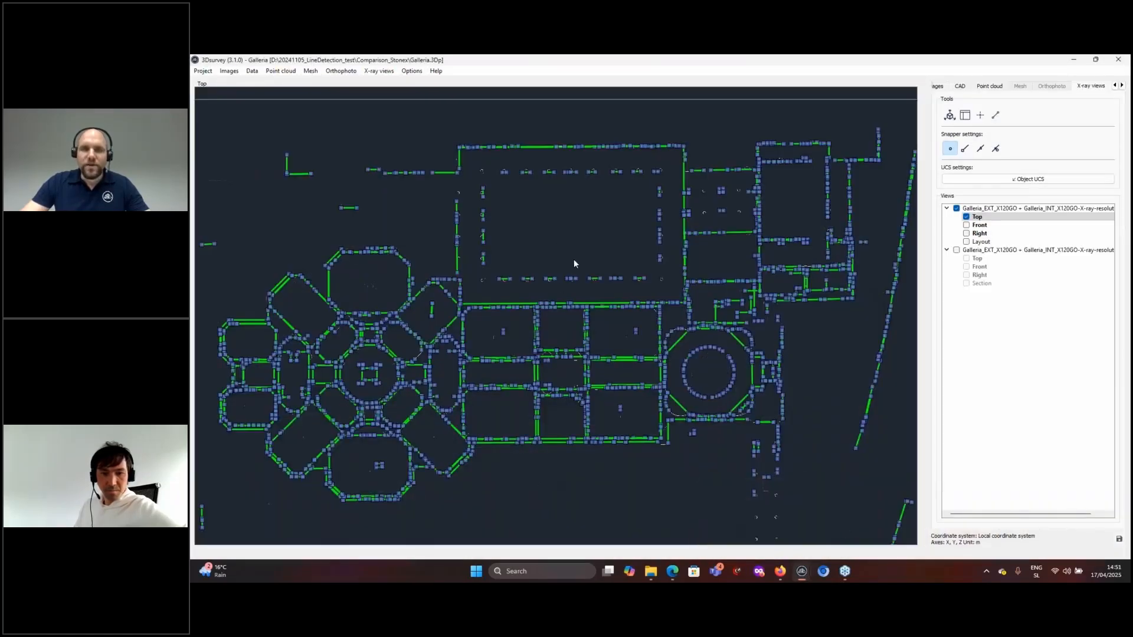
scroll(573, 262, "up", 5)
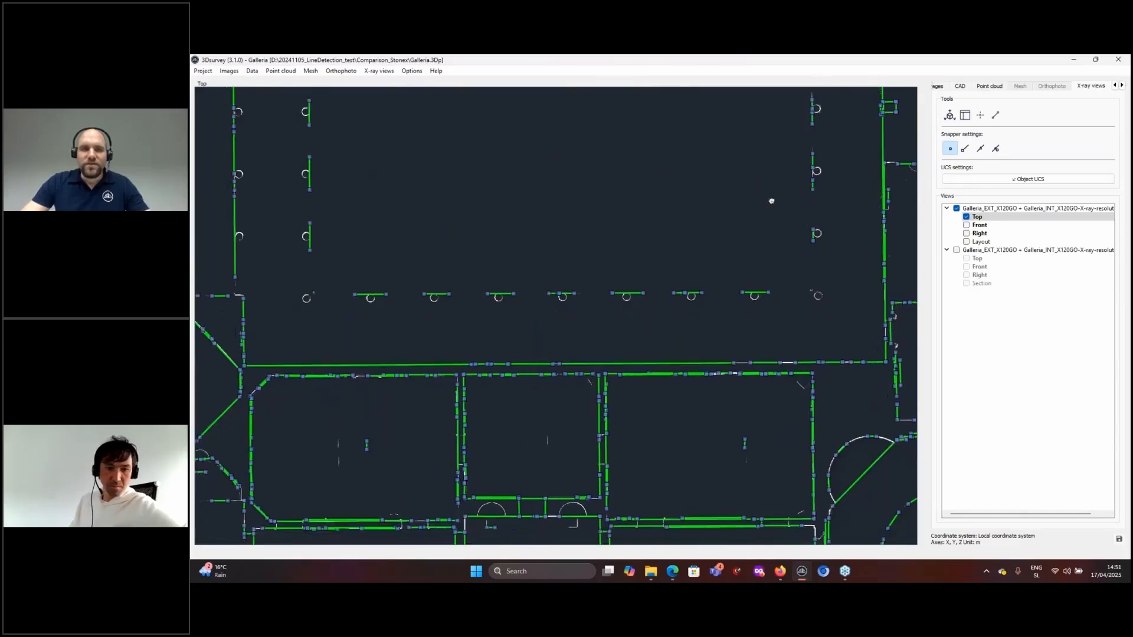
left_click_drag(771, 201, 885, 118)
left_click_drag(627, 382, 812, 285)
left_click_drag(472, 307, 856, 378)
left_click_drag(536, 348, 829, 331)
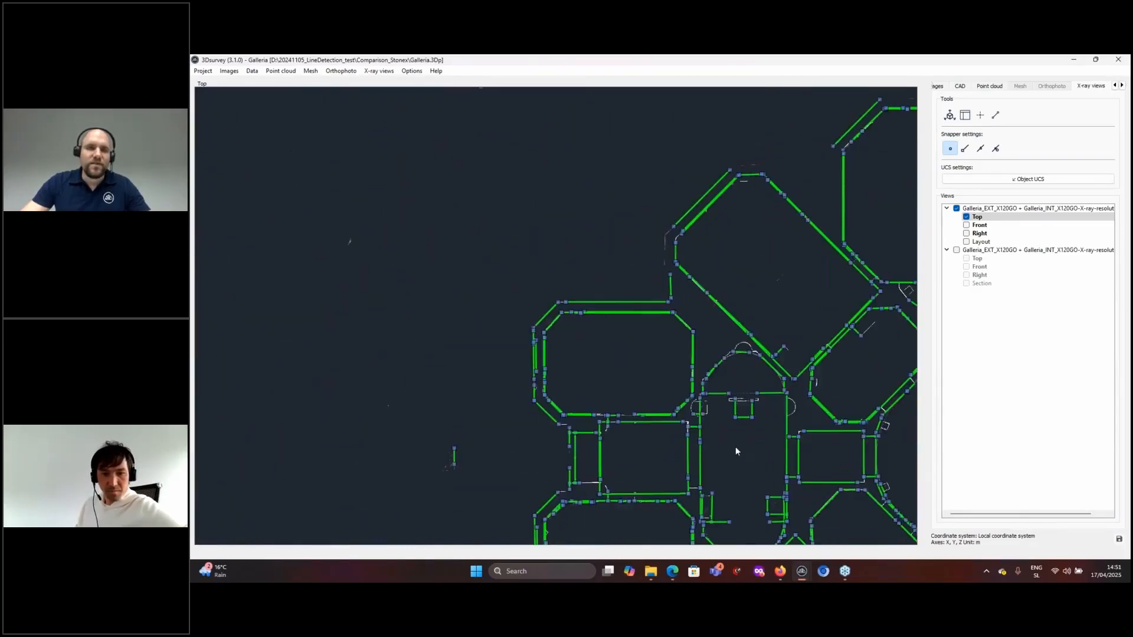
left_click_drag(735, 451, 735, 368)
scroll(732, 400, "down", 3)
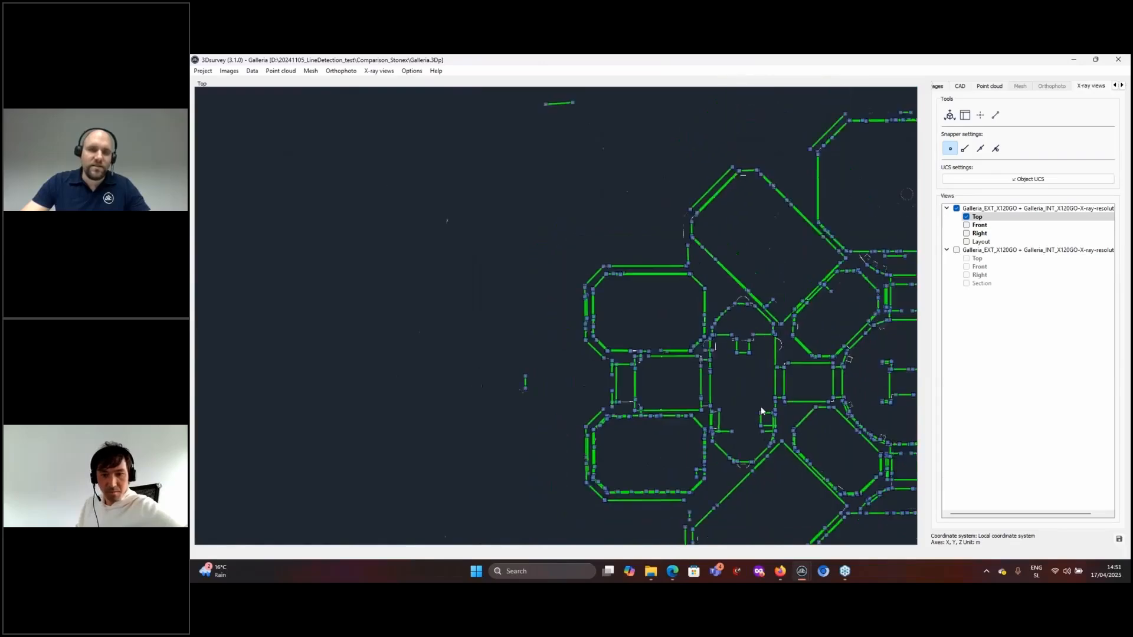
scroll(761, 407, "down", 1)
left_click_drag(761, 407, 602, 291)
scroll(749, 387, "up", 1)
left_click_drag(788, 306, 451, 290)
- Inspect the right-hand wall corner and circular room, then open the CAD load/save options
left_click_drag(863, 364, 614, 367)
scroll(614, 367, "up", 4)
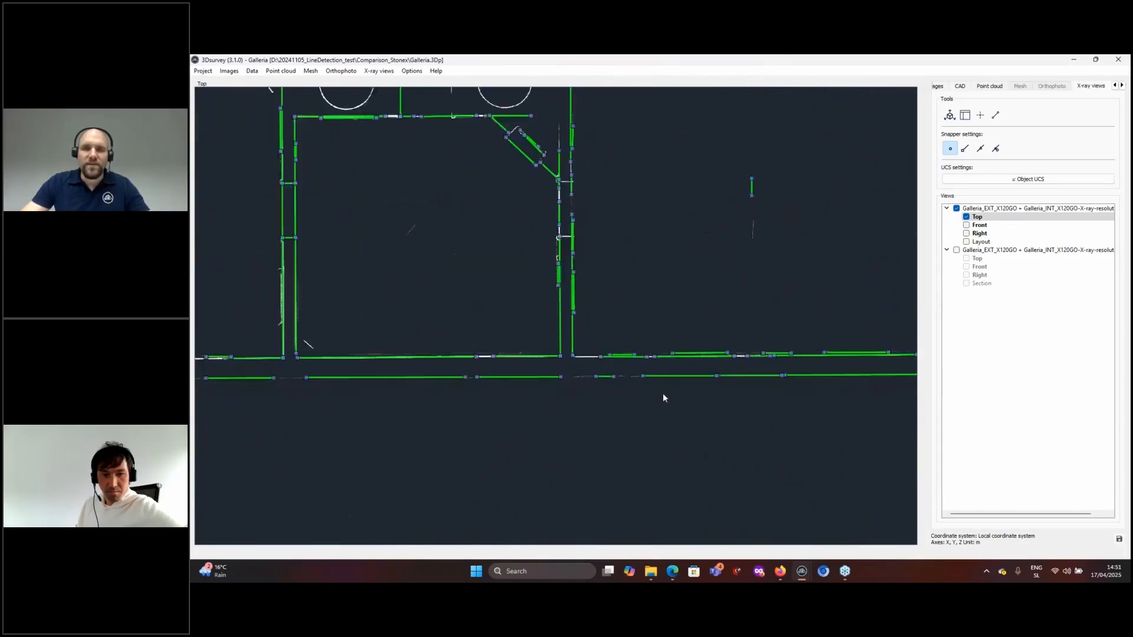
scroll(663, 394, "up", 1)
left_click_drag(674, 392, 448, 412)
scroll(724, 398, "up", 4)
left_click_drag(724, 398, 600, 412)
scroll(705, 381, "up", 4)
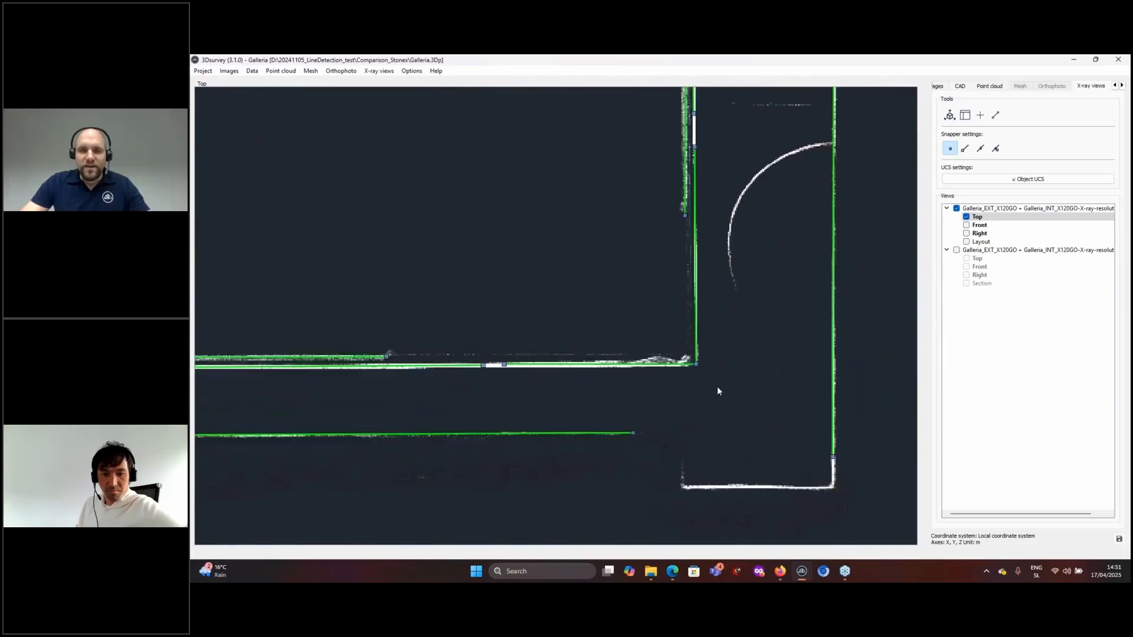
left_click_drag(791, 359, 702, 543)
scroll(697, 371, "down", 2)
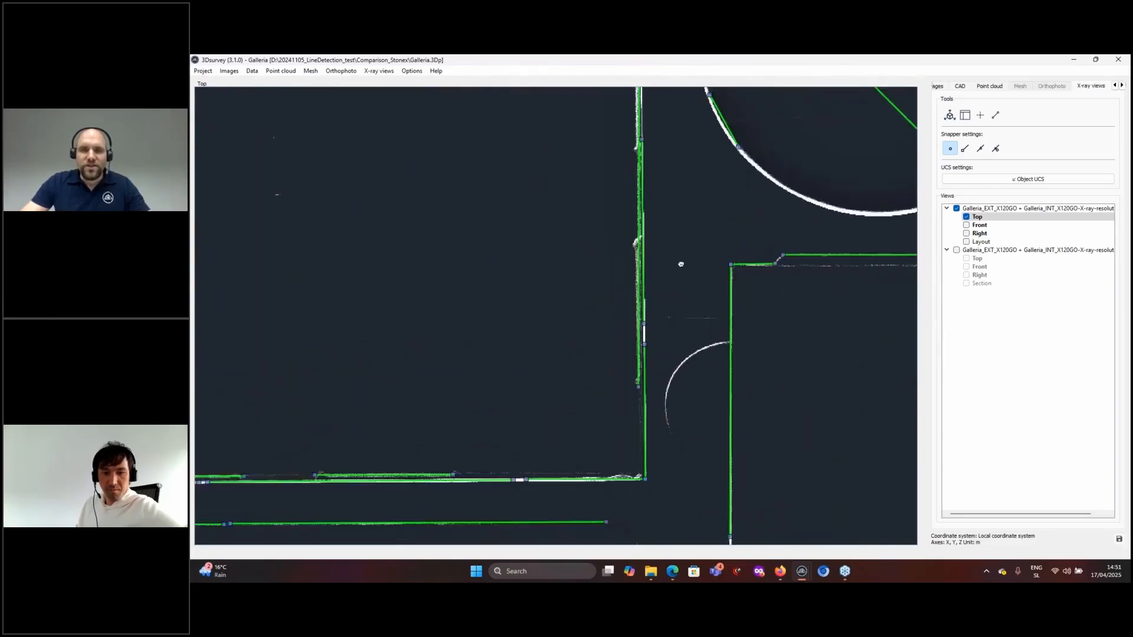
left_click_drag(681, 263, 680, 384)
scroll(653, 344, "down", 3)
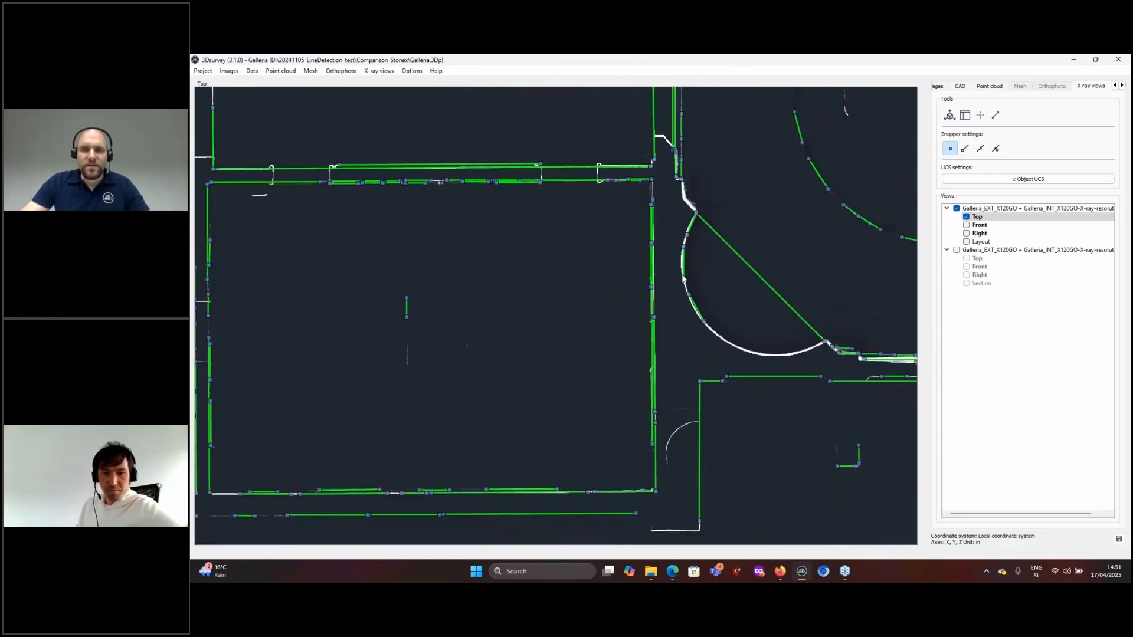
scroll(681, 253, "up", 2)
scroll(728, 345, "down", 4)
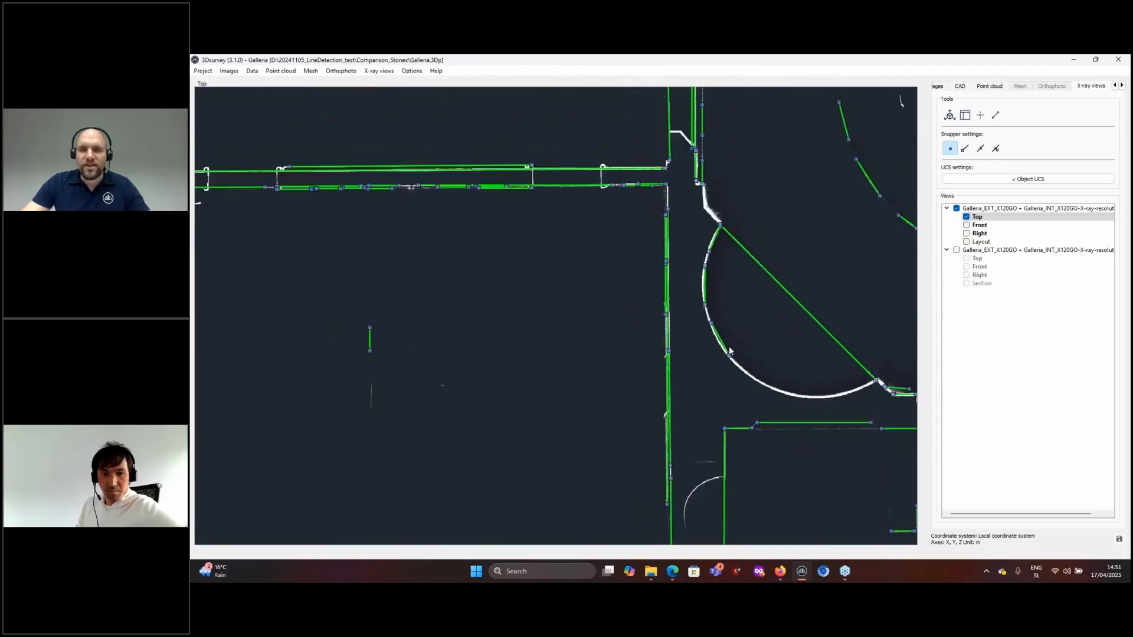
scroll(729, 351, "down", 2)
scroll(641, 309, "up", 6)
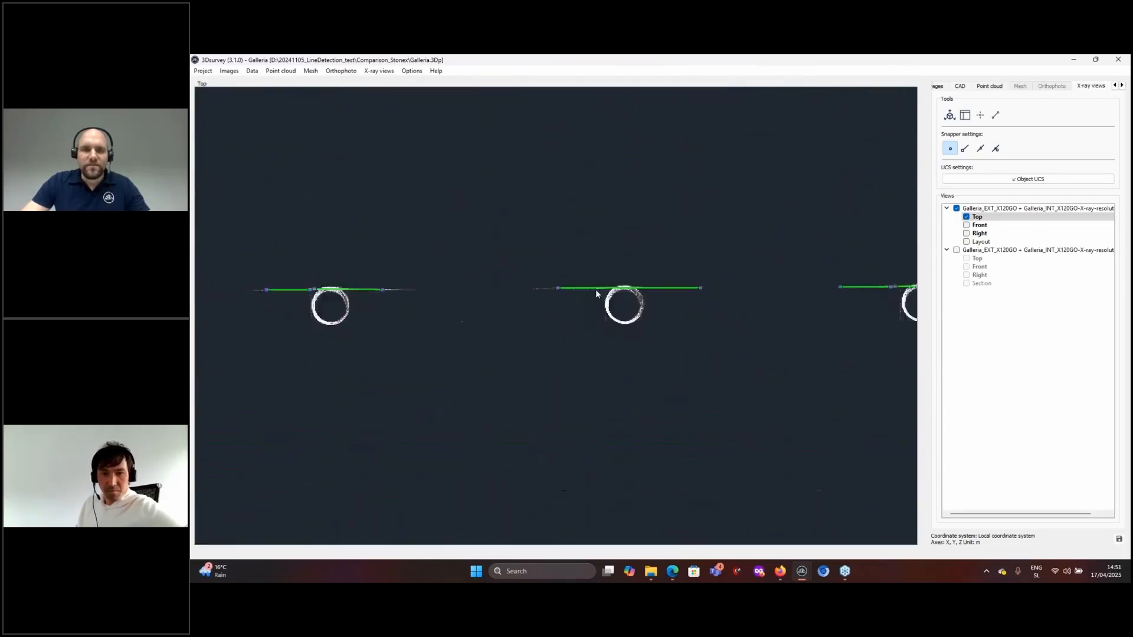
scroll(640, 298, "down", 3)
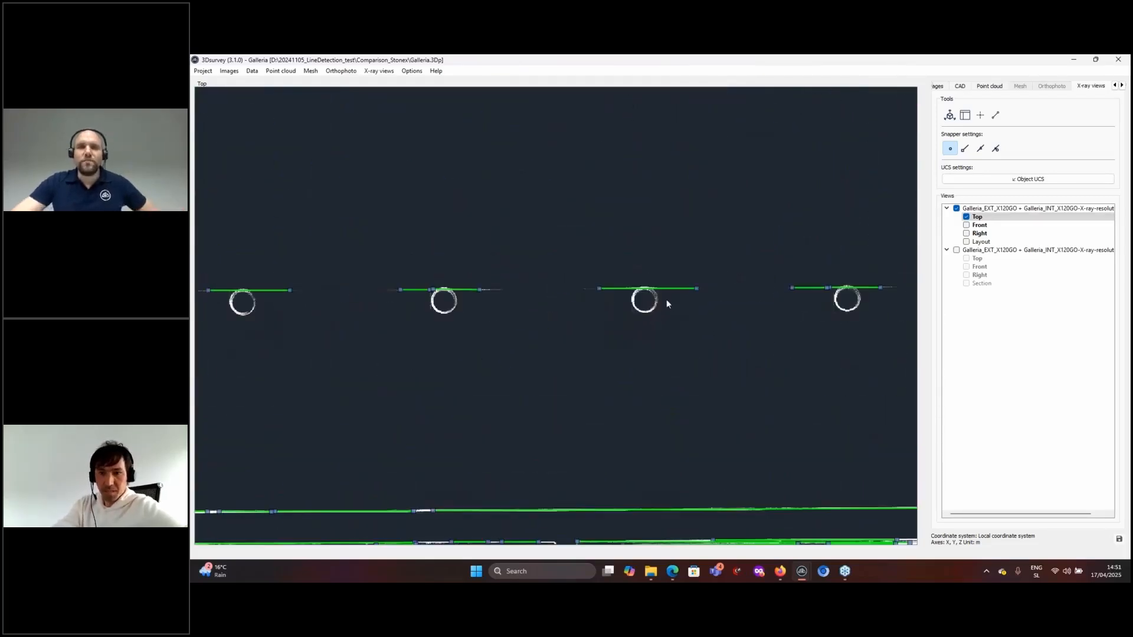
scroll(643, 290, "down", 6)
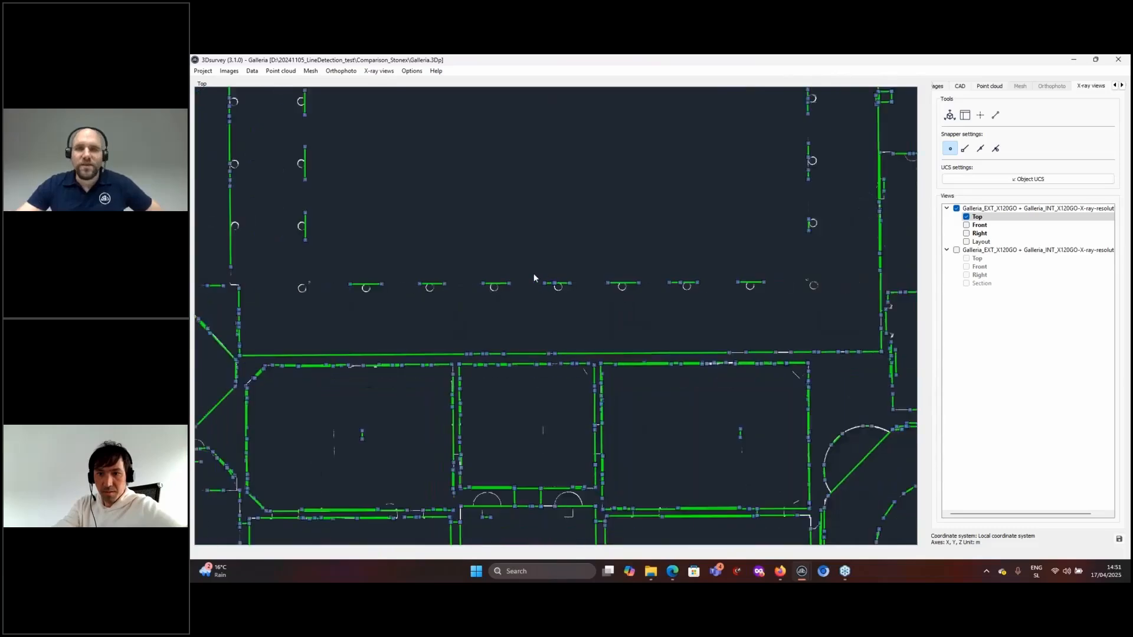
scroll(669, 329, "down", 5)
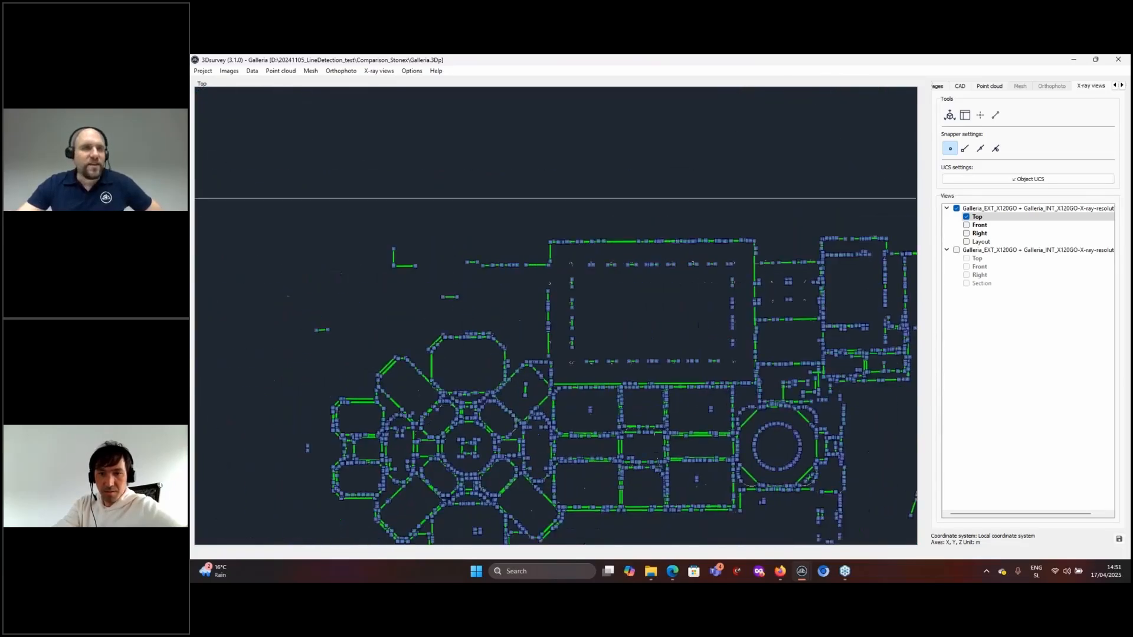
left_click(253, 72)
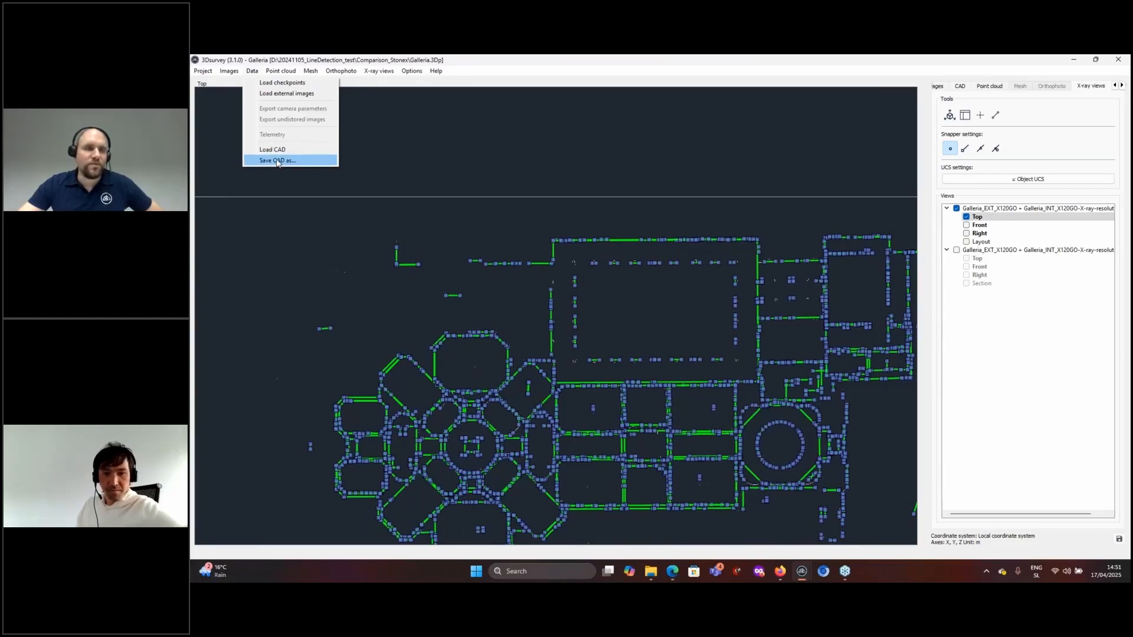
- Dismiss the Data options and zoom in and out around the Galleria plan's circular room
left_click(252, 73)
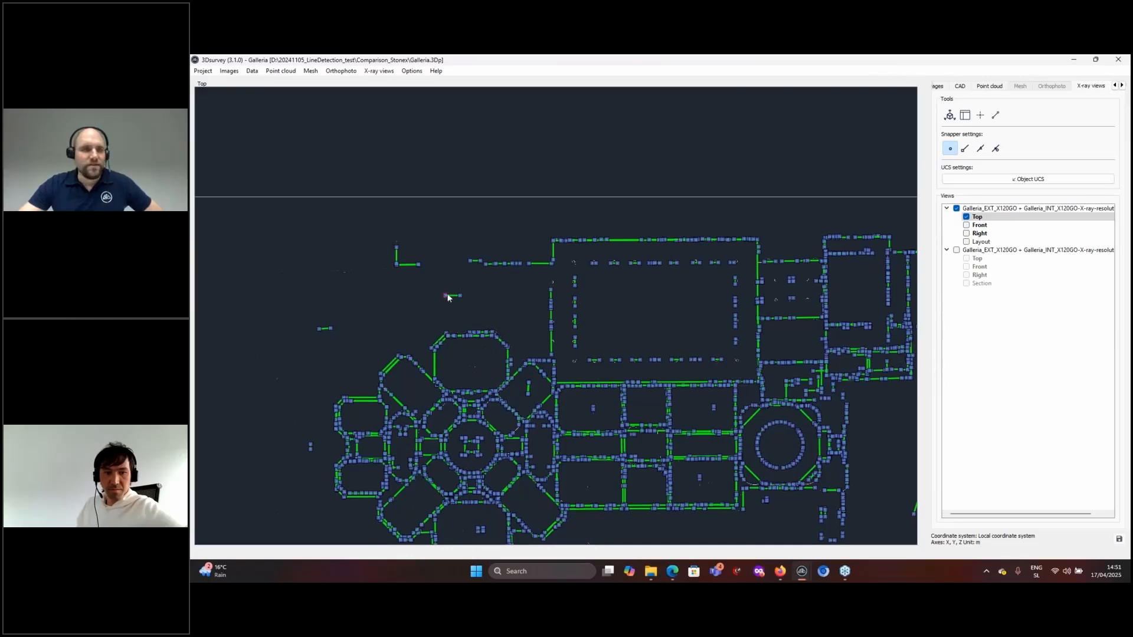
scroll(564, 314, "down", 3)
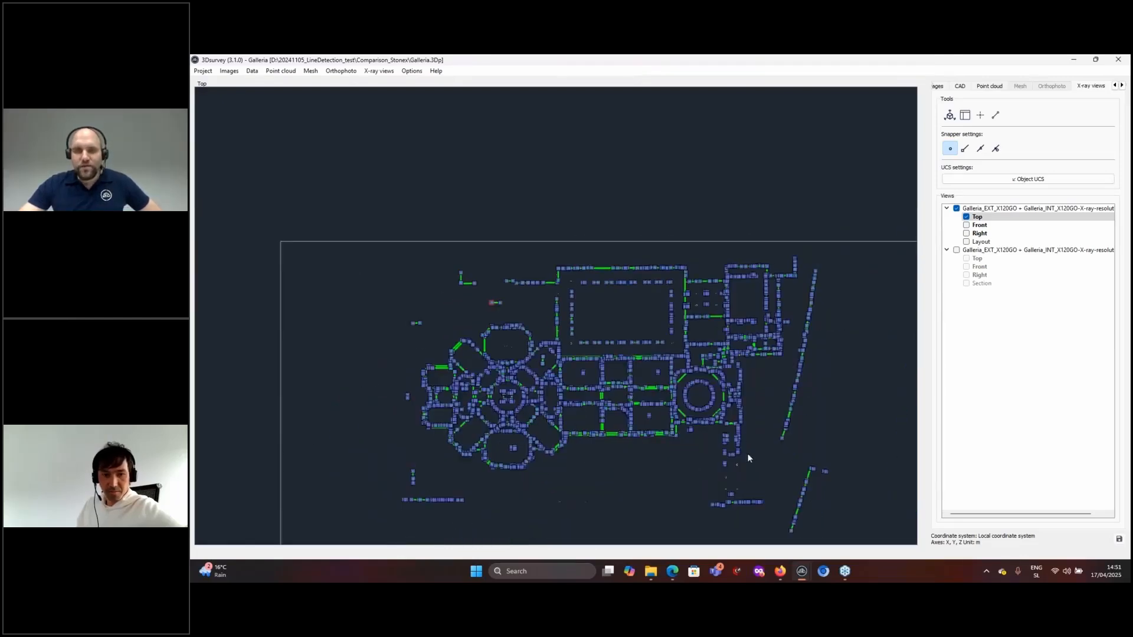
scroll(709, 418, "up", 8)
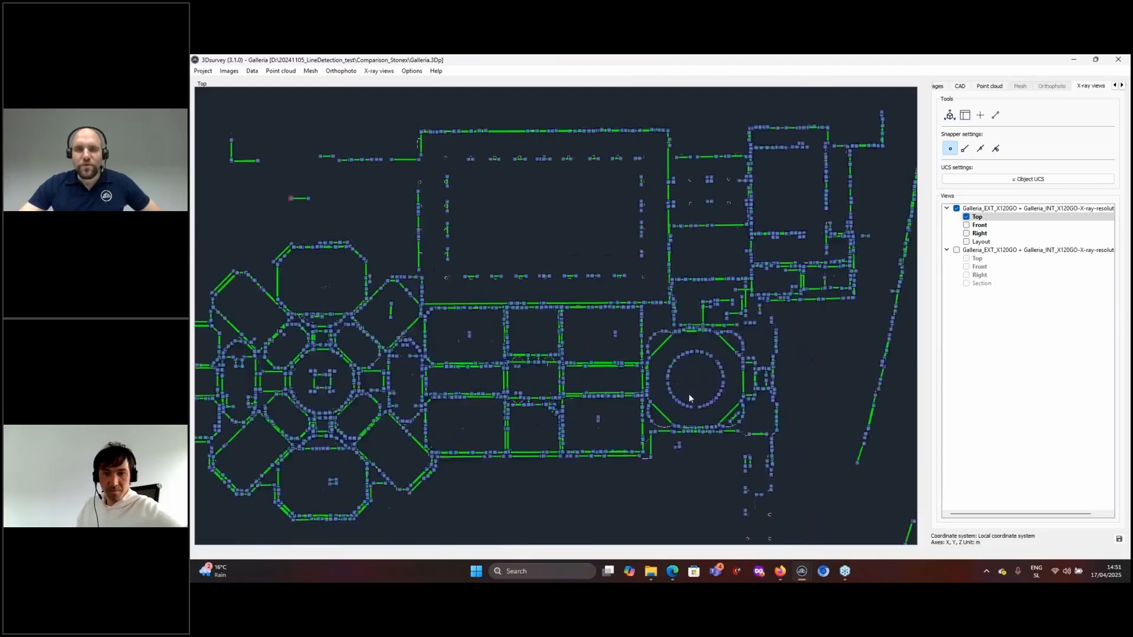
scroll(692, 374, "up", 4)
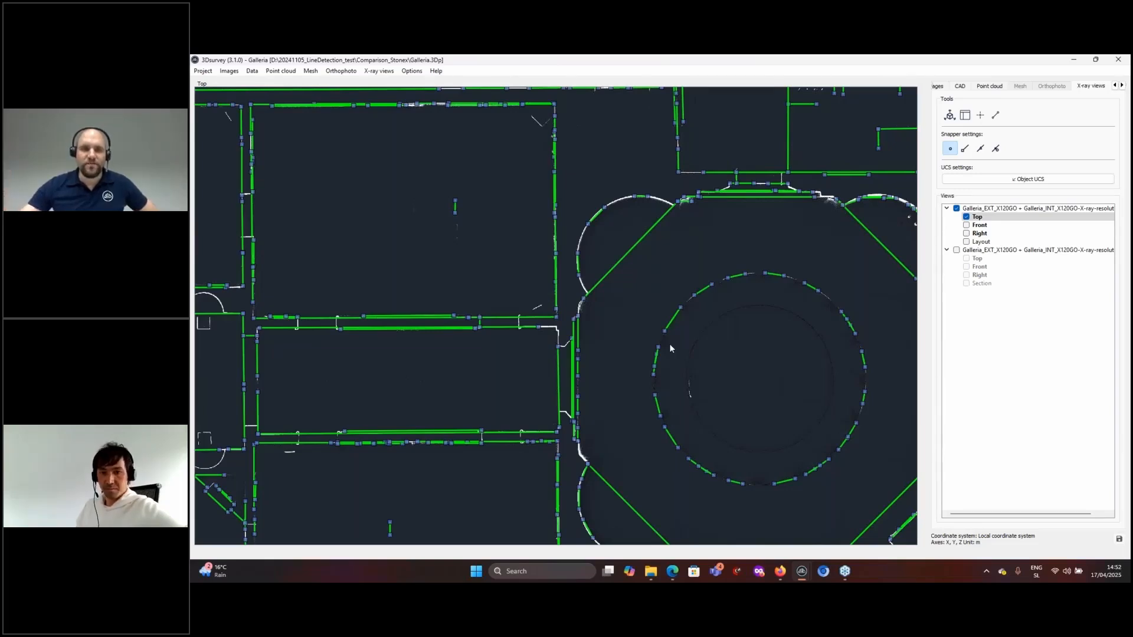
scroll(761, 384, "down", 5)
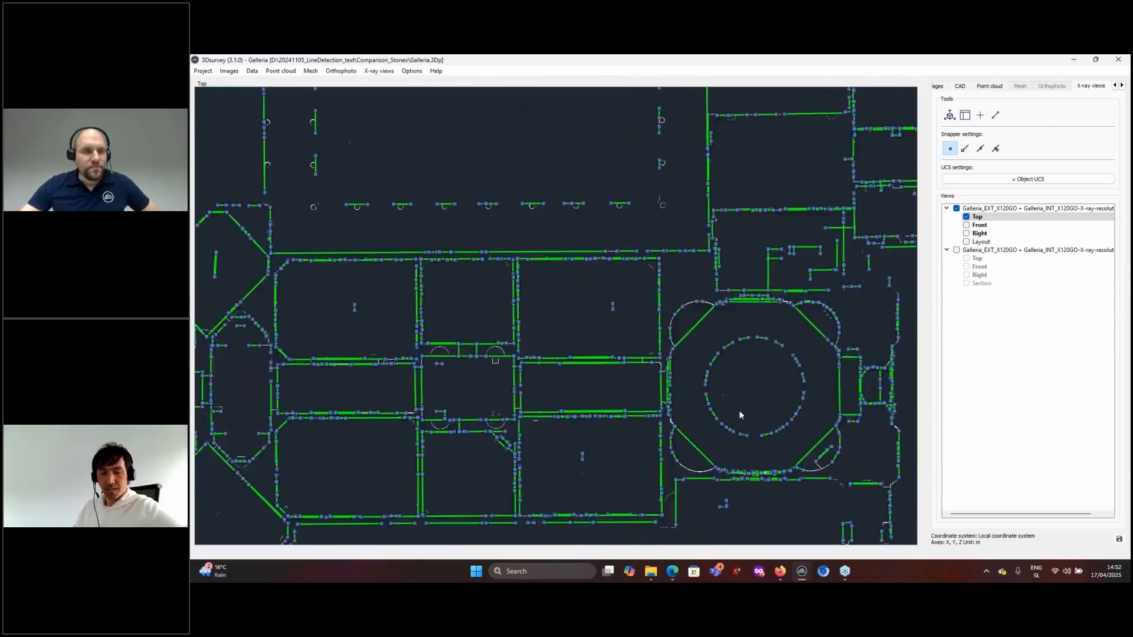
scroll(740, 414, "down", 1)
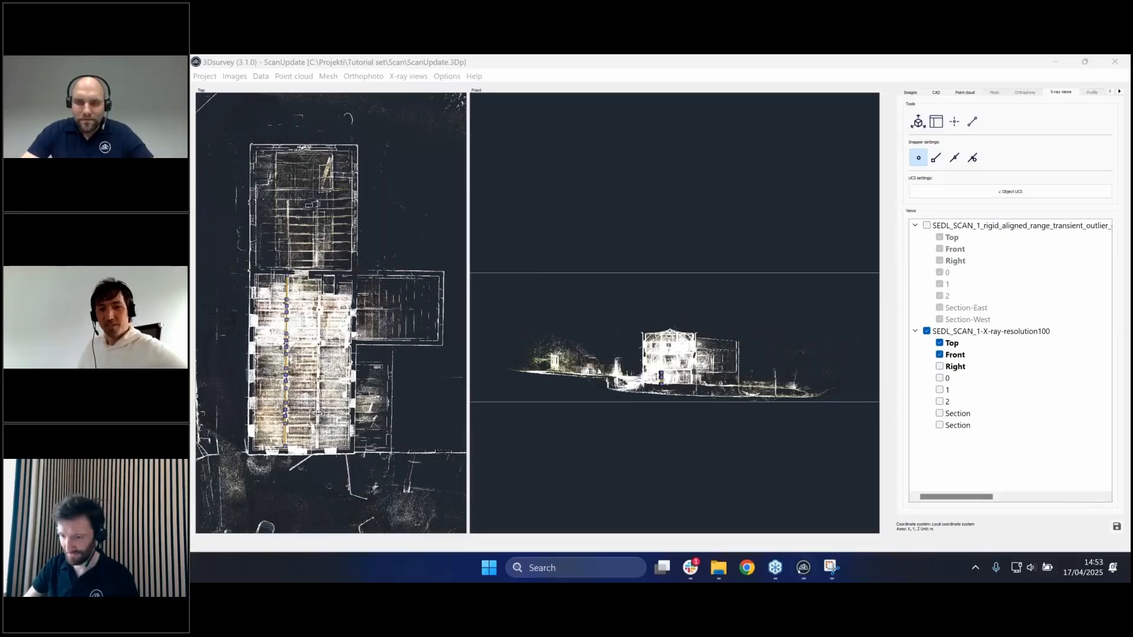
mouse_move(803, 577)
left_click(674, 508)
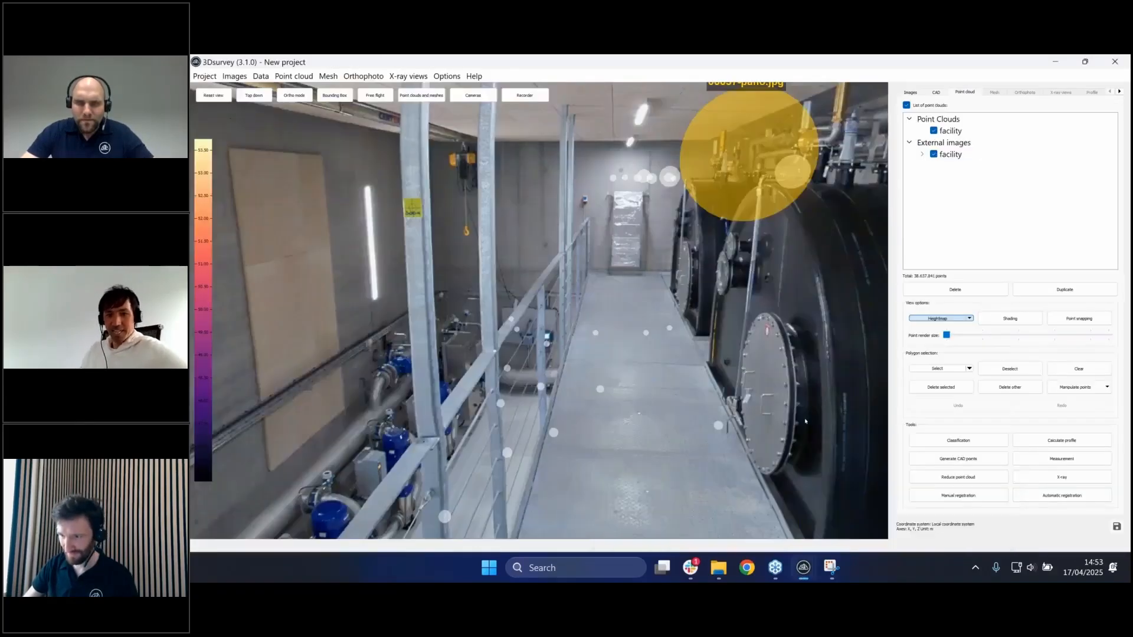
left_click(1085, 61)
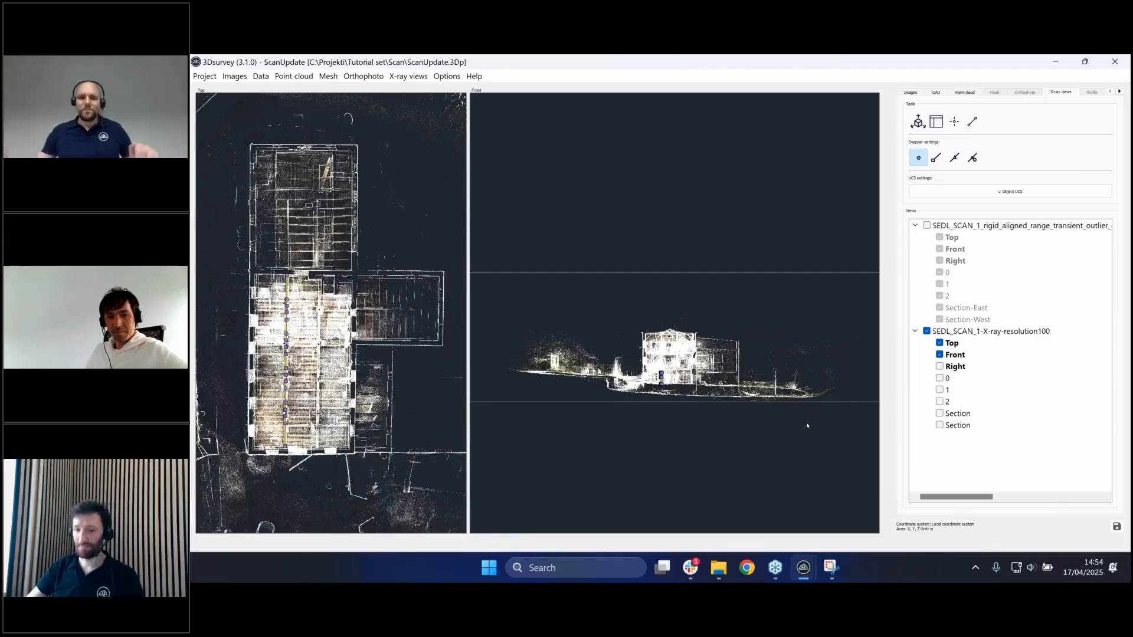
scroll(807, 425, "up", 5)
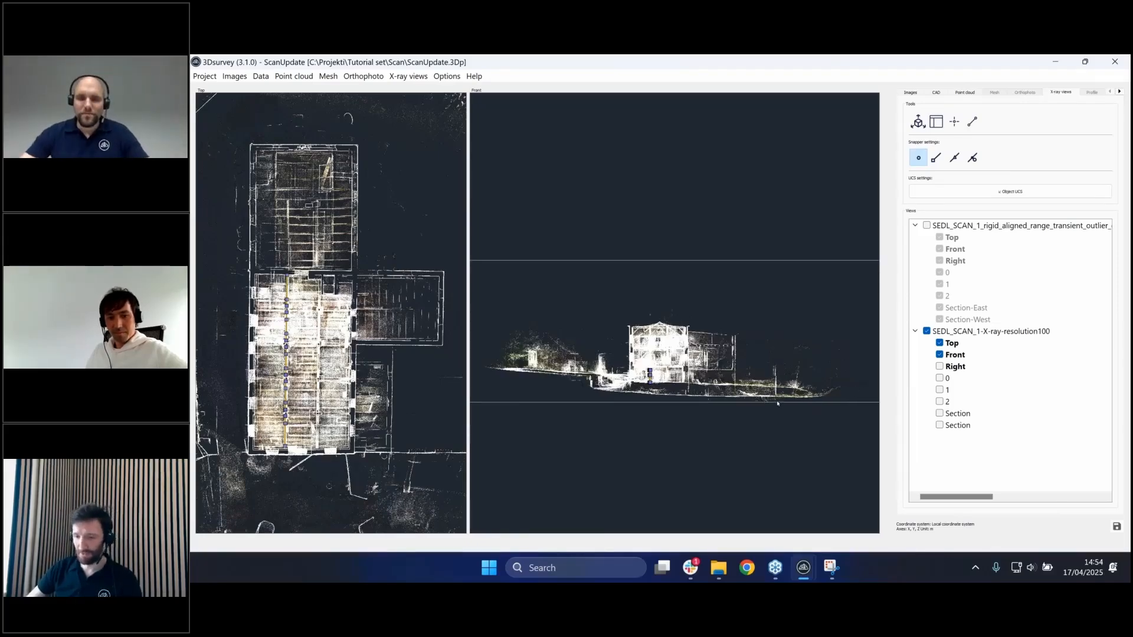
scroll(758, 338, "up", 3)
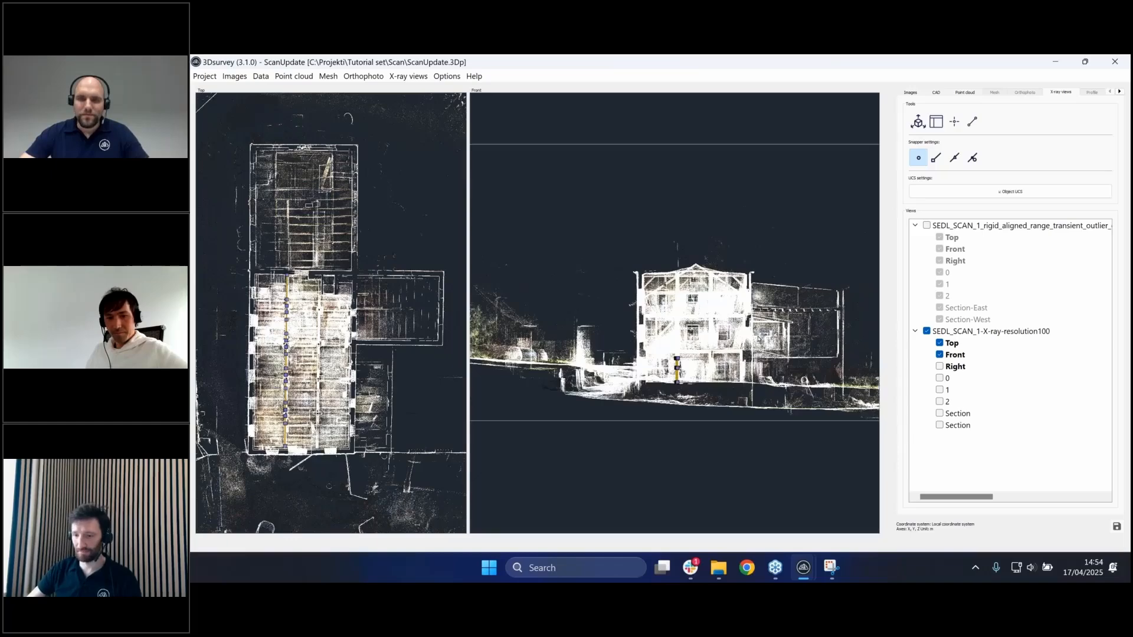
scroll(758, 339, "up", 2)
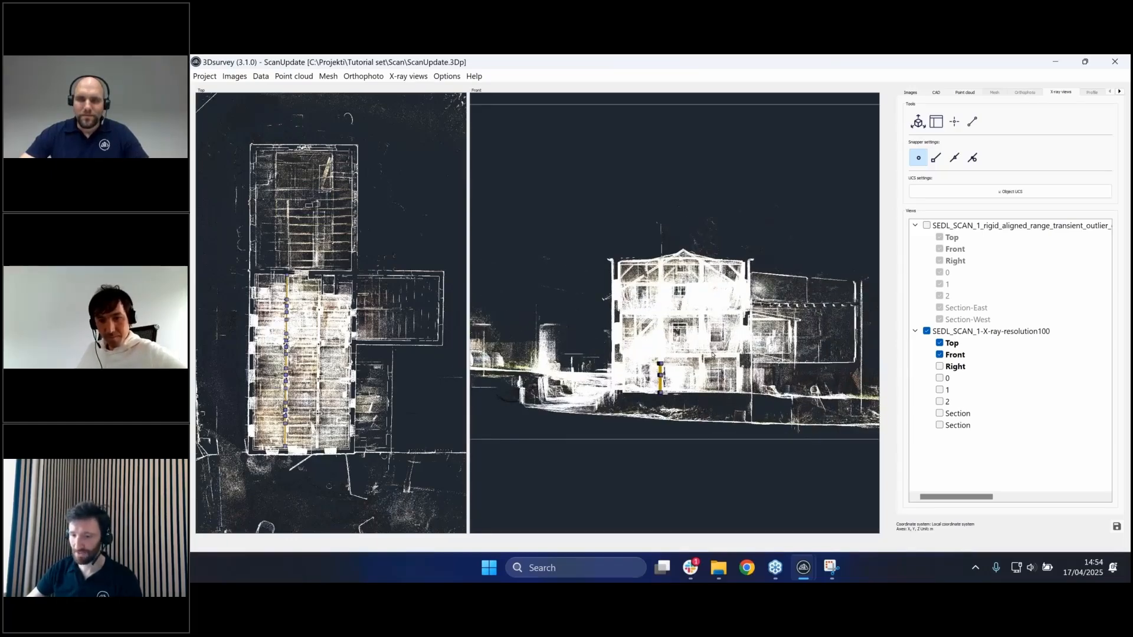
scroll(712, 354, "up", 2)
scroll(717, 358, "down", 2)
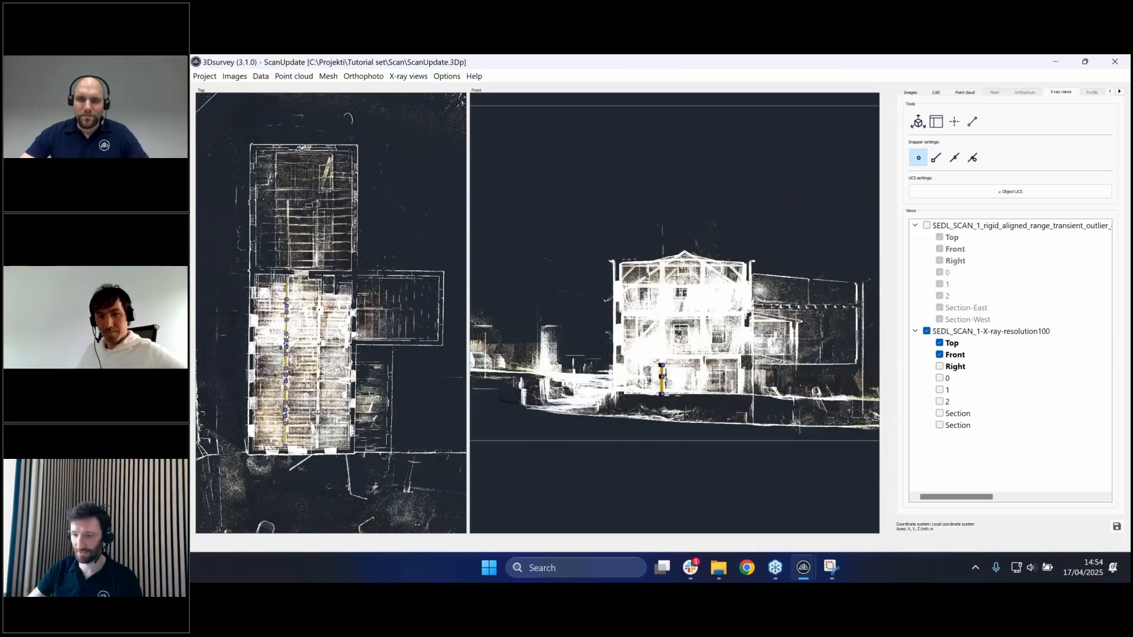
scroll(697, 344, "down", 2)
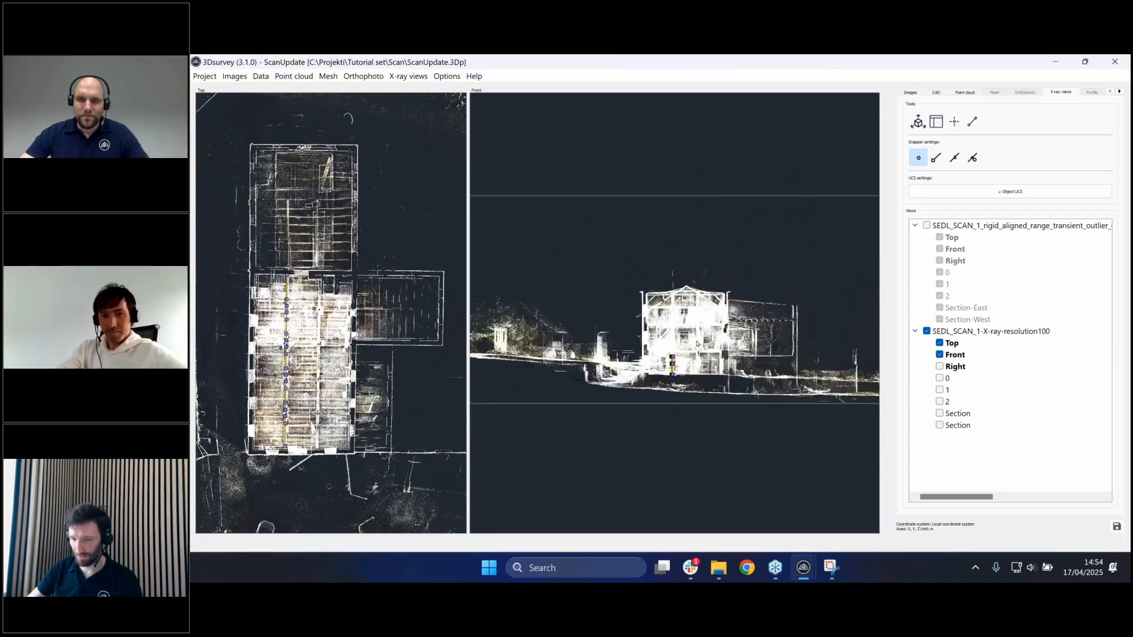
scroll(696, 345, "up", 3)
- Recalculate the Front X-ray view with colour transparency set to 95%
scroll(697, 345, "up", 2)
scroll(696, 345, "down", 2)
right_click(968, 355)
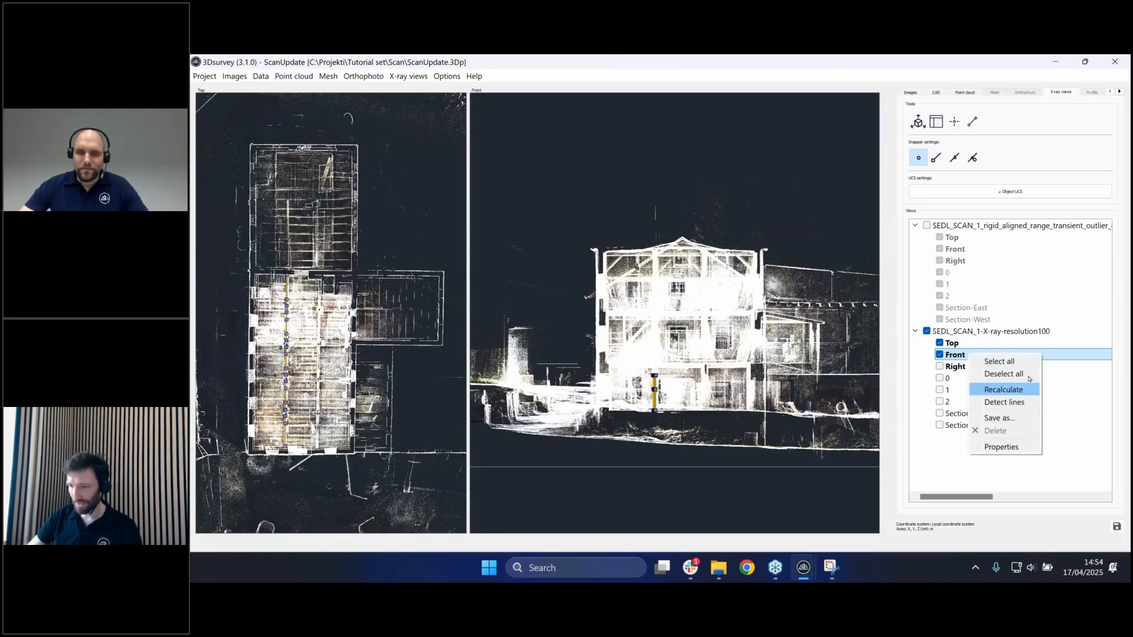
right_click(956, 355)
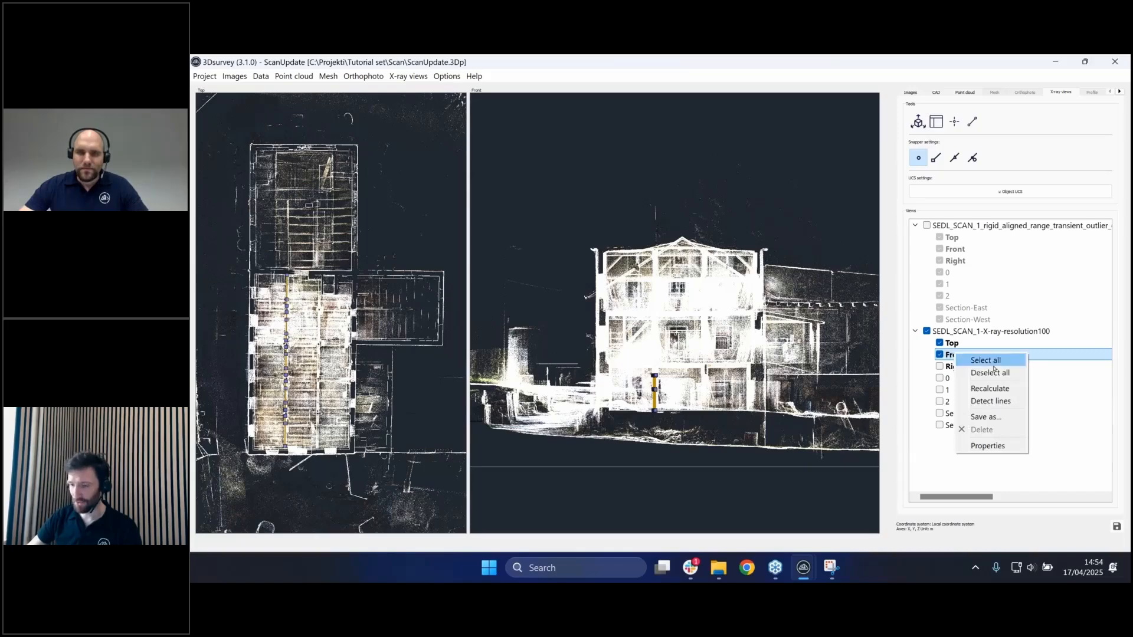
left_click(1016, 393)
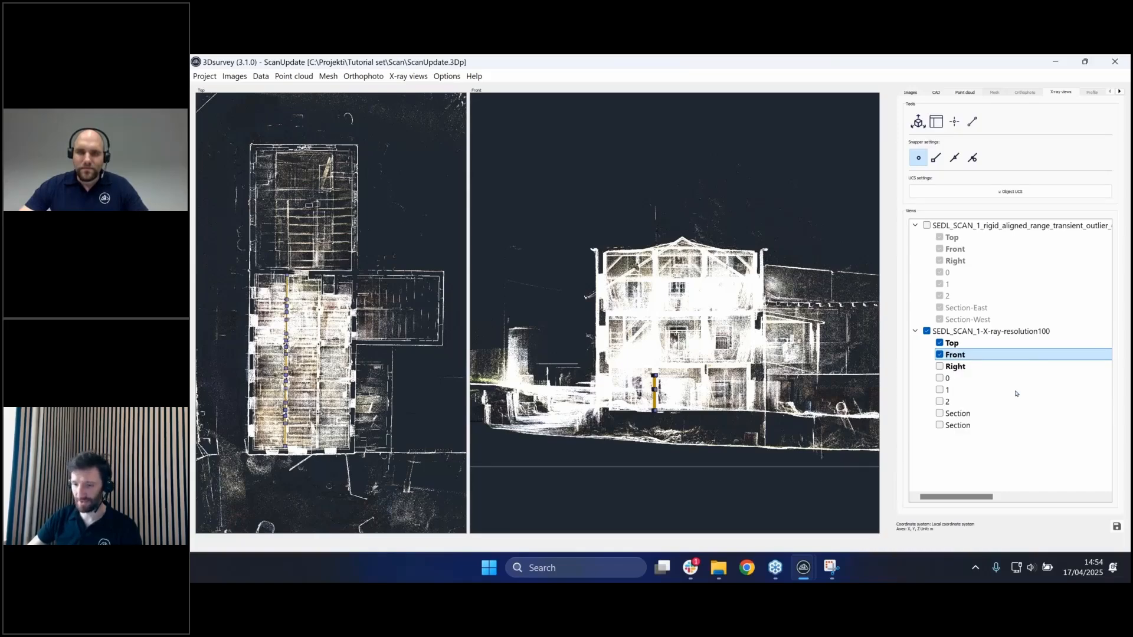
double_click(667, 315)
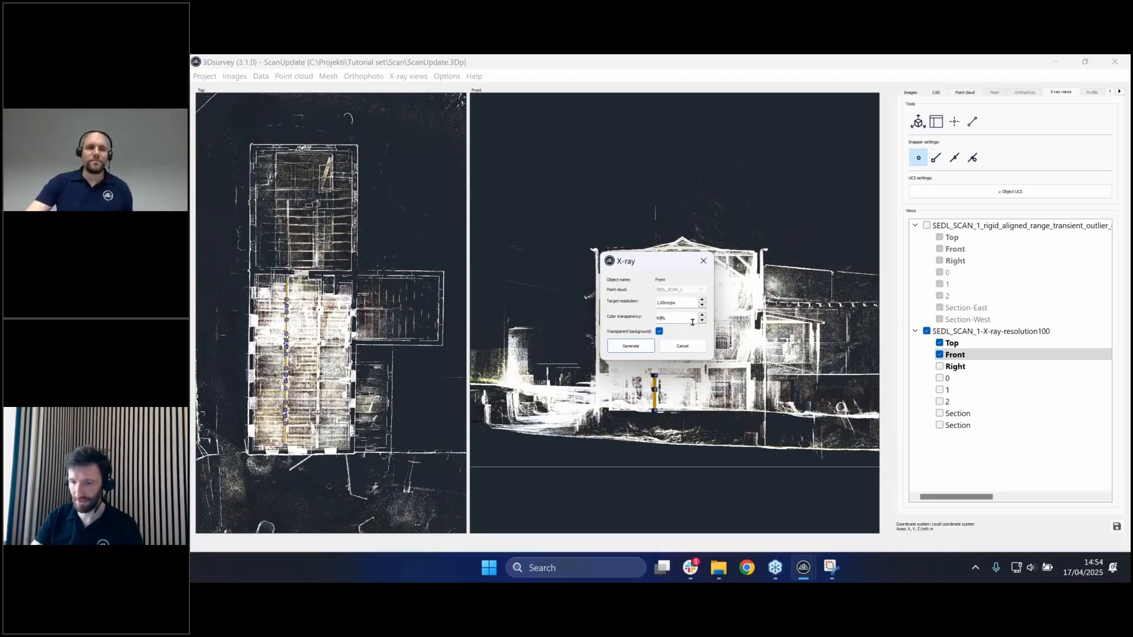
type("95")
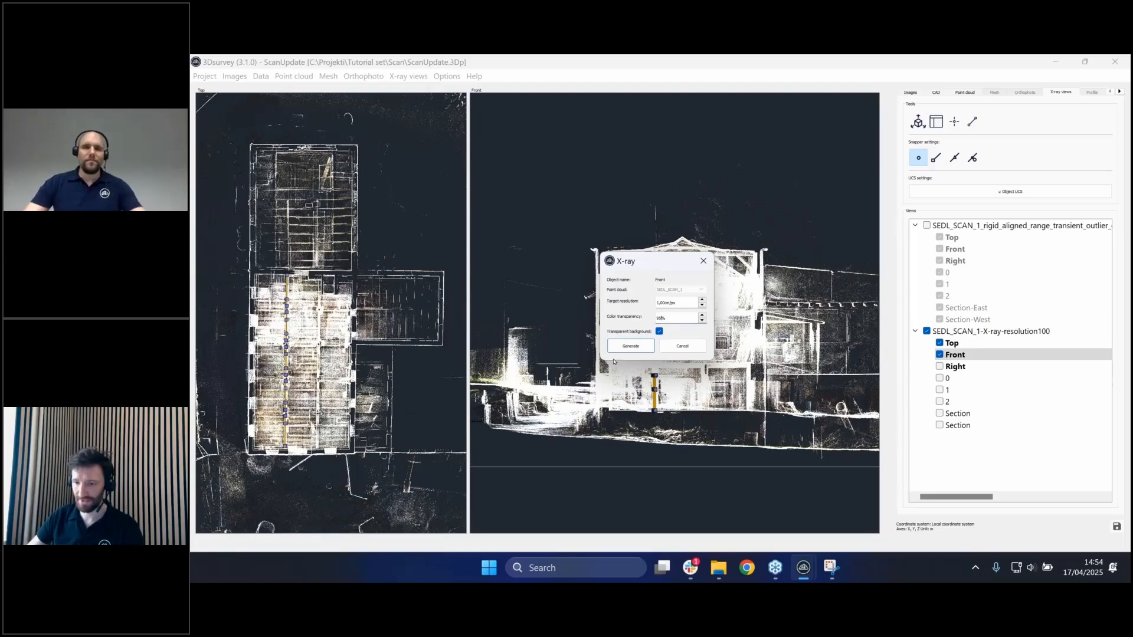
left_click(642, 348)
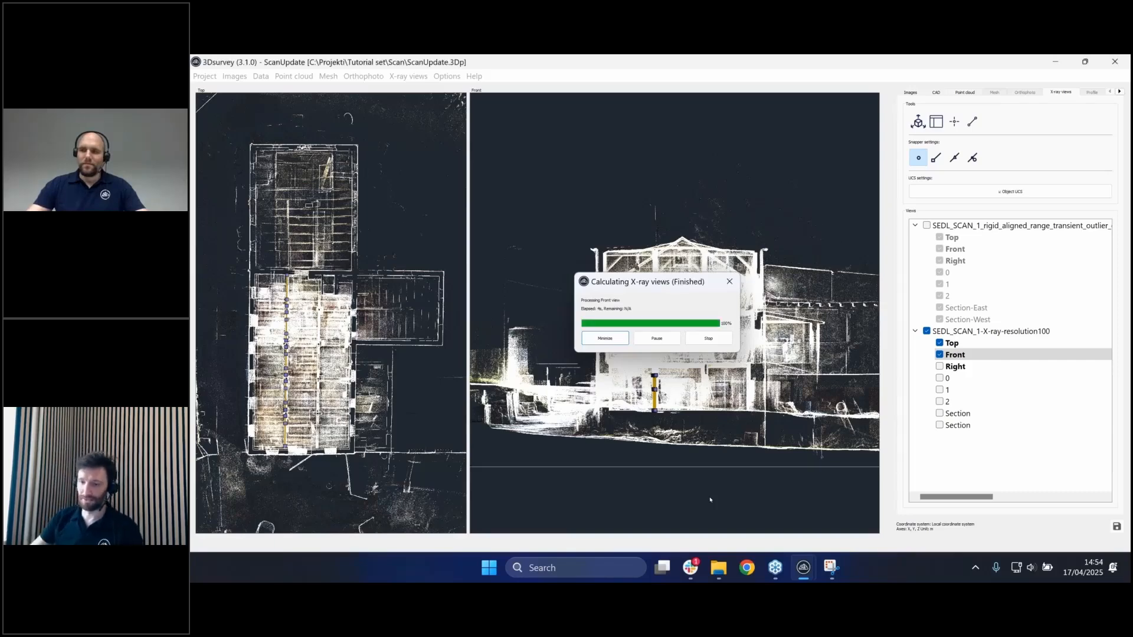
- Zoom into the Front elevation's middle floor, then uncheck Front in the Views tree
scroll(648, 342, "up", 8)
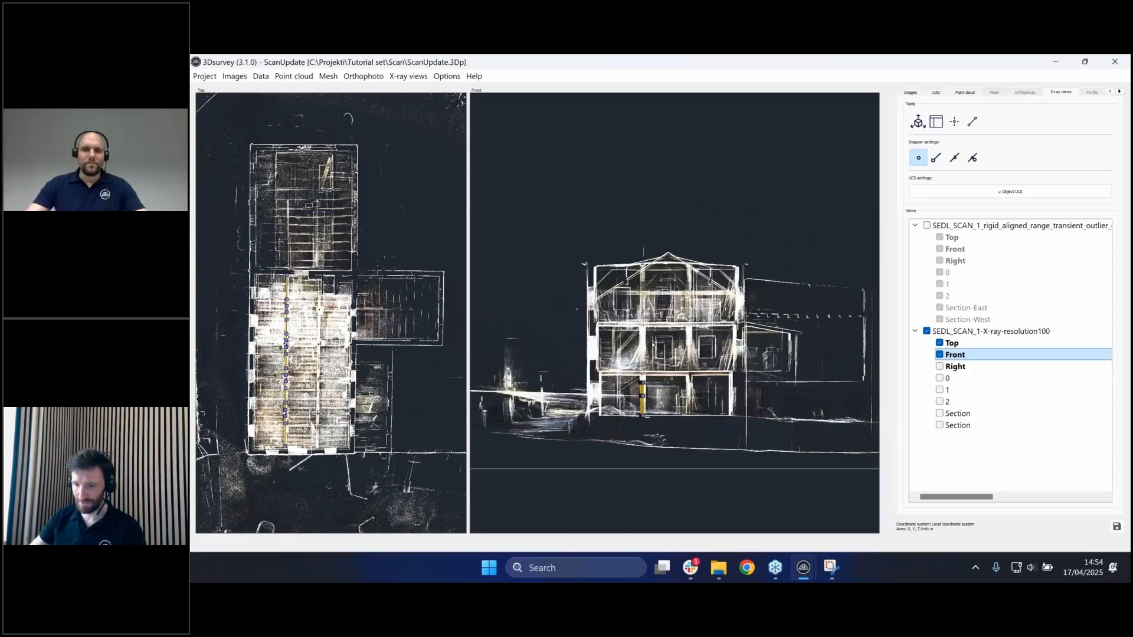
scroll(684, 355, "up", 3)
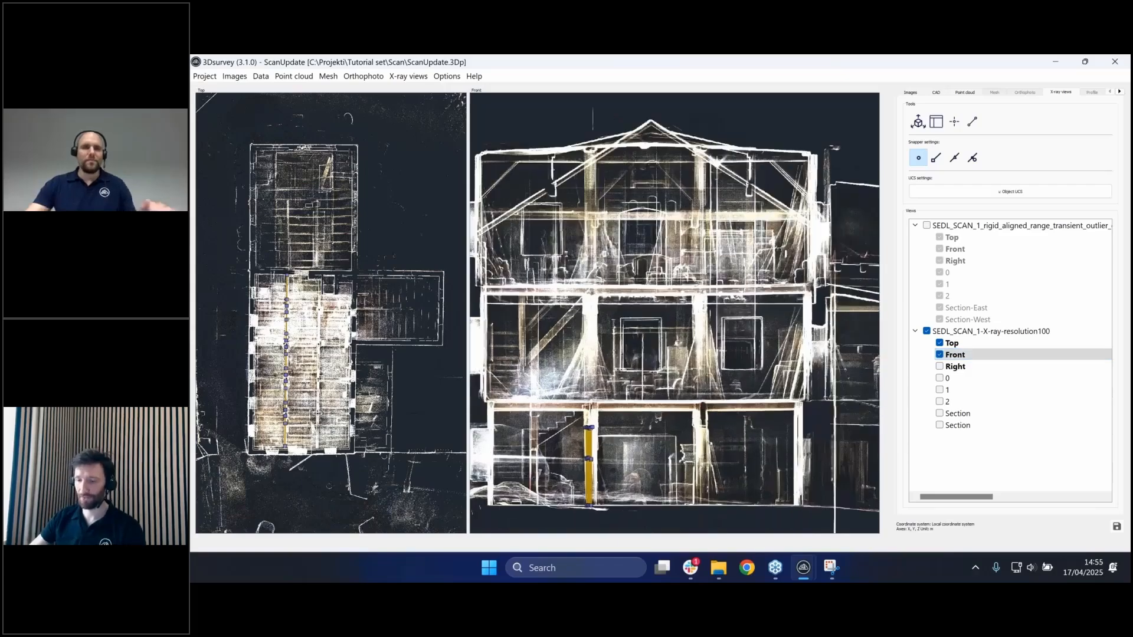
scroll(771, 358, "up", 1)
middle_click_drag(771, 357, 736, 320)
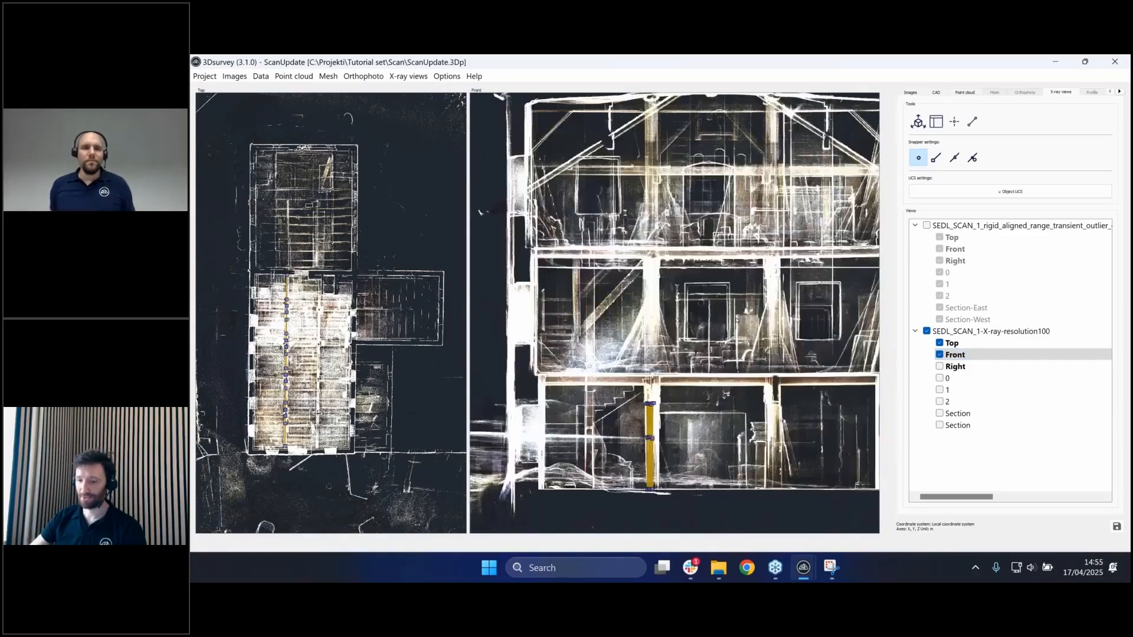
scroll(737, 319, "down", 4)
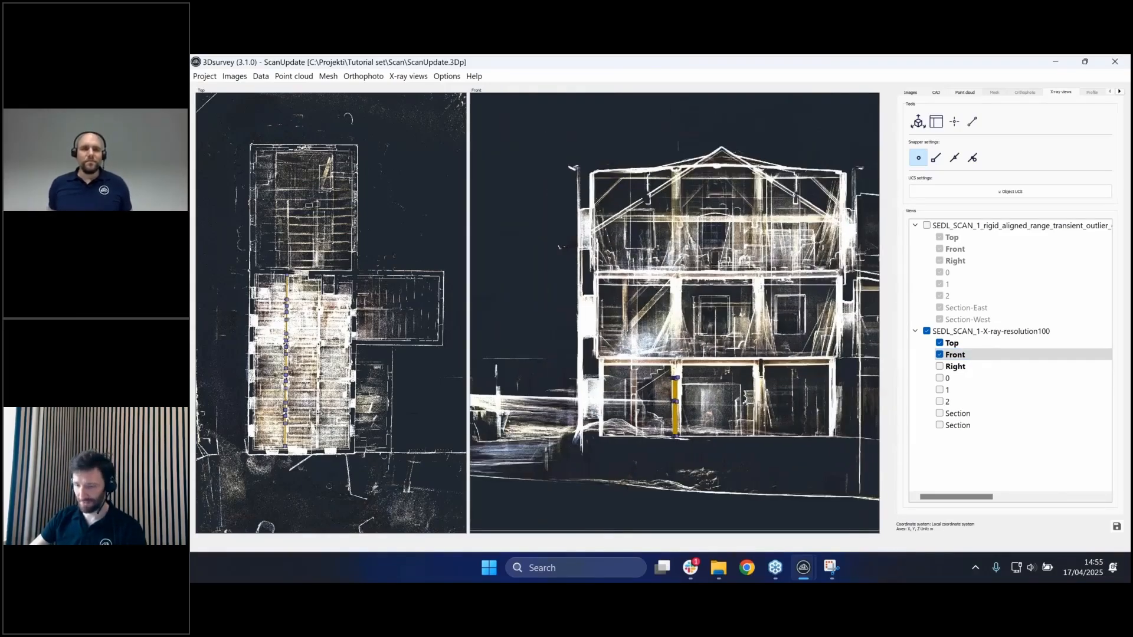
left_click(940, 357)
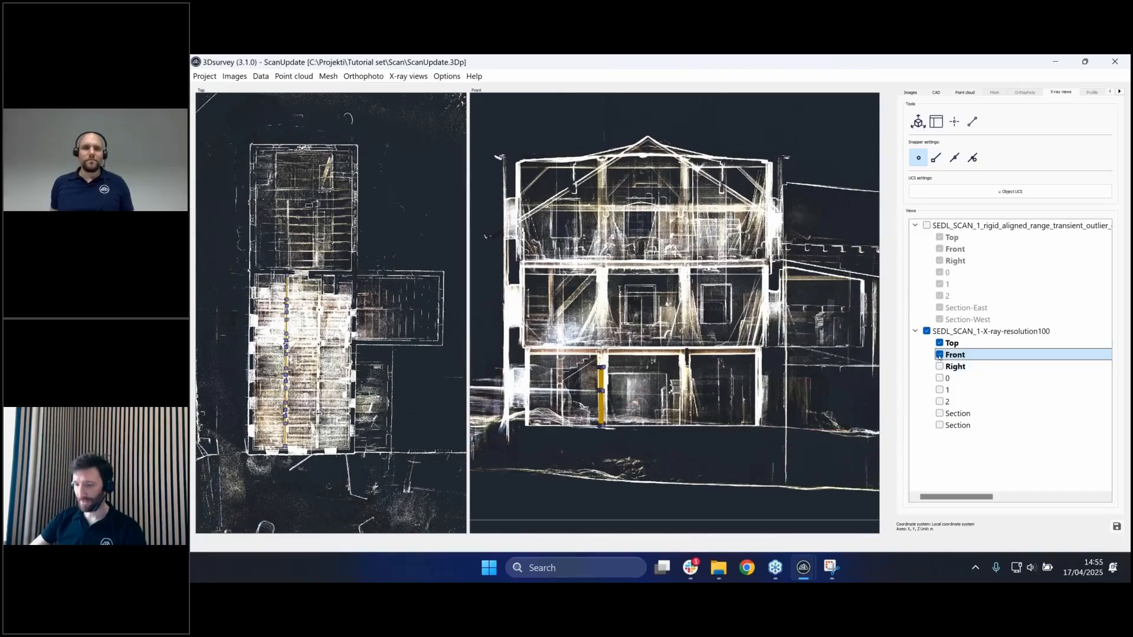
scroll(796, 298, "up", 1)
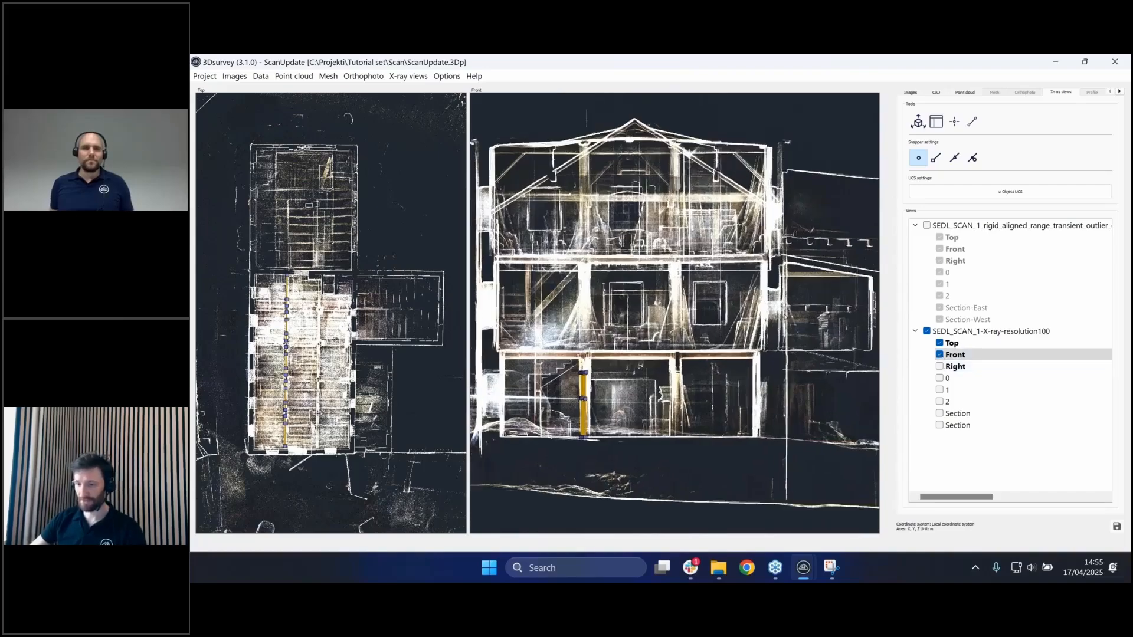
scroll(712, 339, "up", 2)
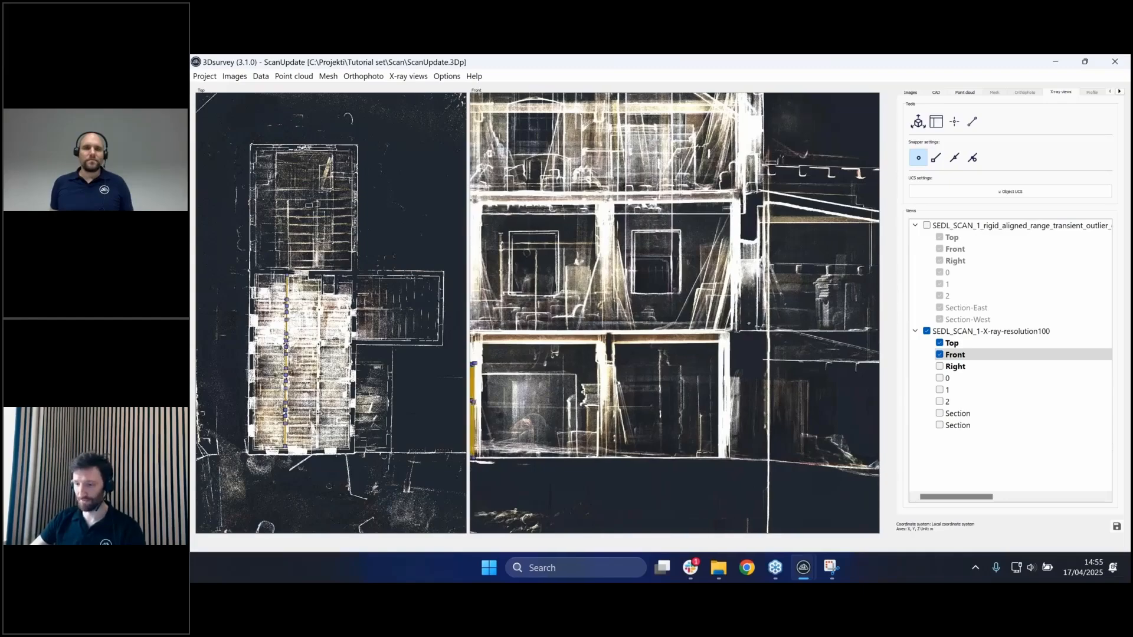
left_click(942, 356)
- Show both Section views instead of Front and trace a line along the beam corners
left_click(940, 356)
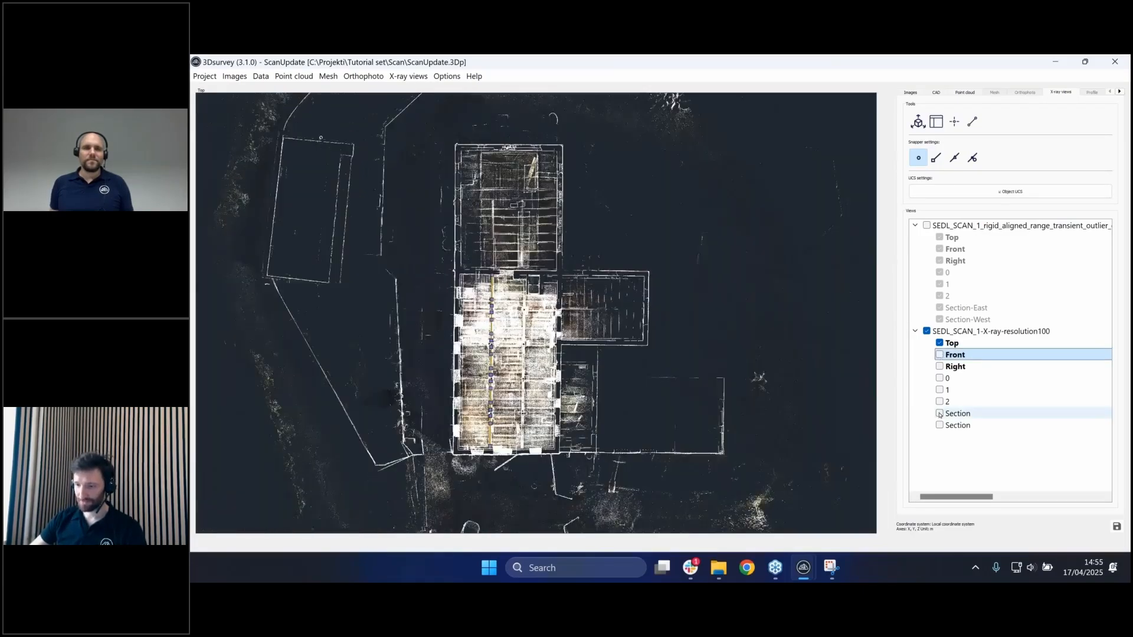
left_click(940, 414)
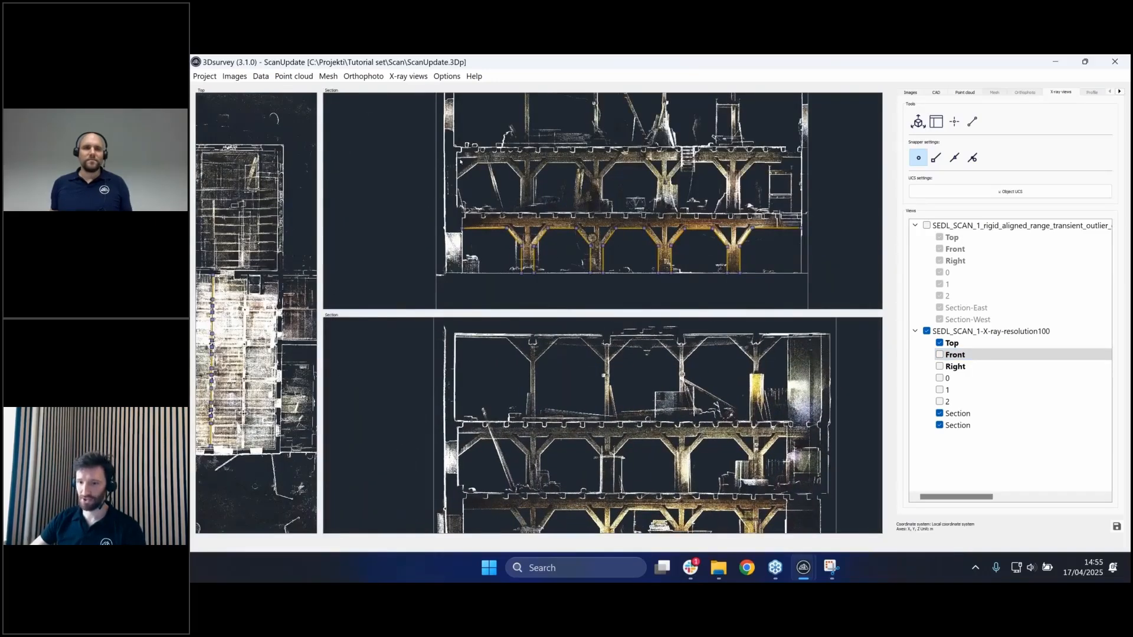
left_click(972, 121)
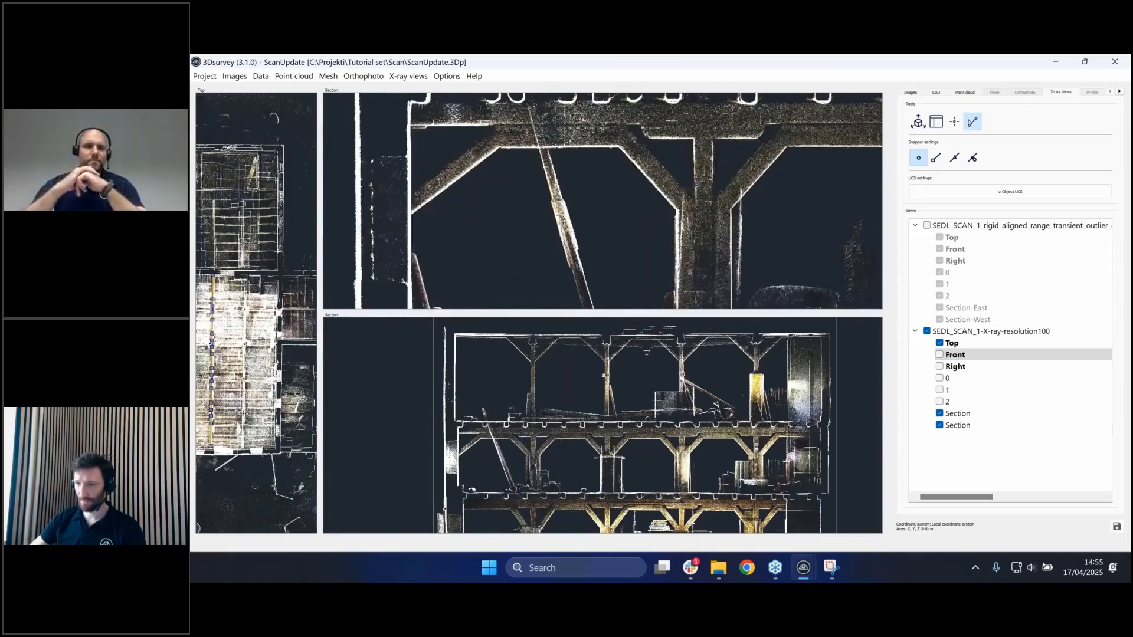
left_click(410, 213)
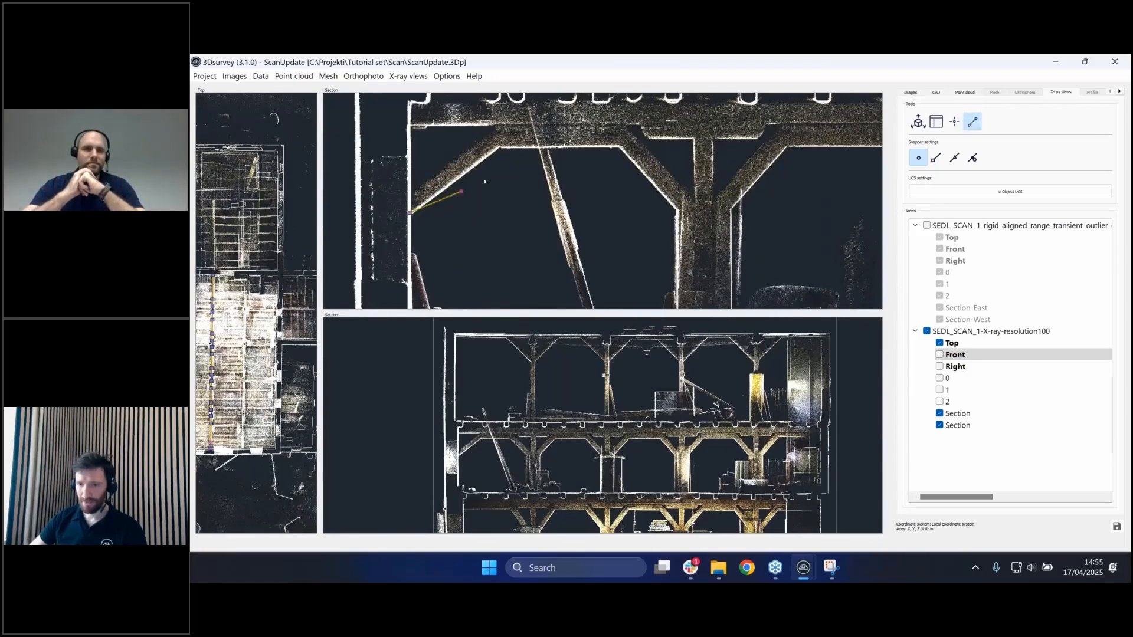
left_click(497, 150)
left_click(617, 148)
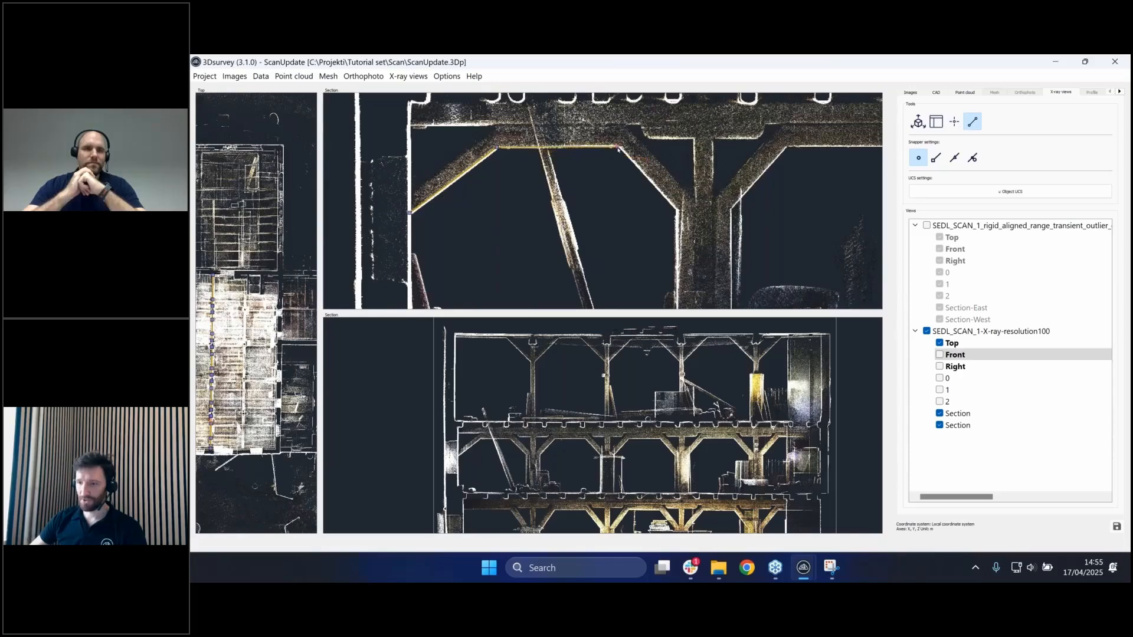
left_click(677, 209)
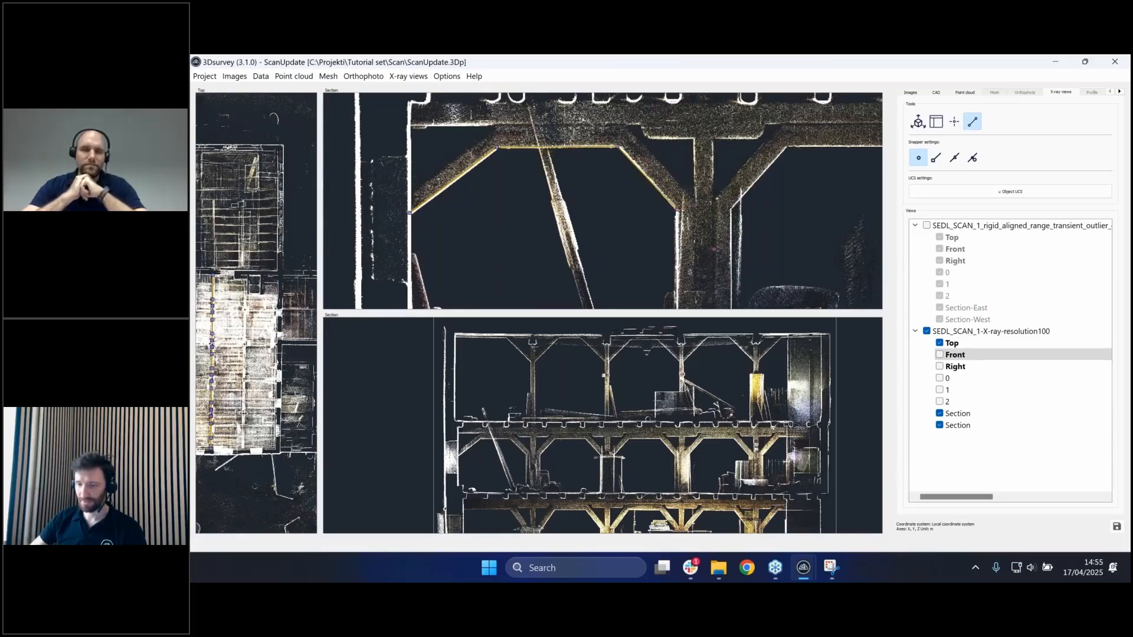
- Frame the upper section on the central post and enable line snapping alongside point snapping
scroll(718, 194, "down", 2)
middle_click_drag(718, 194, 653, 248)
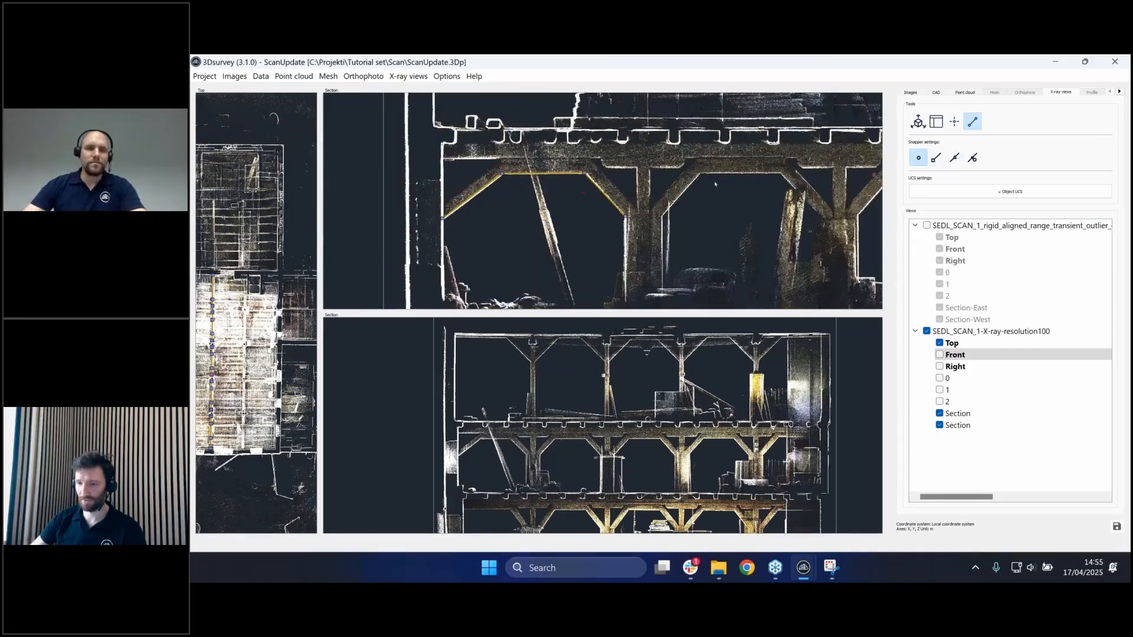
middle_click_drag(635, 270, 642, 223)
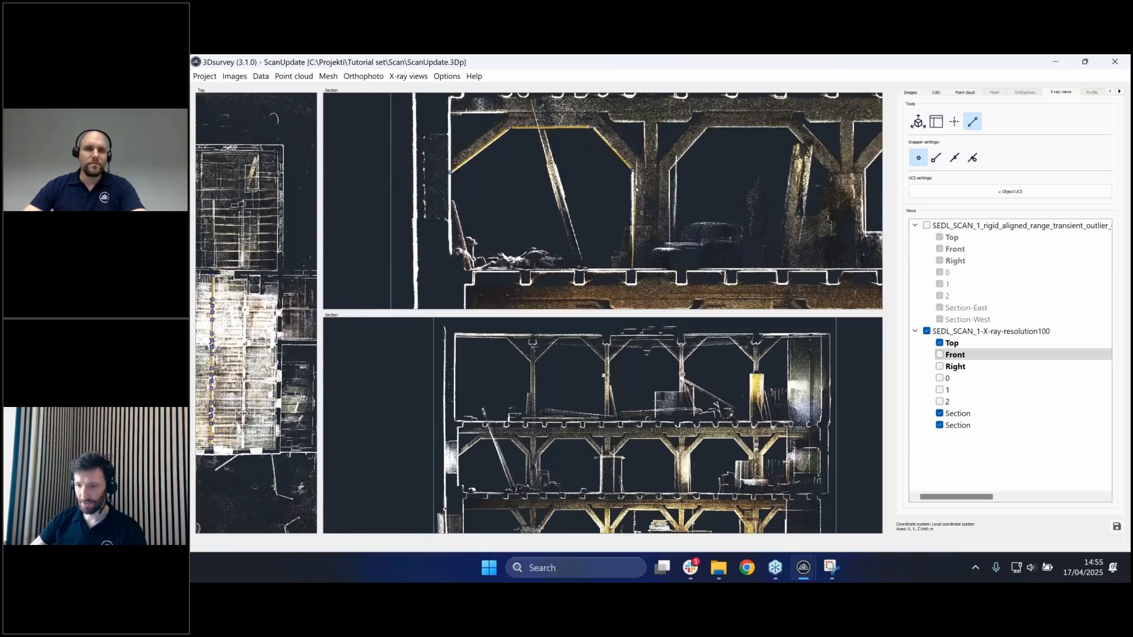
scroll(632, 177, "up", 5)
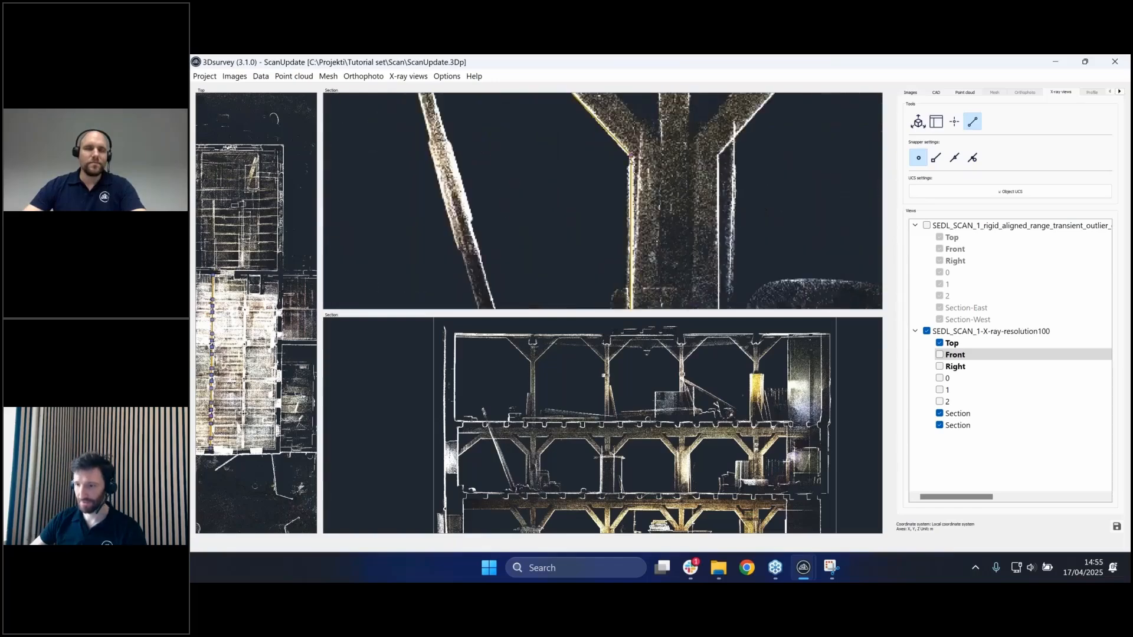
left_click(936, 158)
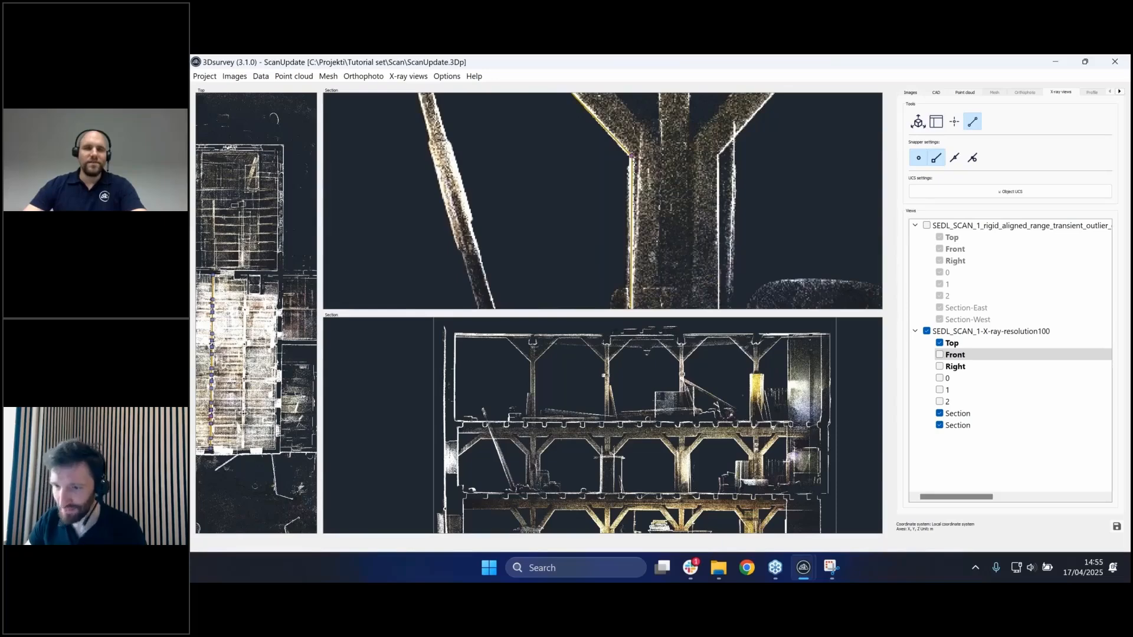
middle_click_drag(757, 188, 612, 212)
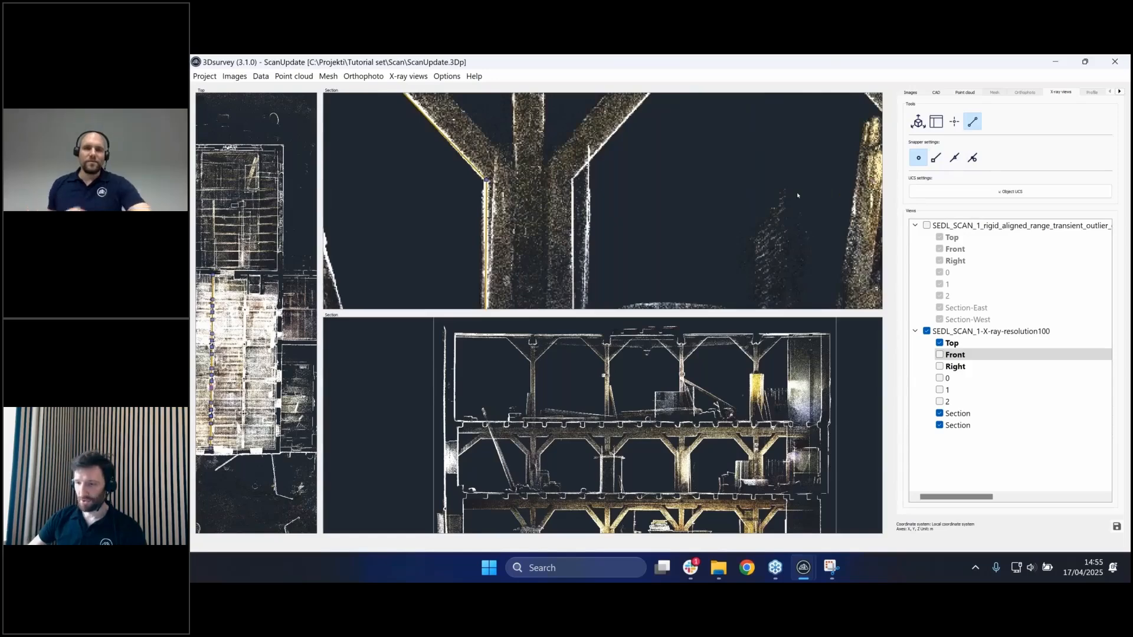
scroll(798, 195, "down", 3)
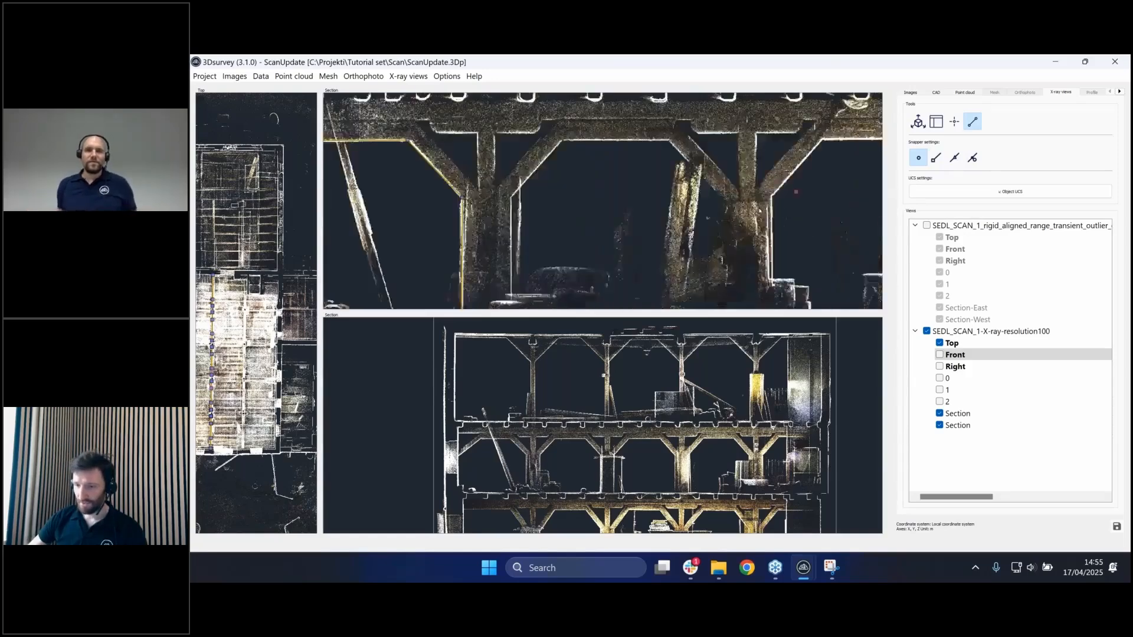
left_click(937, 158)
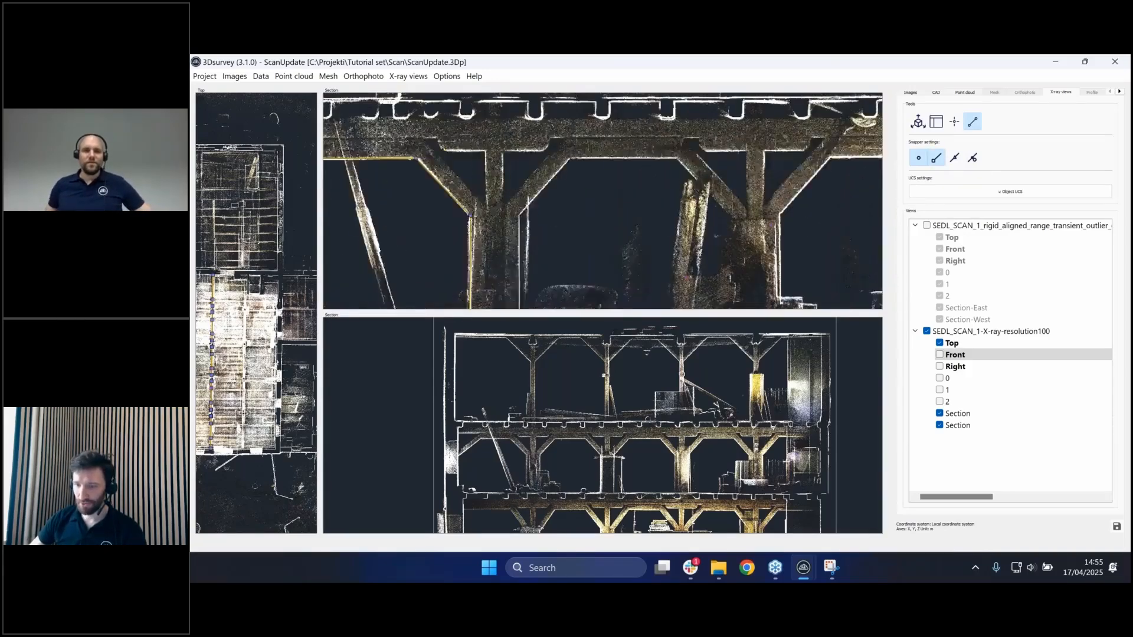
middle_click_drag(830, 231, 627, 170)
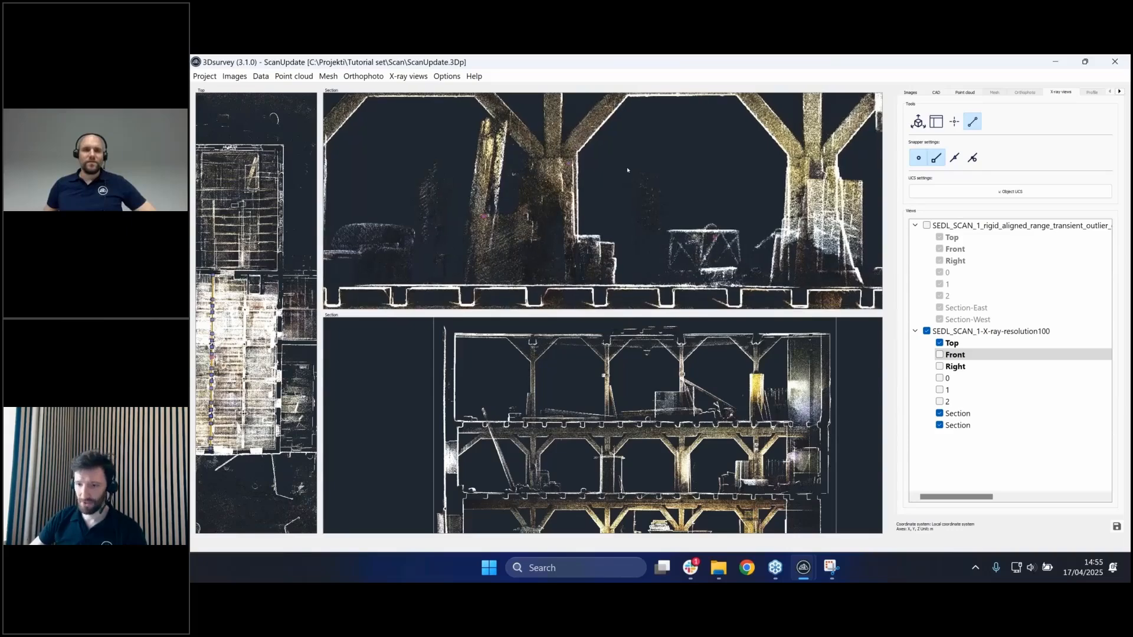
scroll(568, 178, "up", 2)
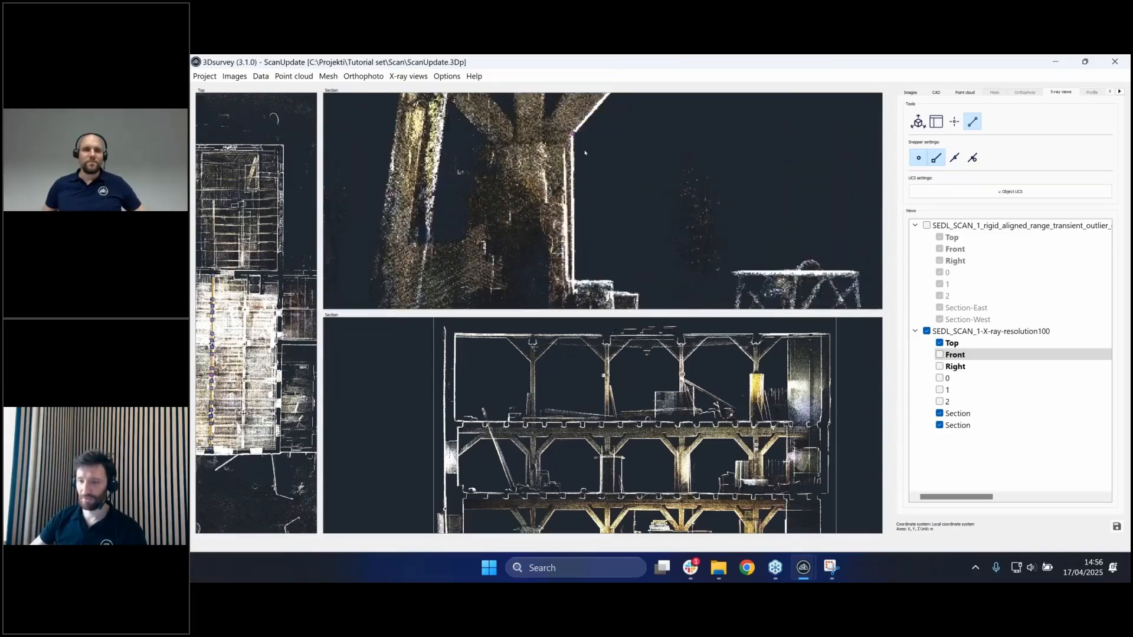
- Start the measured polyline at the timber post corner in the upper Section view
left_click(573, 135)
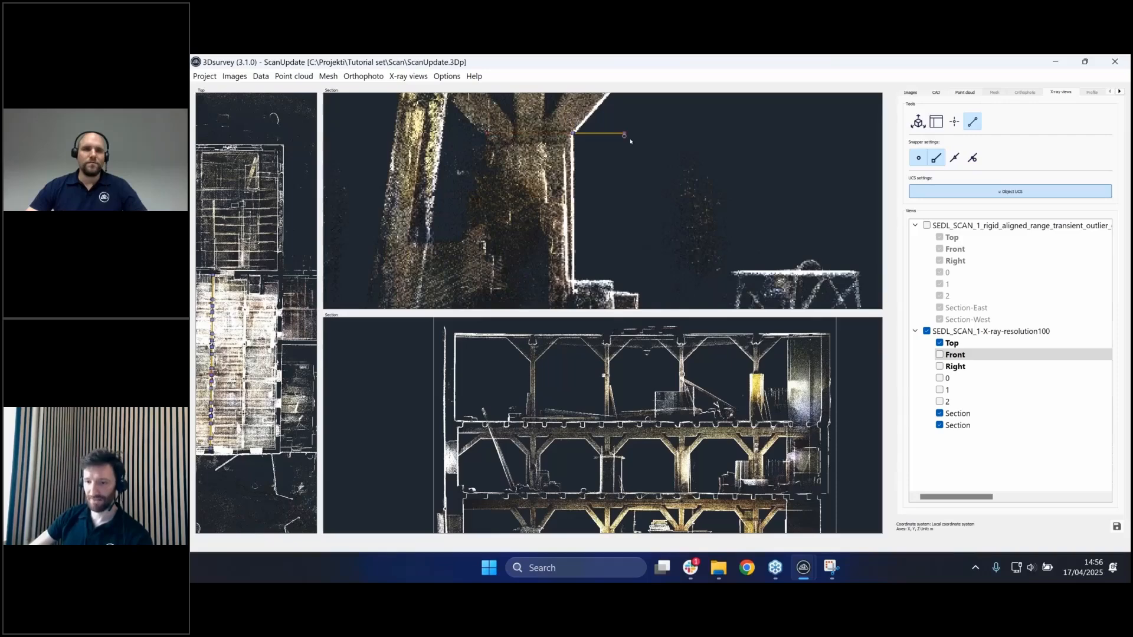
middle_click_drag(610, 278, 543, 203)
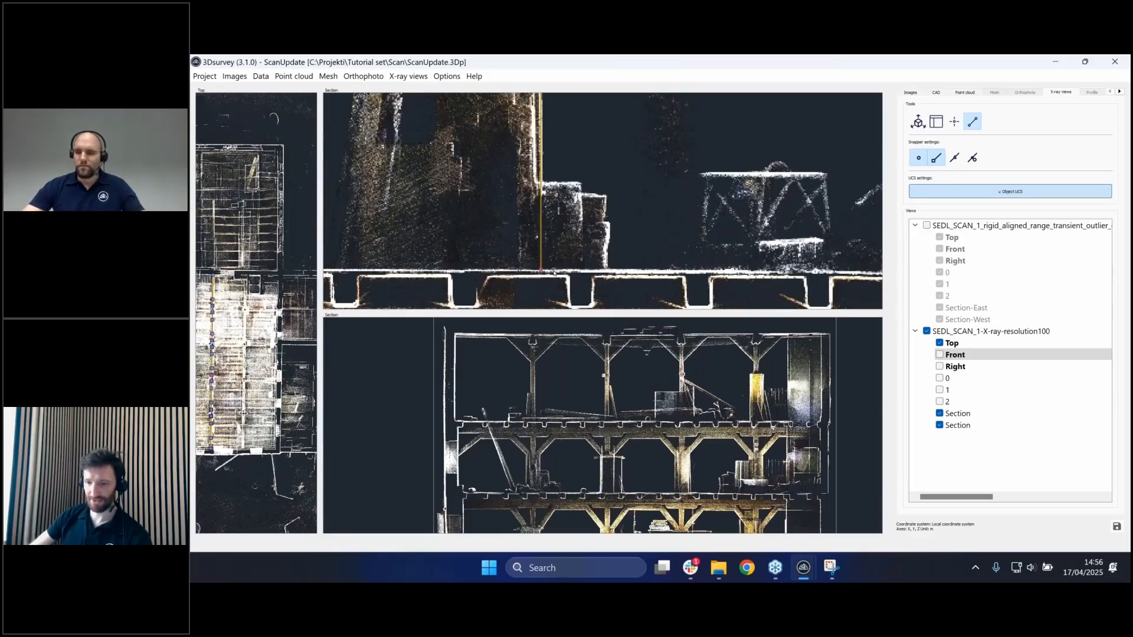
scroll(647, 175, "up", 5)
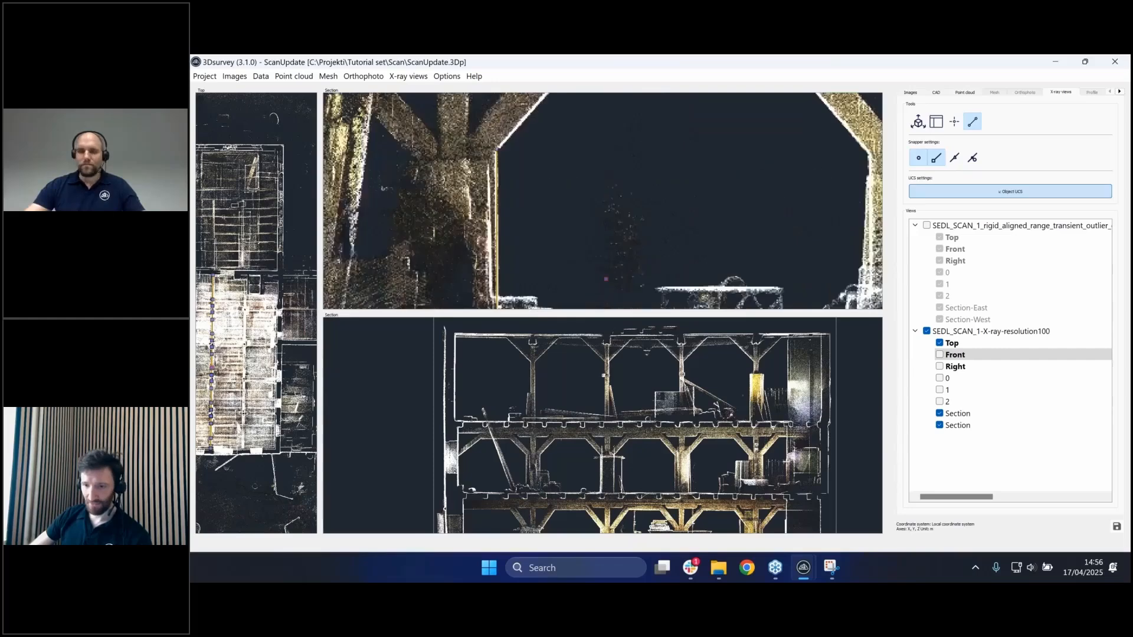
scroll(611, 269, "down", 3)
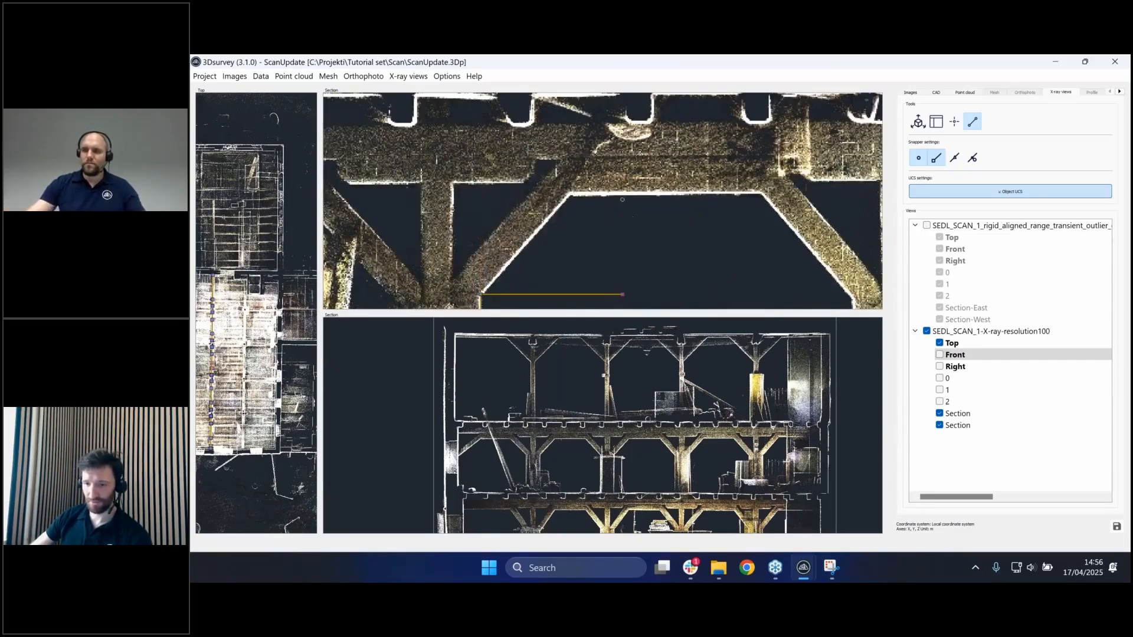
- Continue the polyline along the truss beam corners, toggling Object UCS with Shift
key("shift")
left_click(569, 193)
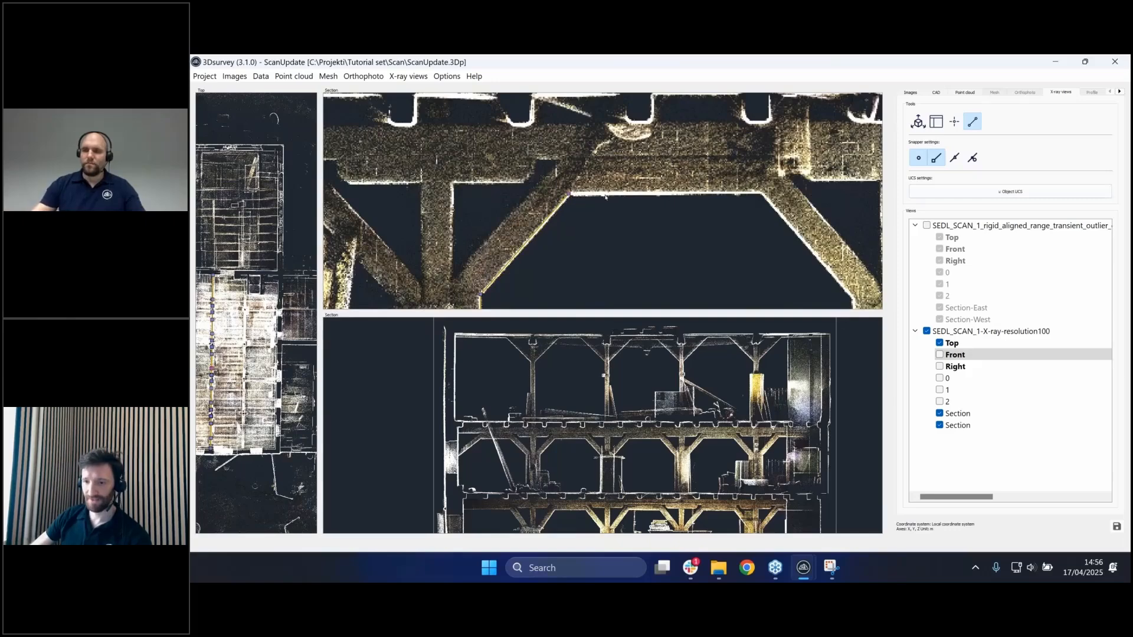
key("shift")
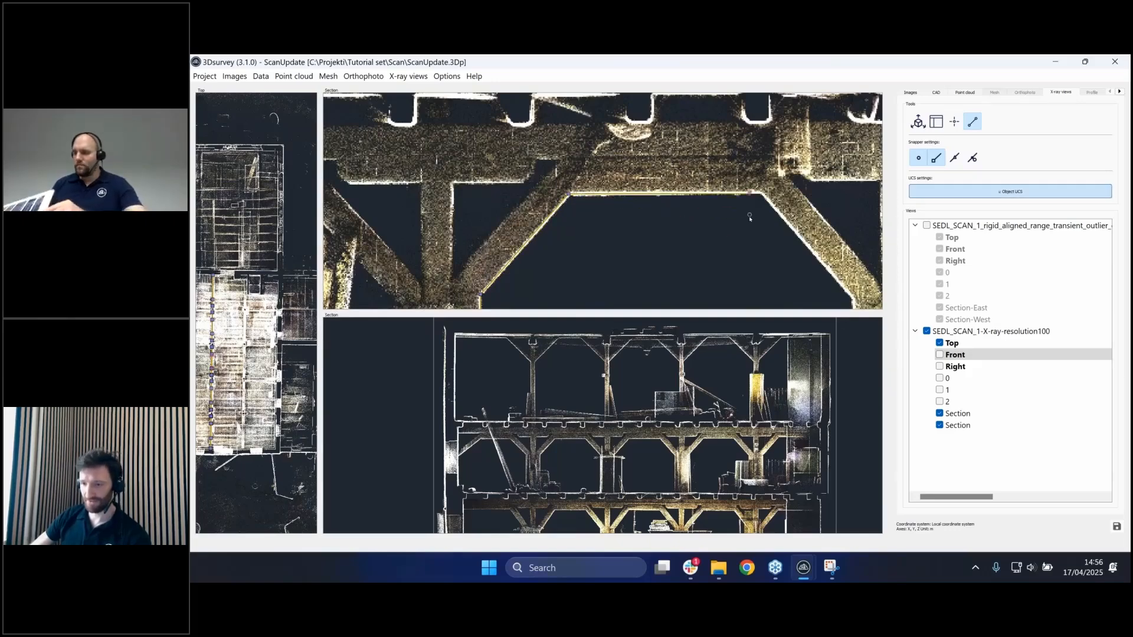
left_click(761, 198)
middle_click_drag(761, 278, 633, 188)
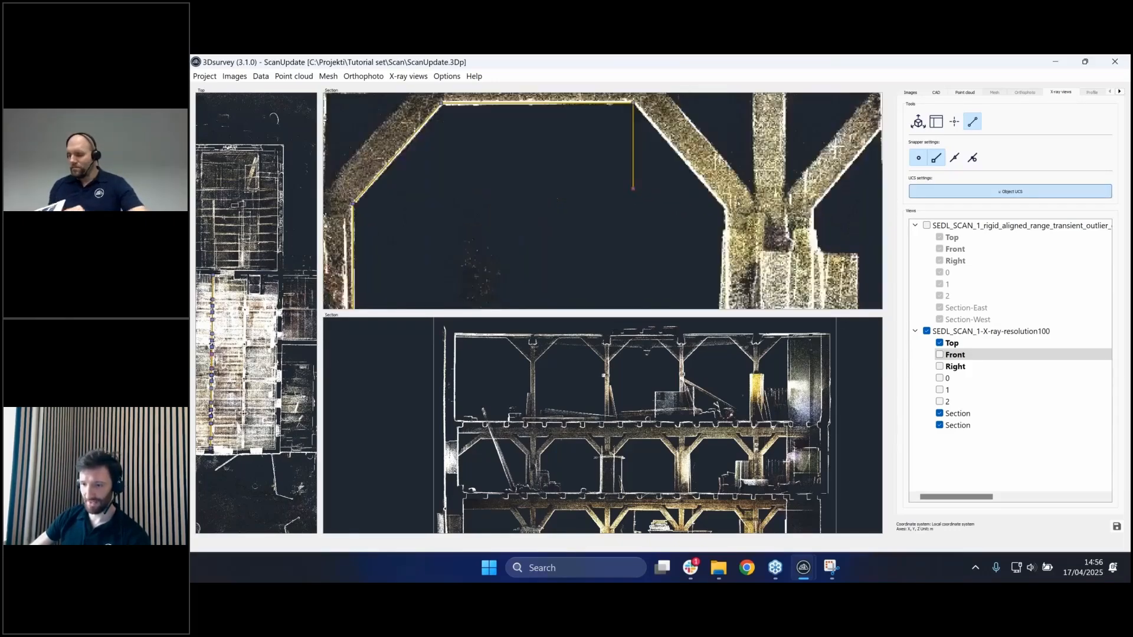
key("shift")
left_click(725, 206)
middle_click_drag(738, 295, 678, 153)
key("shift")
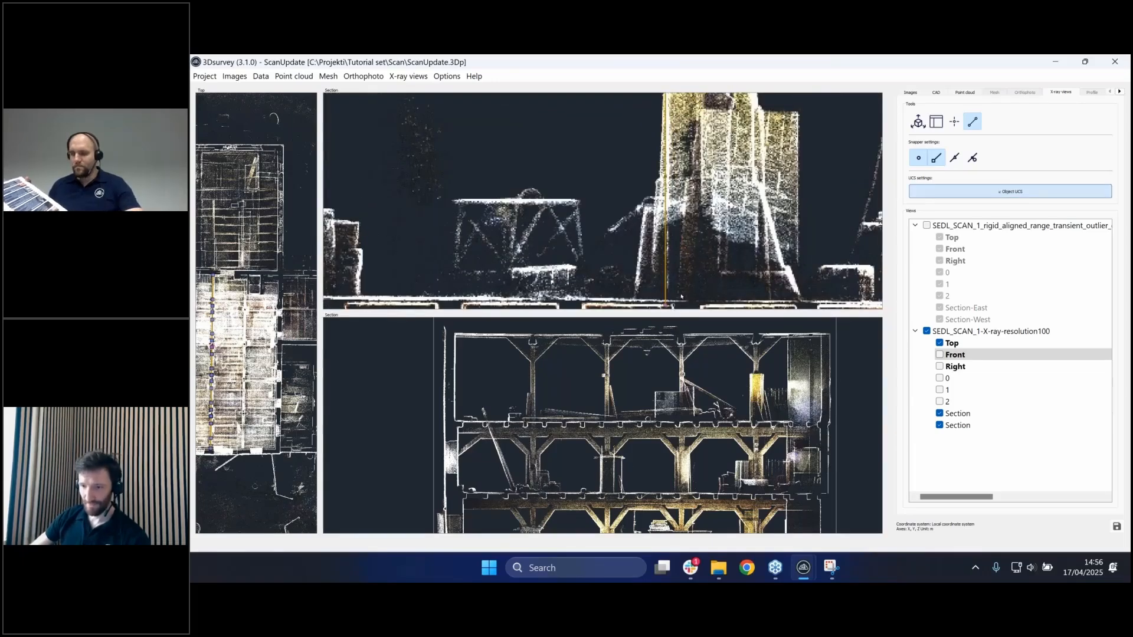
scroll(725, 265, "down", 5)
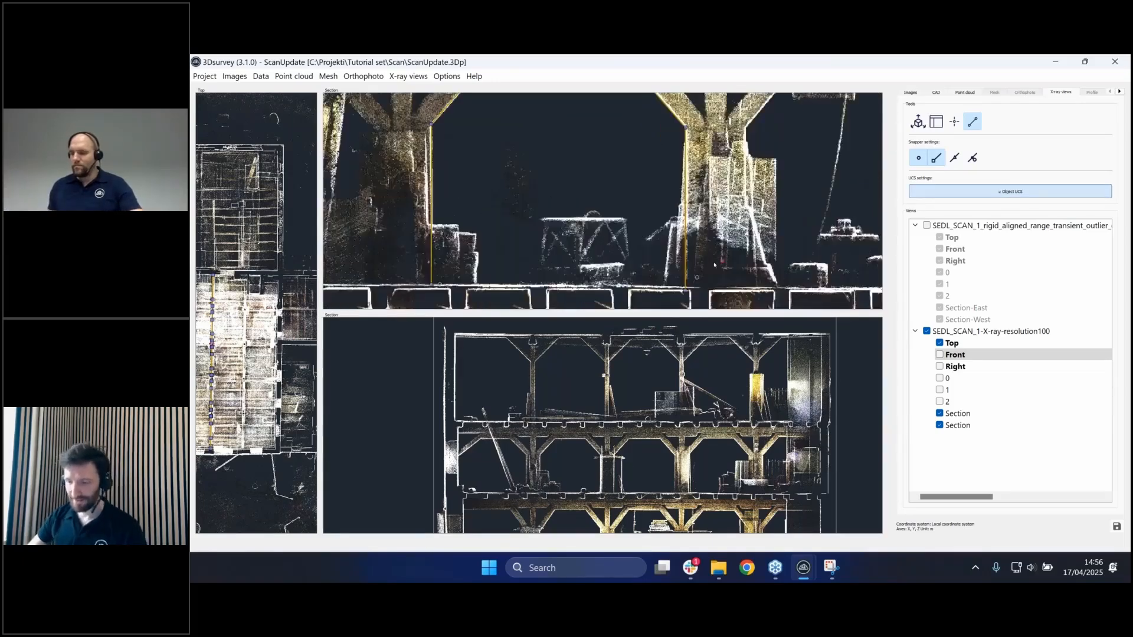
- Check floor views 0, 1 and 2, briefly toggling both Section views off and on
scroll(732, 236, "down", 2)
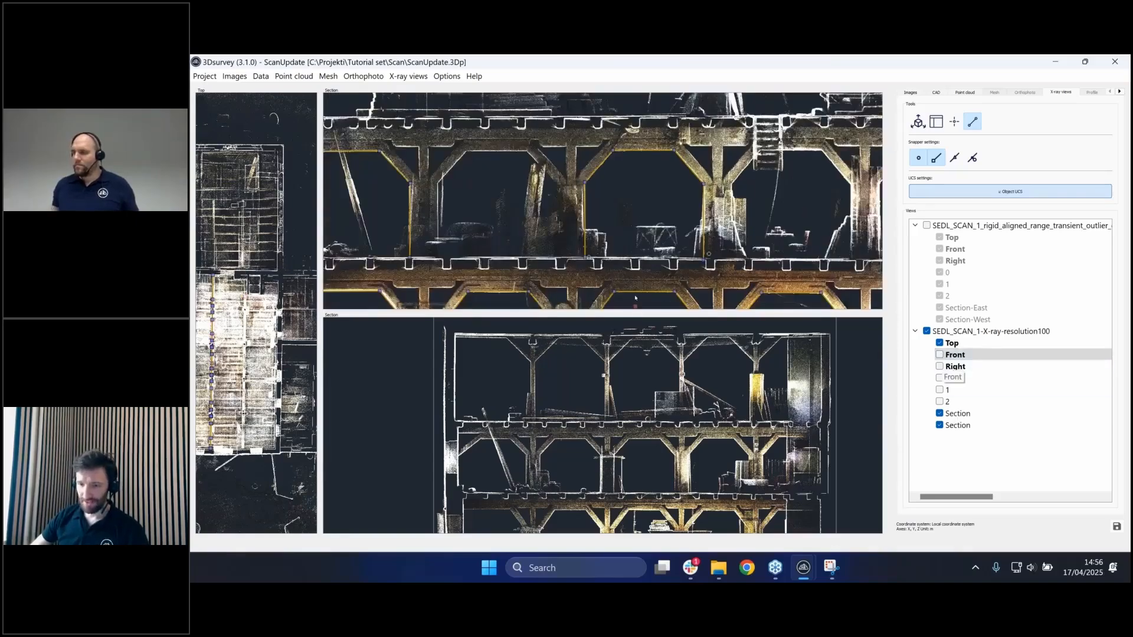
scroll(635, 298, "down", 4)
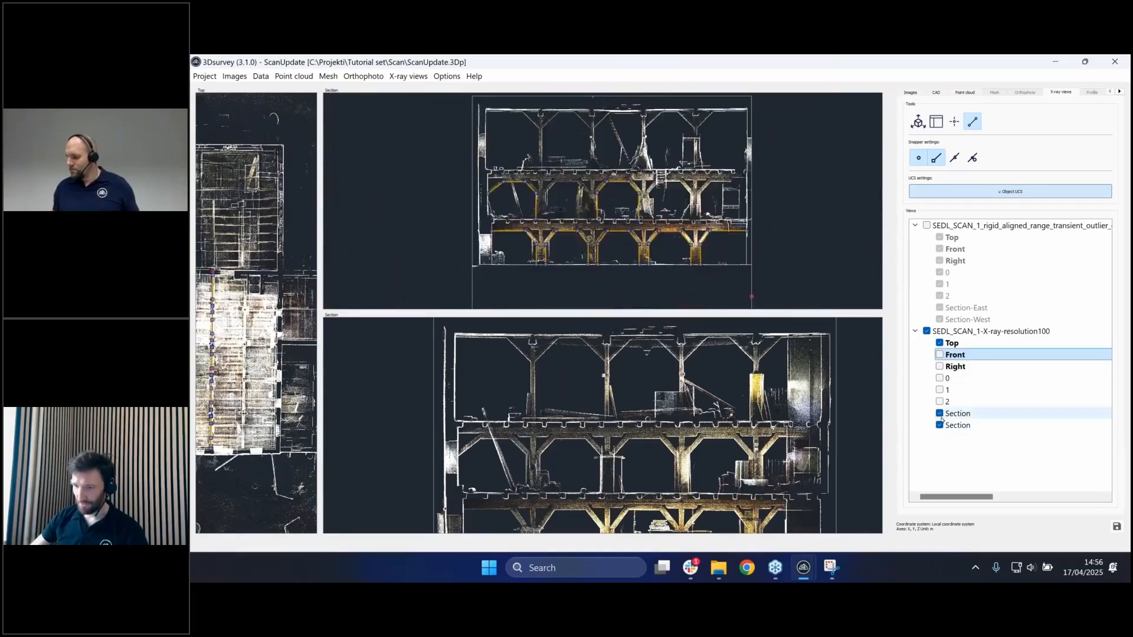
left_click(939, 413)
left_click(940, 425)
left_click(939, 378)
left_click(939, 389)
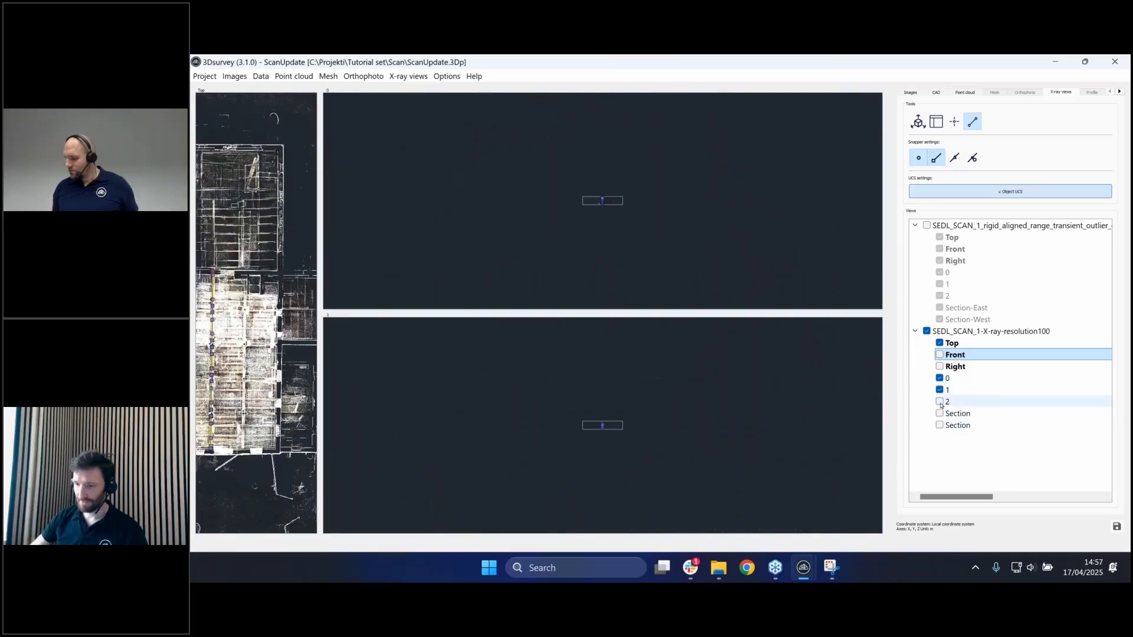
left_click(939, 401)
left_click(939, 413)
left_click(939, 425)
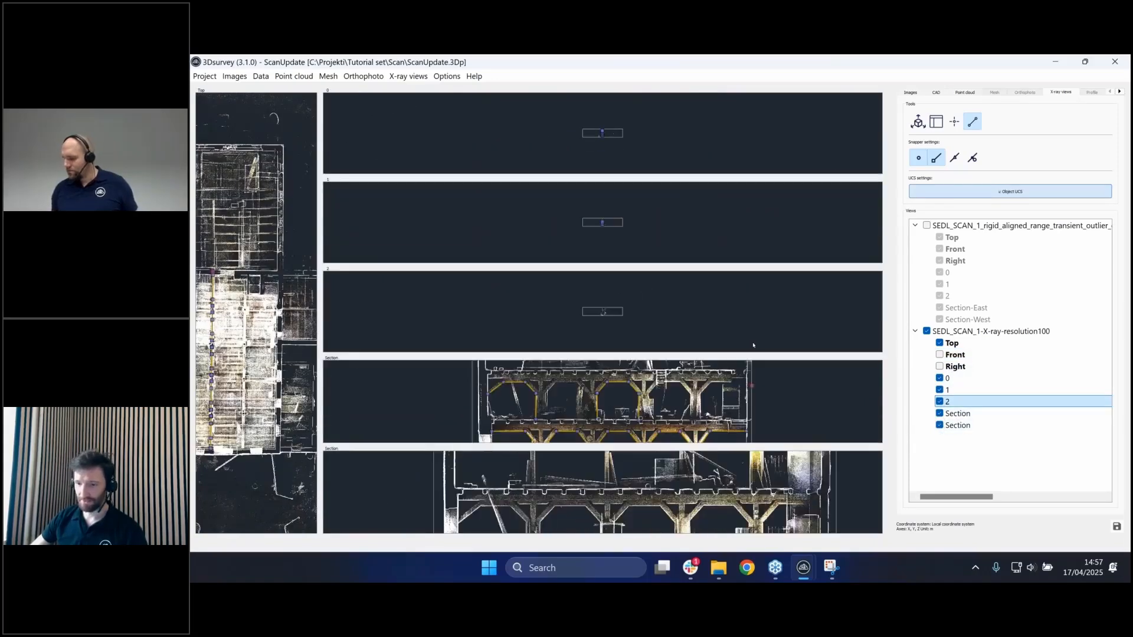
- Hide both Section views, show Front and Right, and resize the Top and side panels
scroll(610, 304, "up", 6)
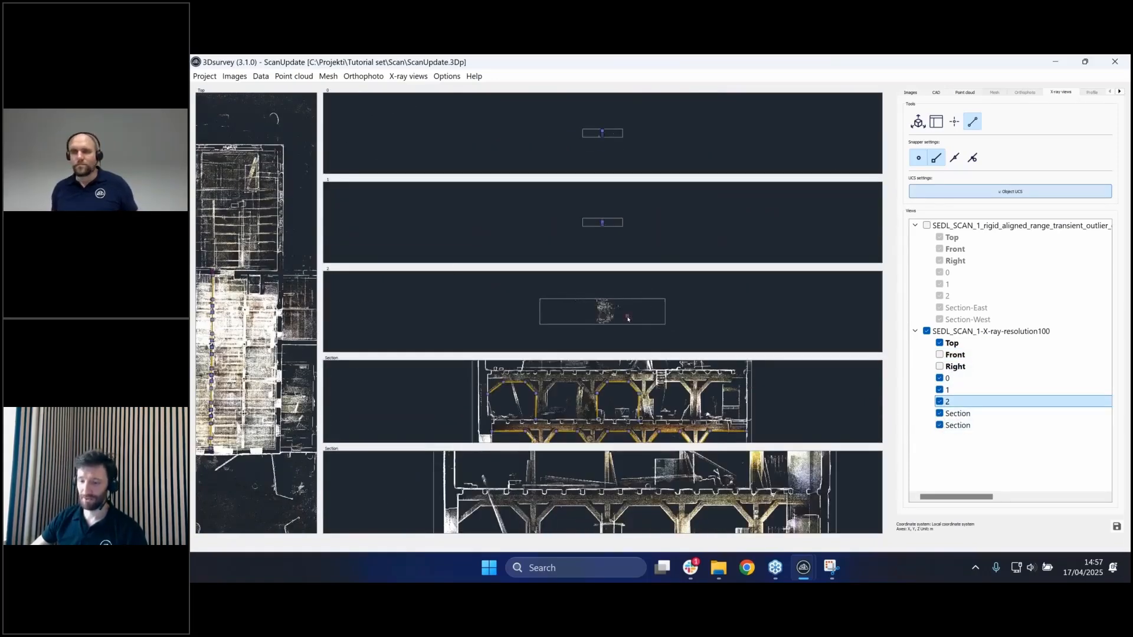
scroll(627, 318, "up", 3)
scroll(602, 222, "up", 3)
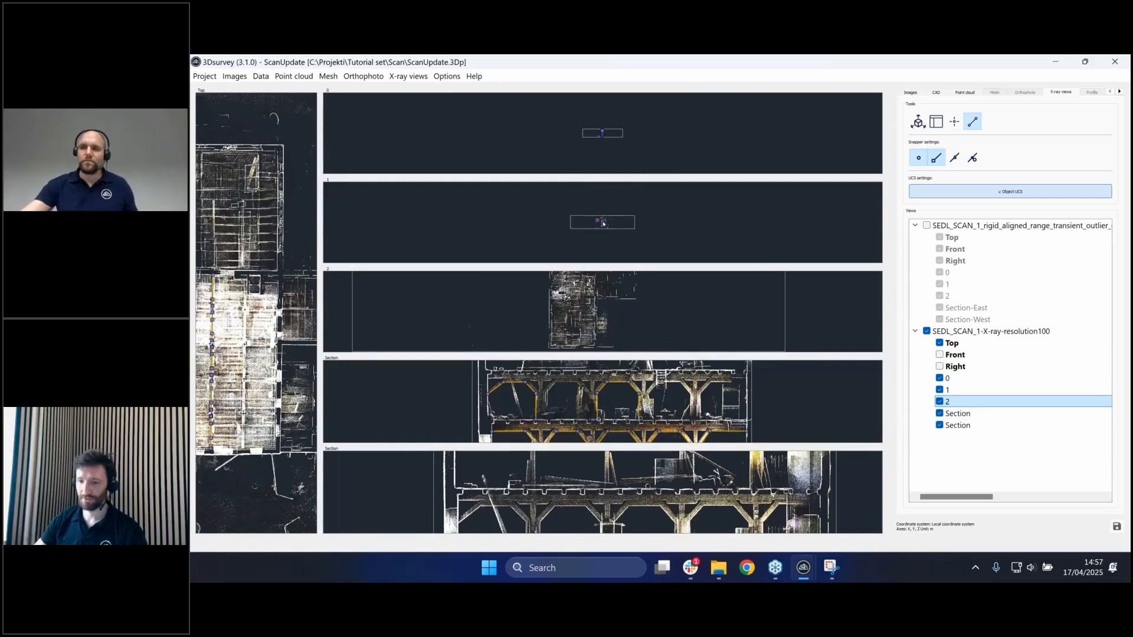
scroll(602, 223, "up", 8)
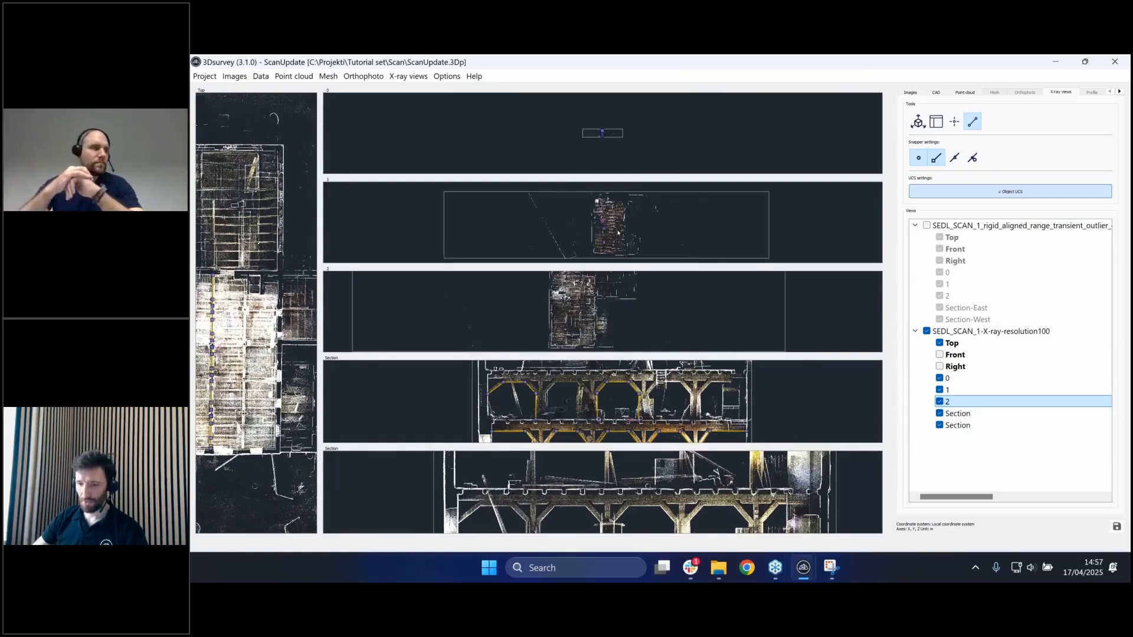
scroll(629, 139, "up", 1)
scroll(629, 140, "up", 6)
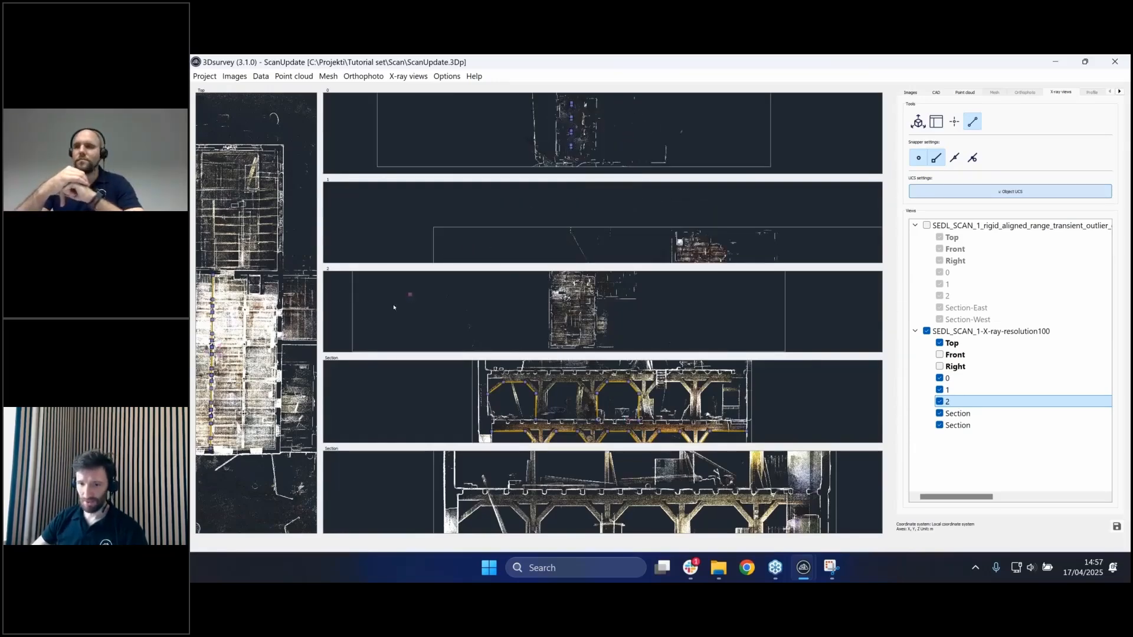
left_click_drag(318, 300, 458, 313)
left_click(939, 413)
left_click(939, 425)
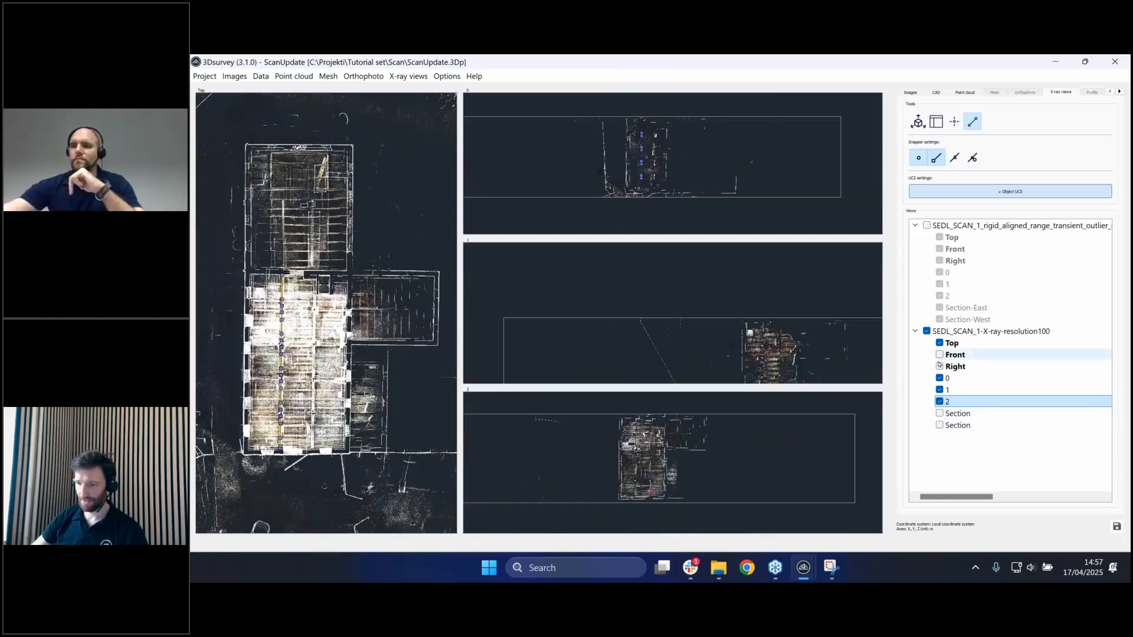
left_click(939, 365)
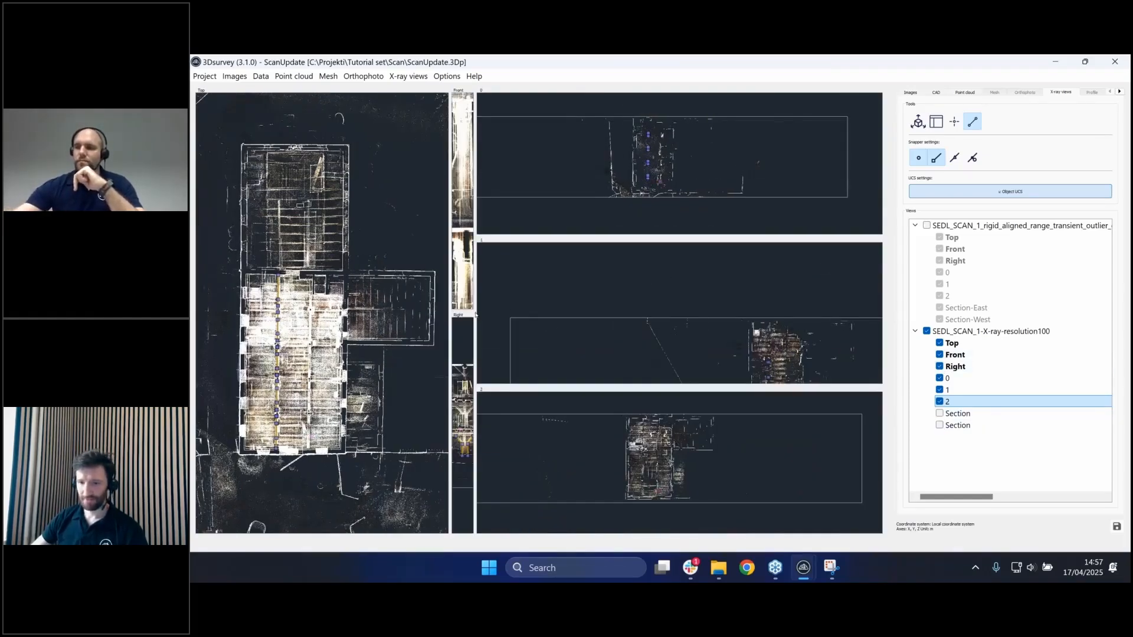
left_click_drag(476, 317, 592, 317)
left_click_drag(450, 309, 365, 310)
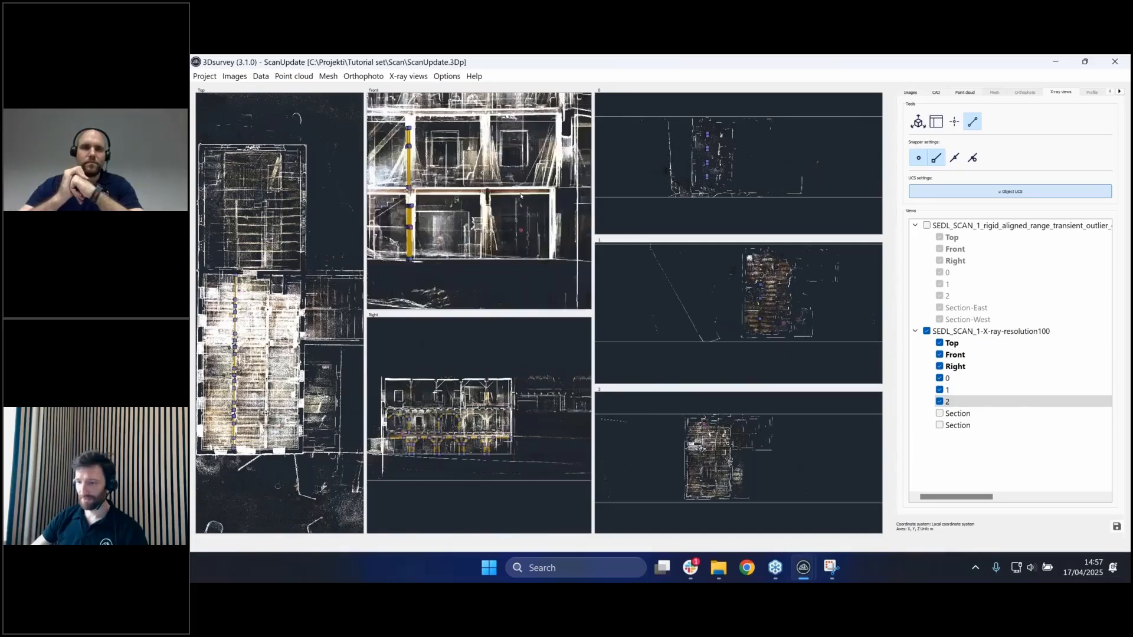
- Review the Properties of floor views 0, 1 and 2, then close the dialog
right_click(981, 380)
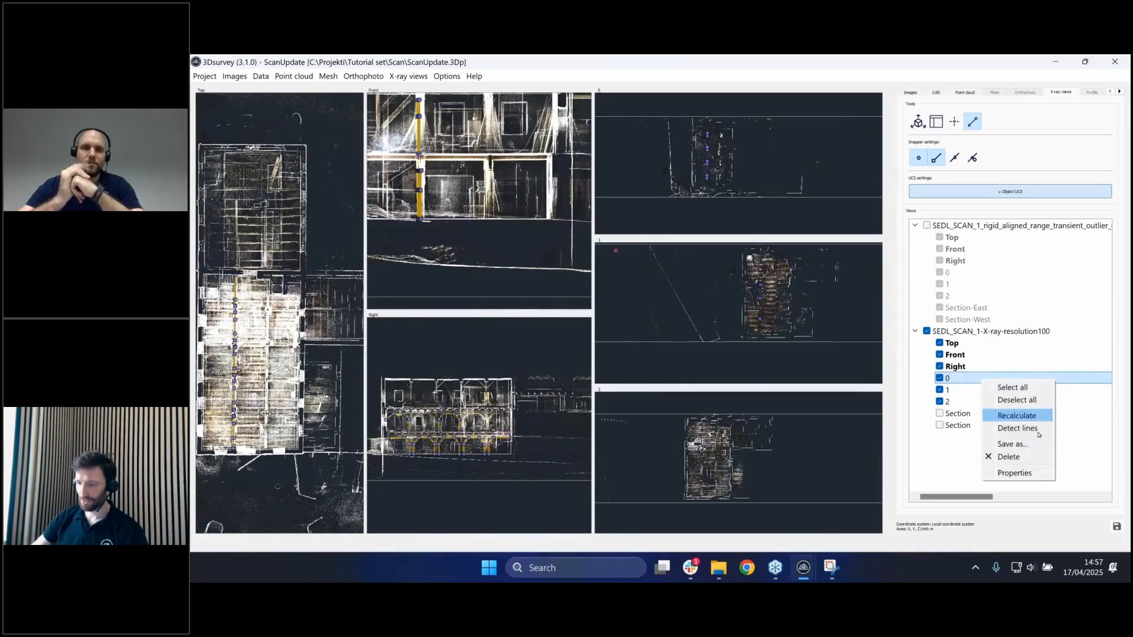
left_click(1028, 477)
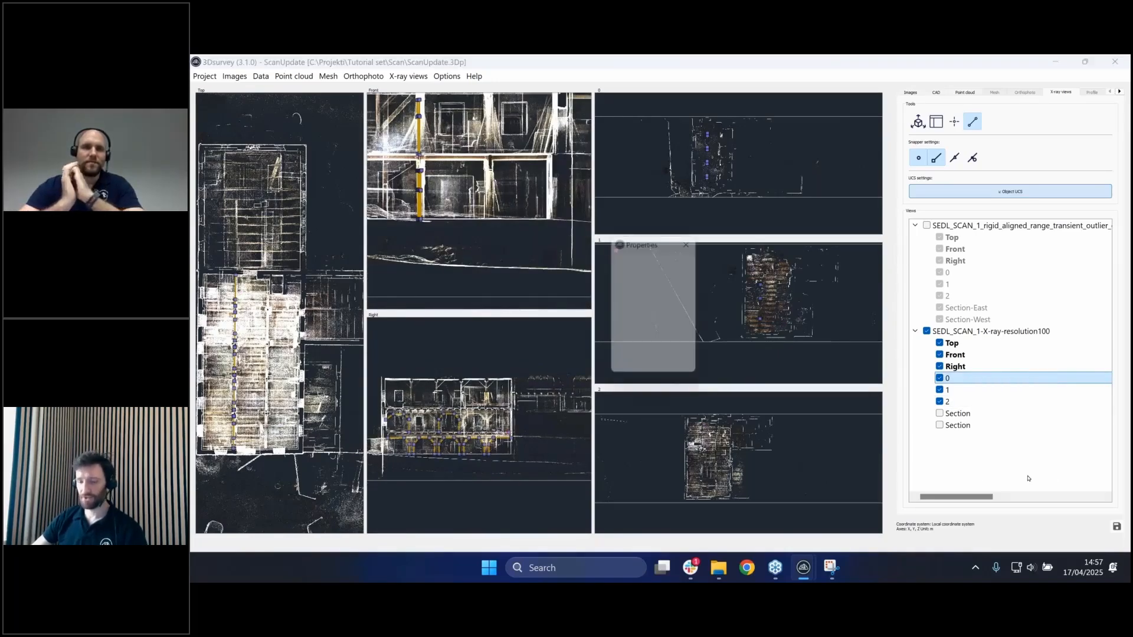
scroll(509, 205, "down", 3)
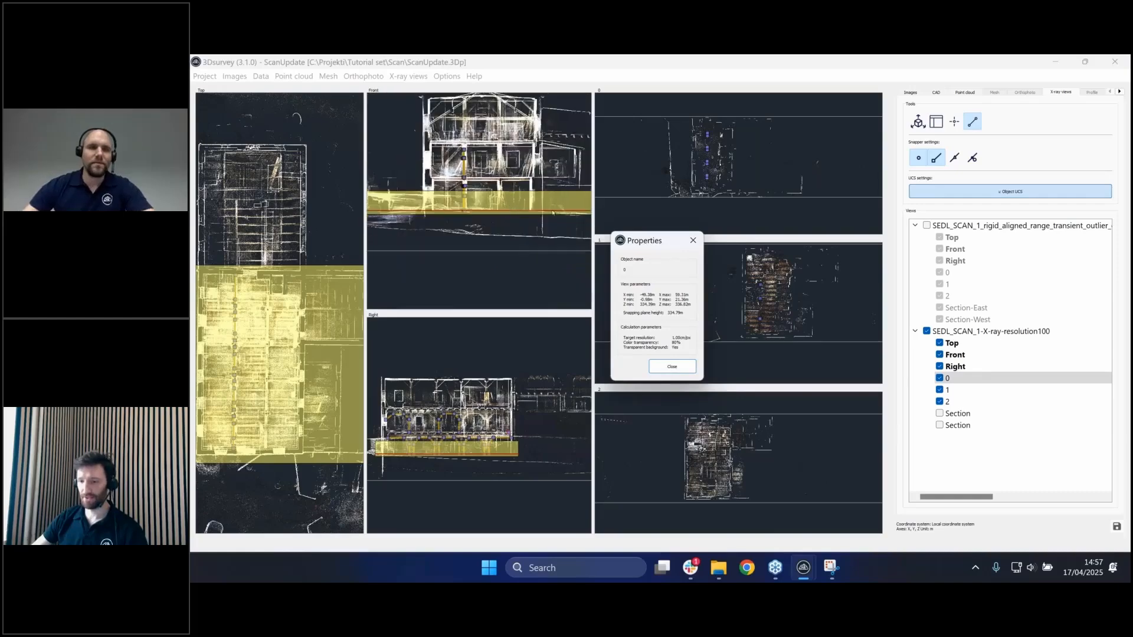
right_click(985, 391)
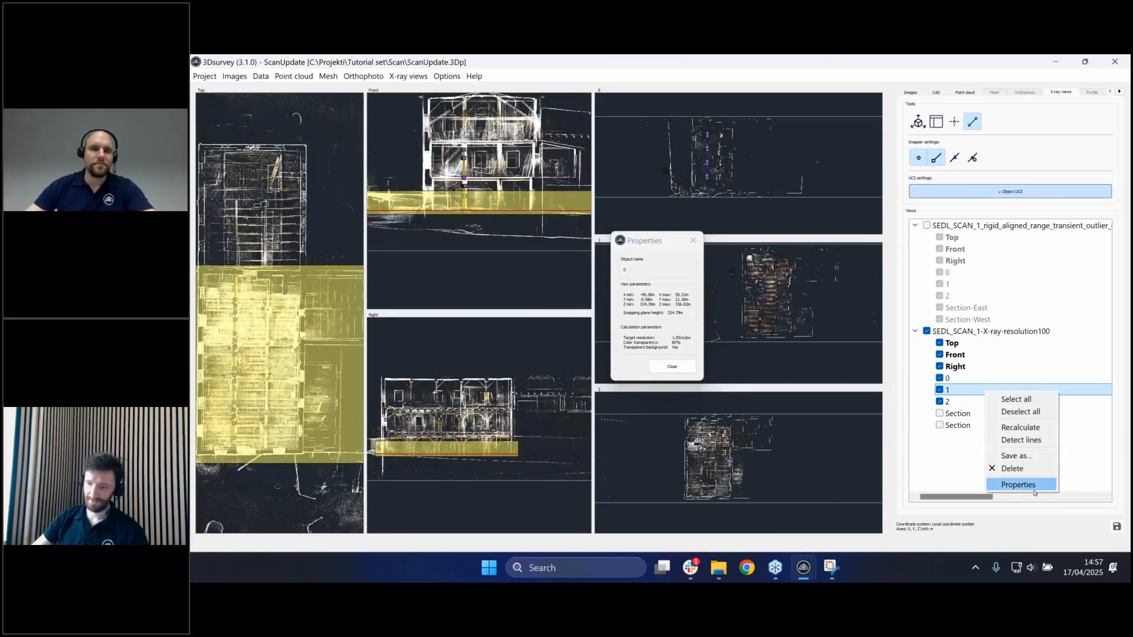
left_click(1034, 493)
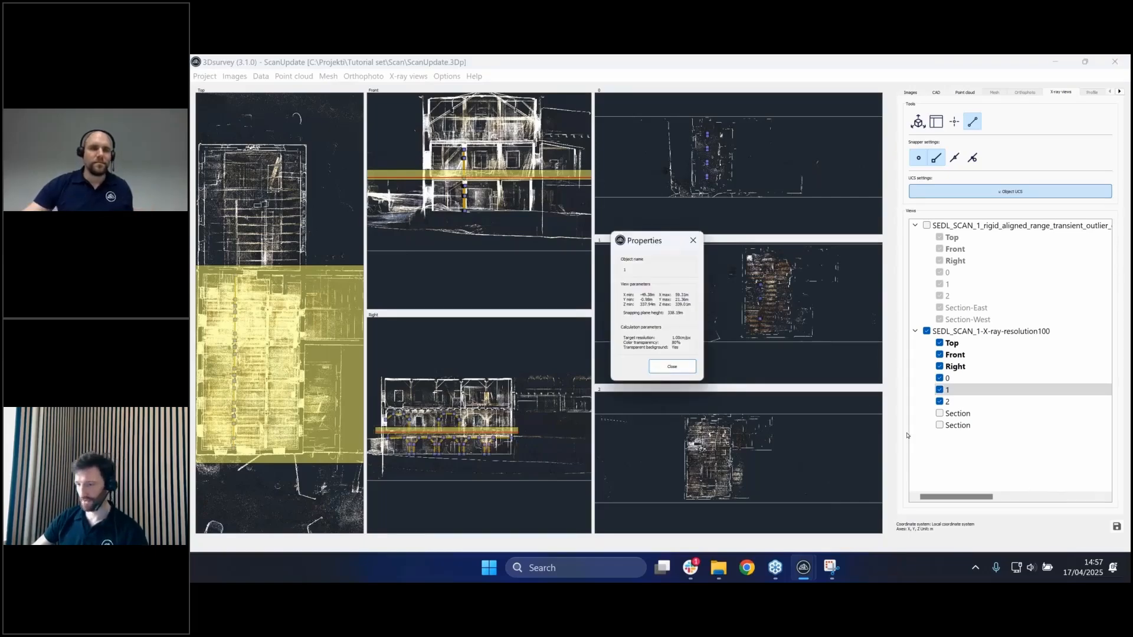
right_click(979, 402)
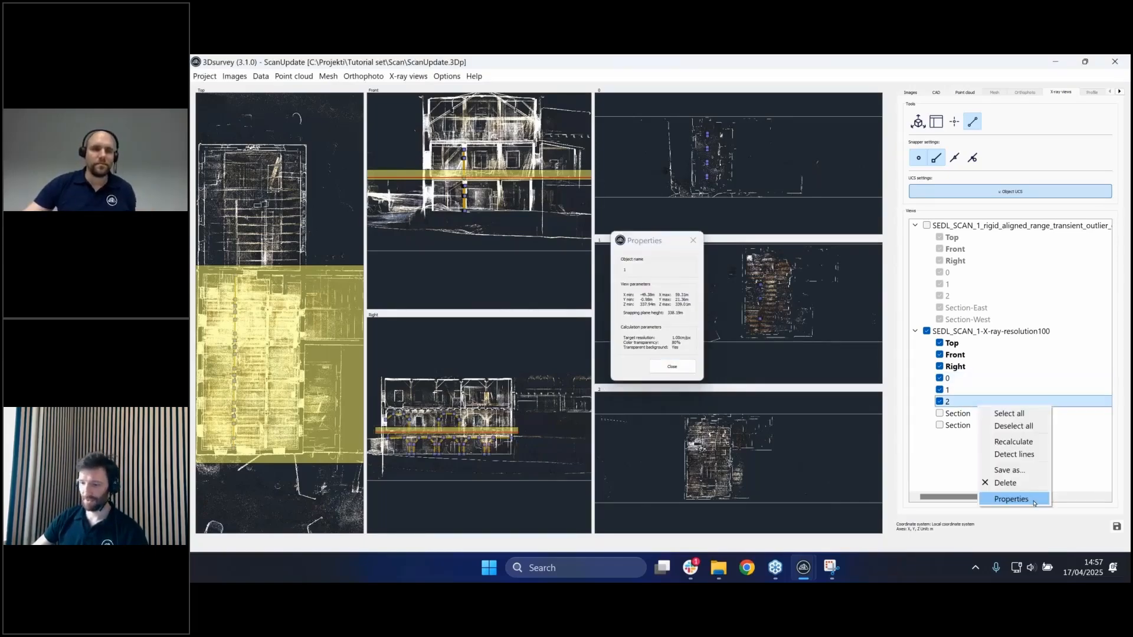
left_click(1033, 499)
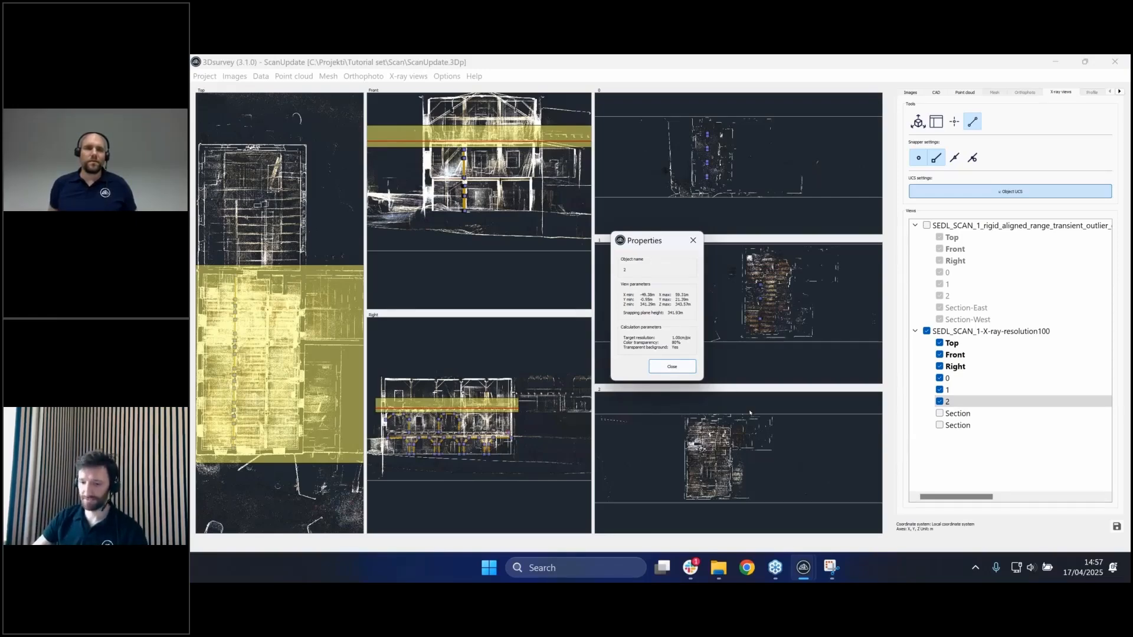
left_click(690, 368)
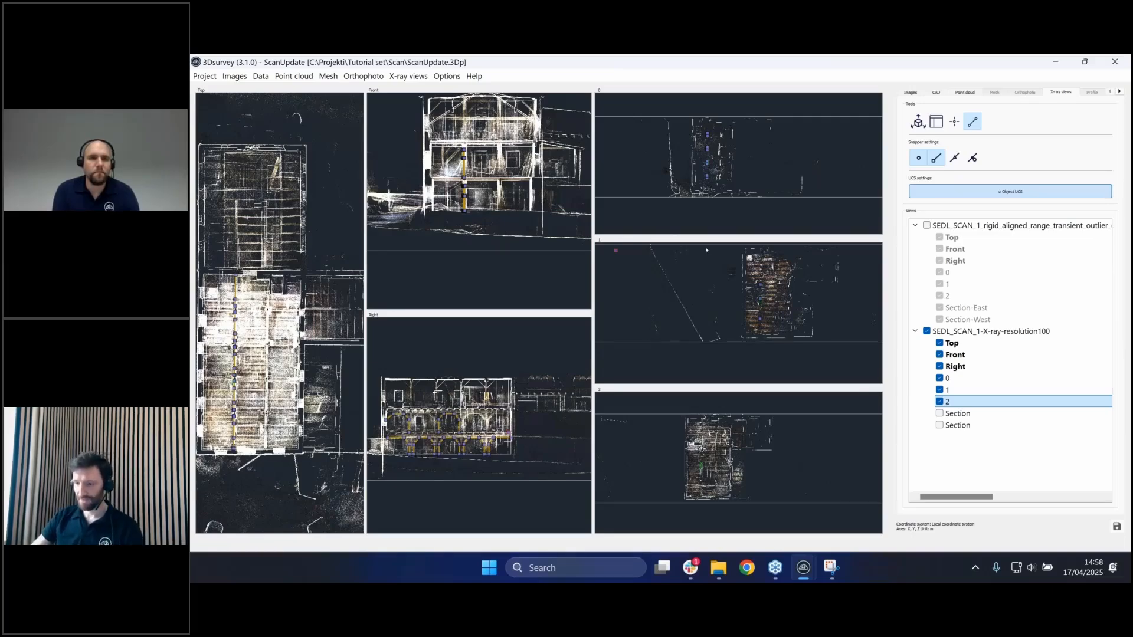
- Hide floor views 1 and 2 and recalculate floor view 0, widening the Front pane
left_click(940, 401)
left_click(940, 390)
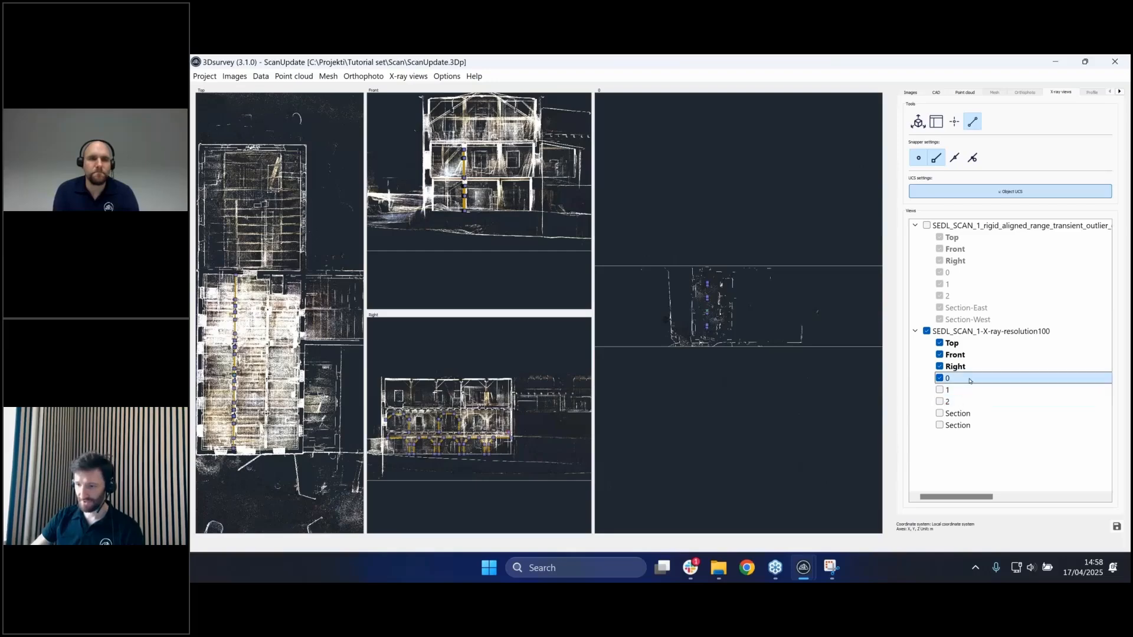
right_click(969, 379)
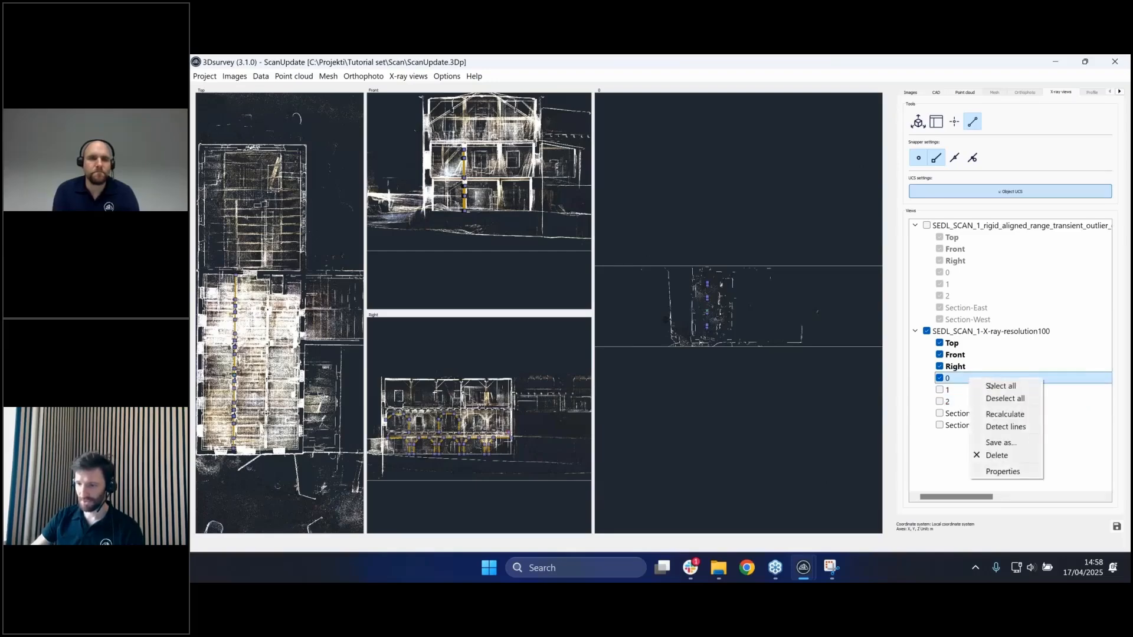
left_click(1033, 419)
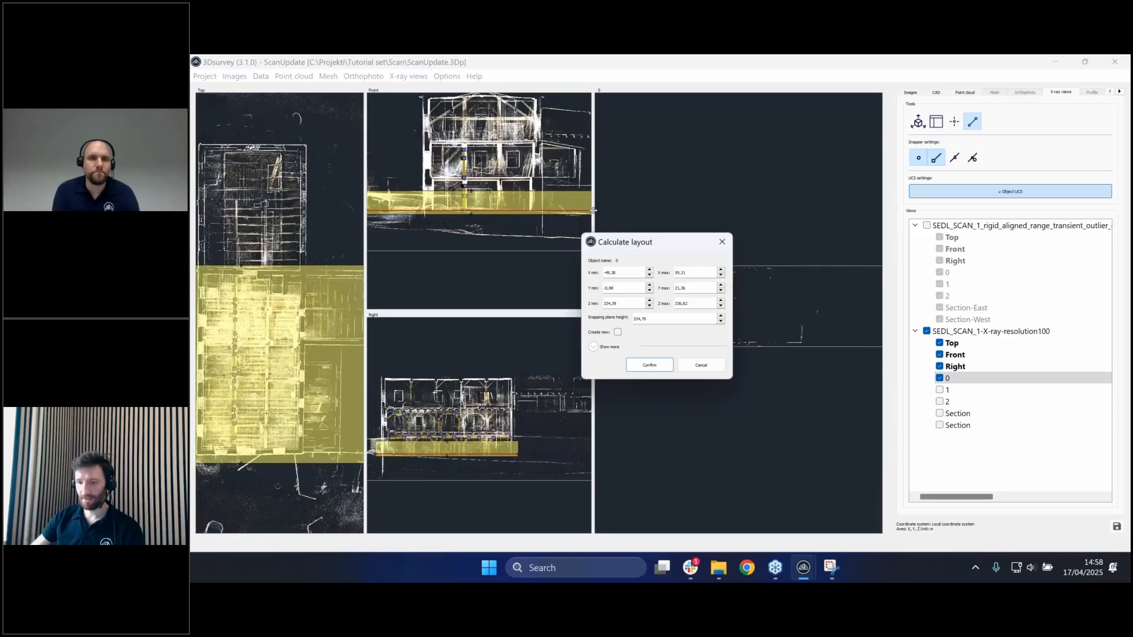
left_click_drag(592, 211, 737, 221)
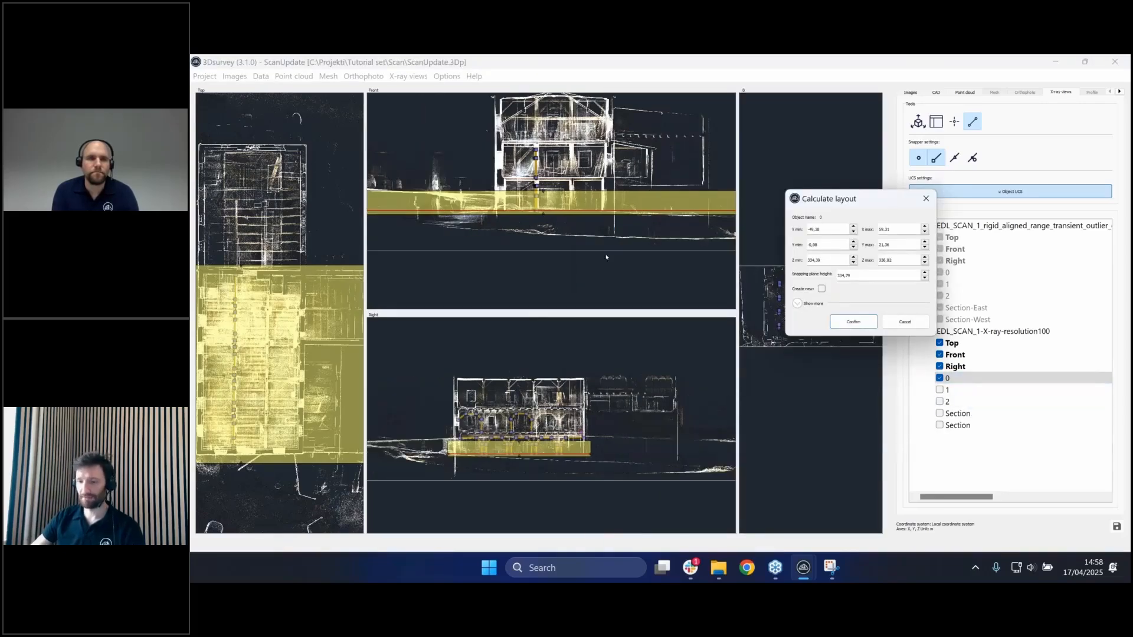
scroll(606, 257, "up", 3)
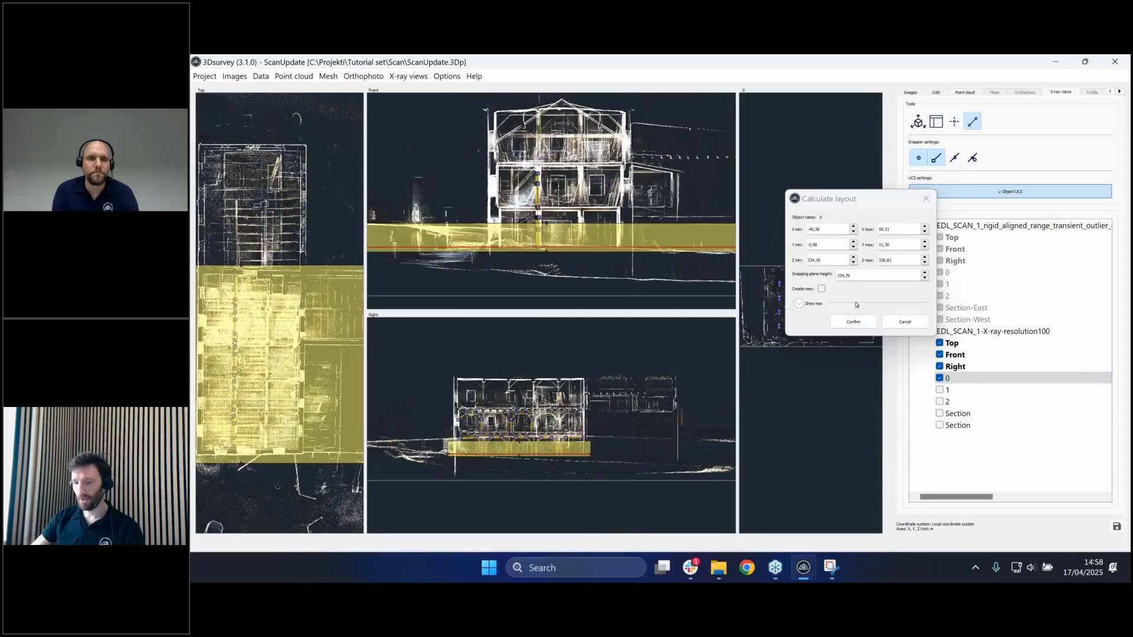
scroll(542, 269, "down", 3)
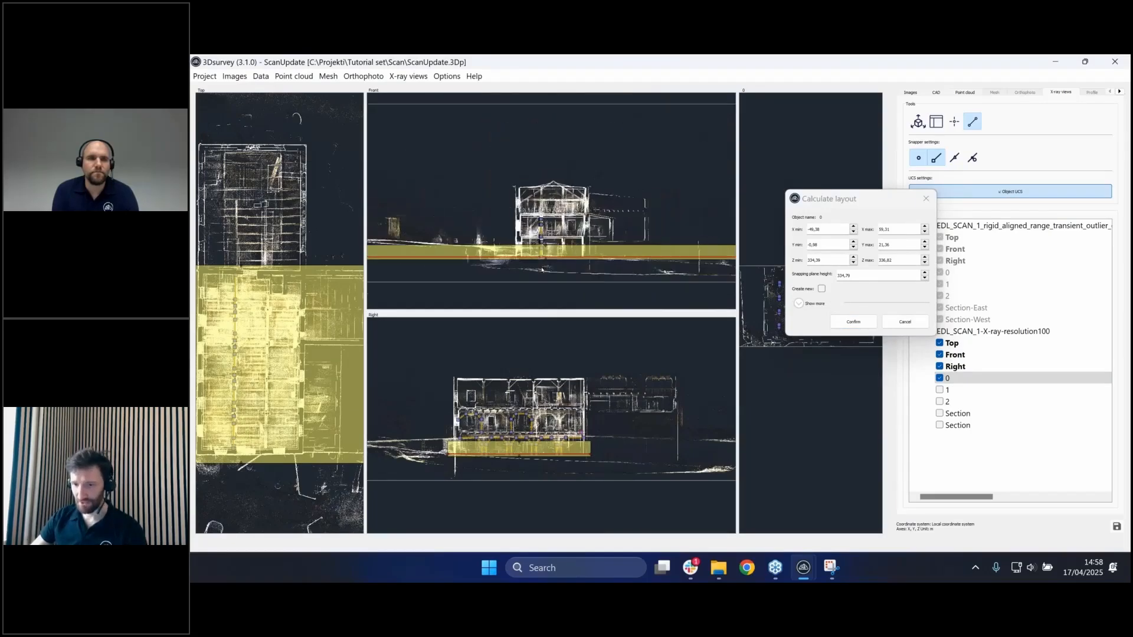
scroll(541, 270, "down", 3)
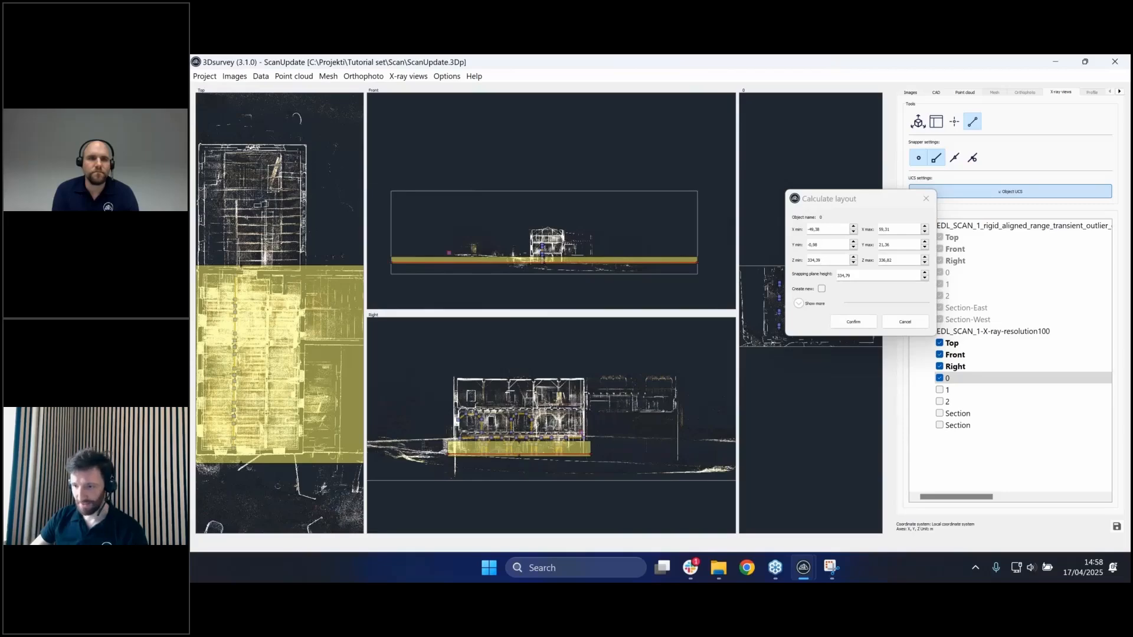
- Narrow the level 0 layout to X -11.75 to 18.04 with Z max 337.02
left_click(834, 227)
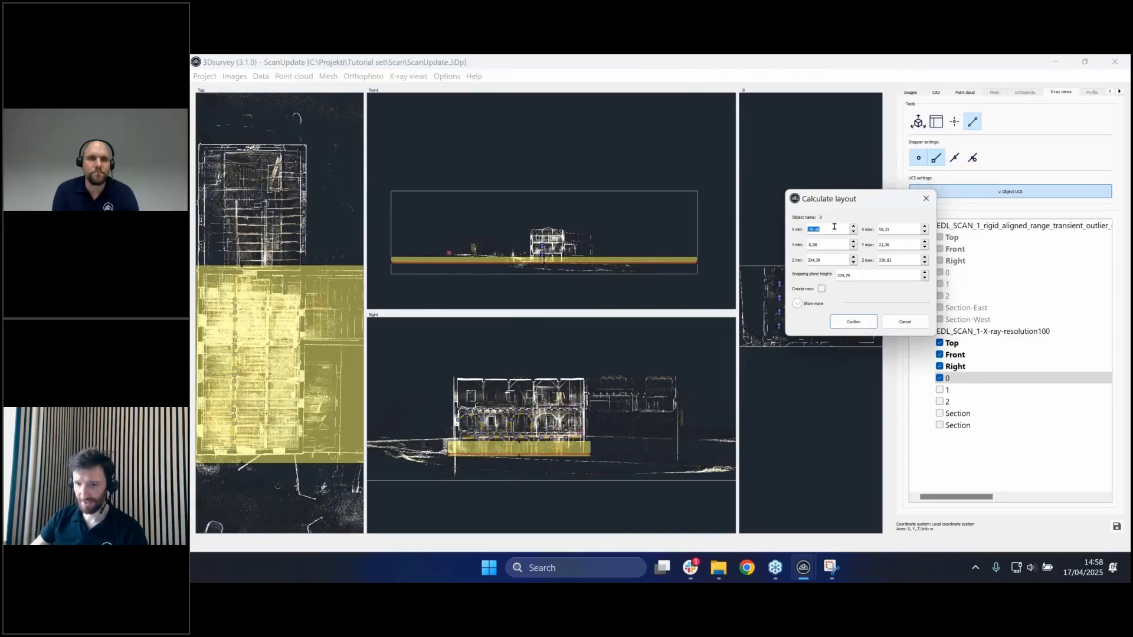
scroll(834, 227, "down", 14)
scroll(834, 227, "up", 20)
scroll(834, 230, "up", 8)
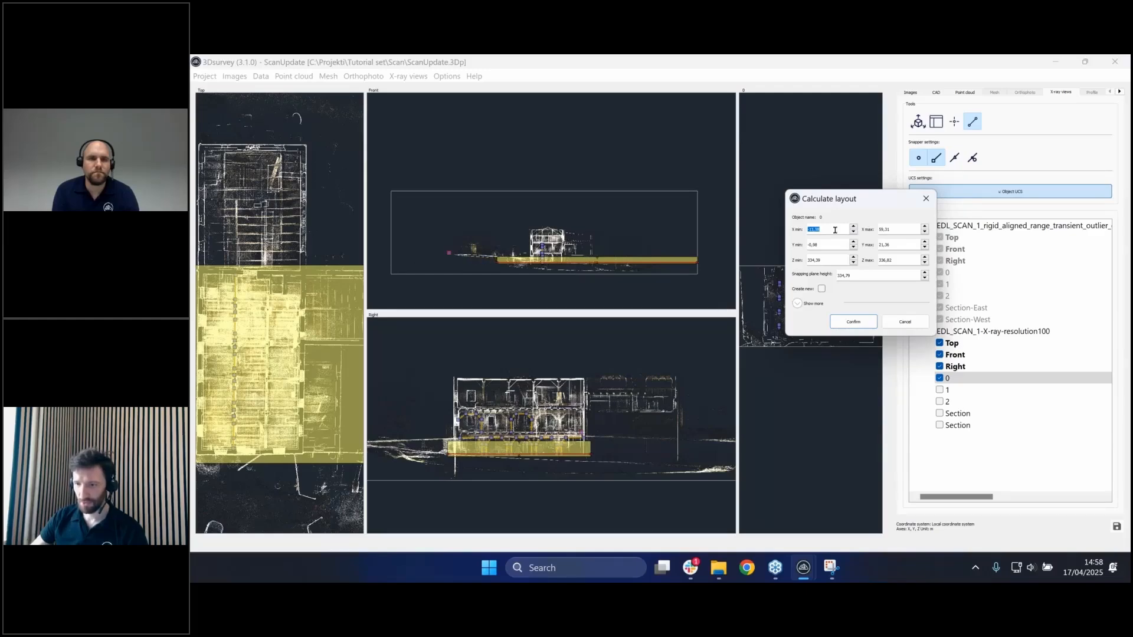
left_click(835, 230)
scroll(902, 230, "down", 10)
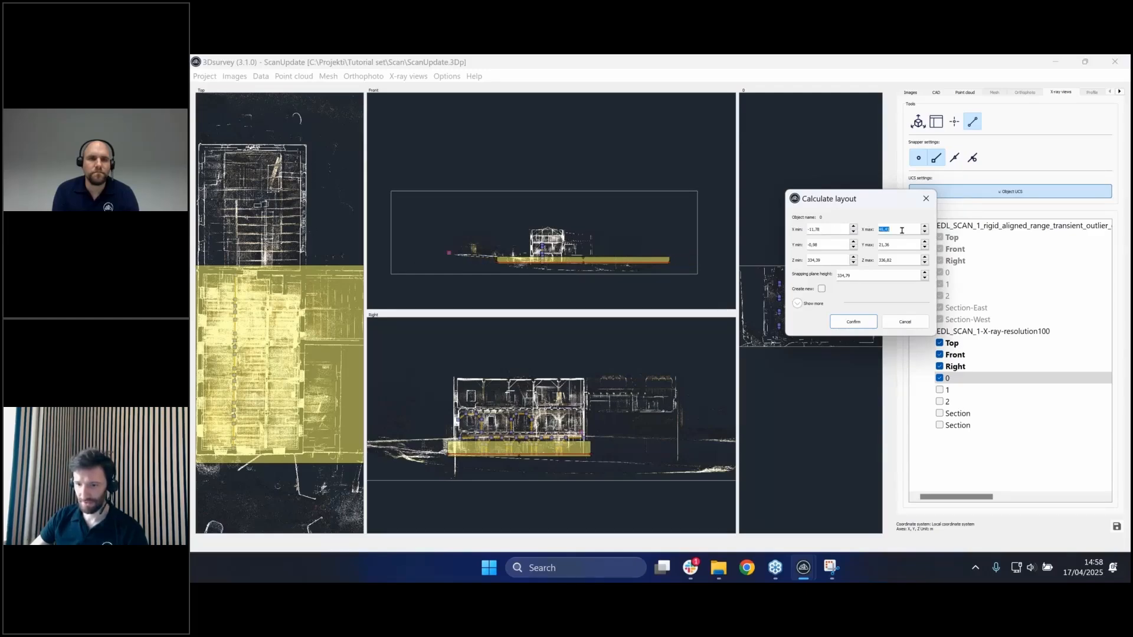
scroll(902, 230, "down", 20)
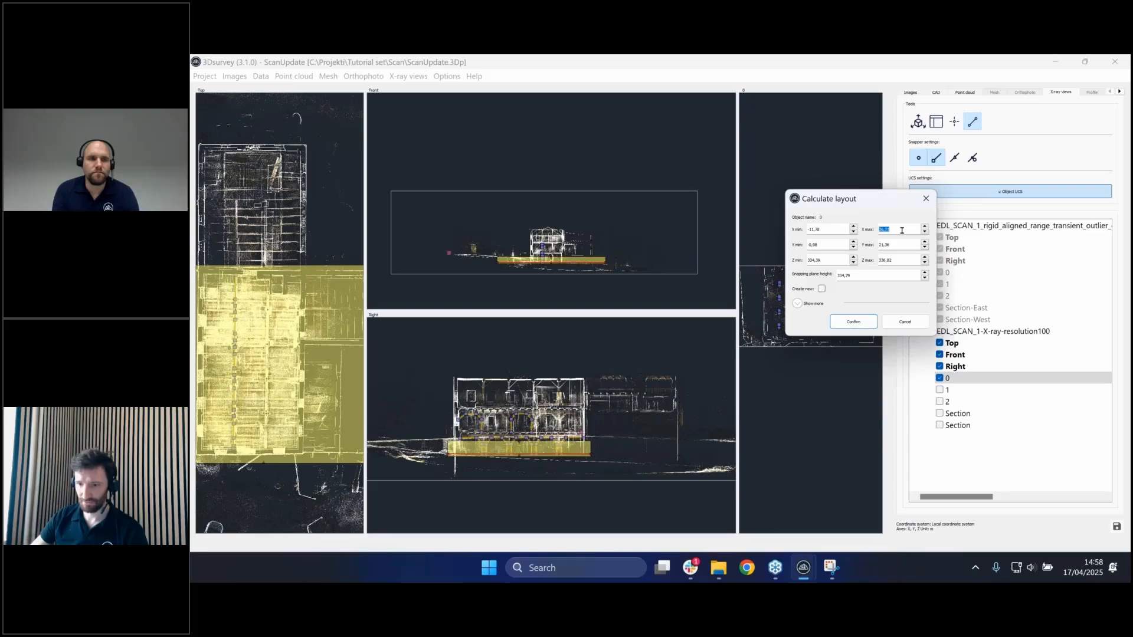
scroll(902, 230, "down", 5)
scroll(902, 230, "down", 1)
scroll(570, 273, "up", 10)
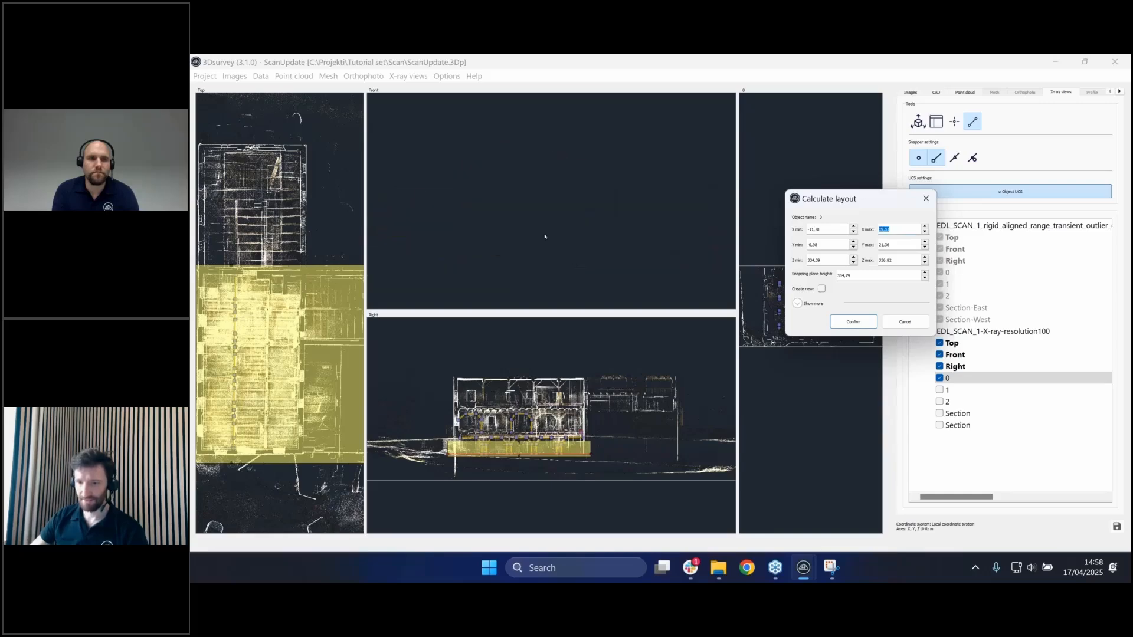
scroll(508, 207, "down", 5)
left_click(499, 199)
scroll(500, 199, "up", 5)
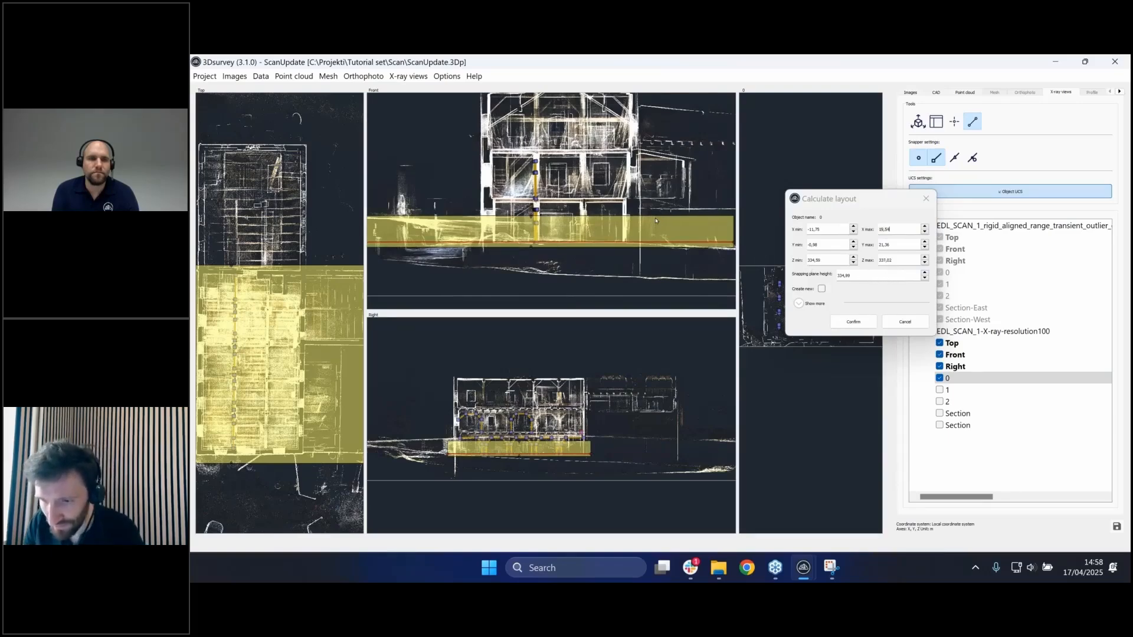
- Raise the layout band in the Front view and set the snapping plane height to 338,0
left_click_drag(657, 214, 662, 171)
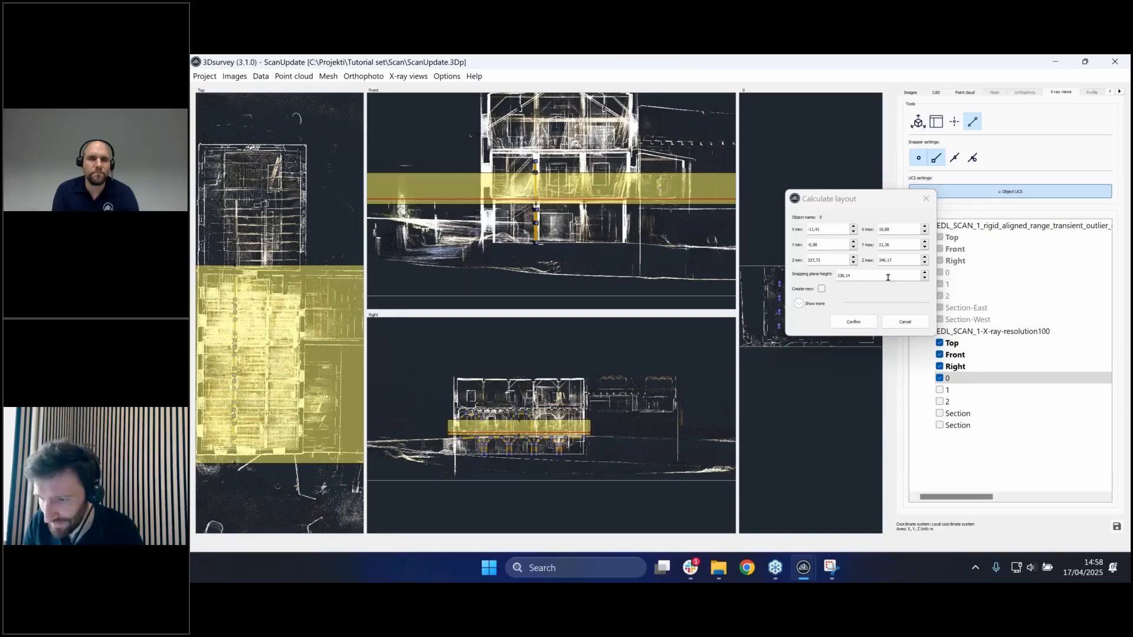
scroll(887, 277, "up", 3)
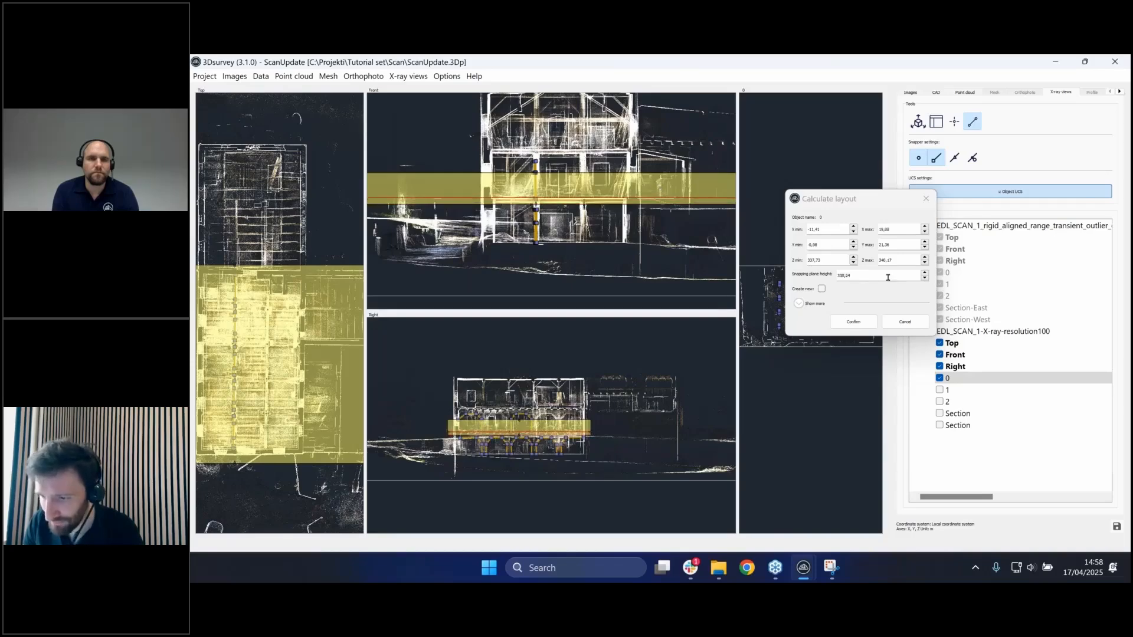
scroll(887, 278, "down", 1)
left_click(887, 277)
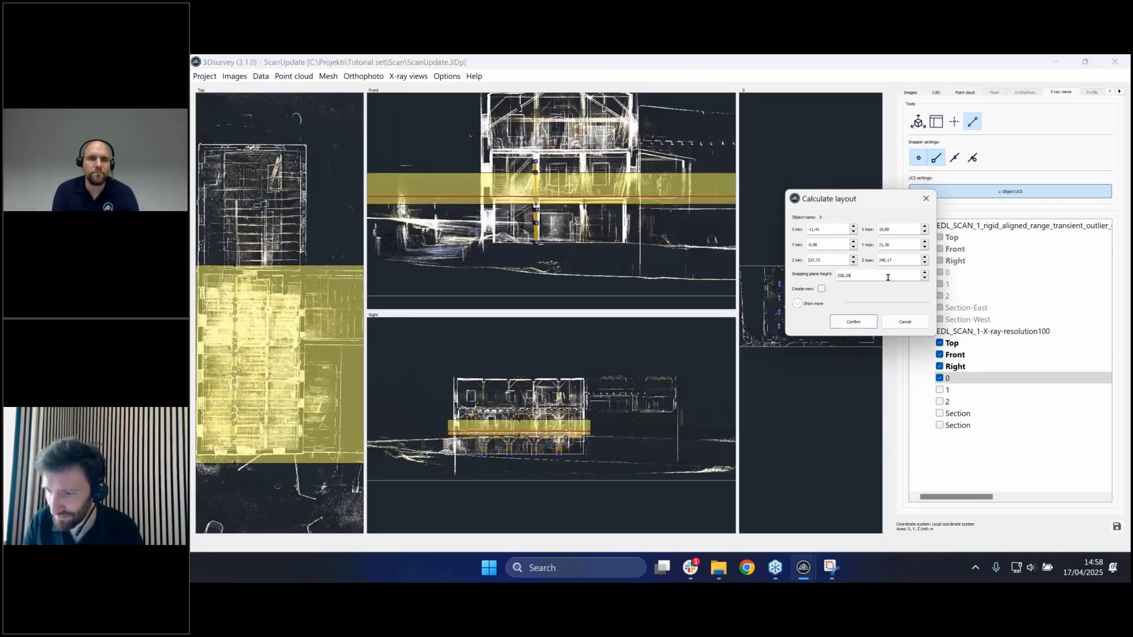
double_click(888, 277)
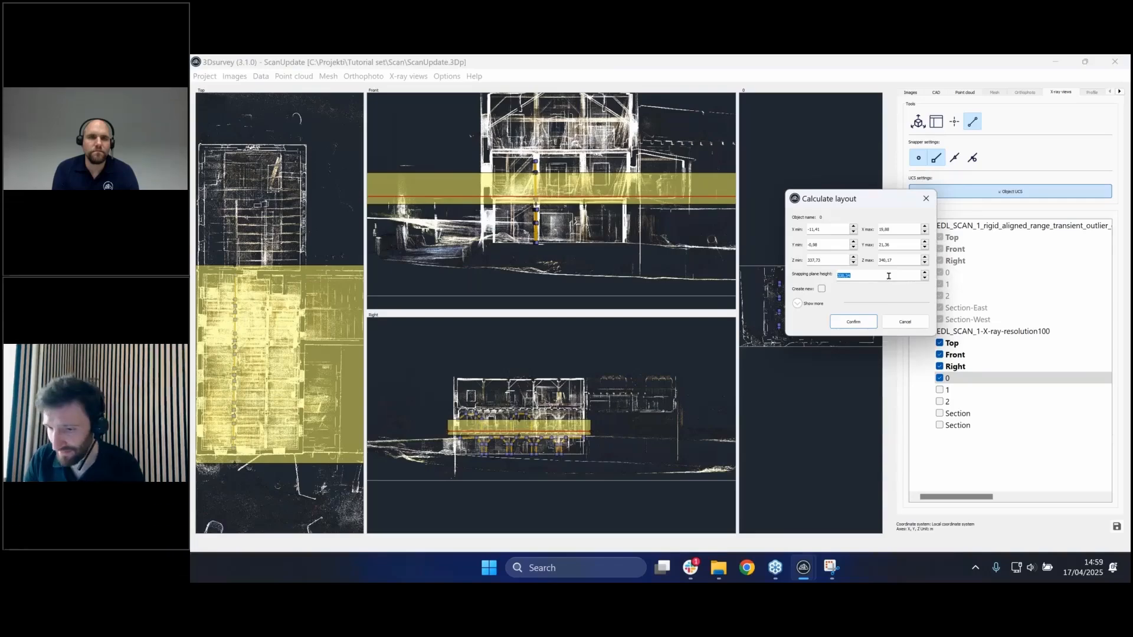
scroll(542, 204, "up", 5)
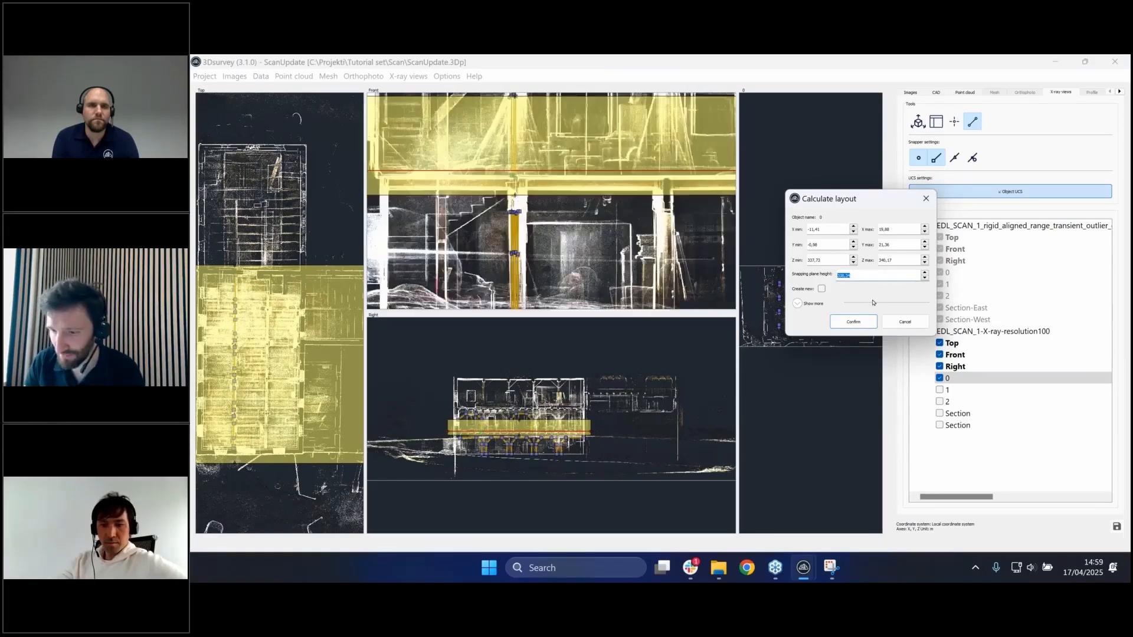
scroll(872, 277, "down", 1)
scroll(872, 278, "down", 4)
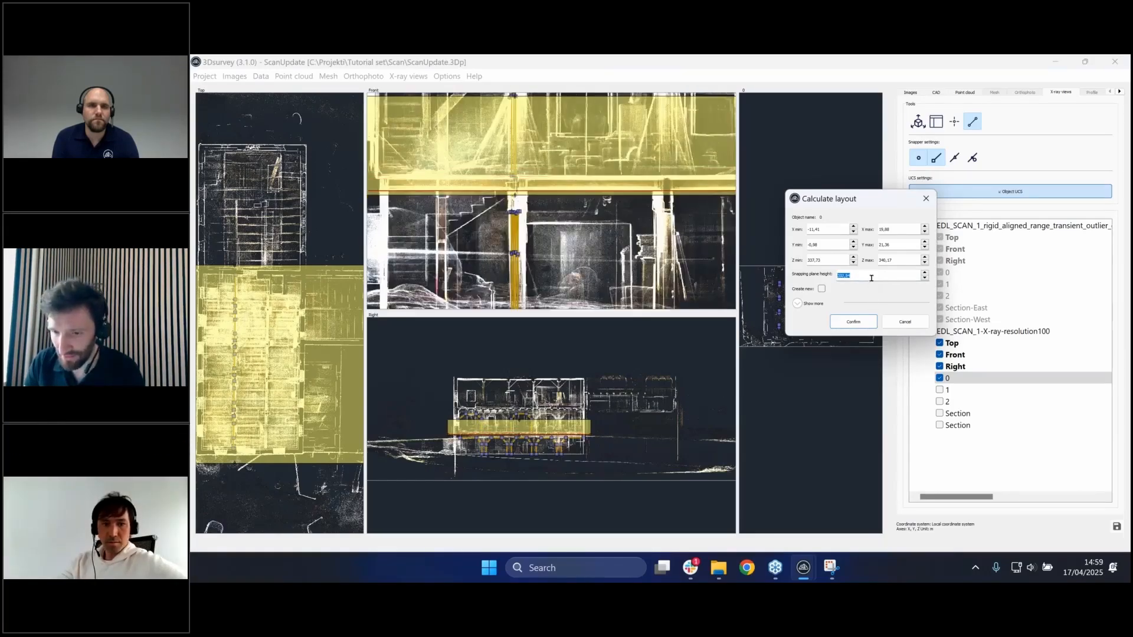
scroll(871, 278, "up", 3)
double_click(881, 278)
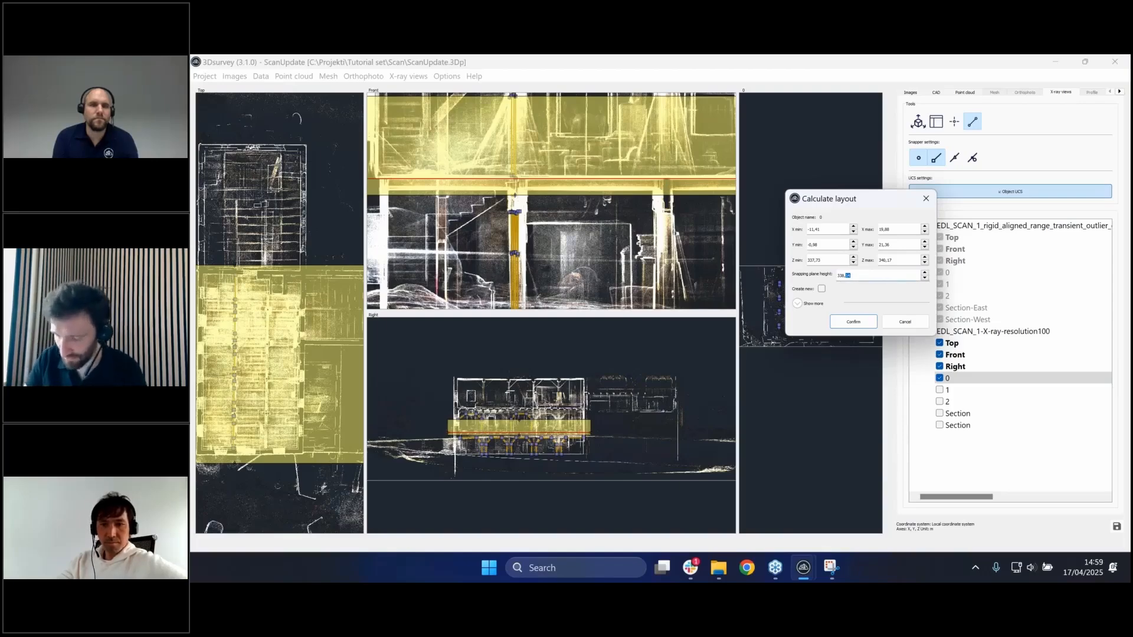
type("0")
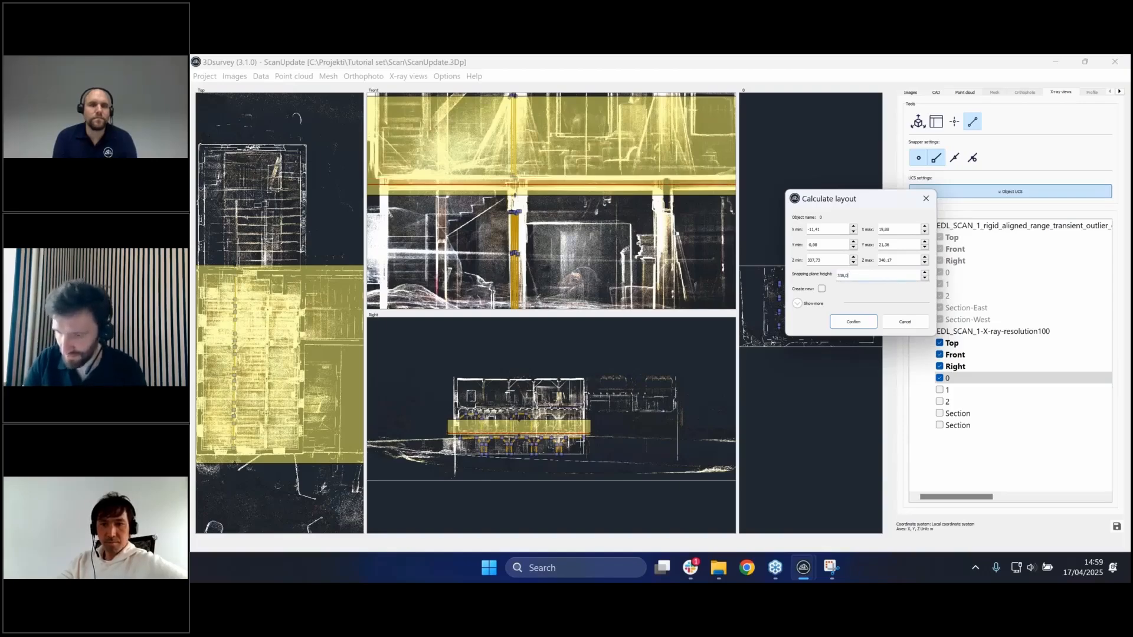
- Calculate the layout as a new view and select the resulting Layout view
left_click(821, 289)
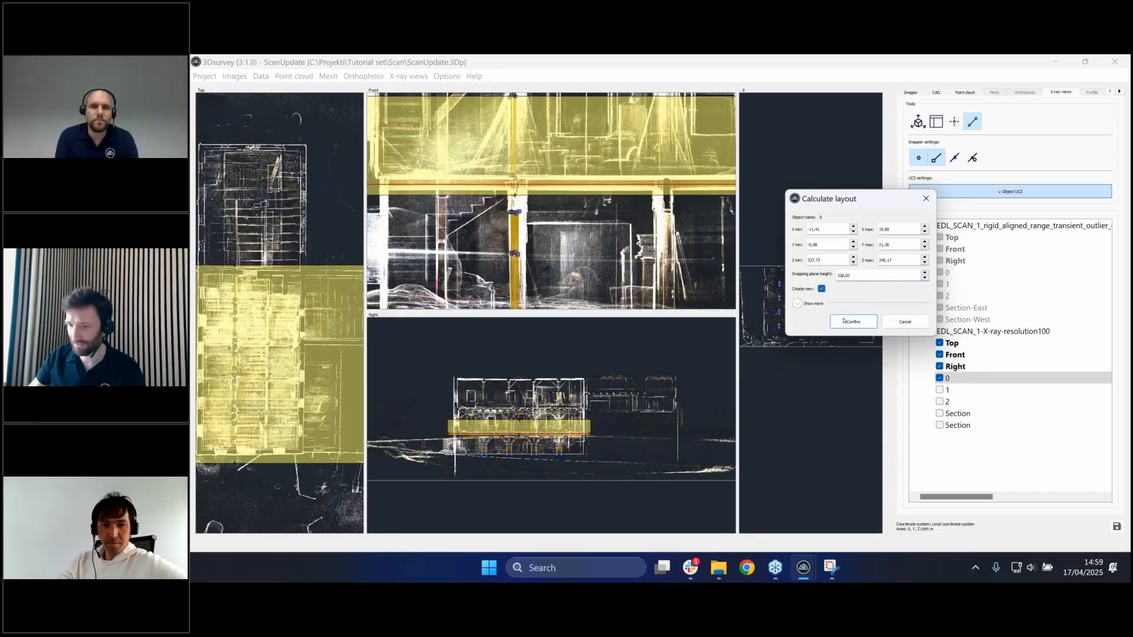
left_click(853, 321)
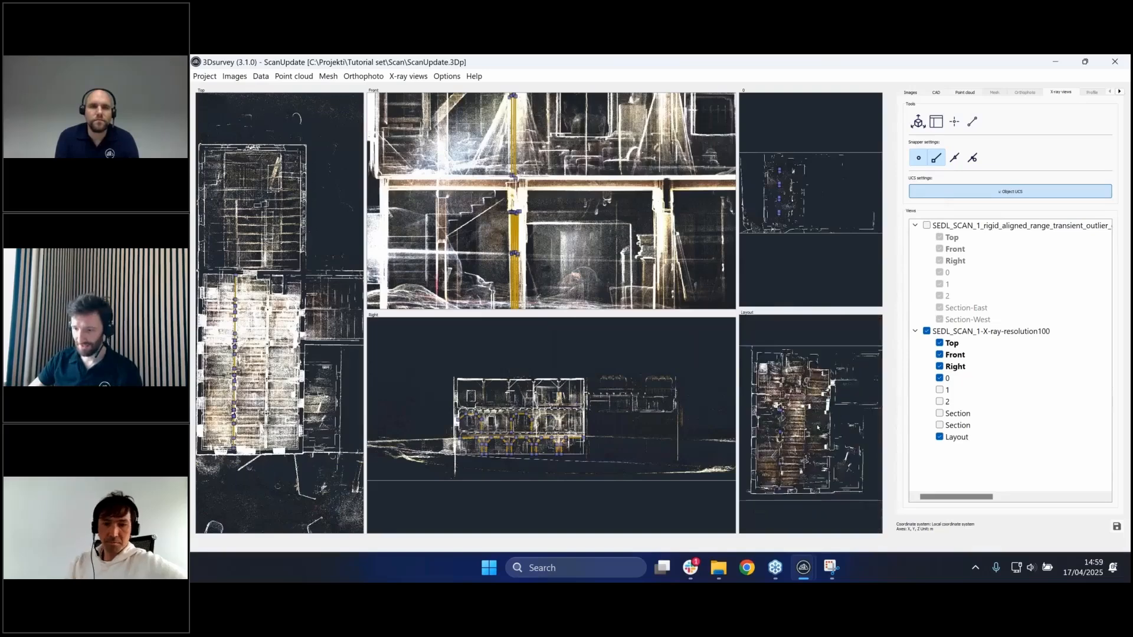
left_click(973, 436)
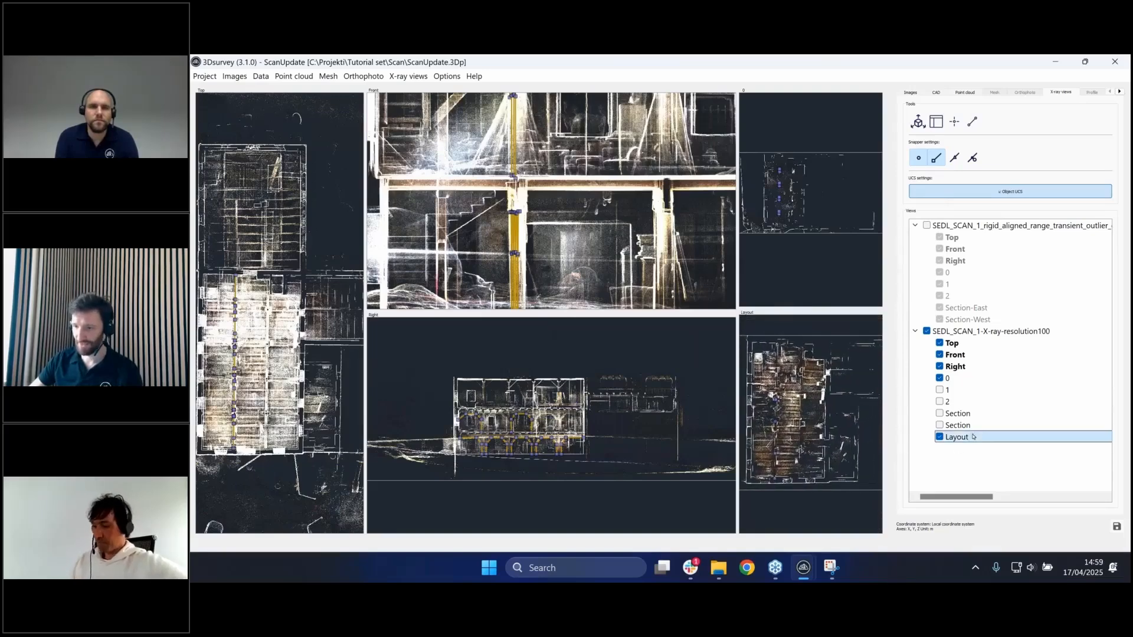